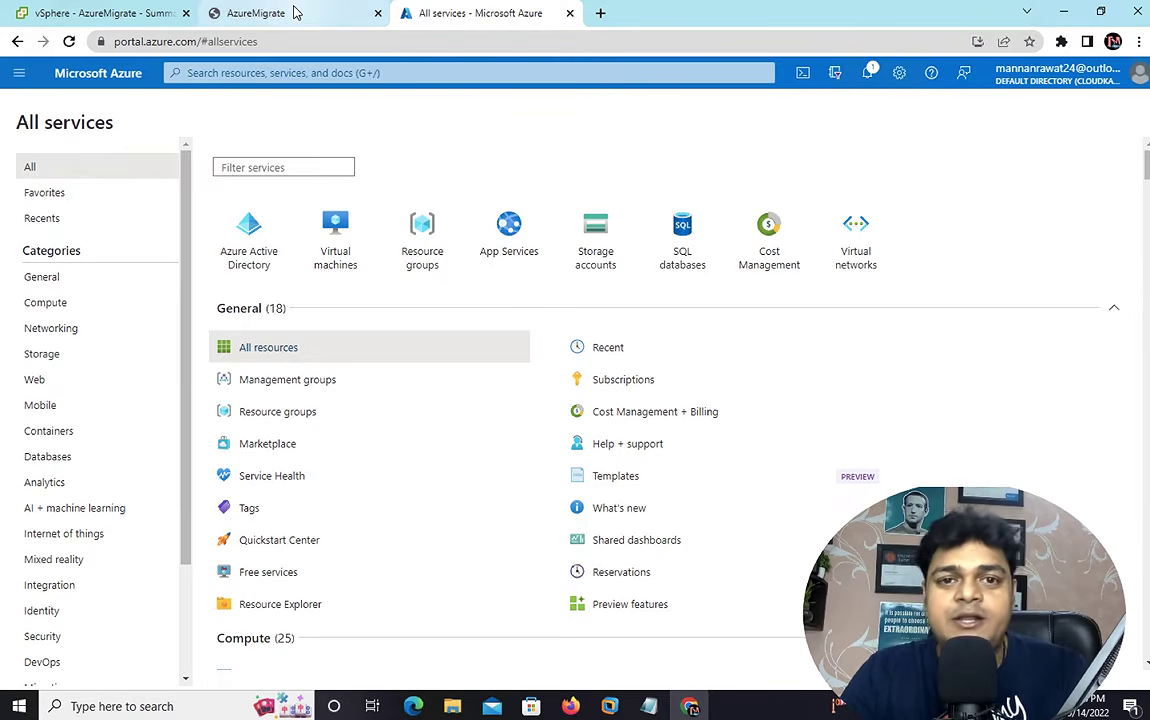
- Bring up the Azure portal's All services page listing the service categories
mouse_move(295, 12)
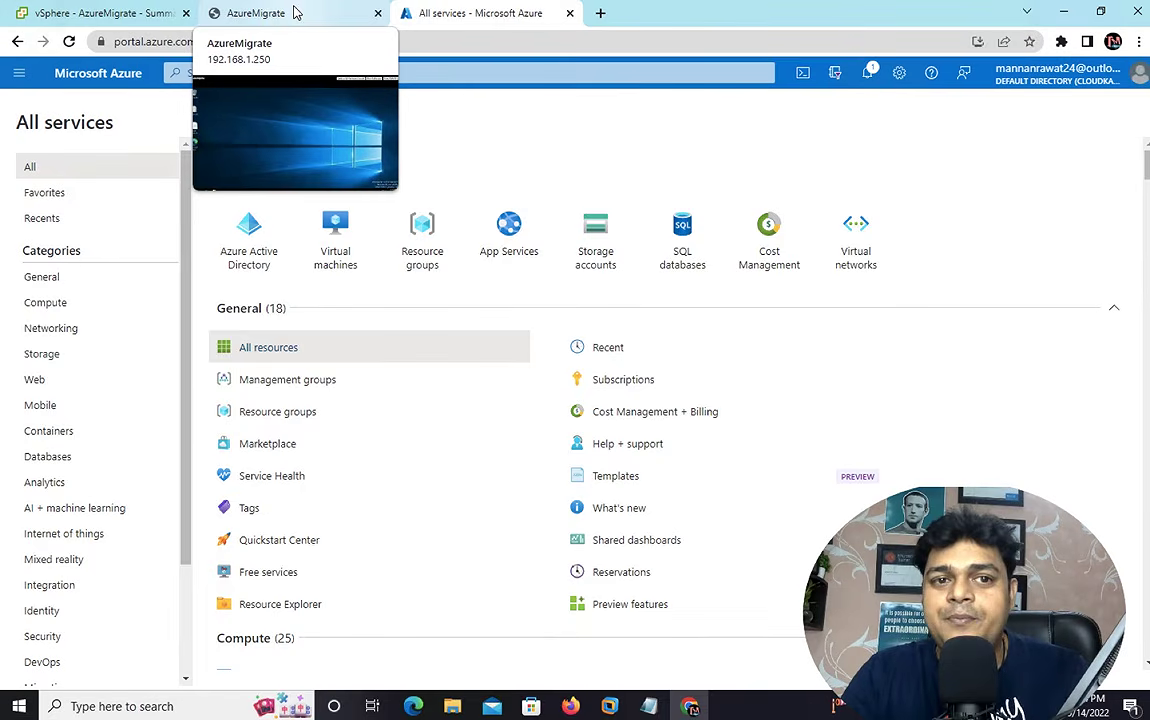
- Switch to the AzureMigrate tab to view the VM's Windows desktop console
click(295, 12)
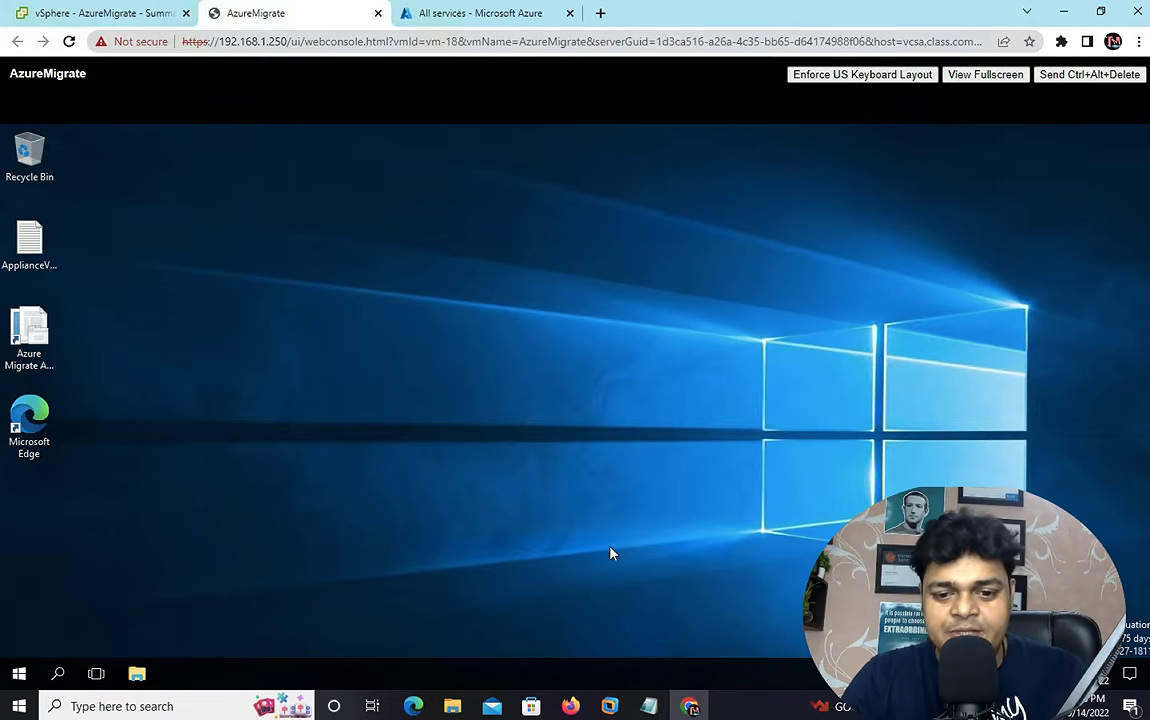
- Bring Windows Server 2012 full-screen, then view the vCenter_Server, Windows Server 2012-Domain and ESXI-HOST machines
mouse_move(609, 706)
click(495, 616)
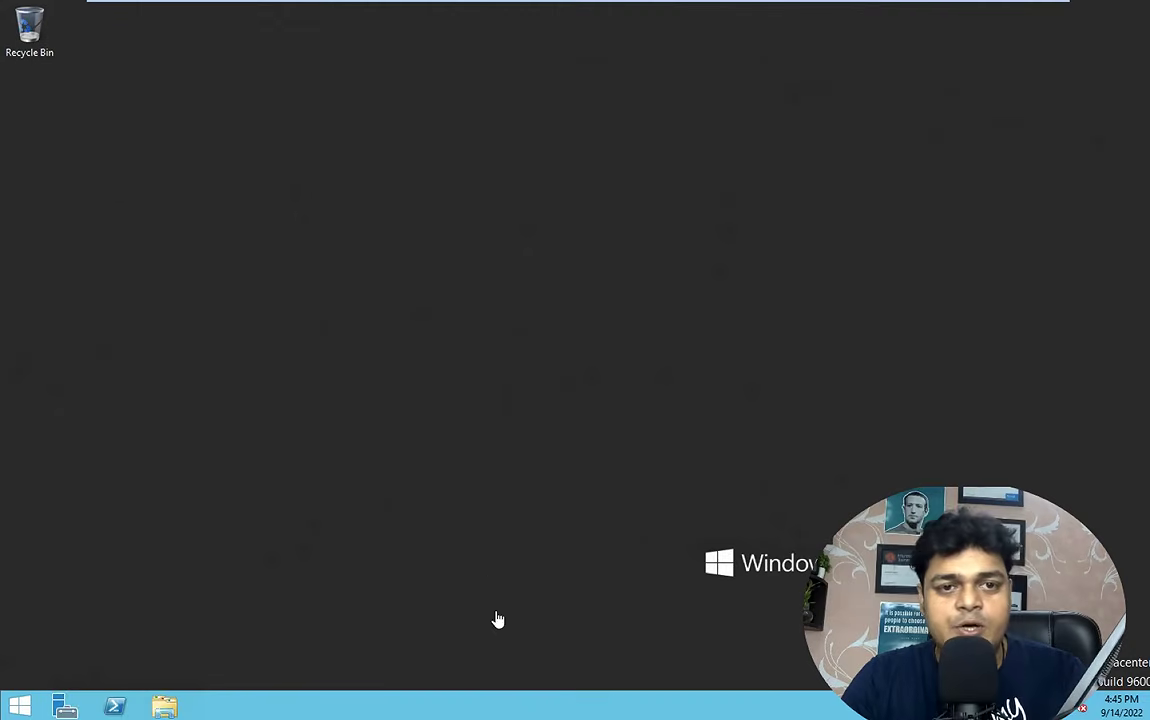
mouse_move(334, 5)
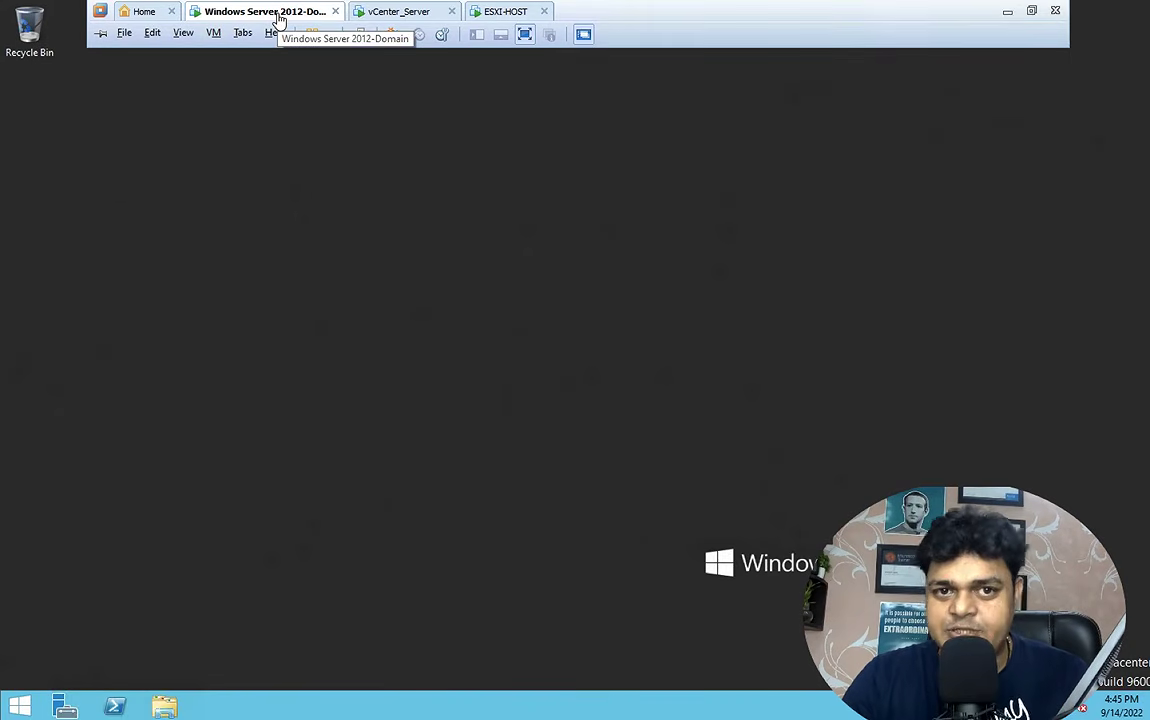
click(404, 14)
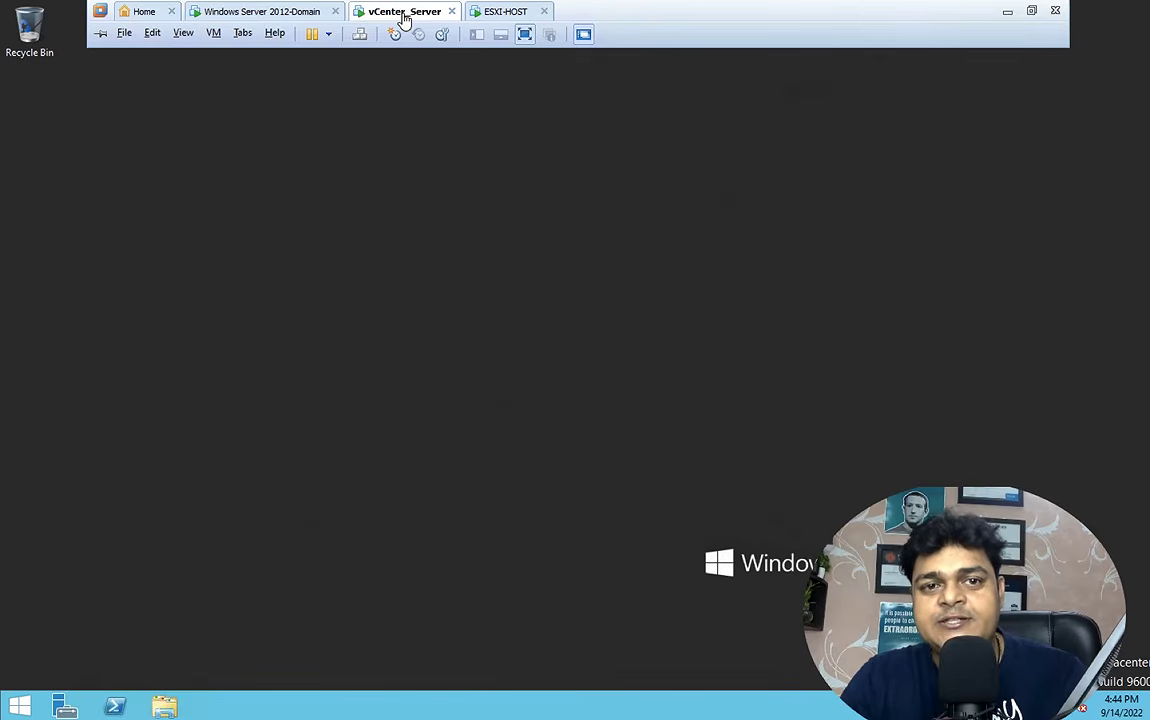
click(296, 12)
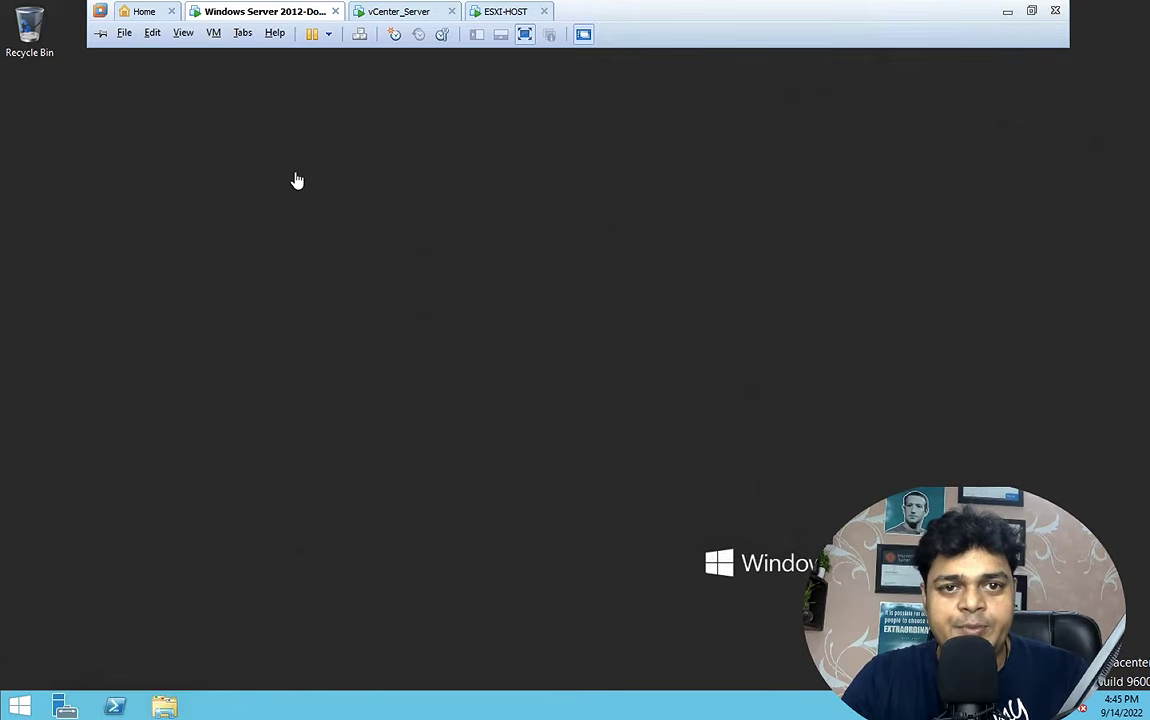
click(404, 15)
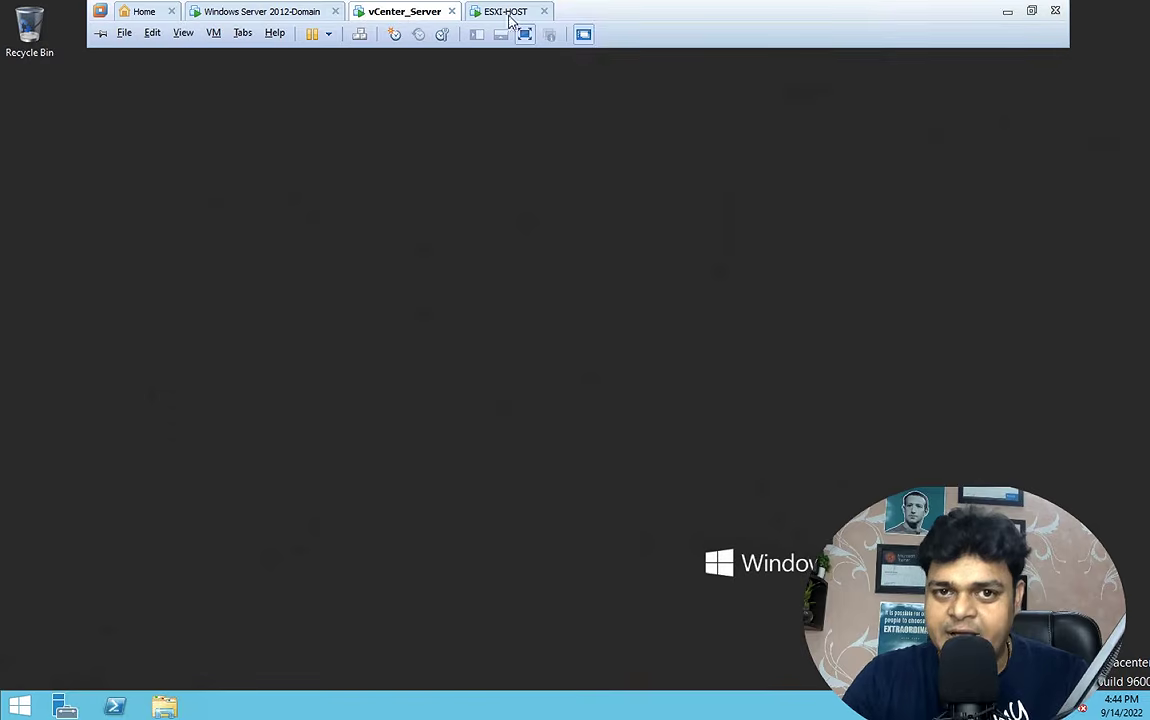
click(513, 14)
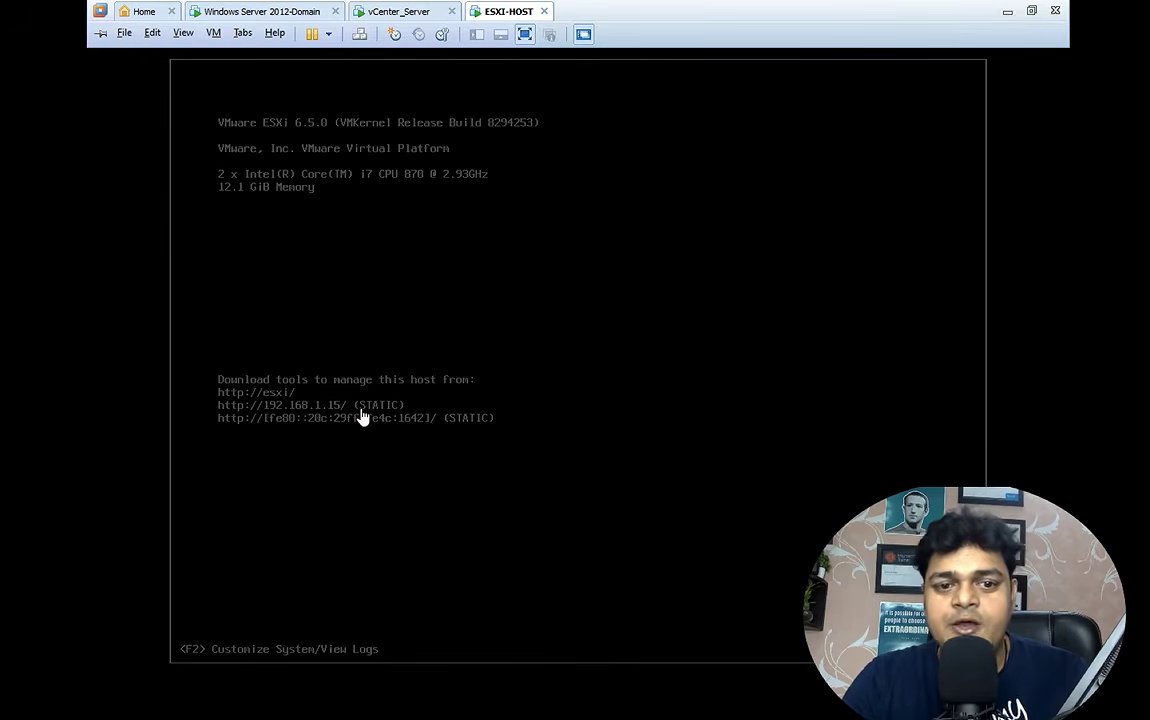
mouse_move(506, 5)
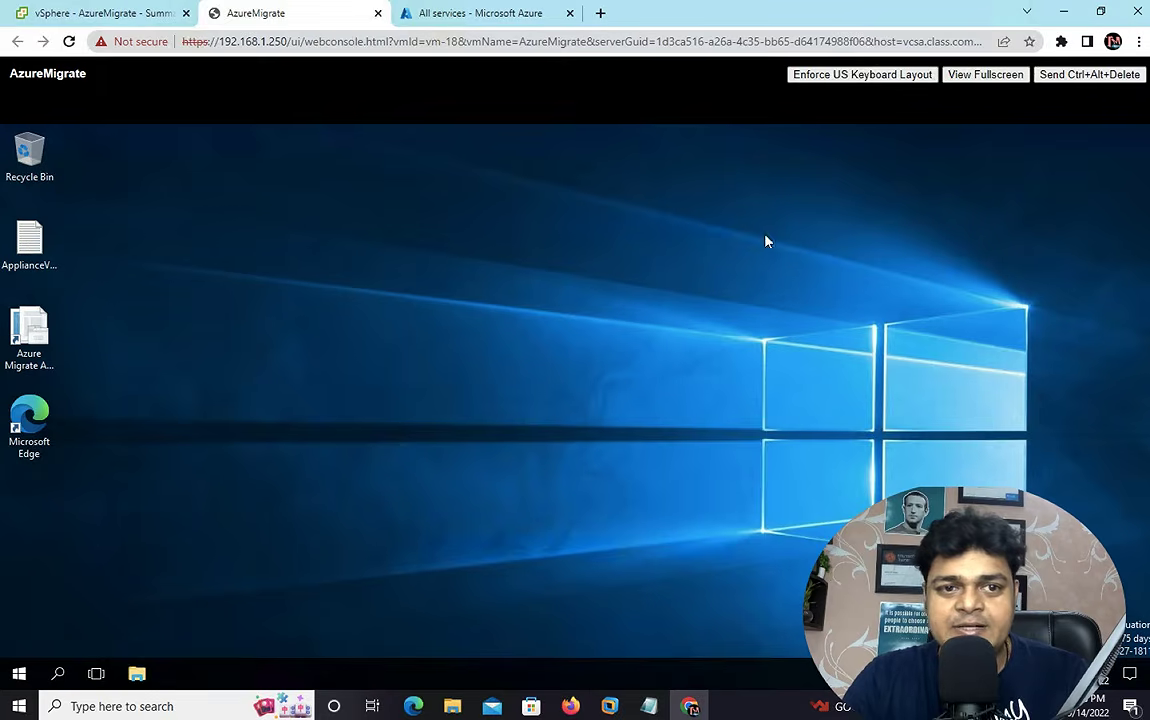
click(148, 11)
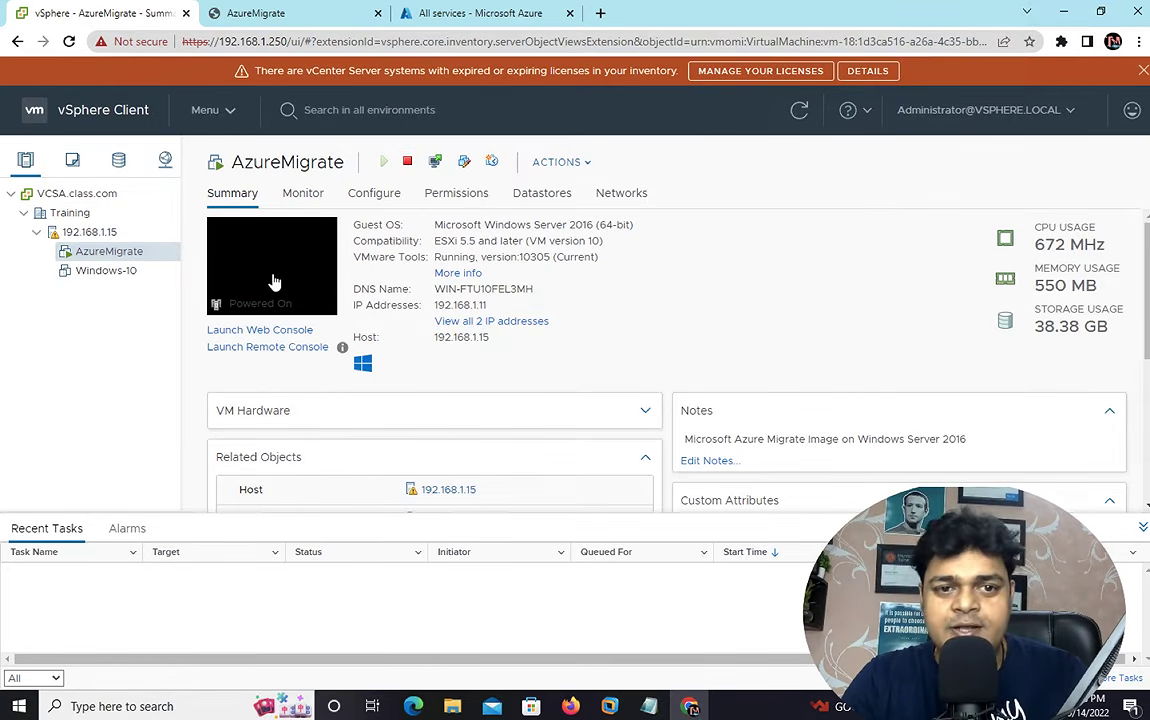
click(296, 15)
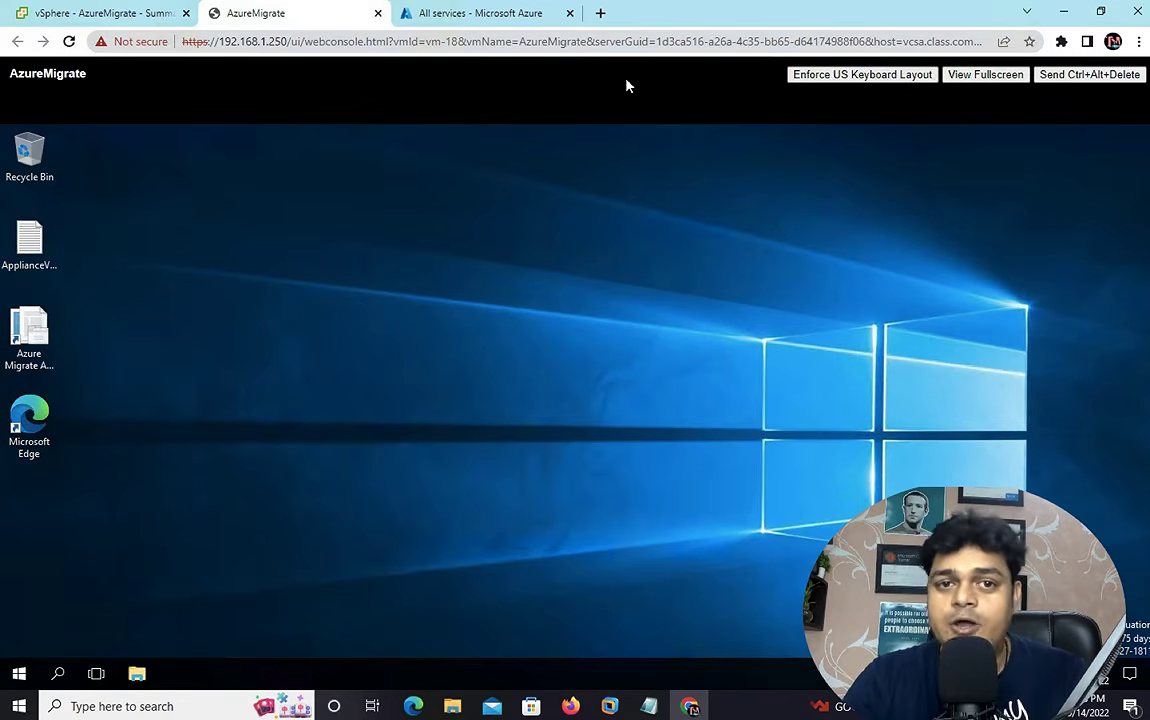
click(466, 13)
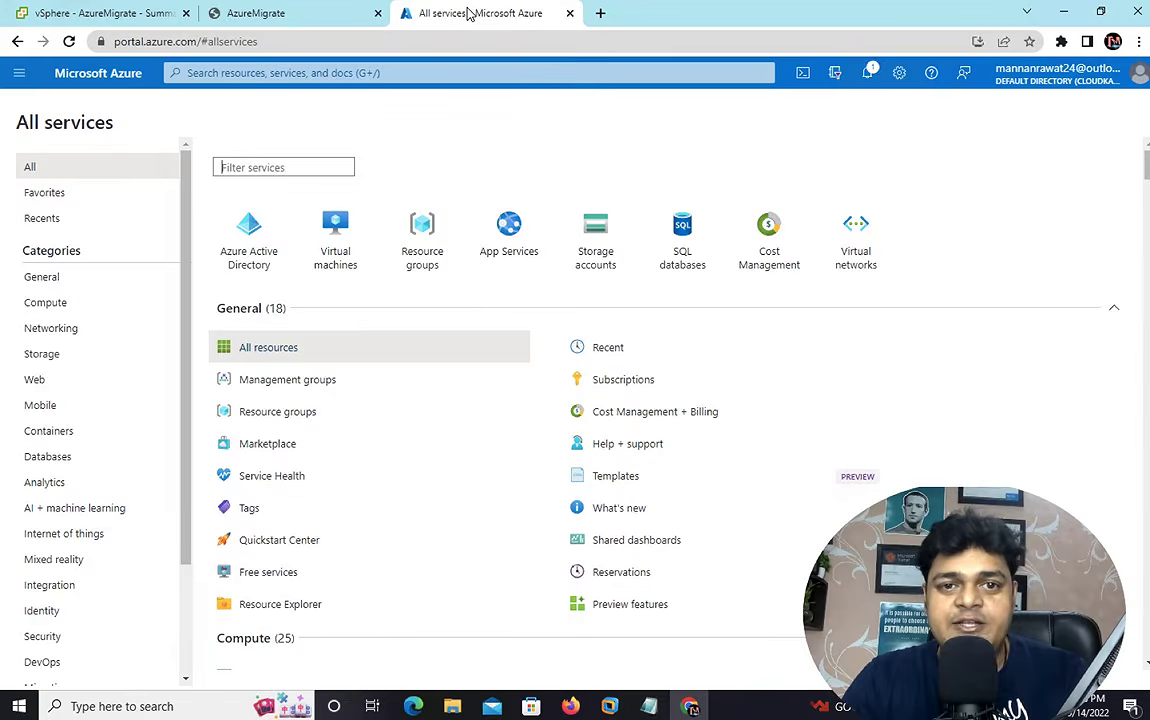
click(262, 13)
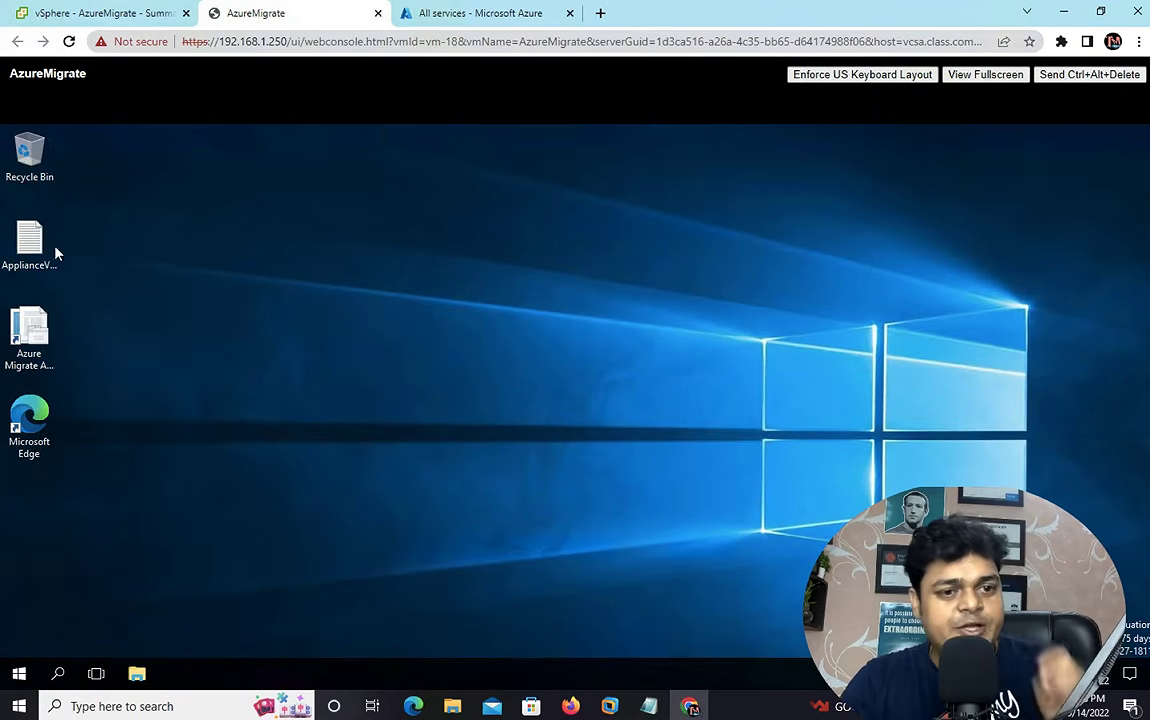
- Launch the Azure Migrate Appliance Configuration Manager from its desktop shortcut inside the AzureMigrate VM
click(33, 337)
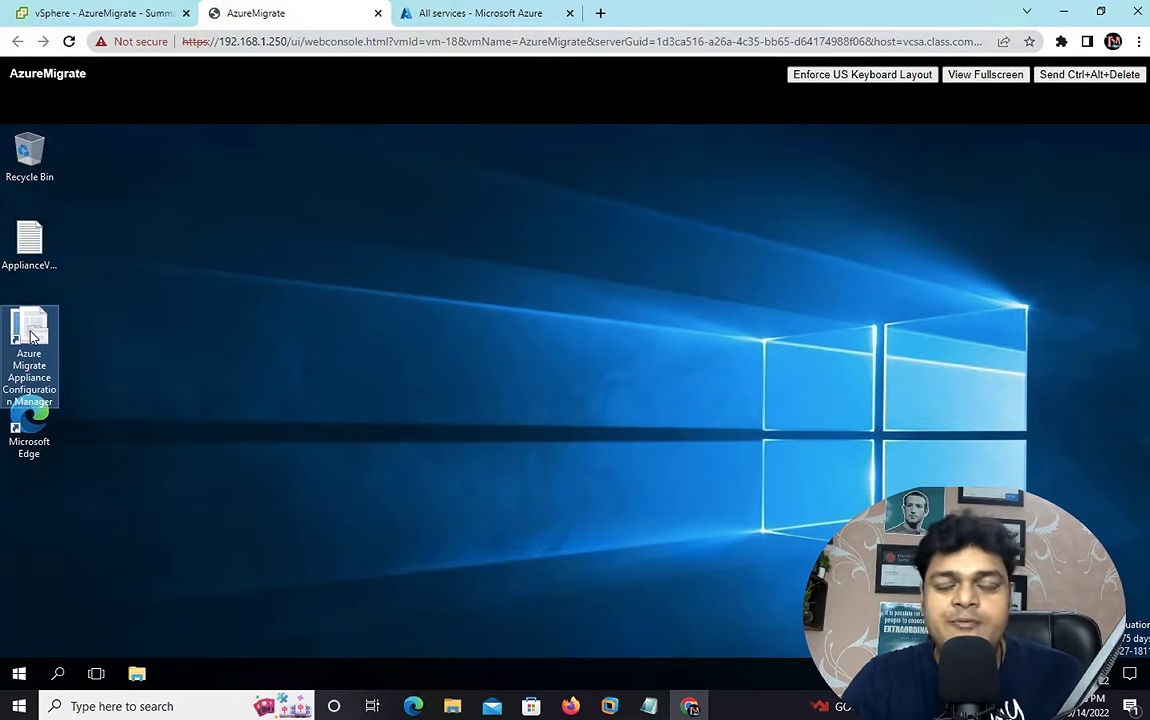
right_click(31, 333)
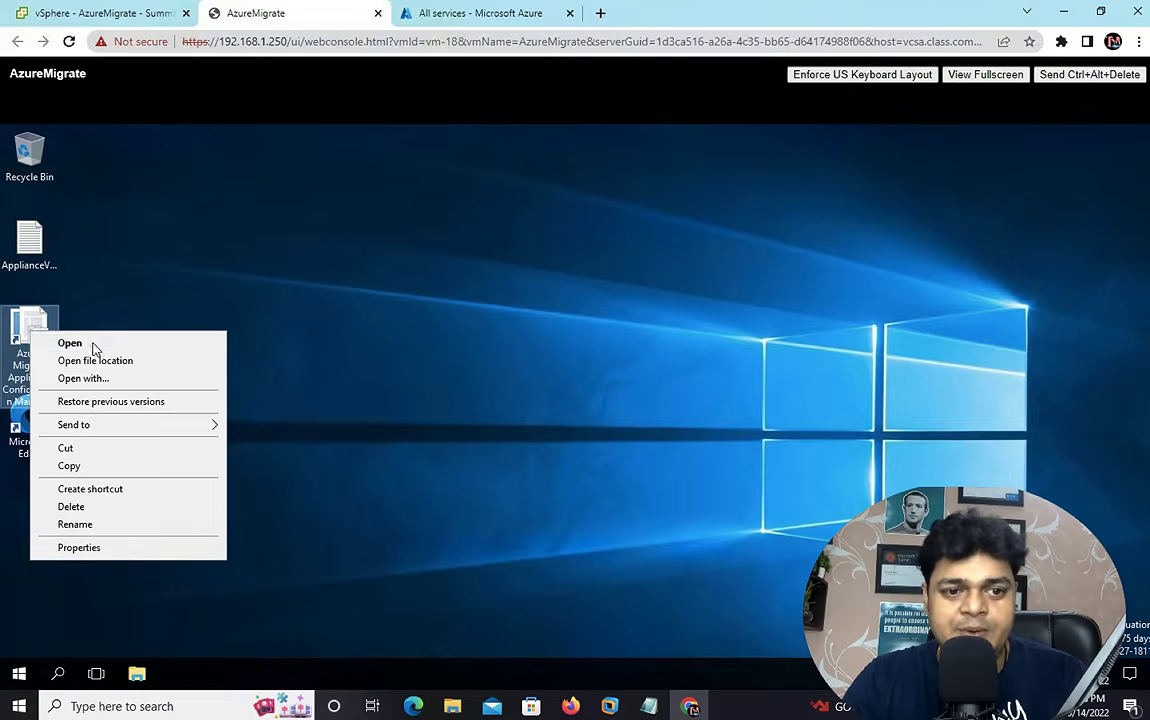
click(96, 350)
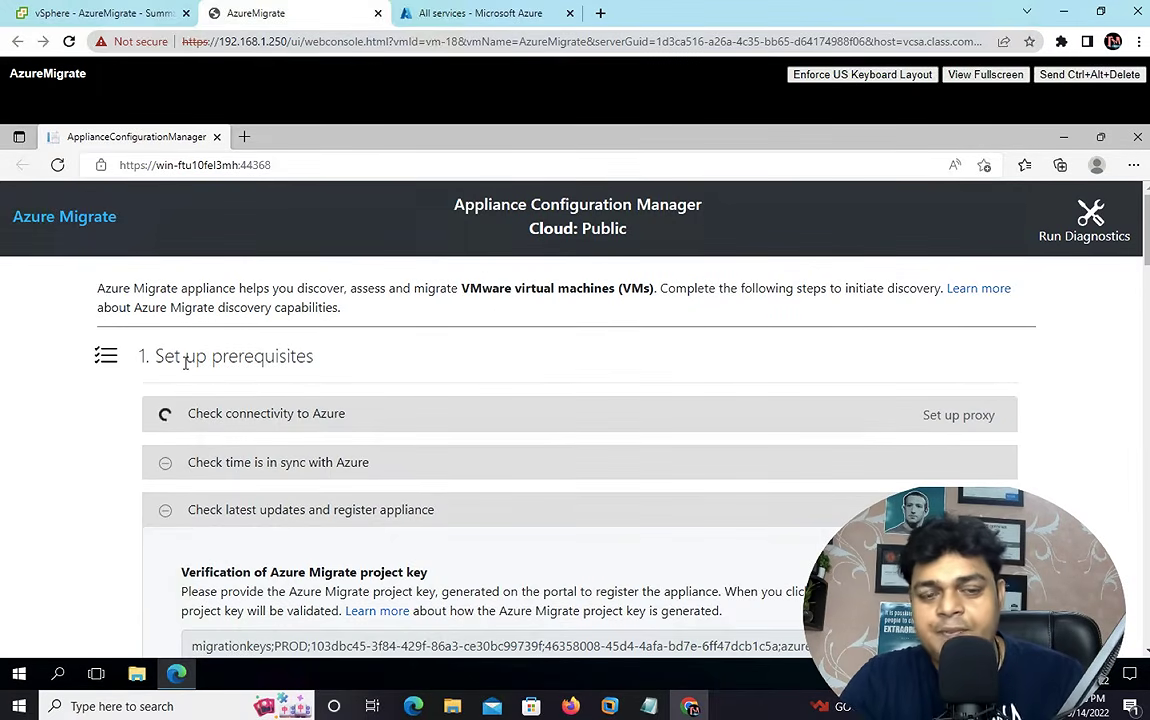
- Scroll through the prerequisite results, credentials and discovery sections to review connectivity, time sync and registration
scroll(258, 438, down, 20)
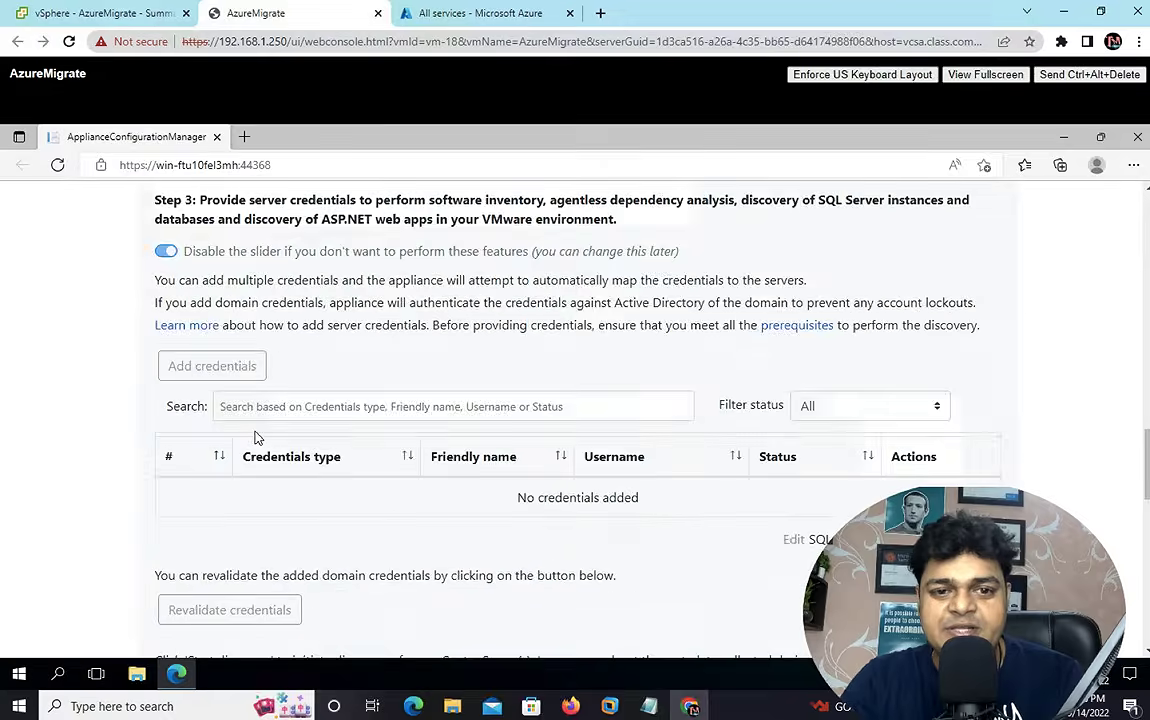
scroll(258, 438, up, 20)
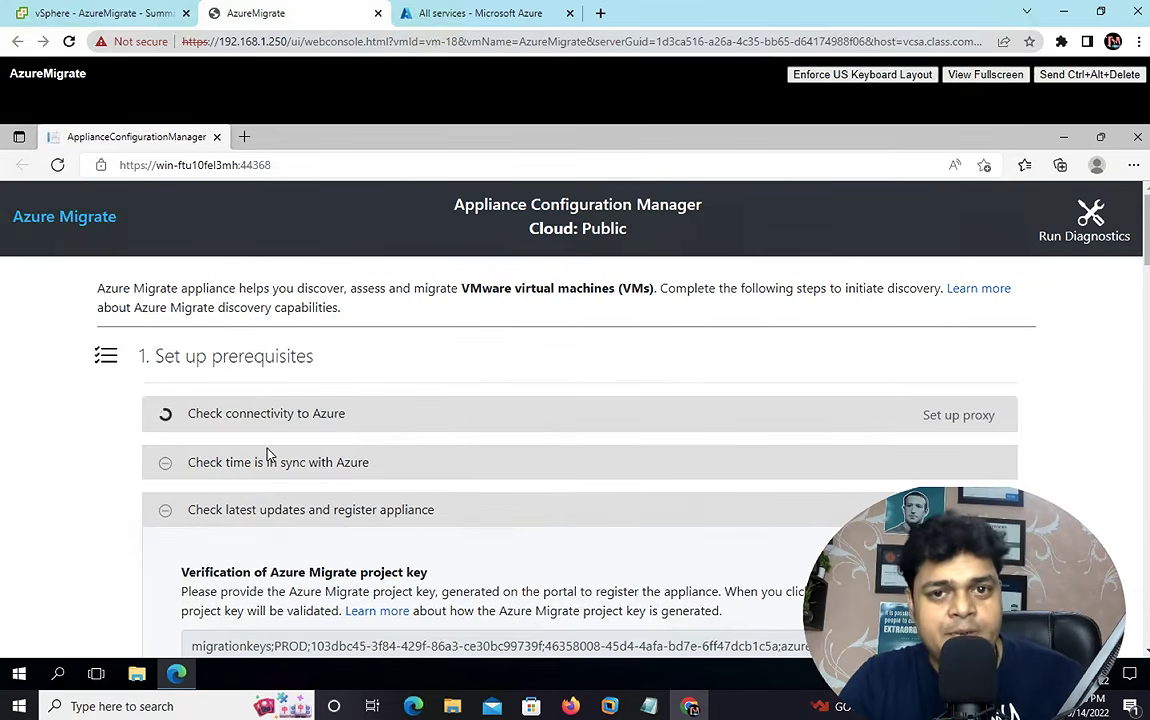
scroll(267, 455, down, 15)
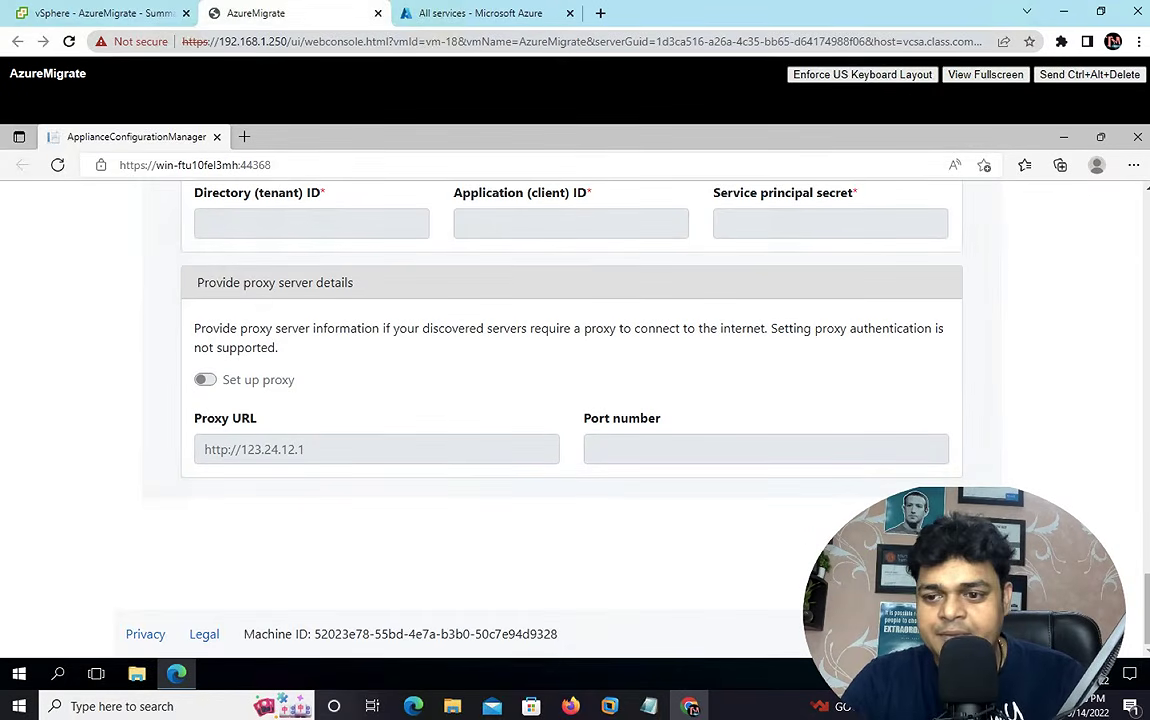
scroll(1097, 532, up, 3)
scroll(577, 420, up, 5)
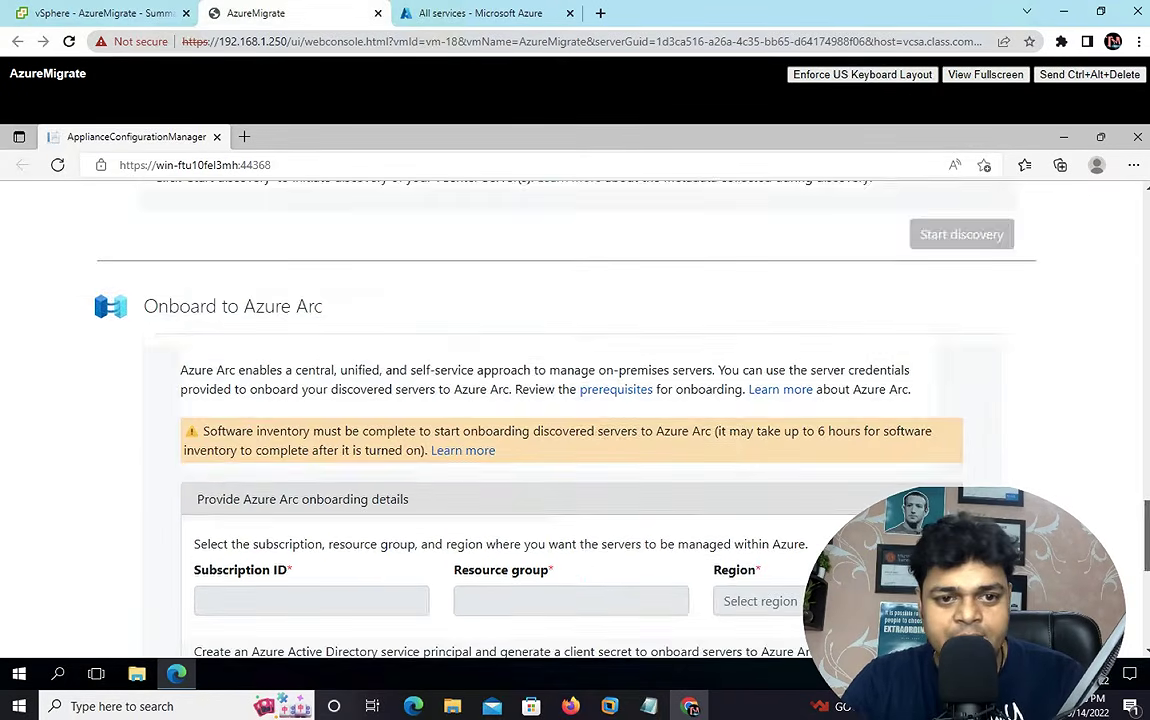
scroll(577, 420, up, 5)
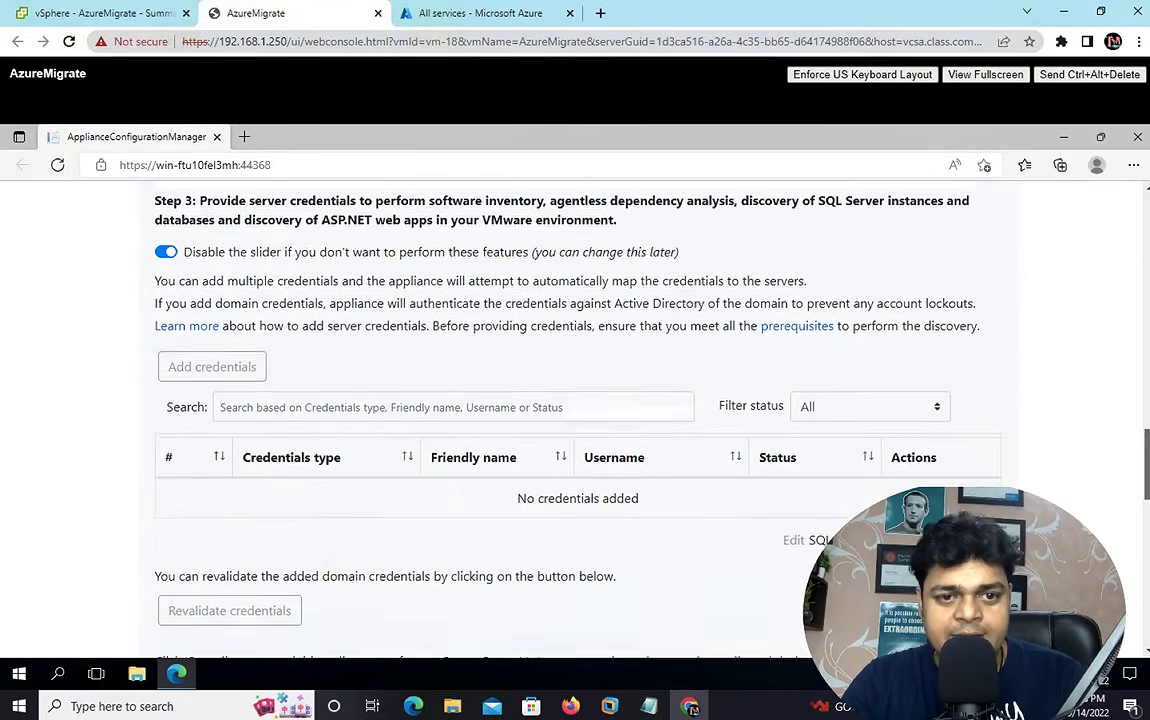
scroll(577, 420, up, 5)
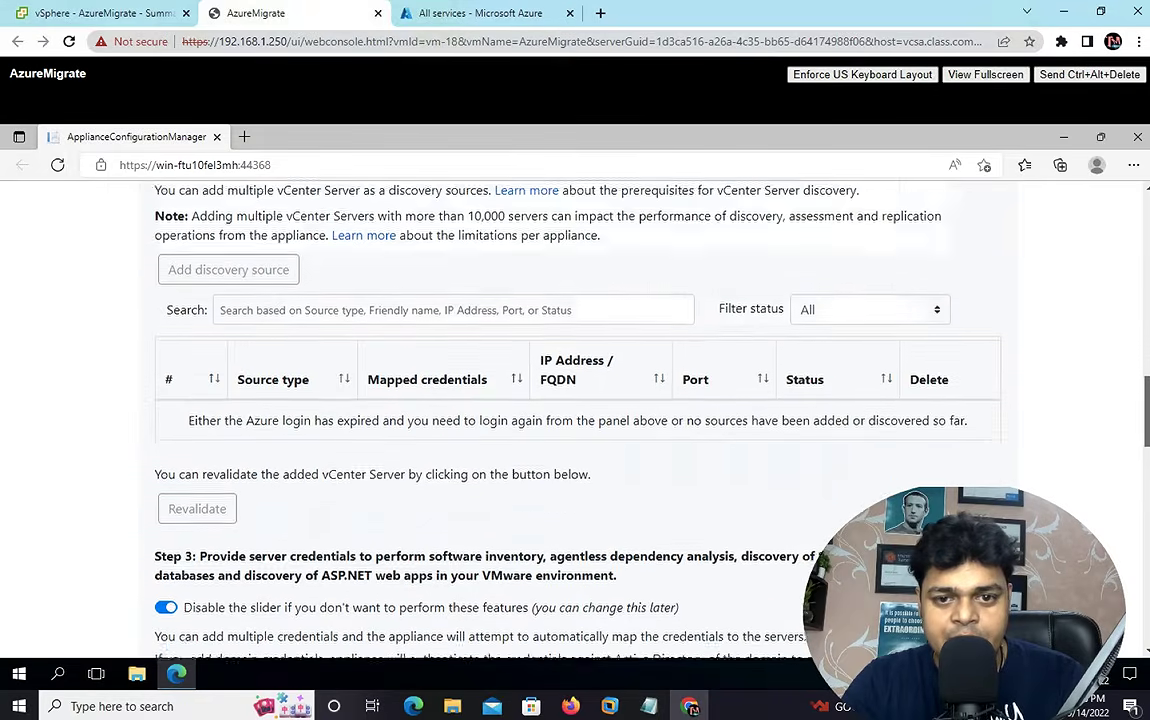
scroll(577, 420, up, 6)
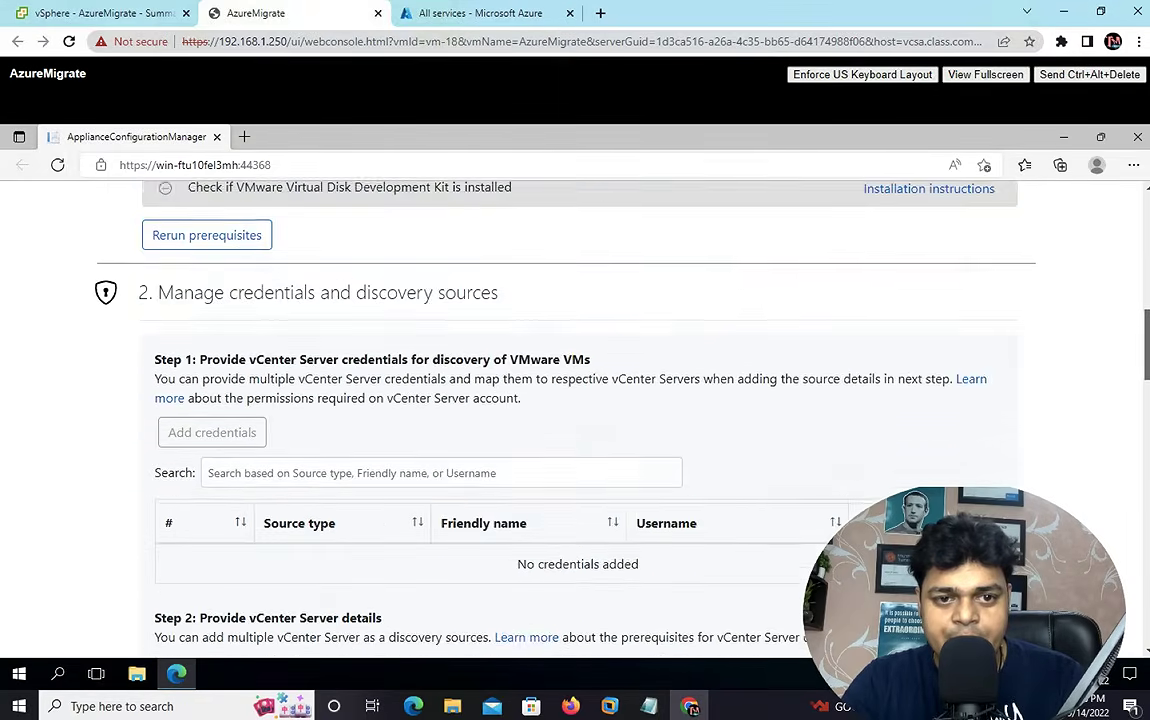
scroll(322, 563, up, 3)
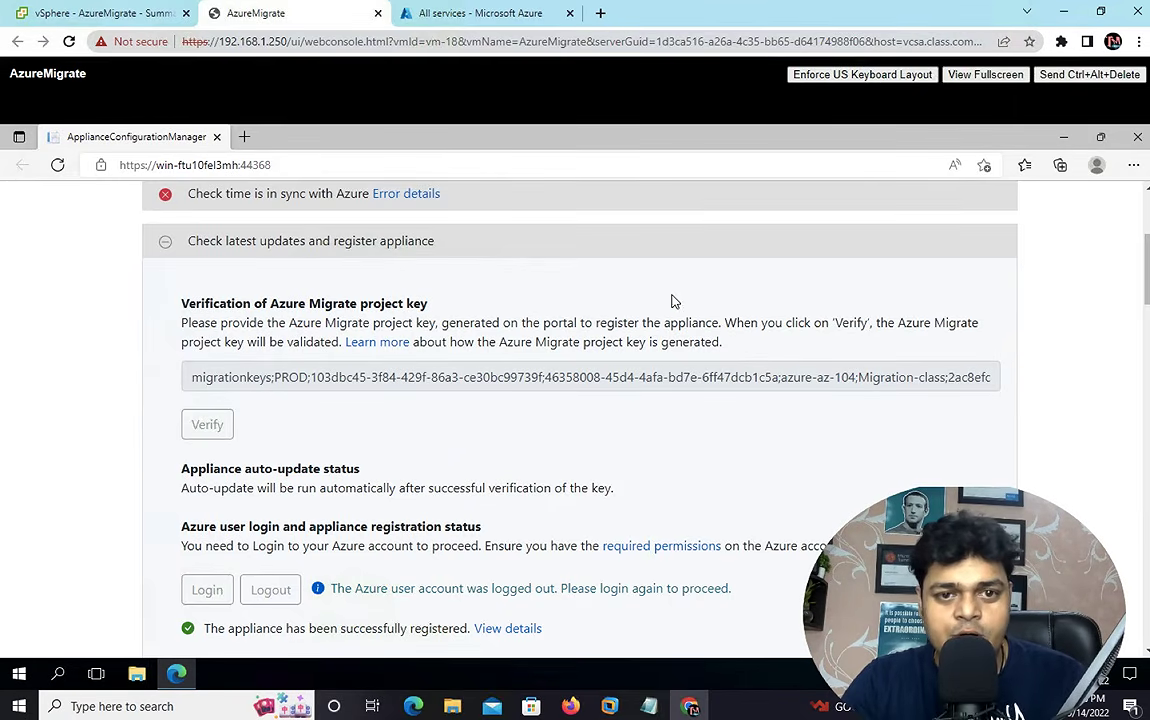
scroll(1147, 250, up, 2)
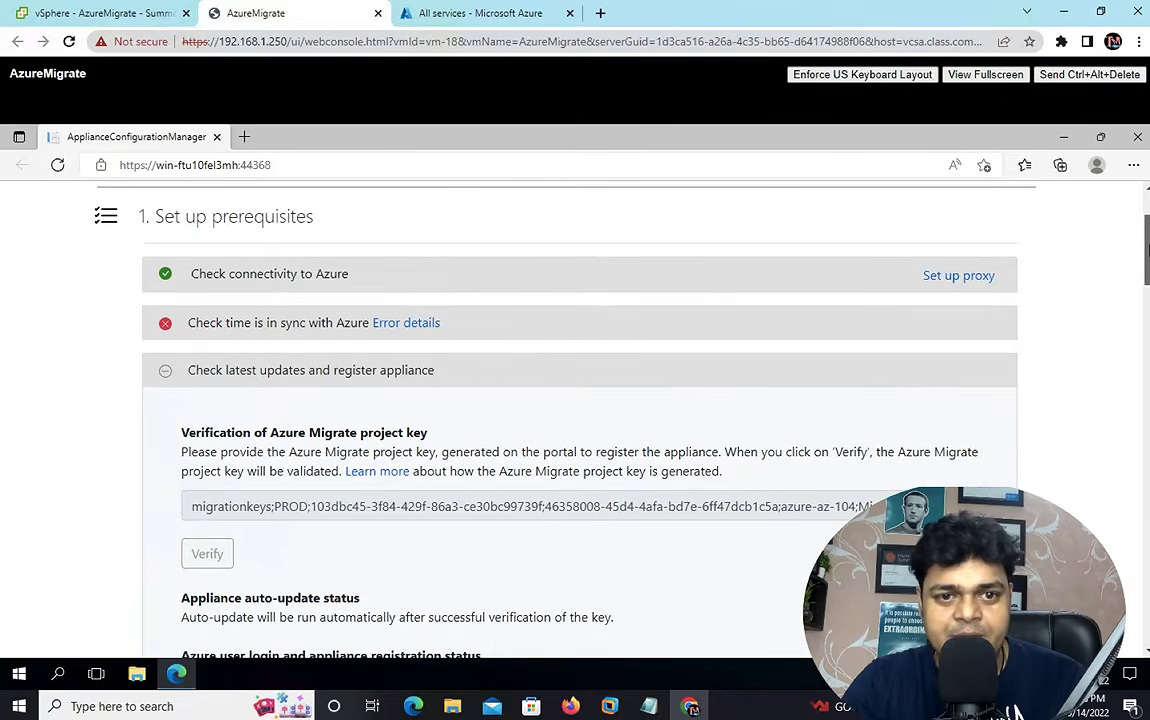
scroll(1147, 240, up, 2)
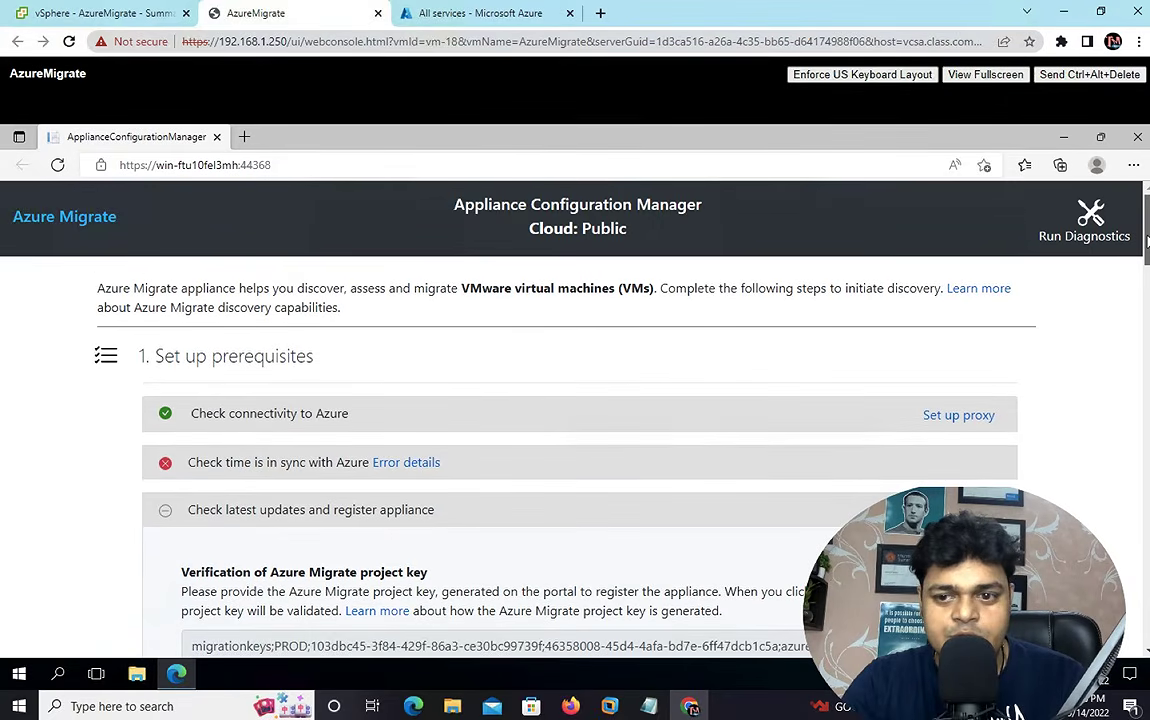
scroll(1147, 245, down, 5)
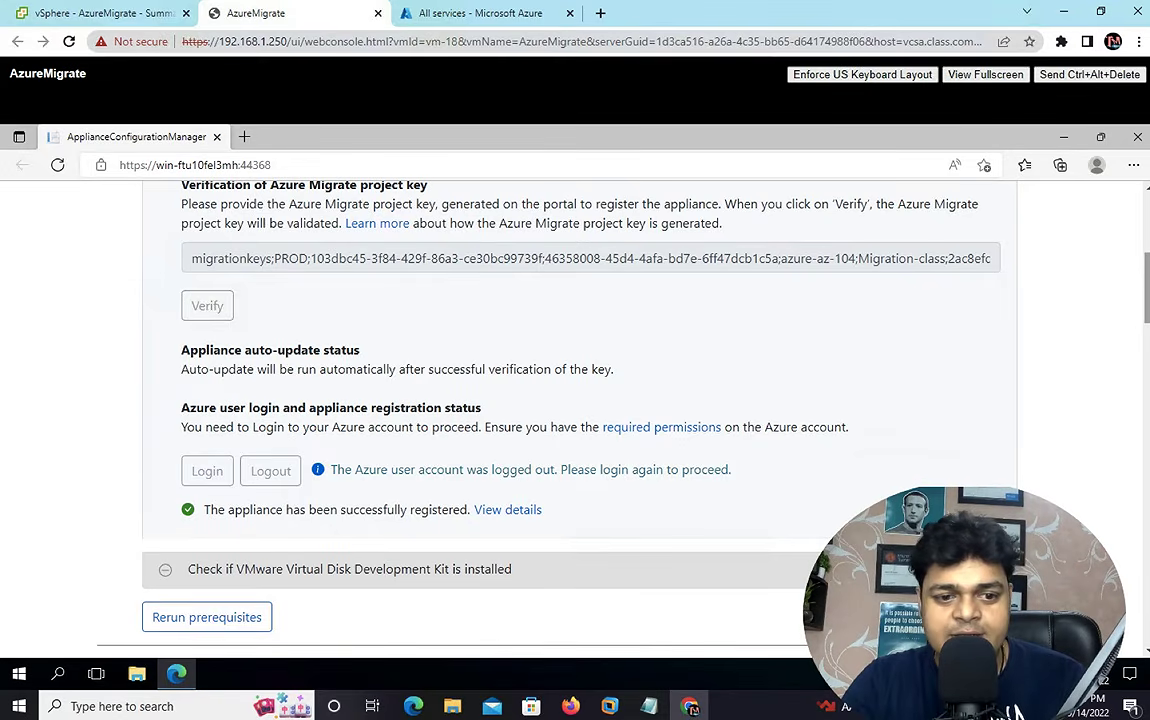
drag(1146, 288, 1146, 340)
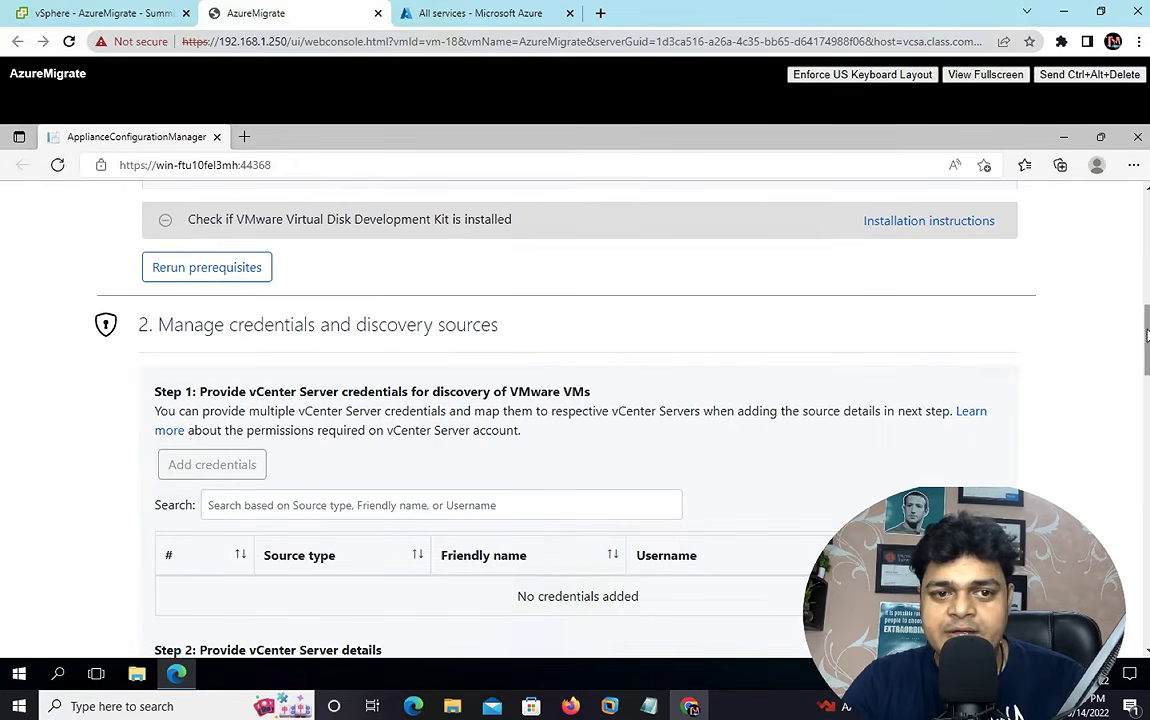
scroll(1146, 310, up, 3)
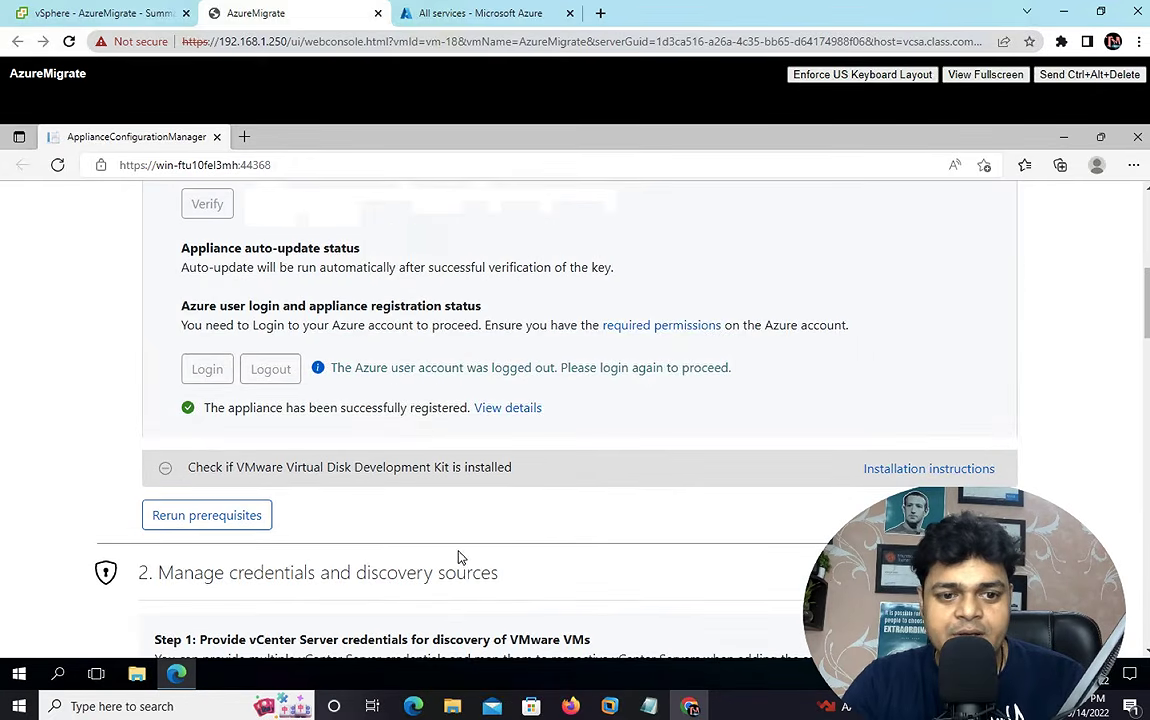
- Show the installation instructions for the VMware Virtual Disk Development Kit prerequisite check
click(218, 516)
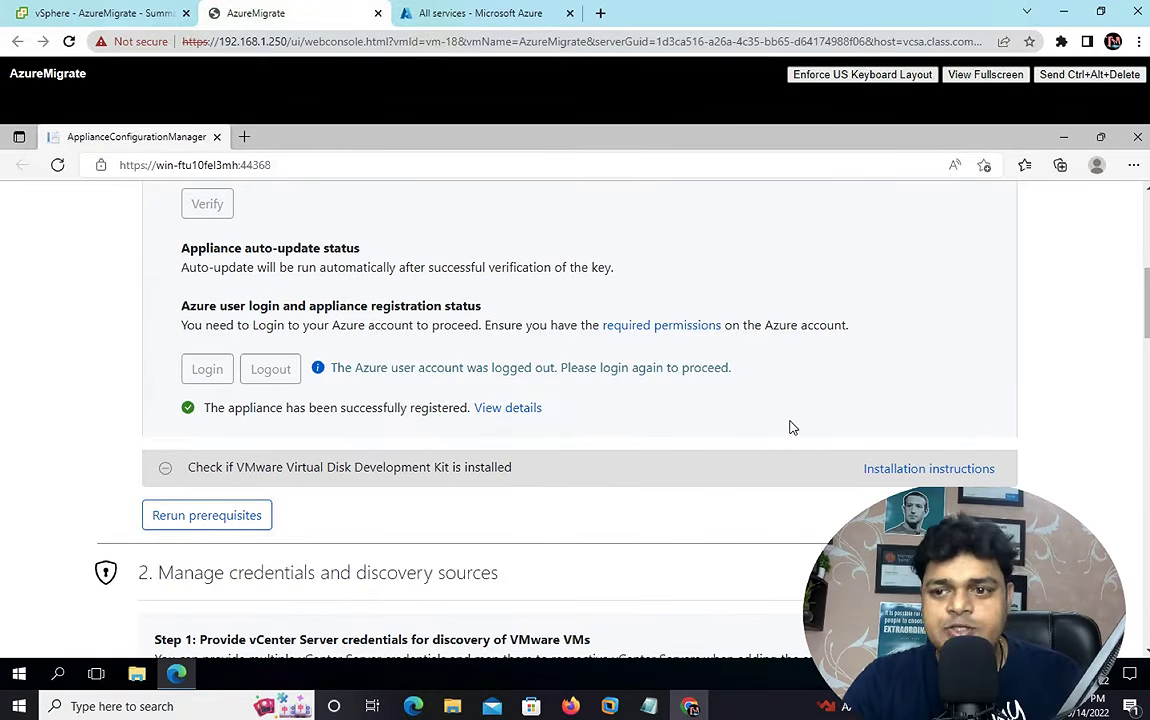
click(928, 477)
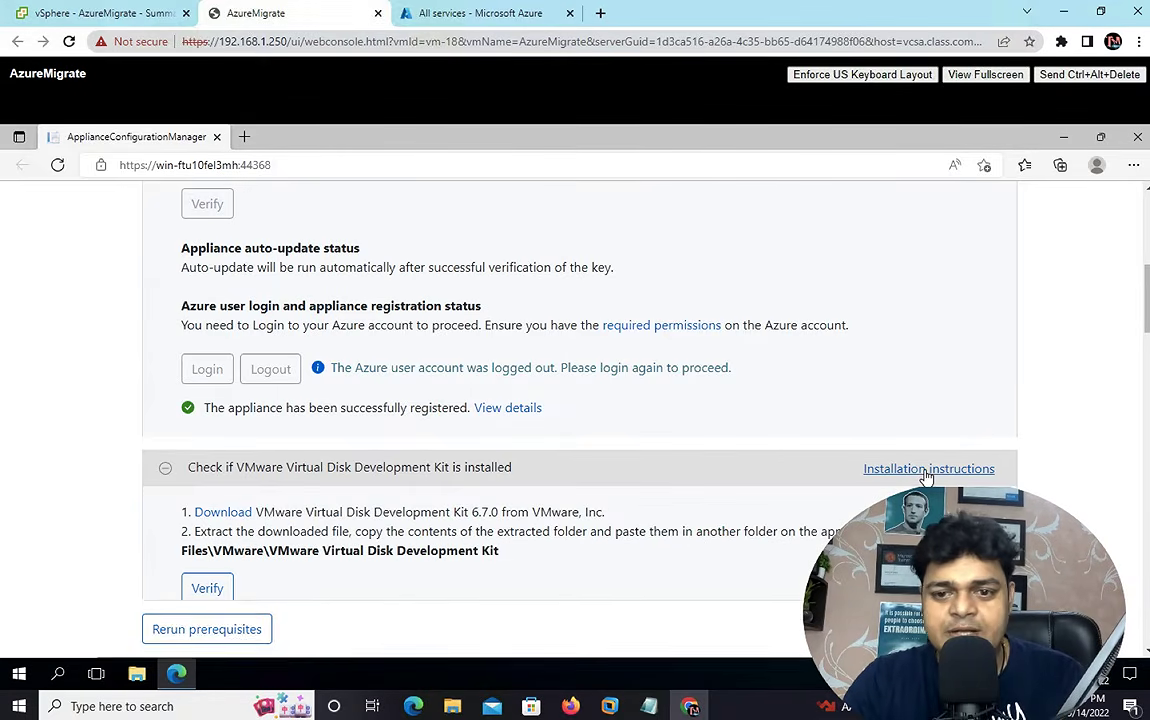
scroll(700, 550, down, 1)
scroll(700, 555, down, 10)
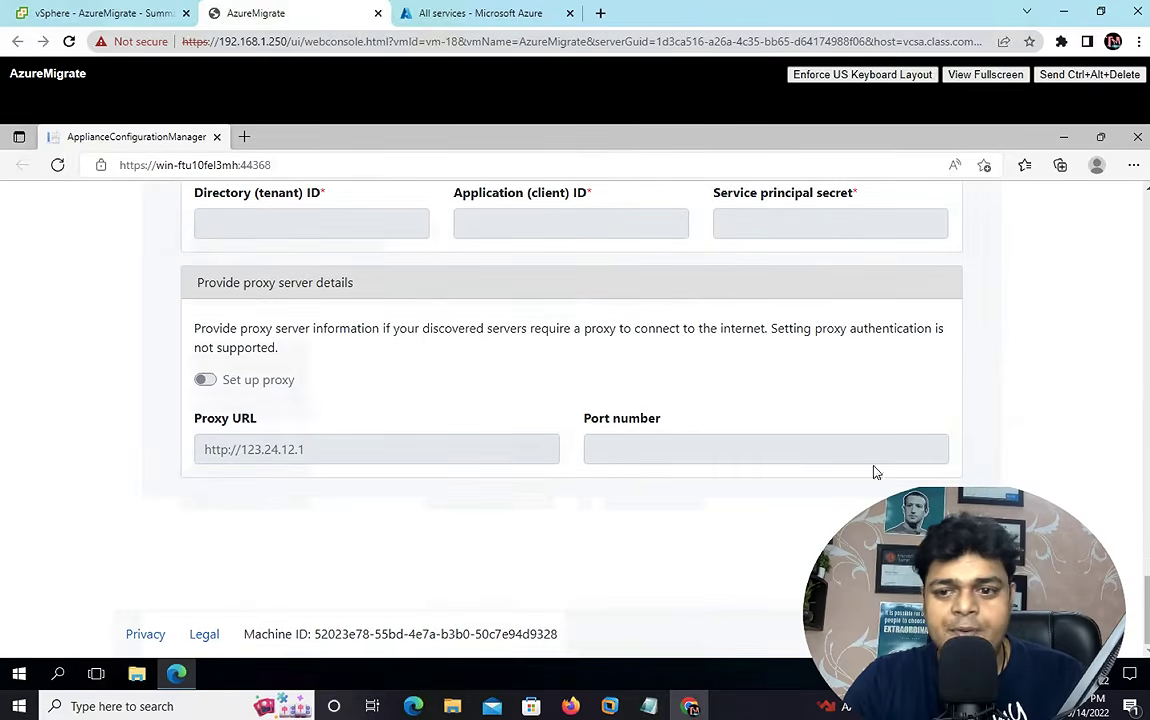
scroll(575, 420, up, 8)
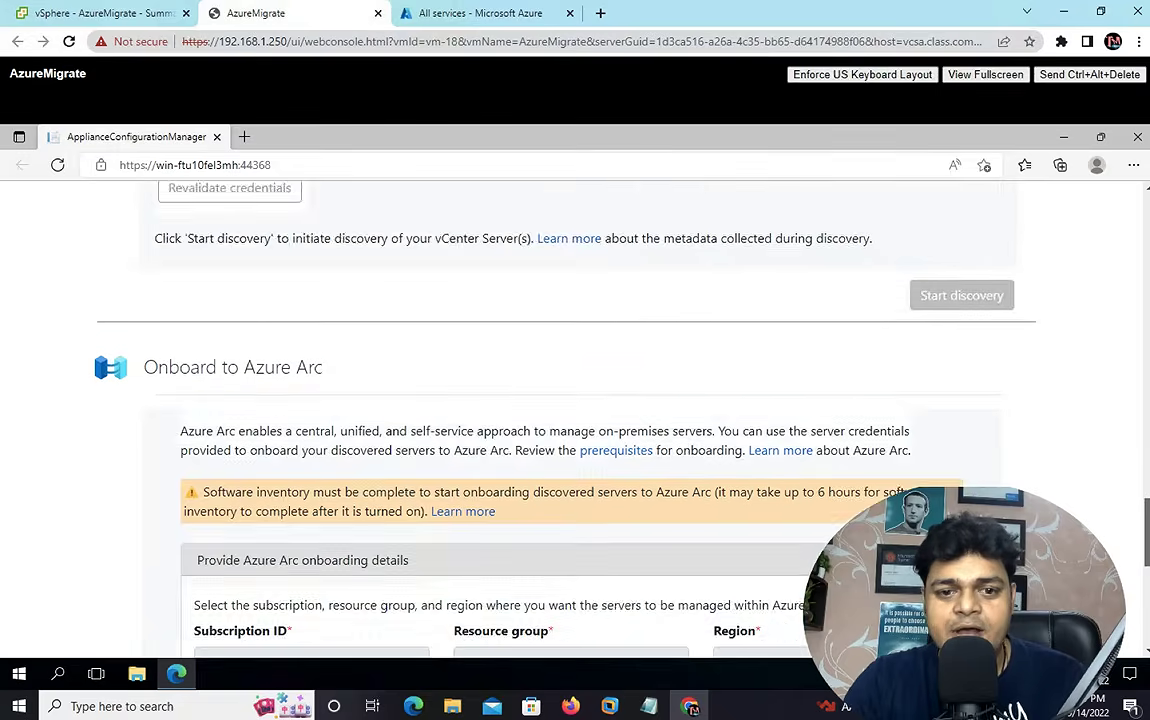
drag(1146, 469, 1137, 302)
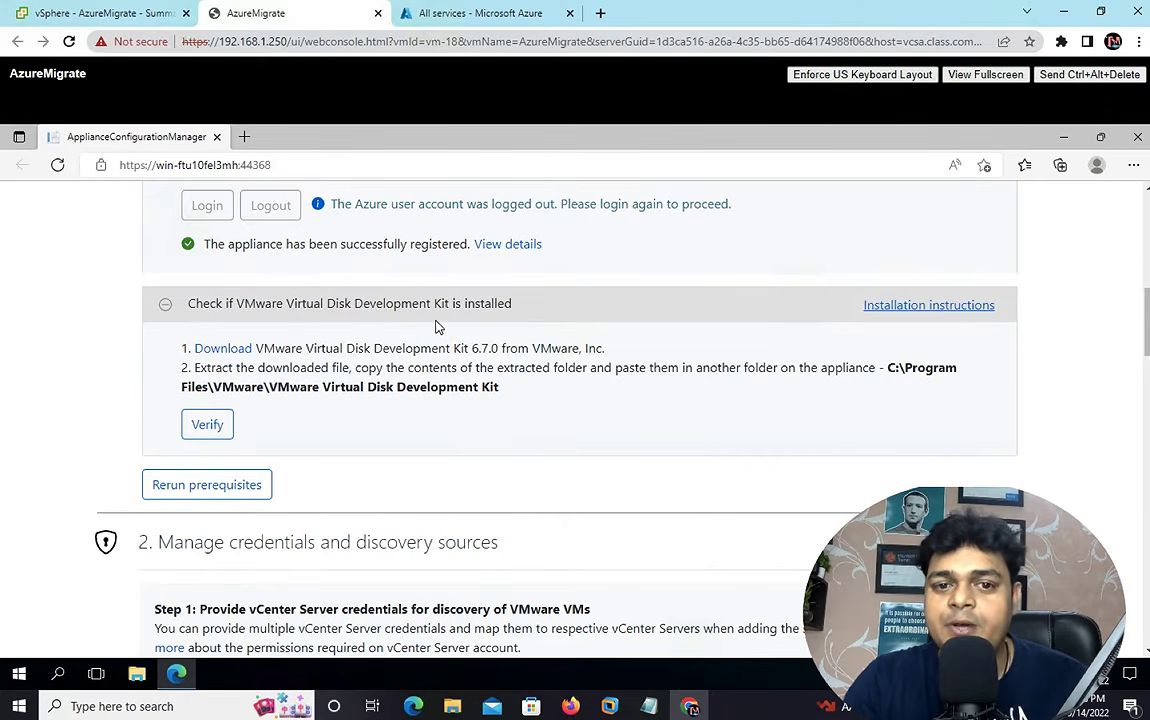
right_click(226, 352)
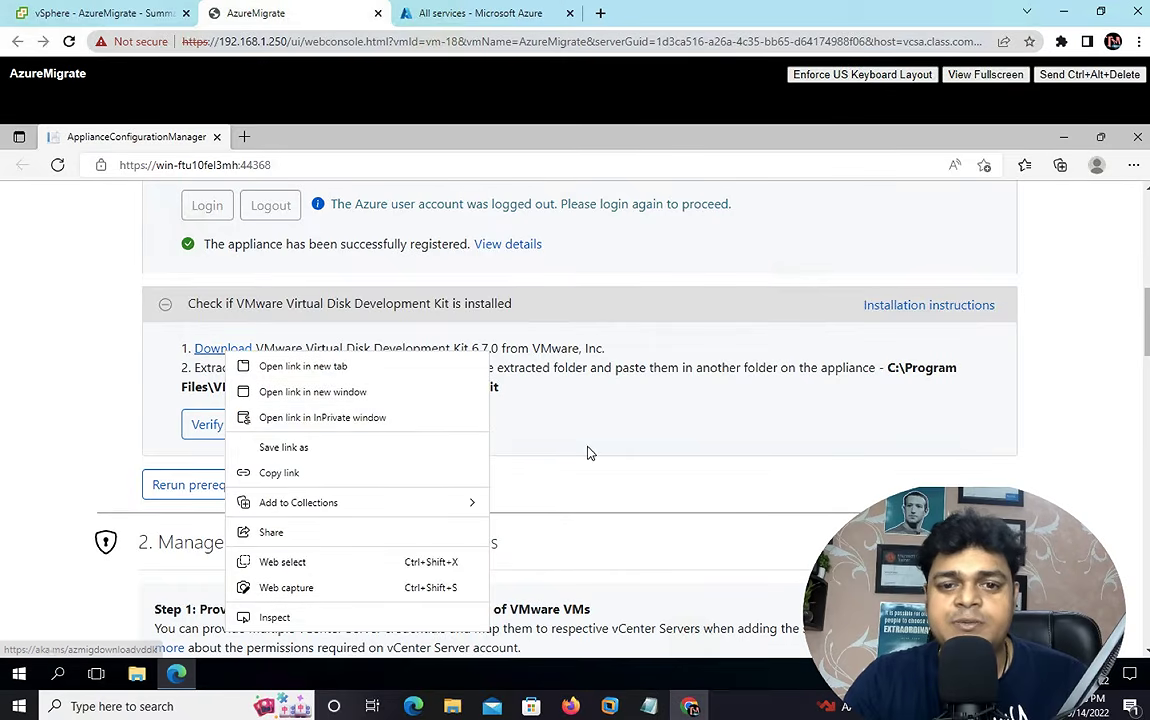
click(660, 440)
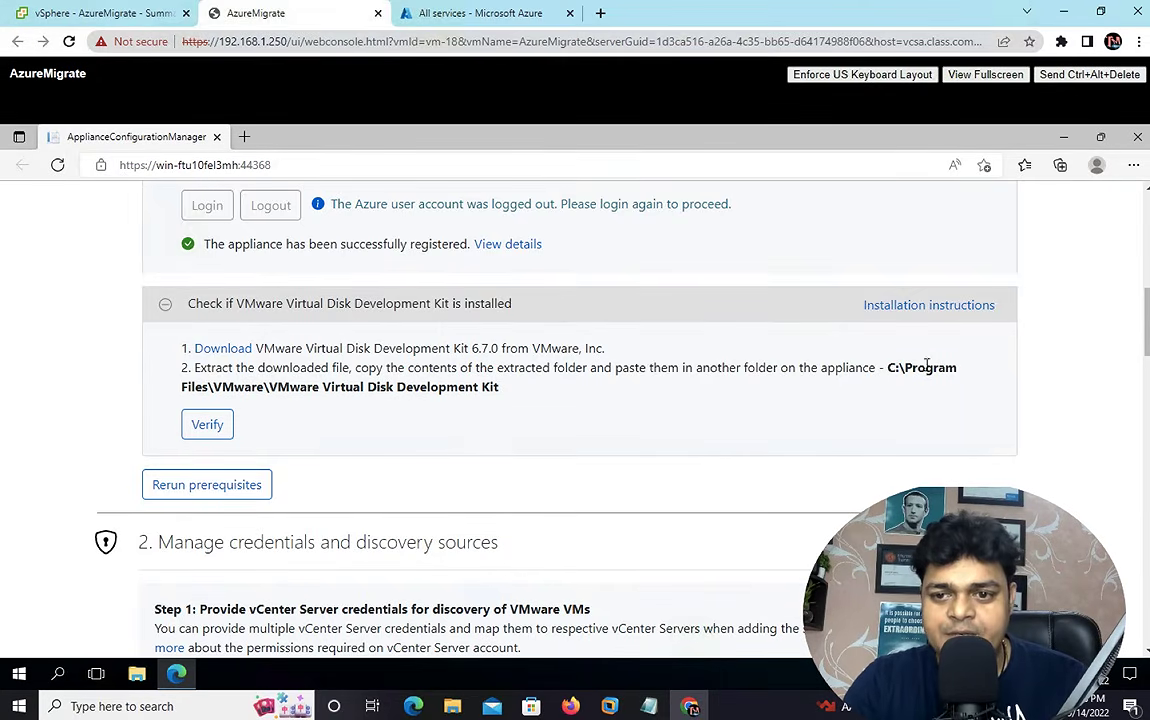
- Copy the name 'VMware Virtual Disk Development Kit' from the VDDK check heading
drag(888, 367, 970, 385)
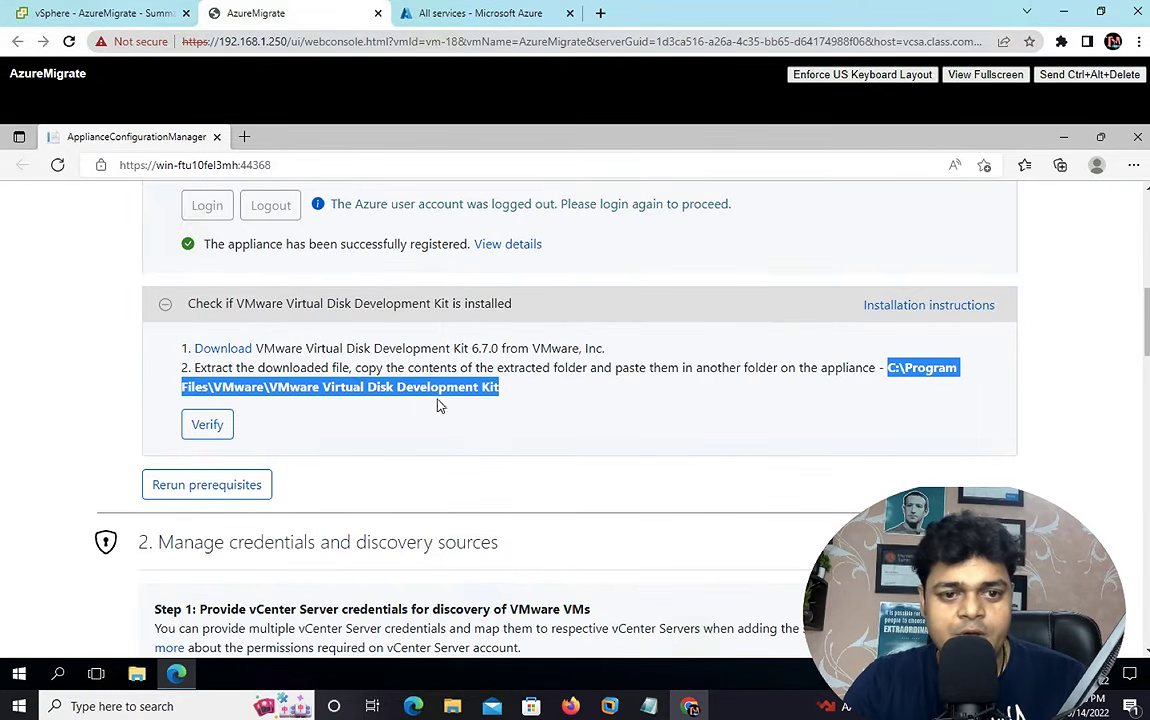
drag(437, 405, 264, 397)
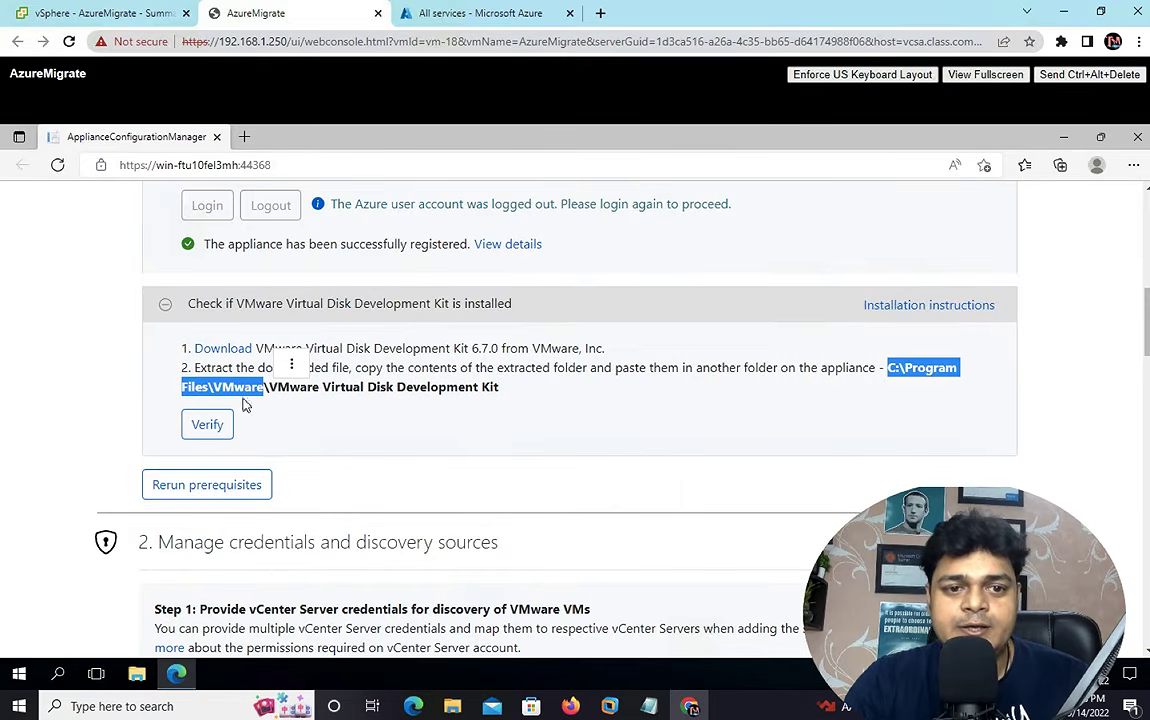
click(493, 436)
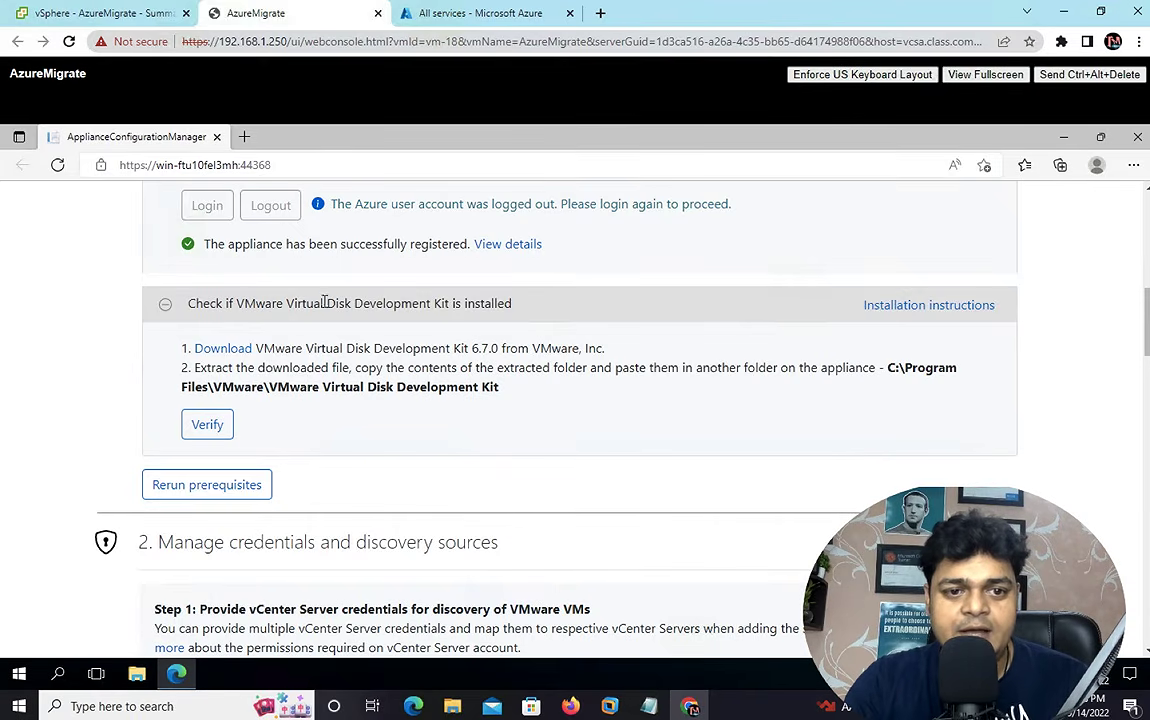
drag(235, 303, 456, 301)
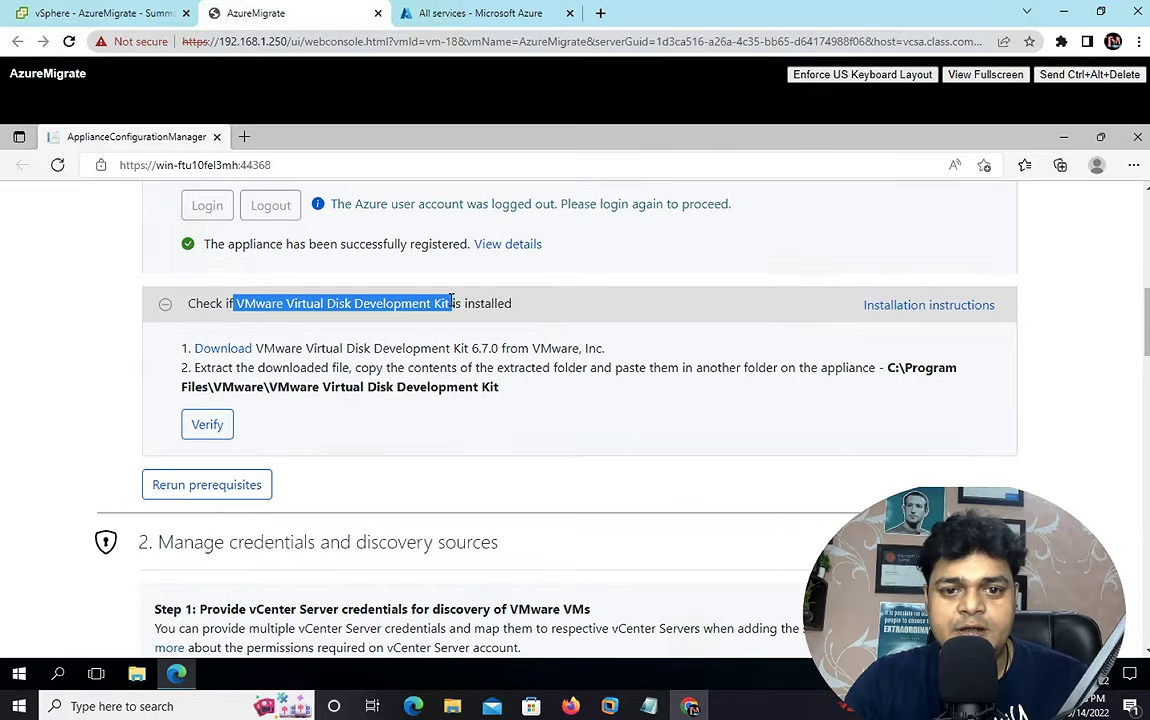
right_click(428, 282)
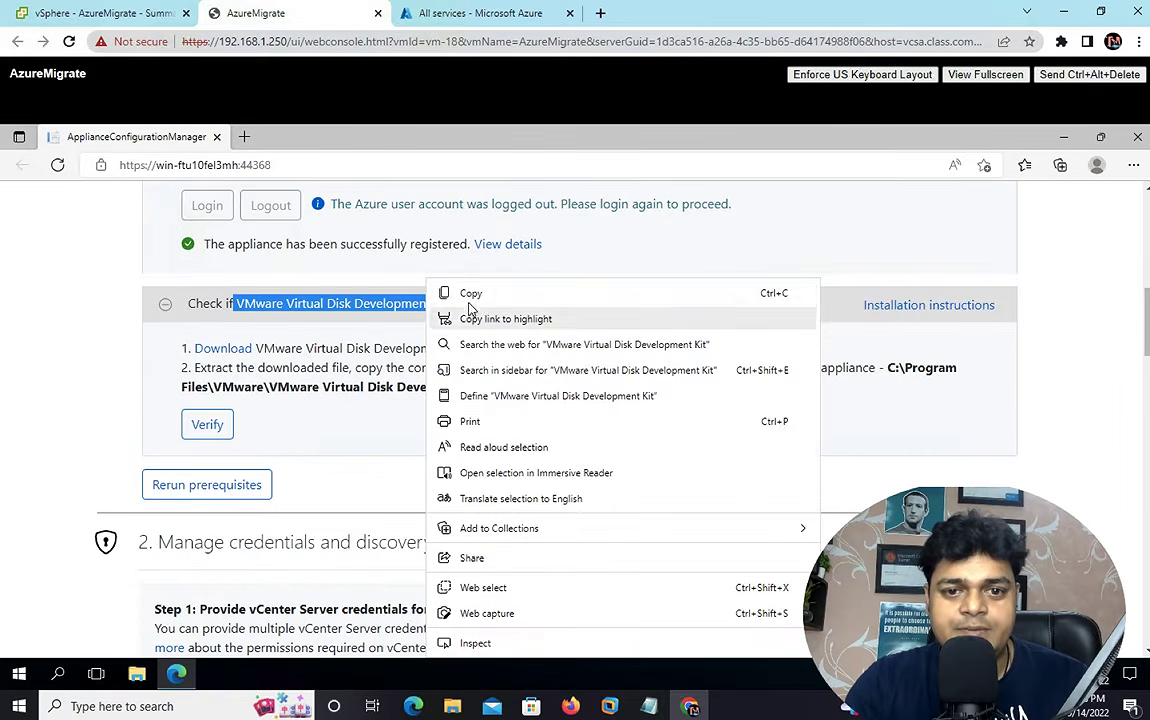
click(470, 294)
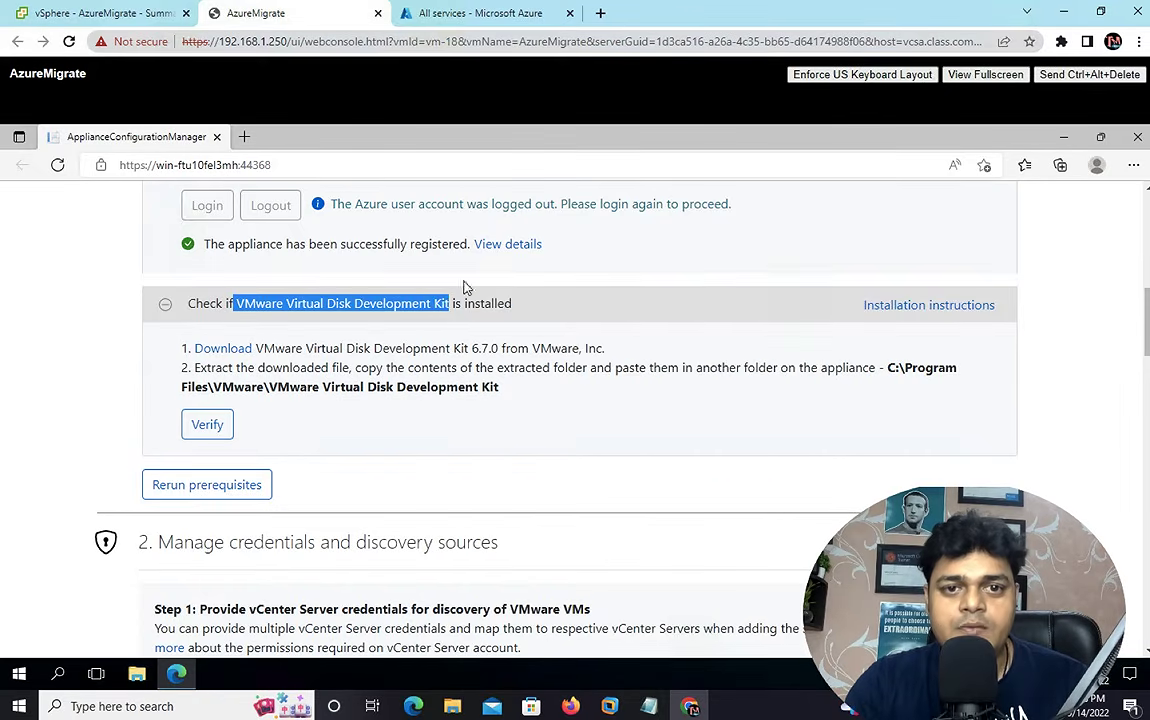
- Search Google in a new tab for 'VMware Virtual Disk Development Kit 6.5'
click(245, 141)
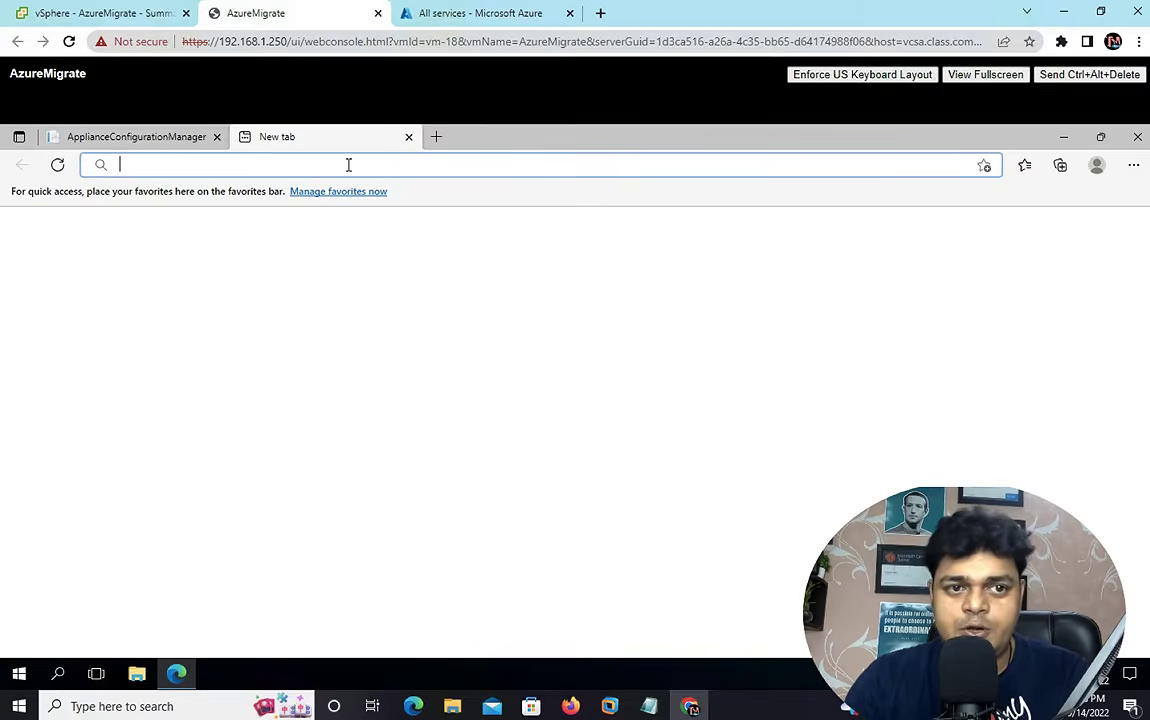
text(goo)
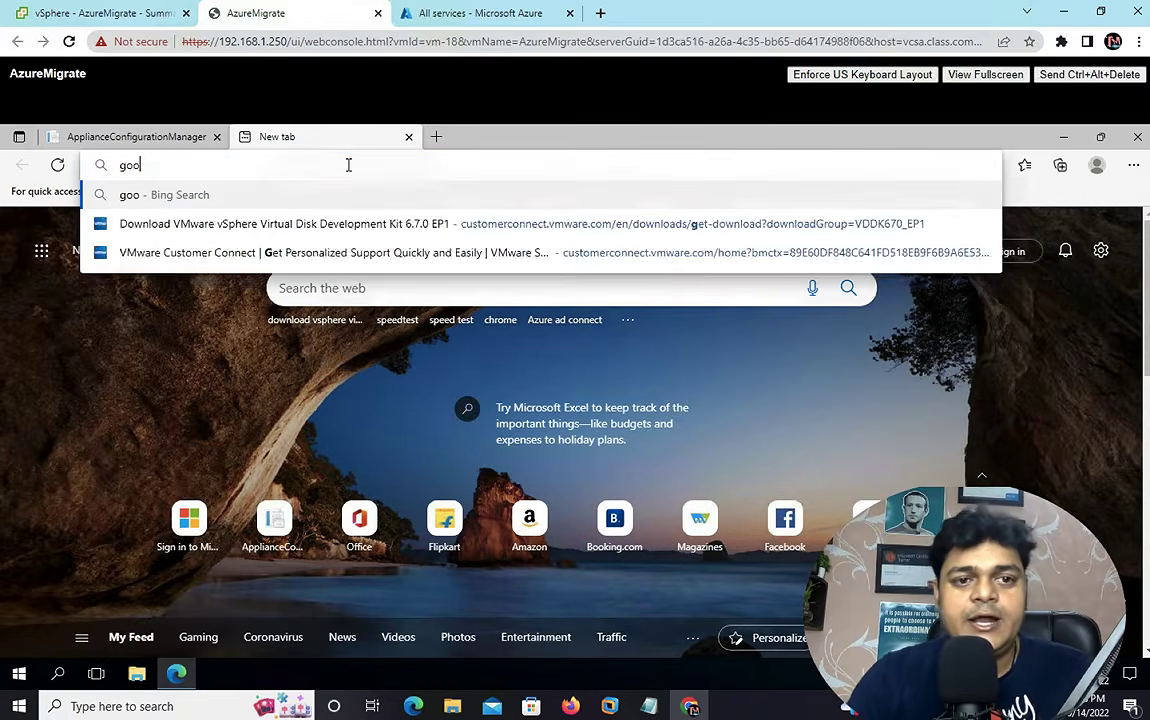
text(gle.com)
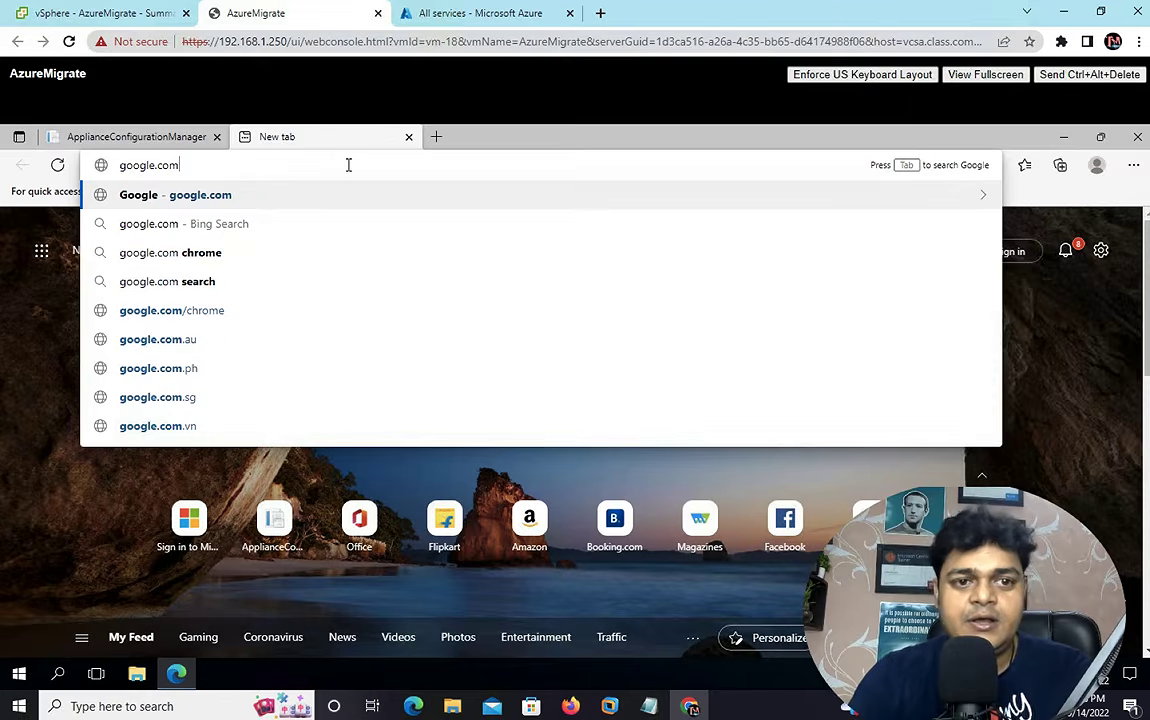
key(Return)
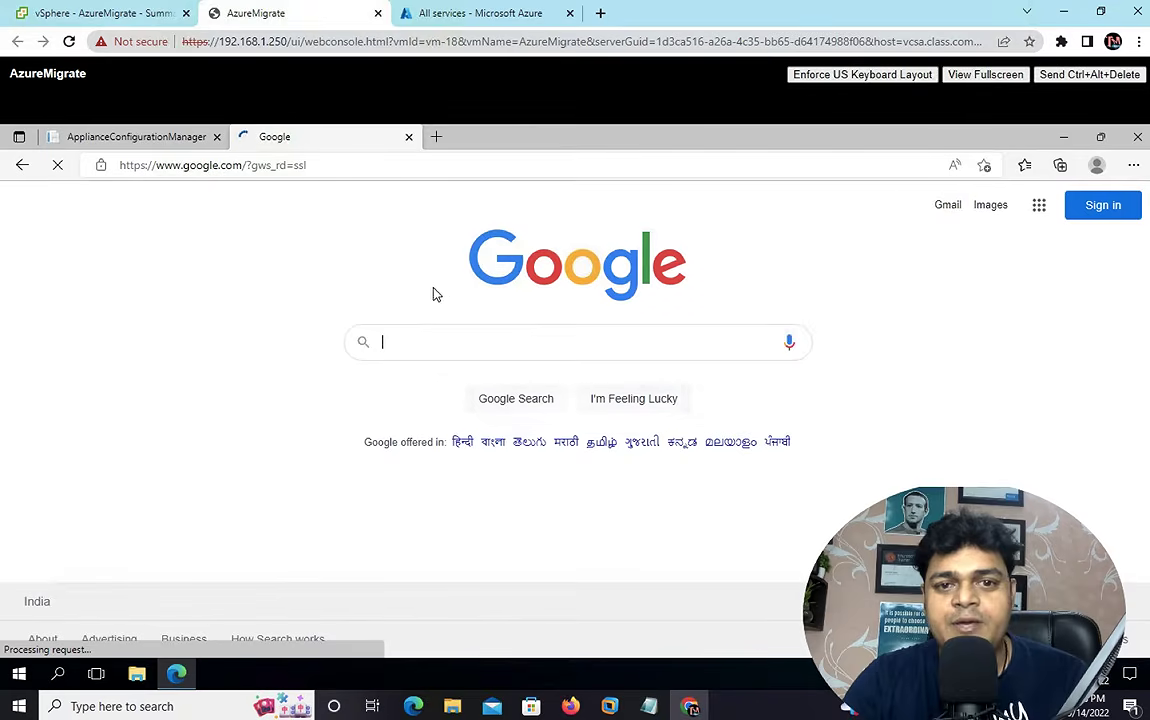
click(424, 344)
key(ctrl+v)
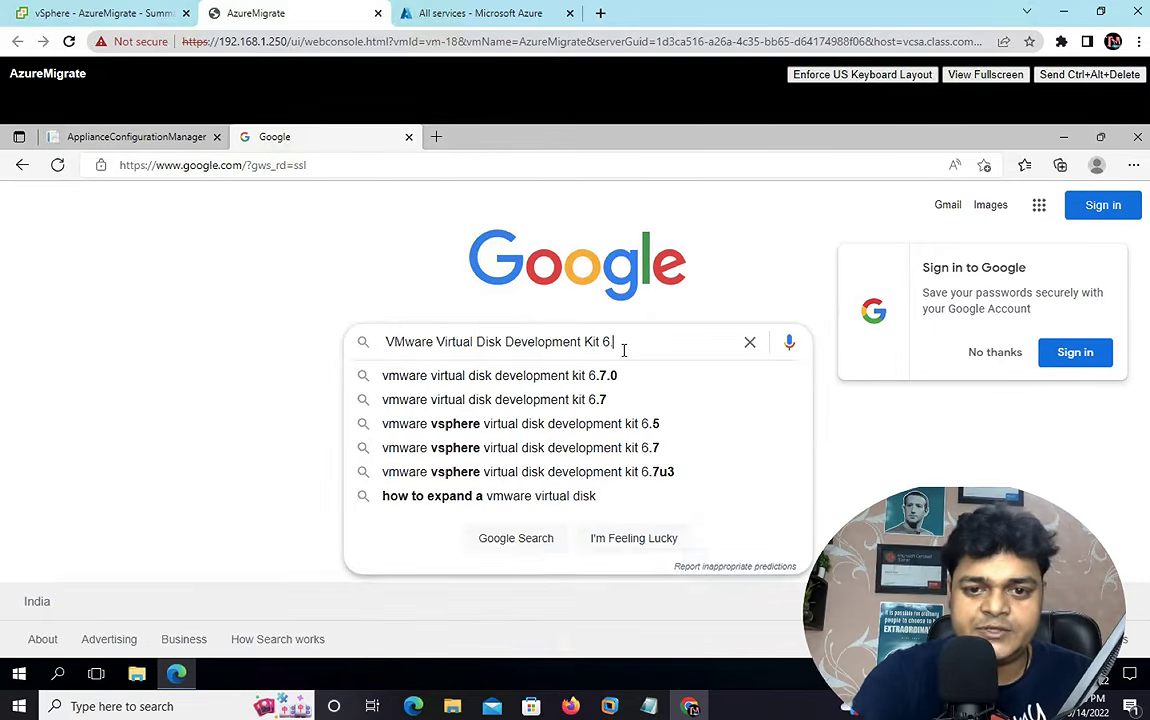
text(.5)
key(Return)
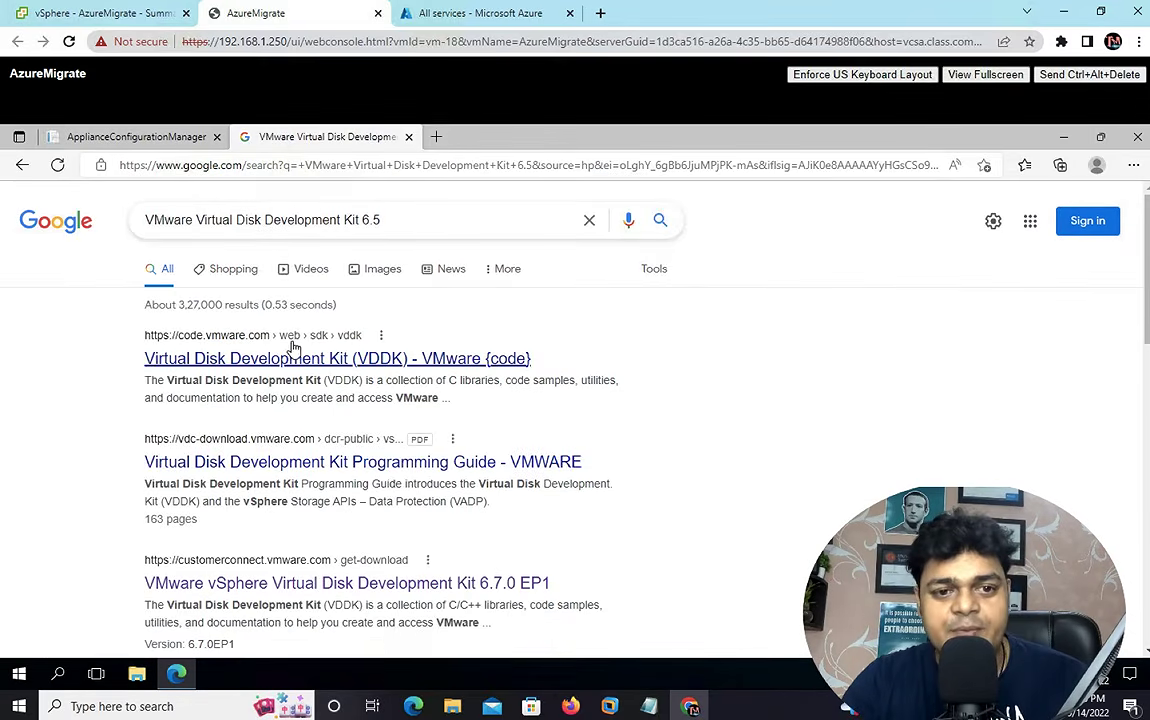
- Open the VMware {code} VDDK page, switch it to version 6.5, and view its Downloads table
click(246, 362)
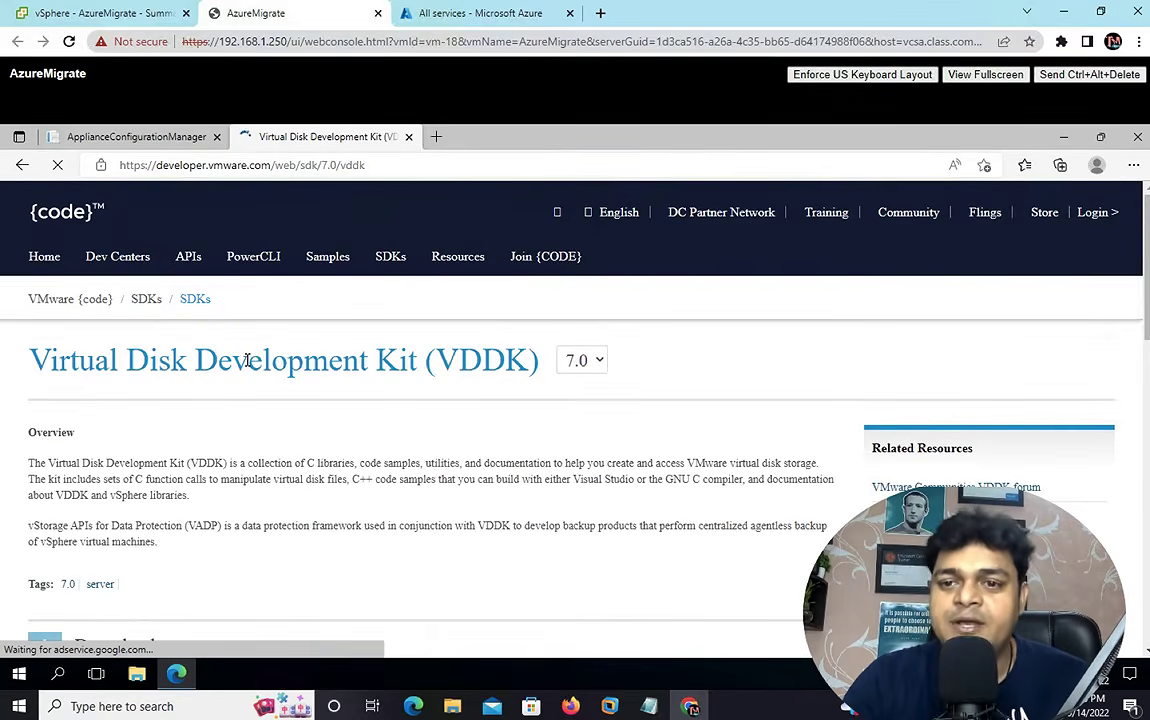
click(661, 365)
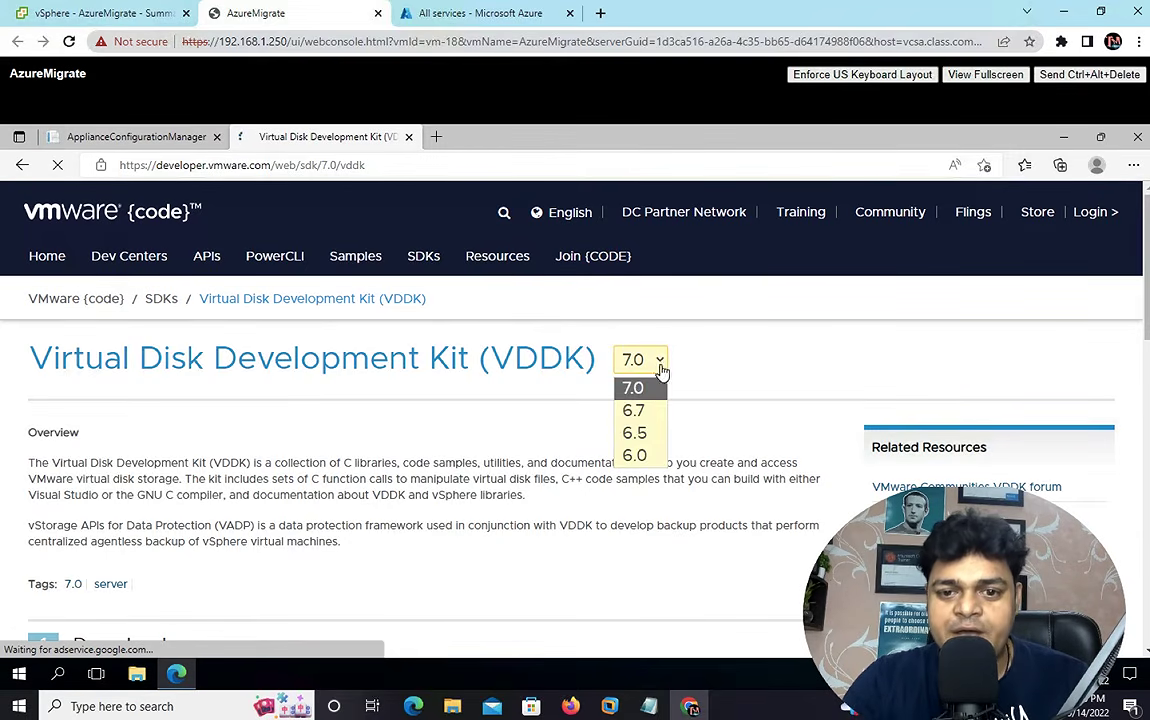
click(646, 434)
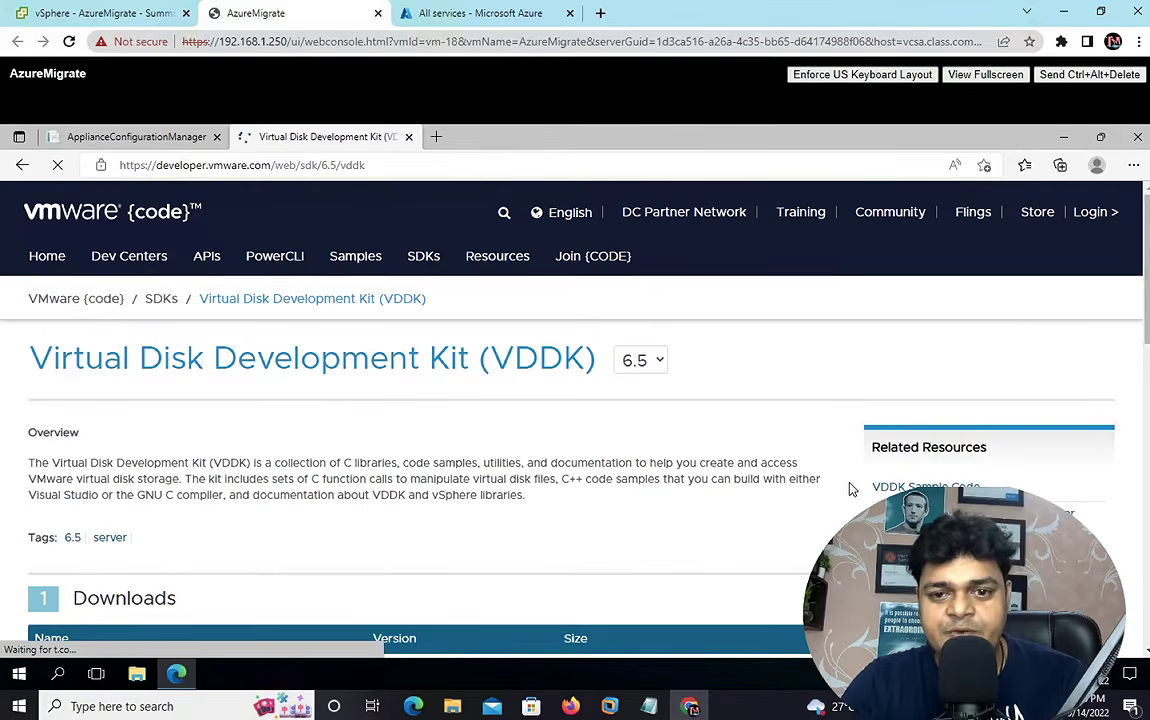
scroll(820, 490, down, 10)
scroll(1032, 457, up, 10)
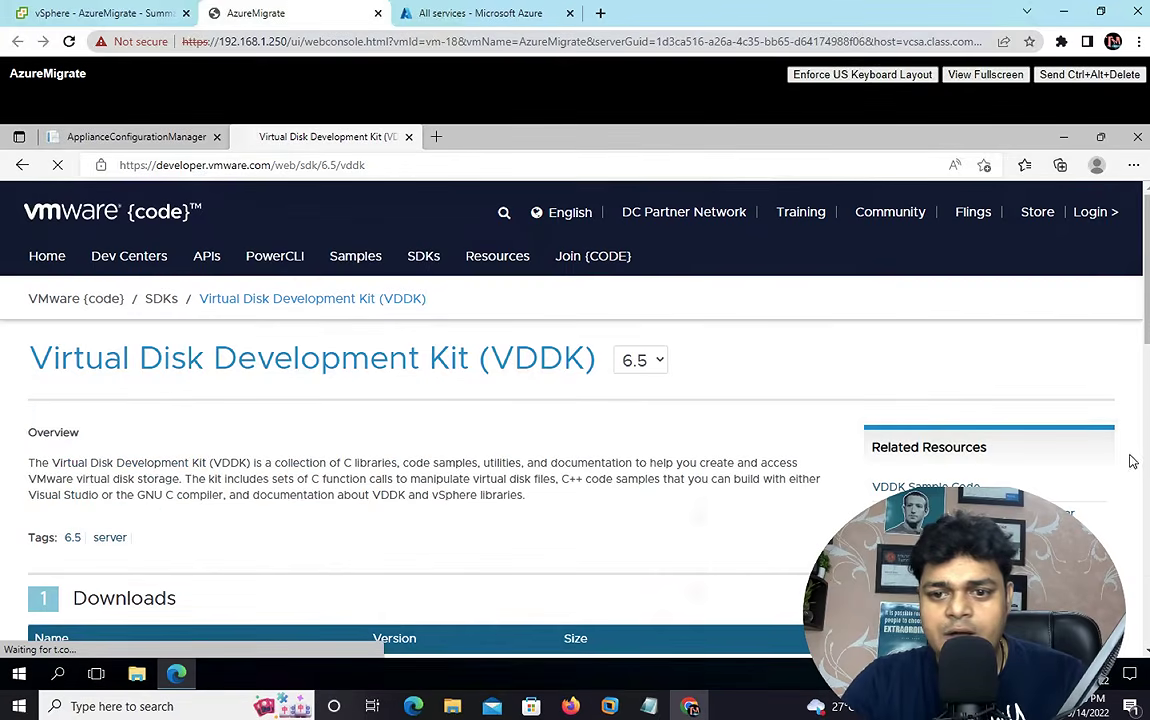
scroll(1137, 337, down, 2)
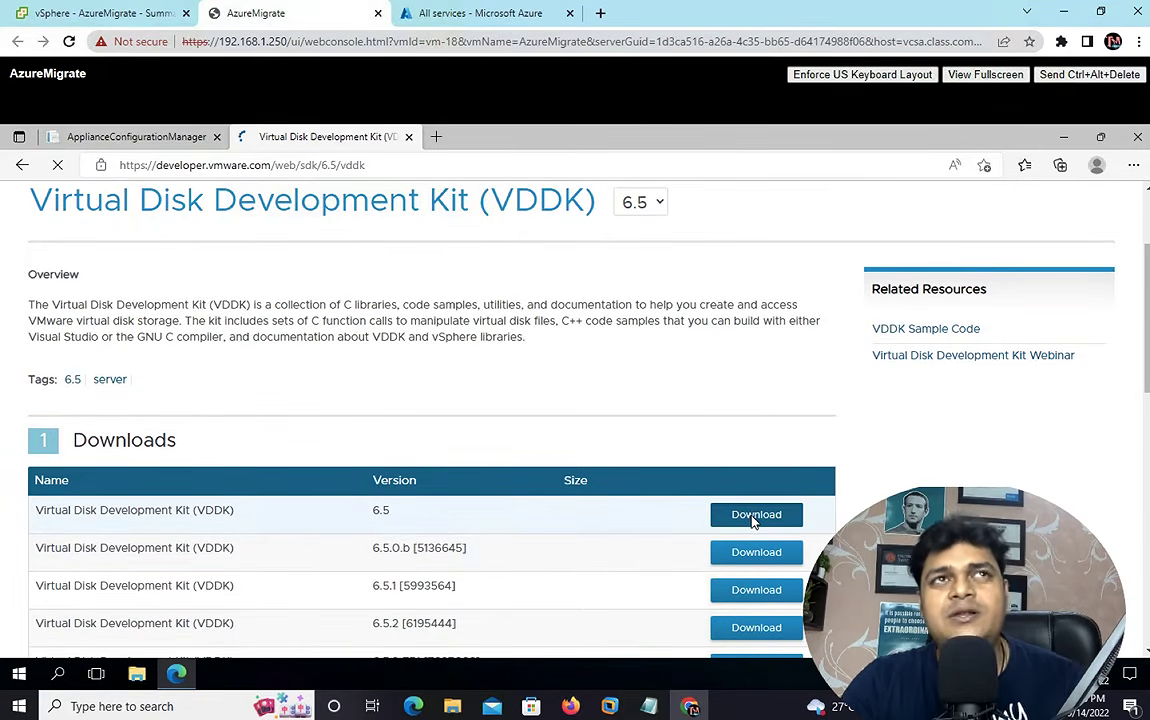
- Request the VDDK 6.5 download VMware-vix-disklib-6.5.0-4604867.x86_64.zip from Customer Connect
click(753, 516)
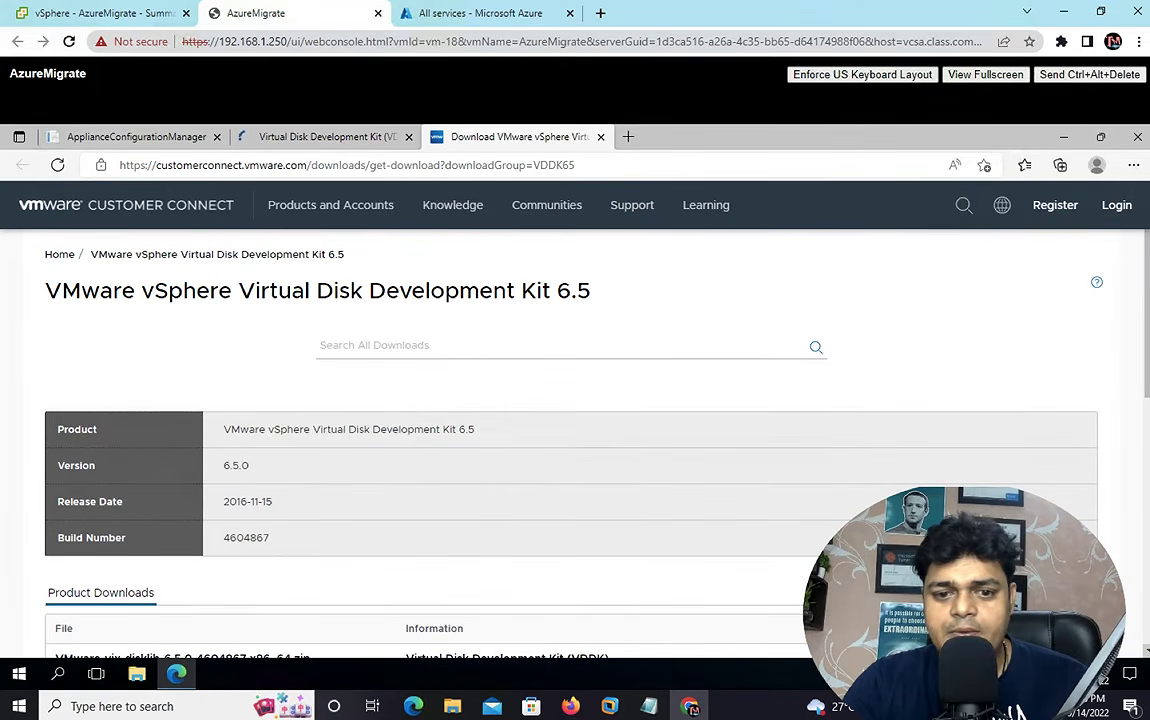
scroll(570, 450, down, 2)
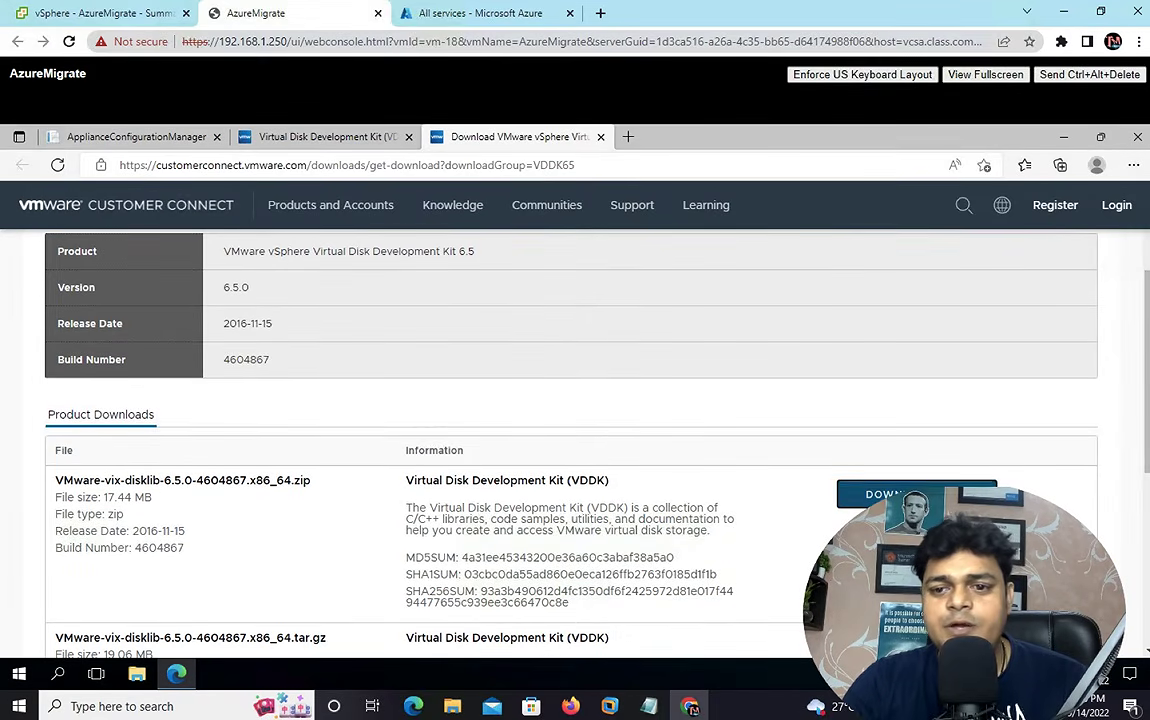
click(880, 494)
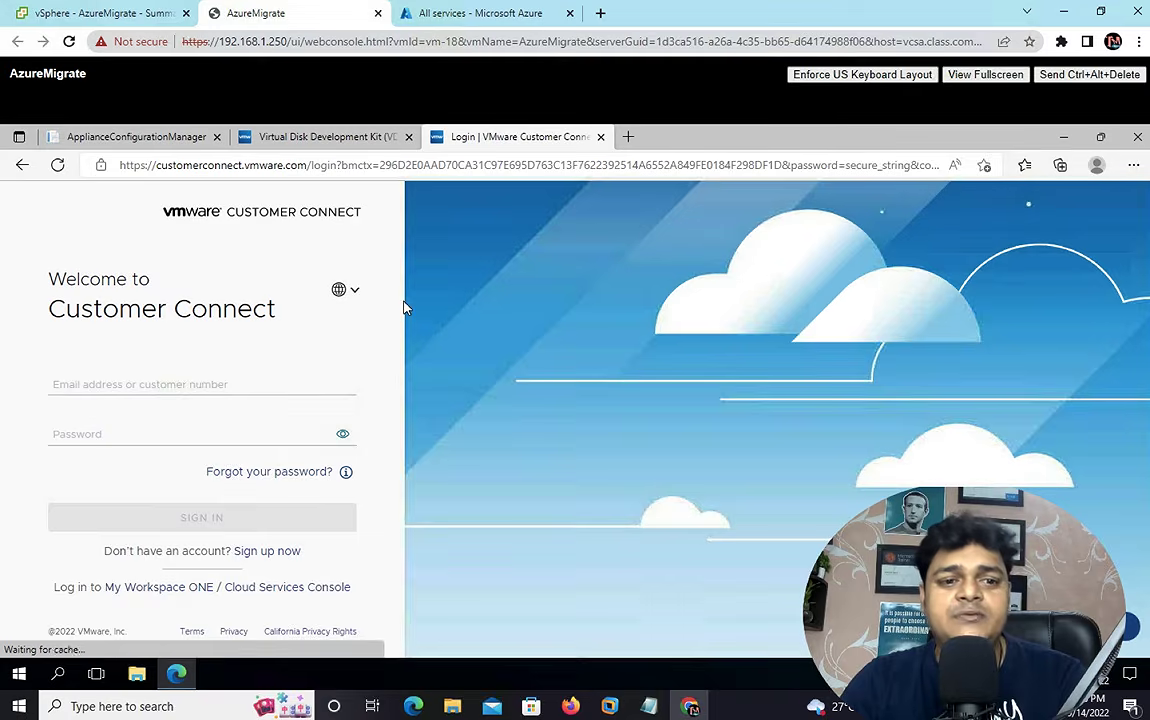
- Sign in to VMware Customer Connect with the saved e-mail address and the account password
click(136, 385)
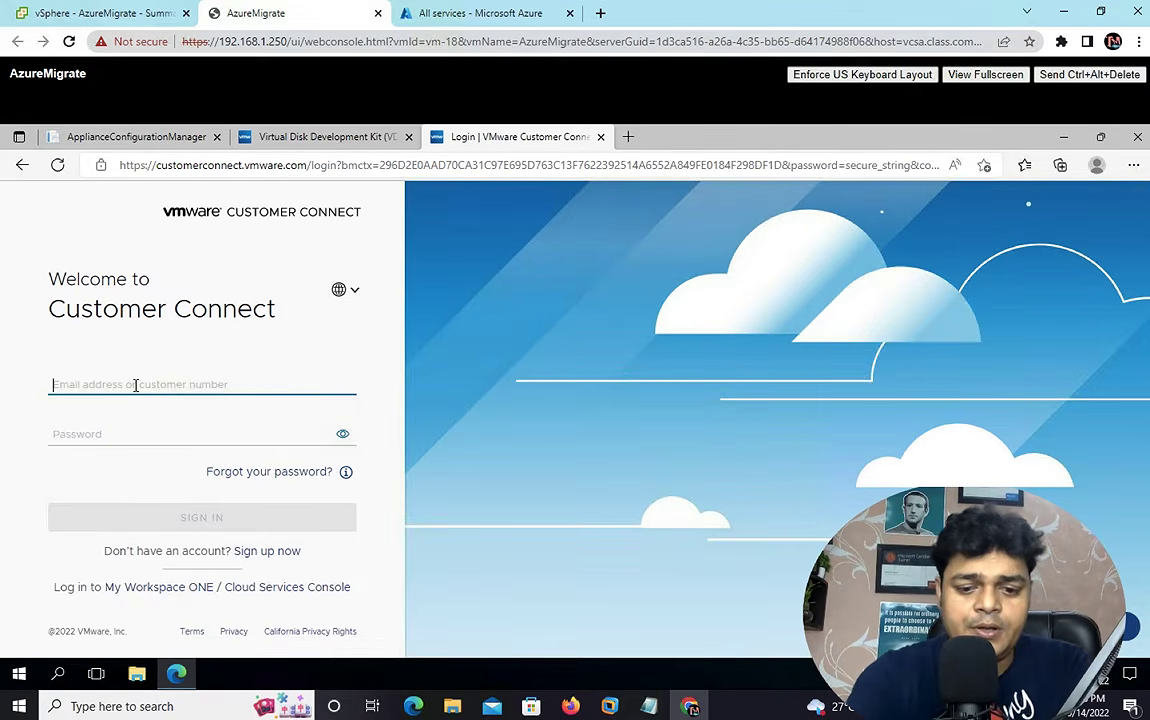
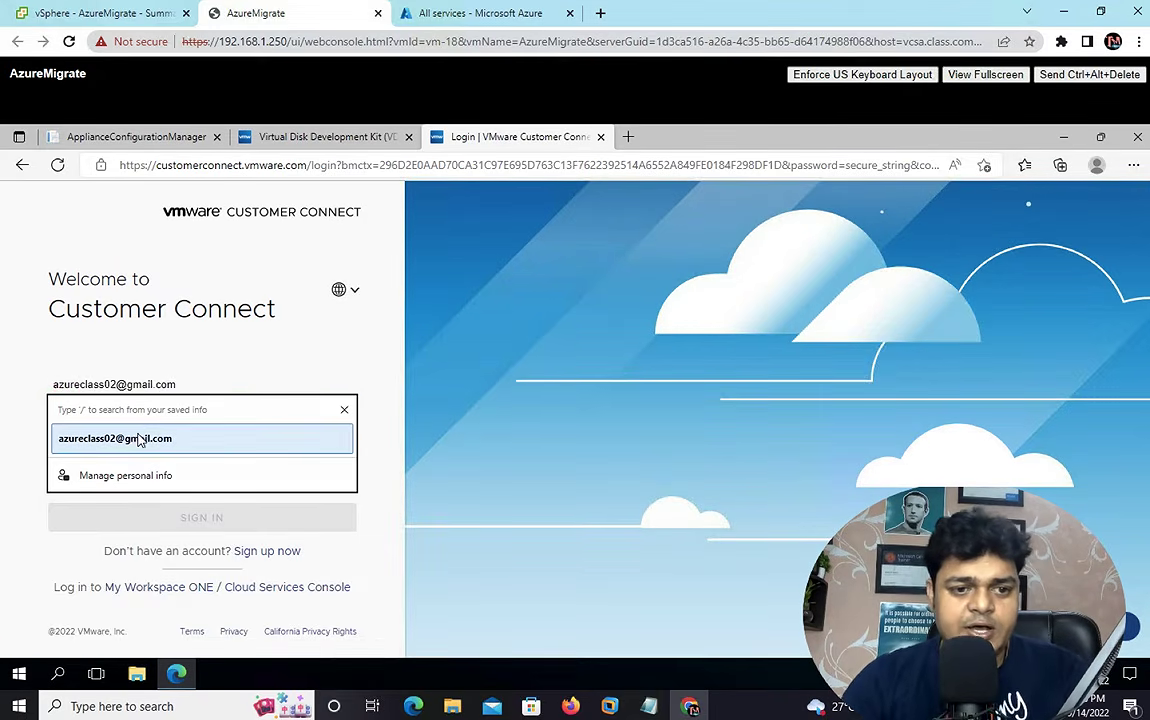
click(141, 438)
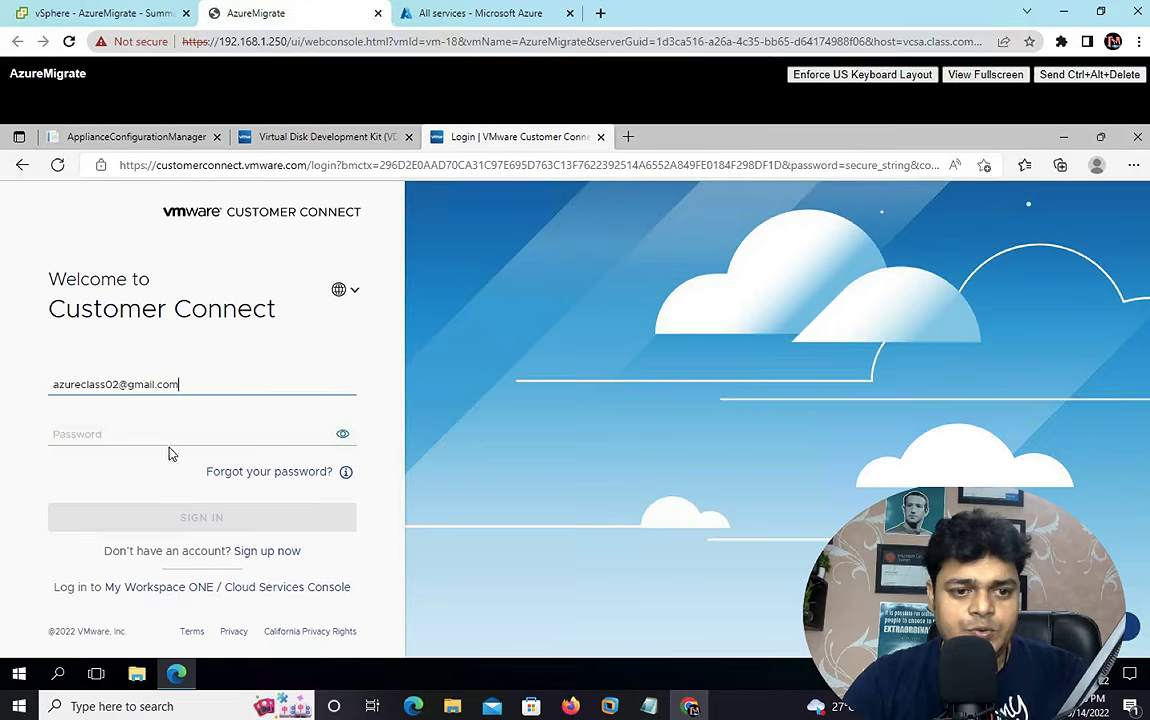
click(148, 440)
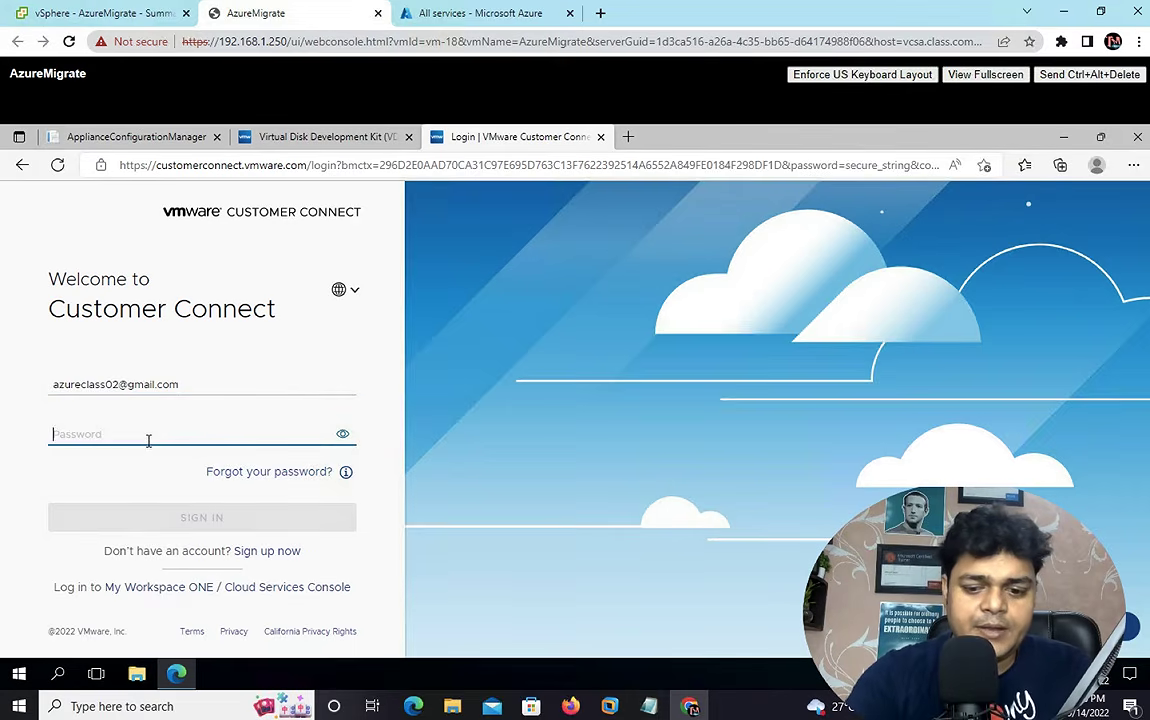
text(•)
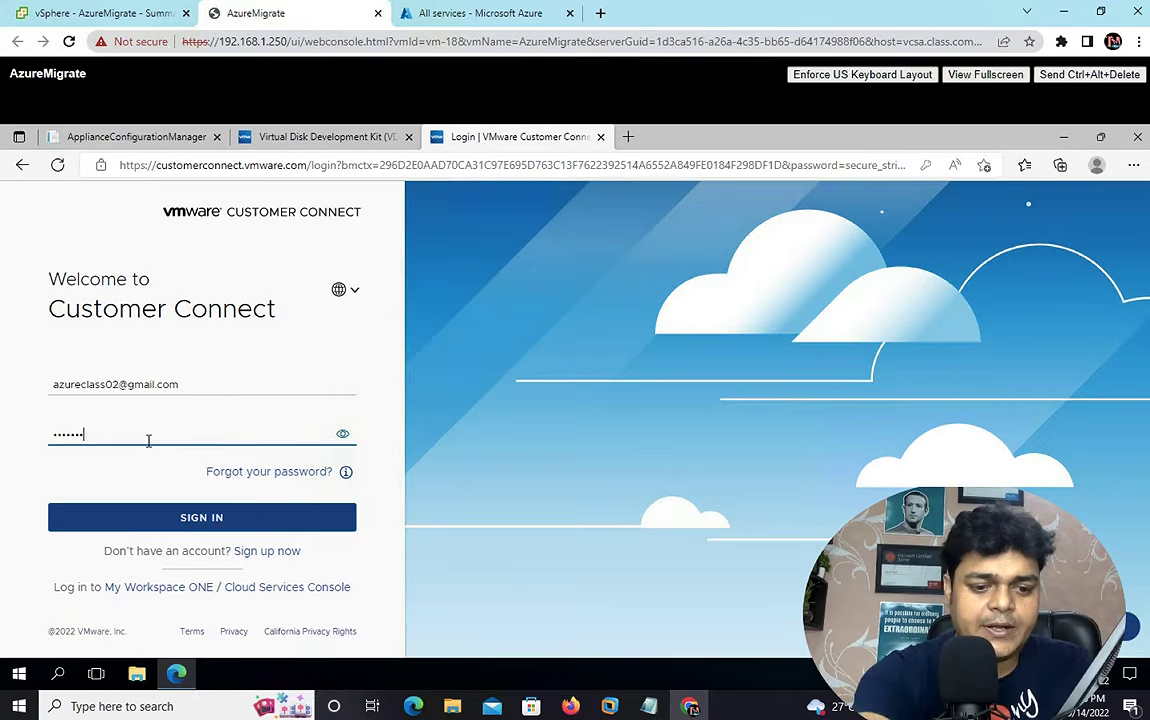
click(228, 520)
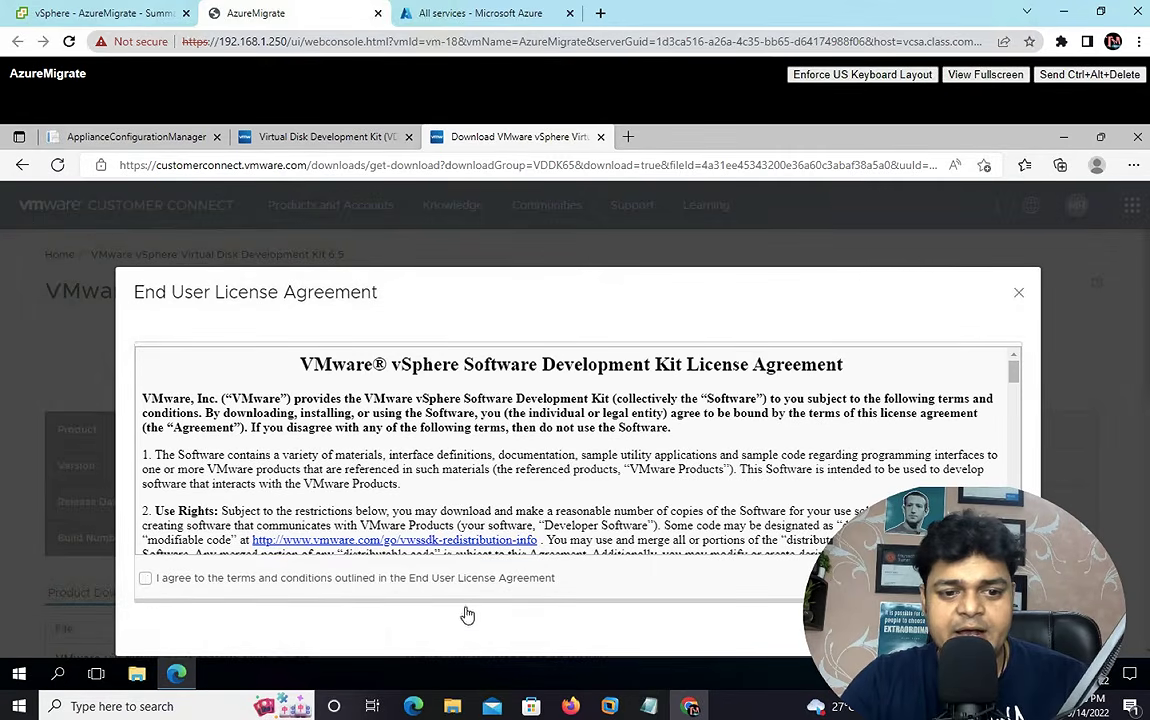
- Accept the VDDK 6.5 licence terms, download the disklib zip and open it from Downloads
click(228, 580)
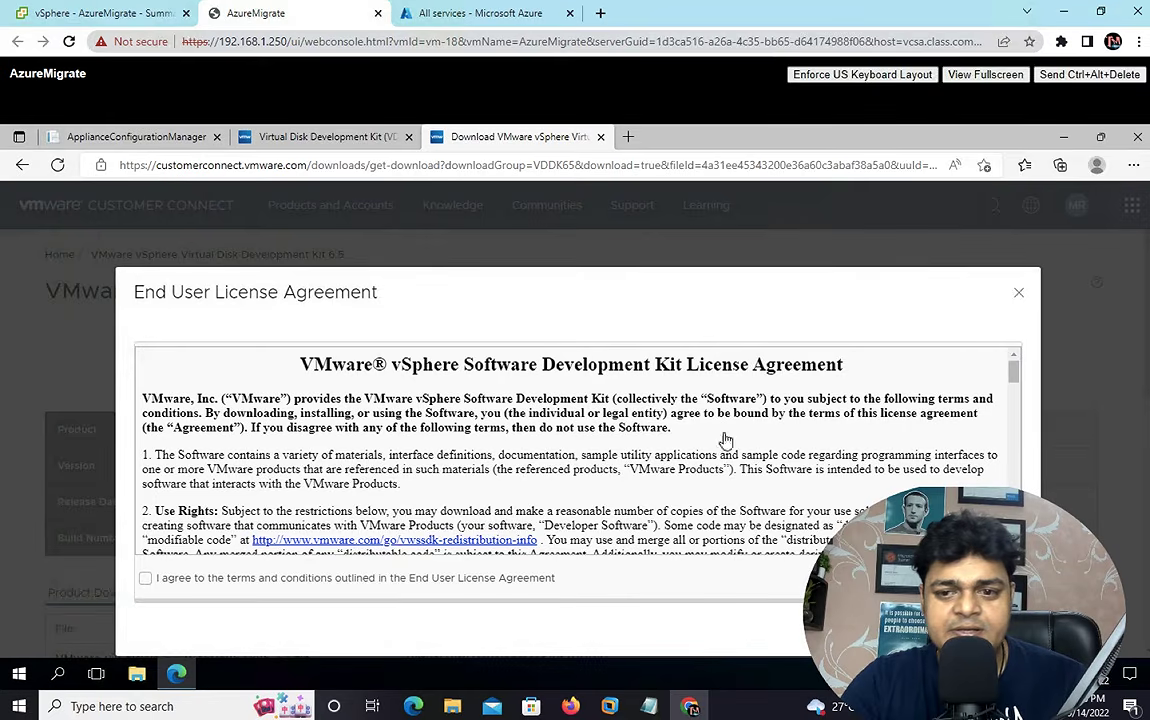
scroll(1017, 404, down, 10)
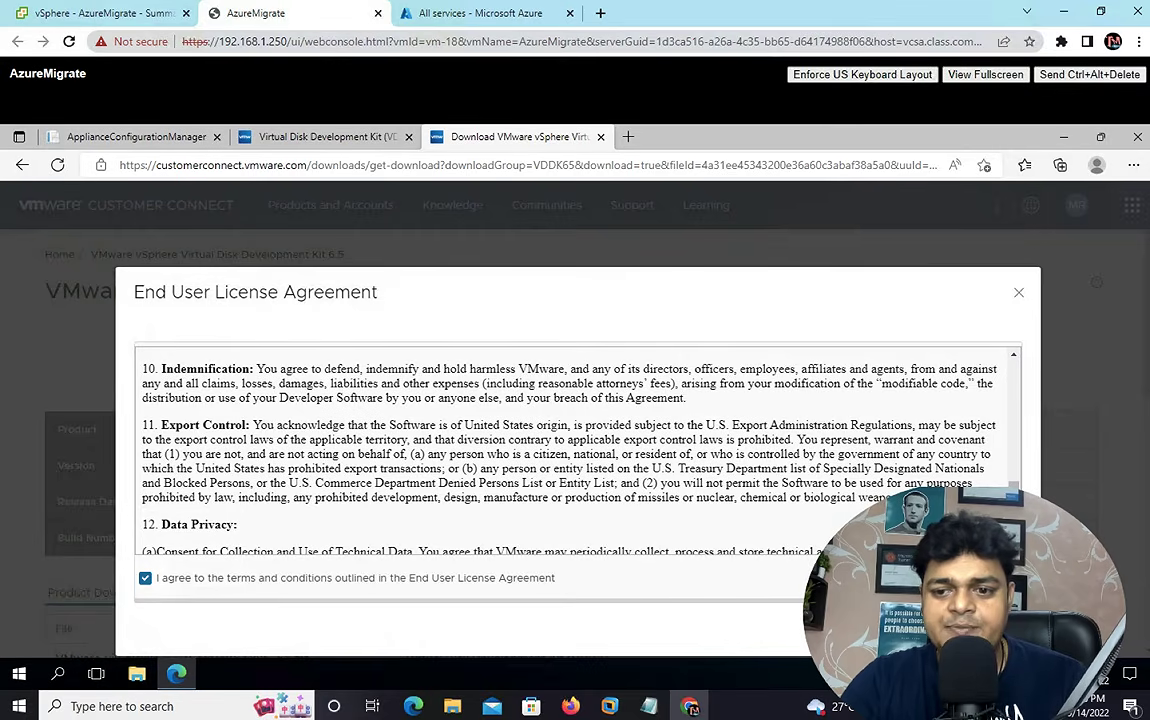
click(982, 630)
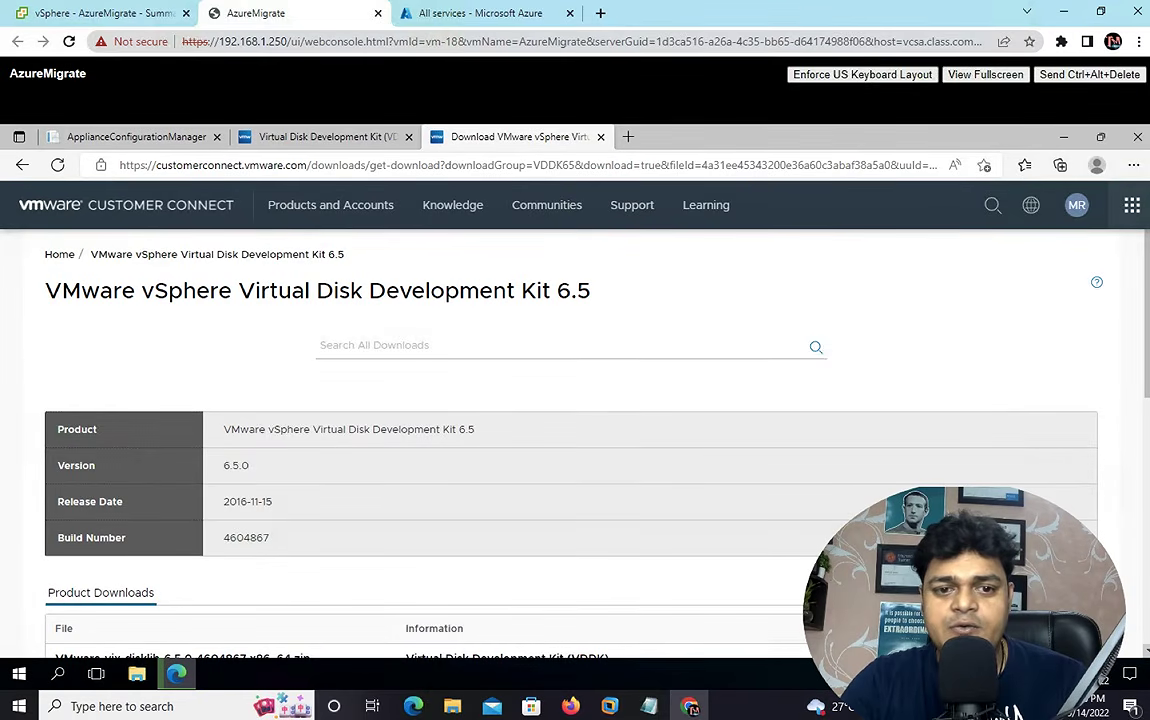
scroll(570, 450, down, 2)
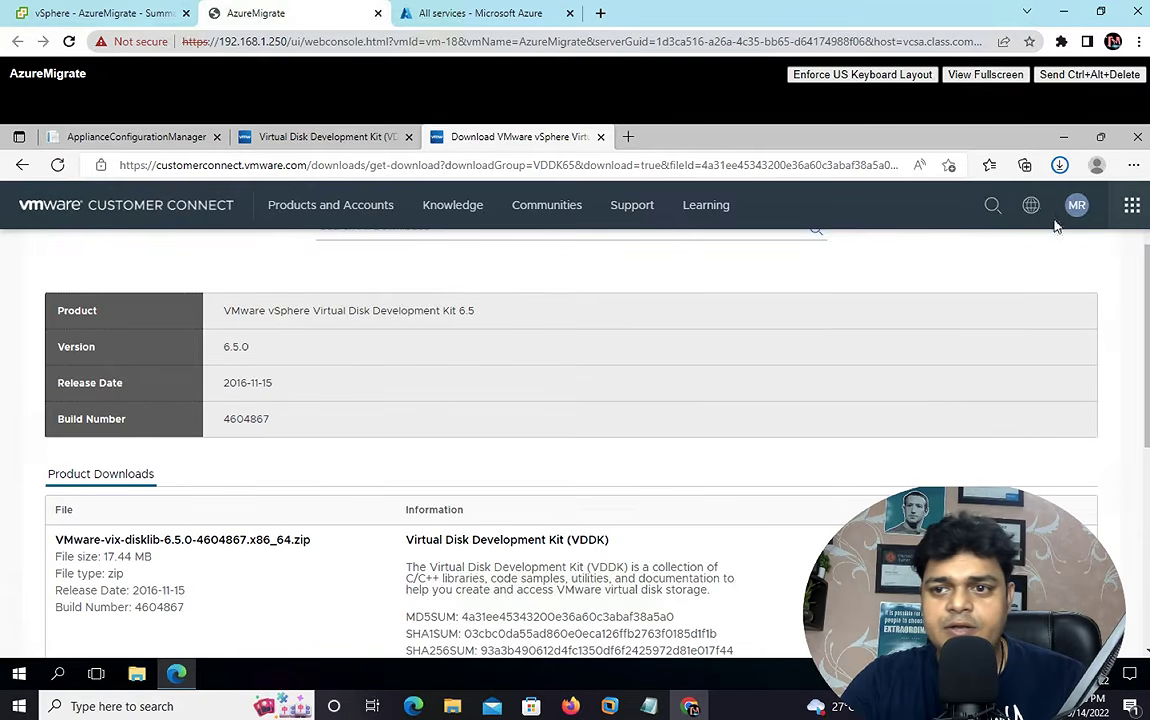
click(1060, 165)
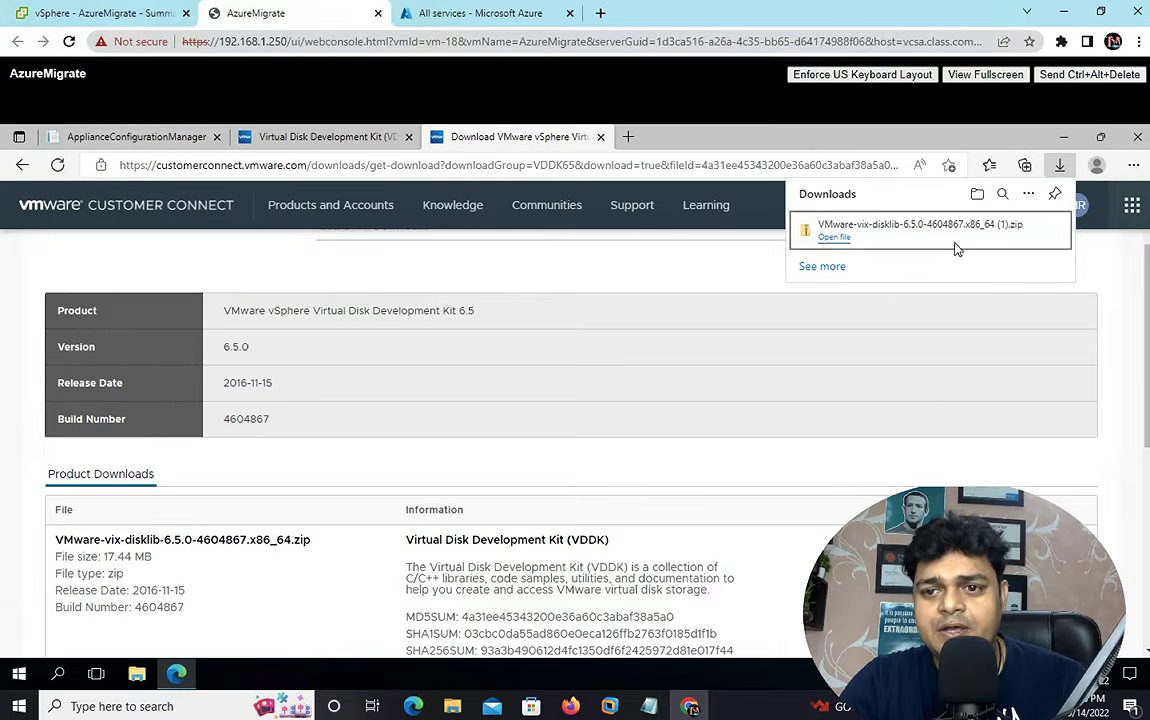
click(834, 239)
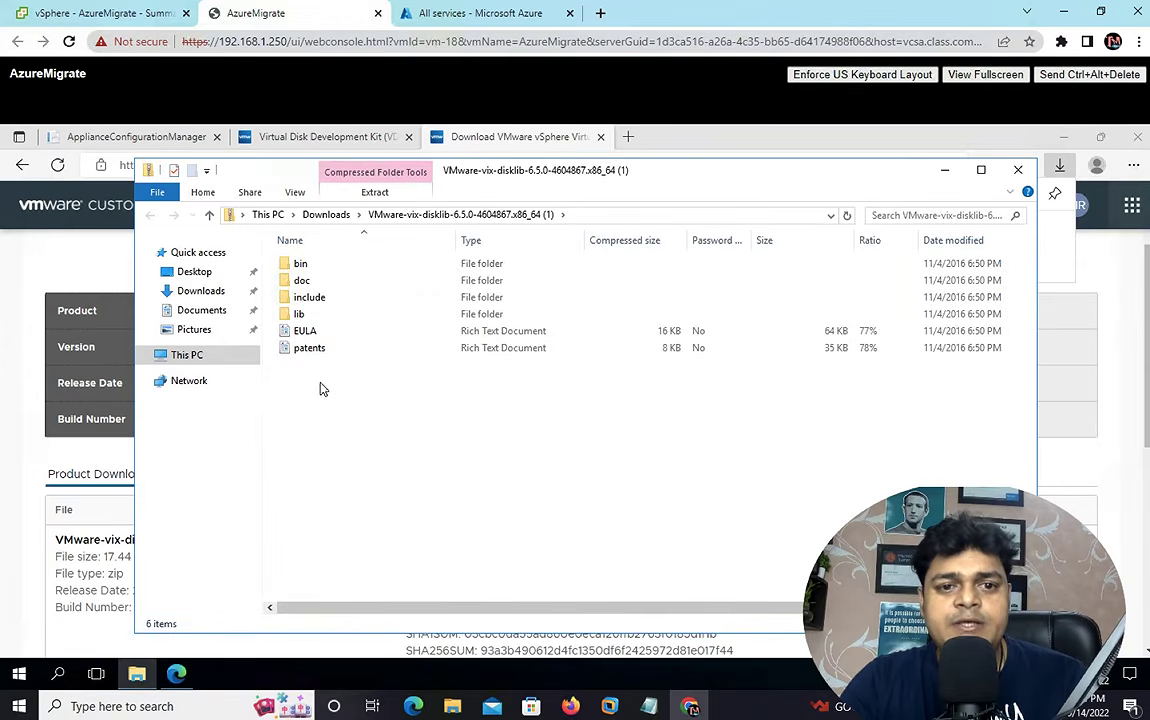
- Copy all six archive items: bin, doc, include, lib, EULA and patents
key(ctrl+a)
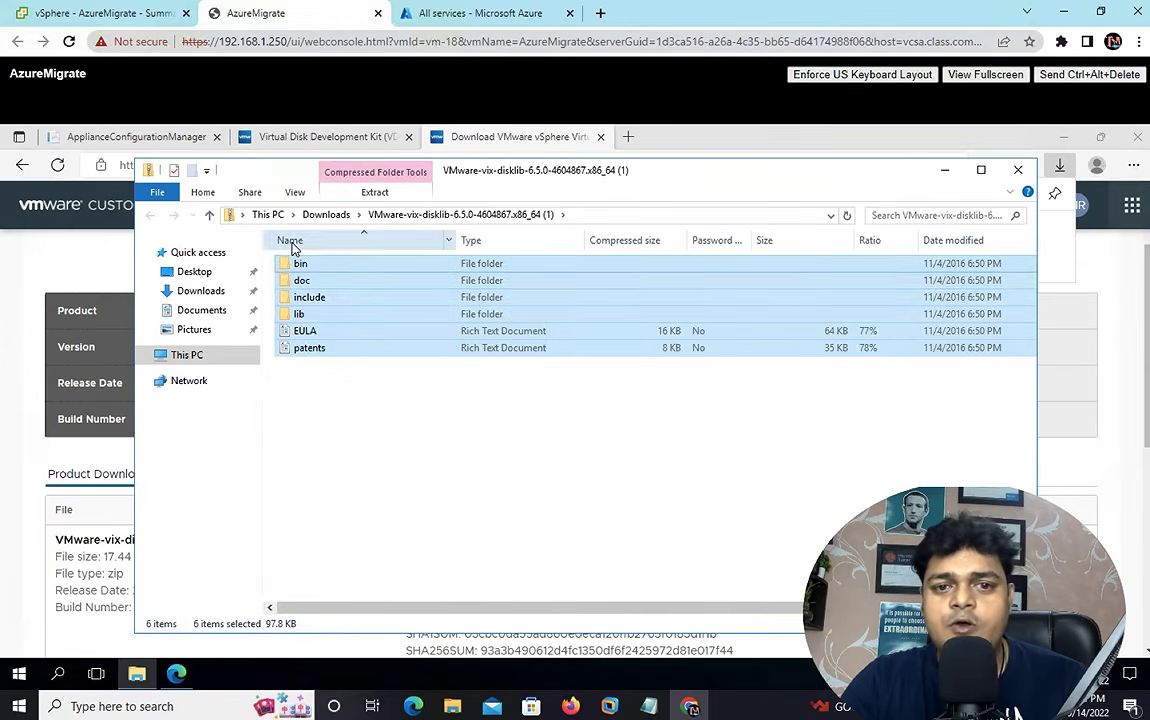
right_click(313, 305)
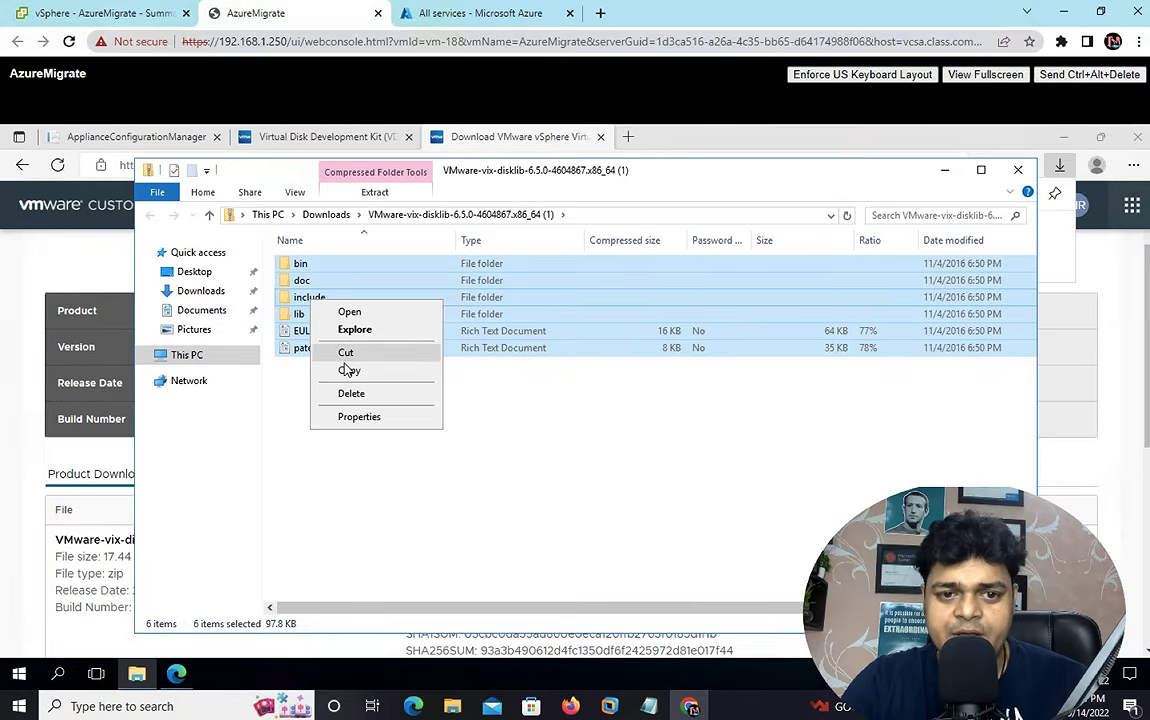
click(348, 372)
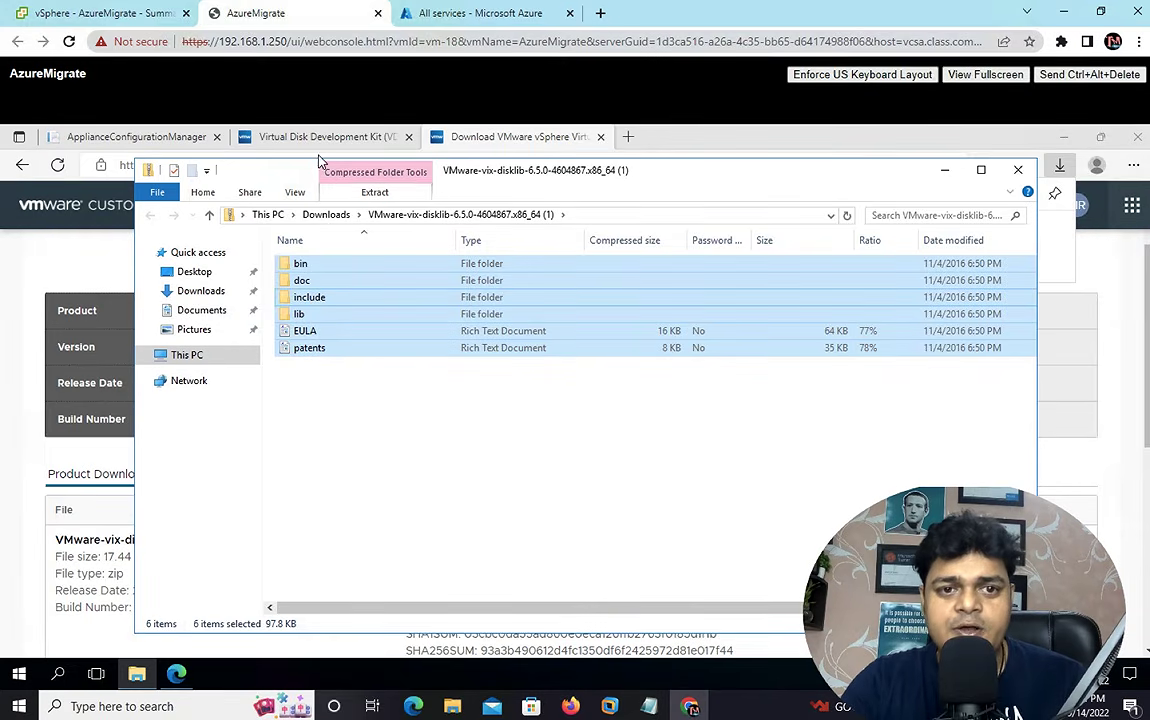
click(154, 138)
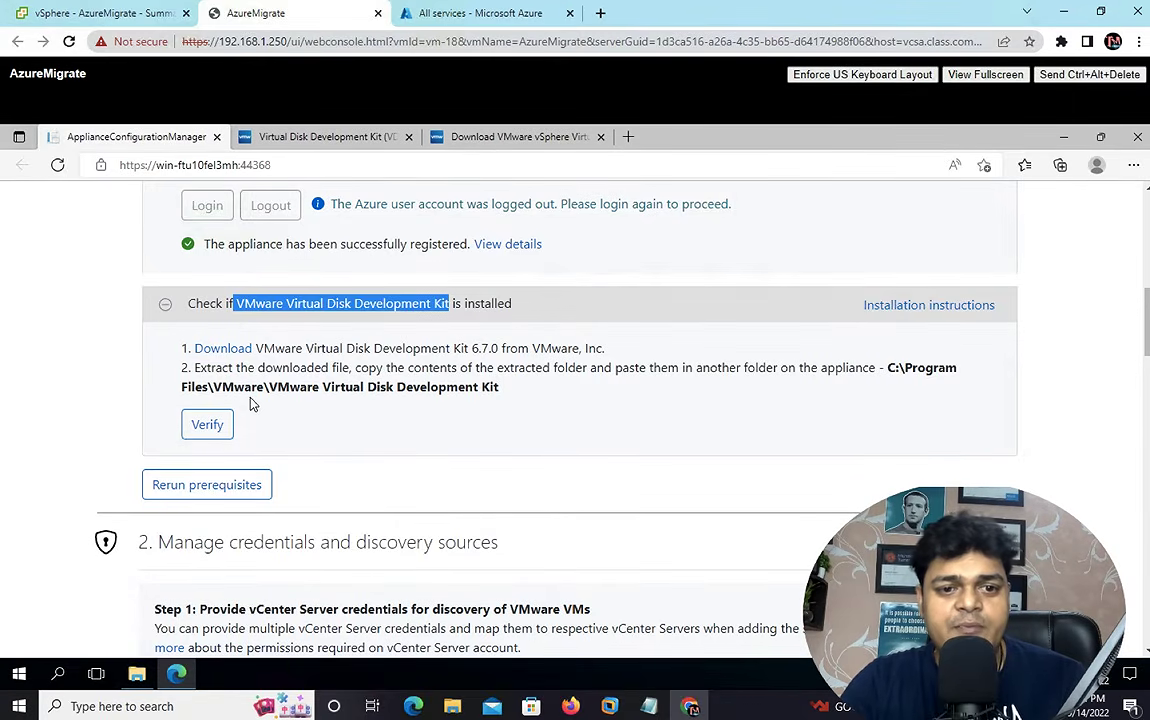
click(137, 675)
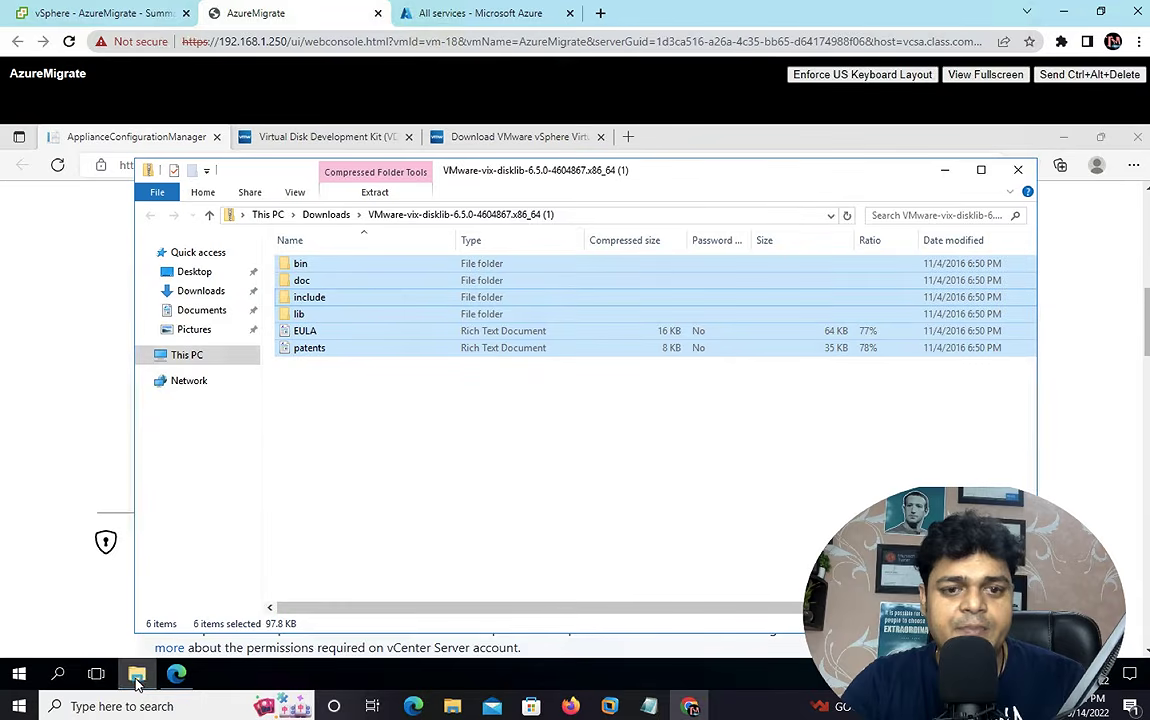
- Browse to C:\Program Files and confirm the target path on the appliance page
click(186, 360)
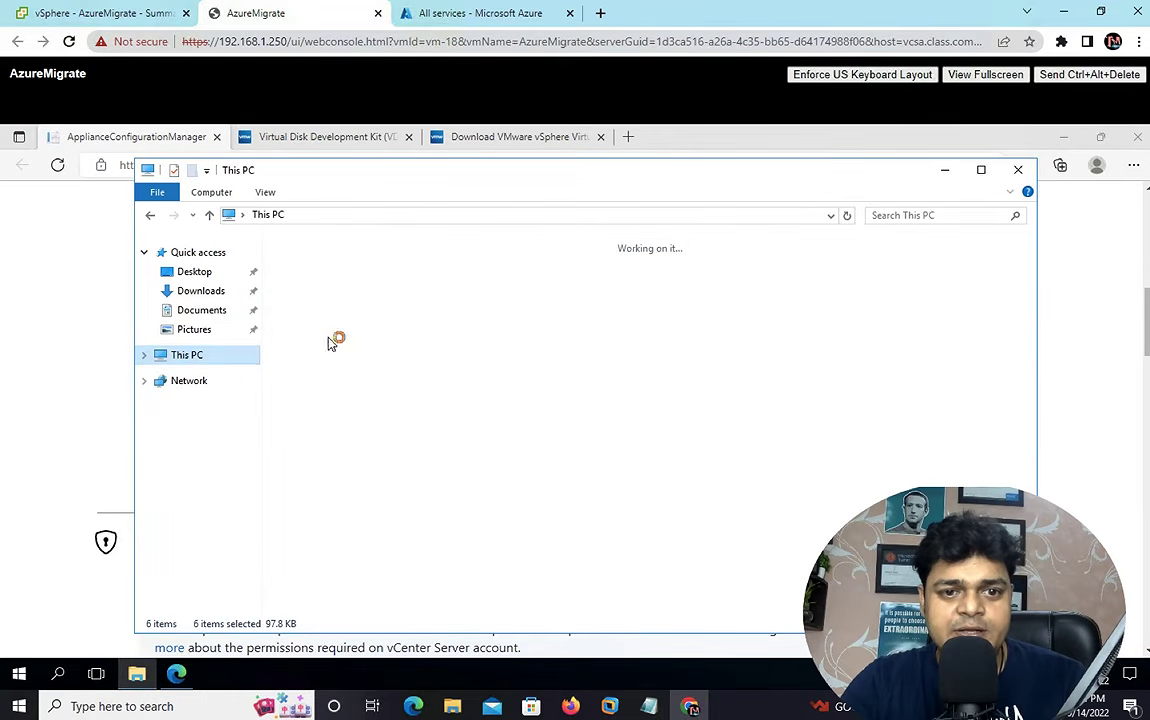
double_click(358, 380)
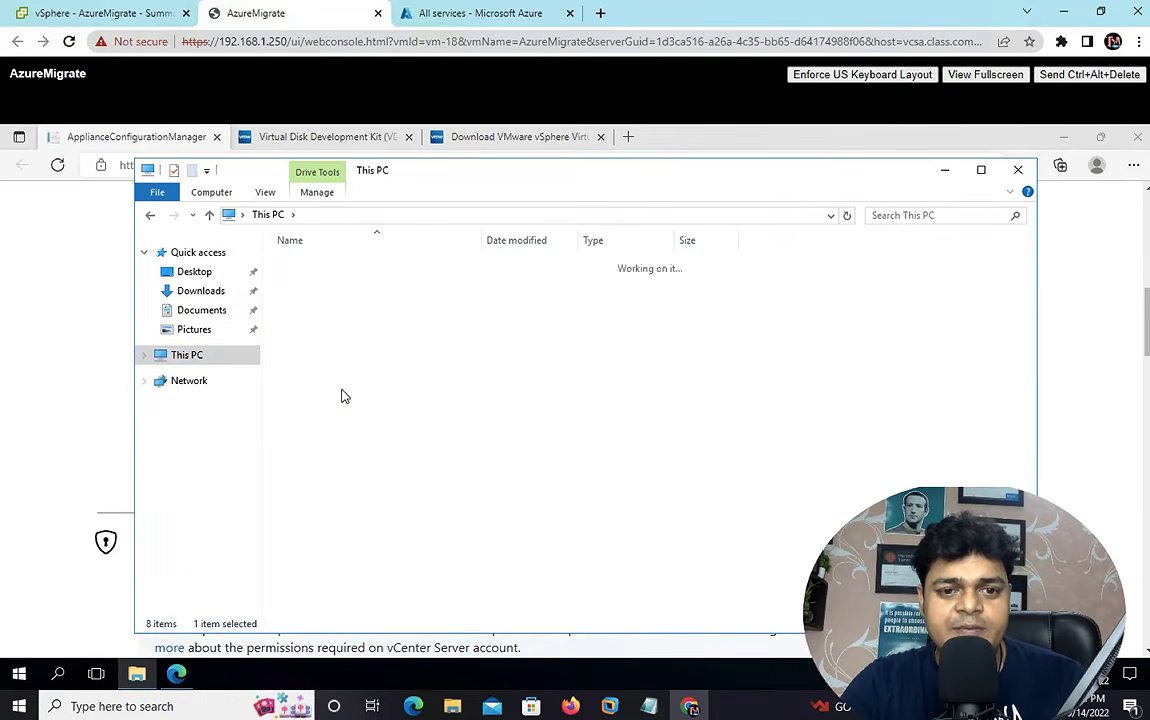
double_click(322, 314)
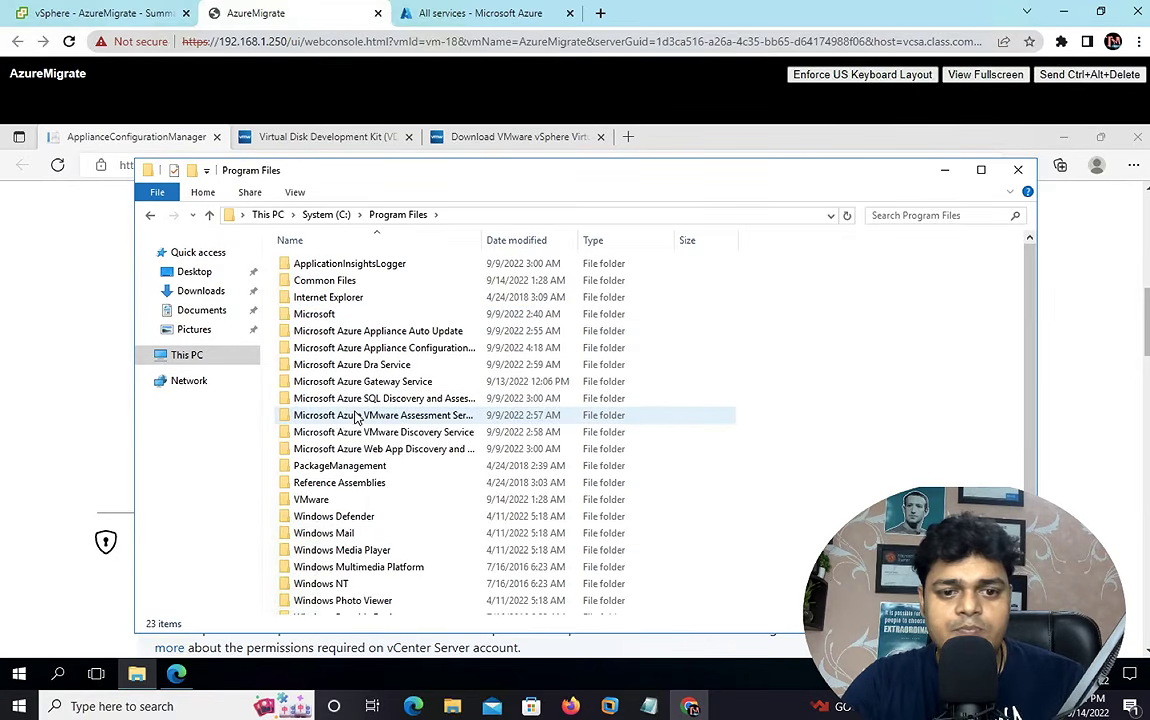
scroll(640, 430, down, 1)
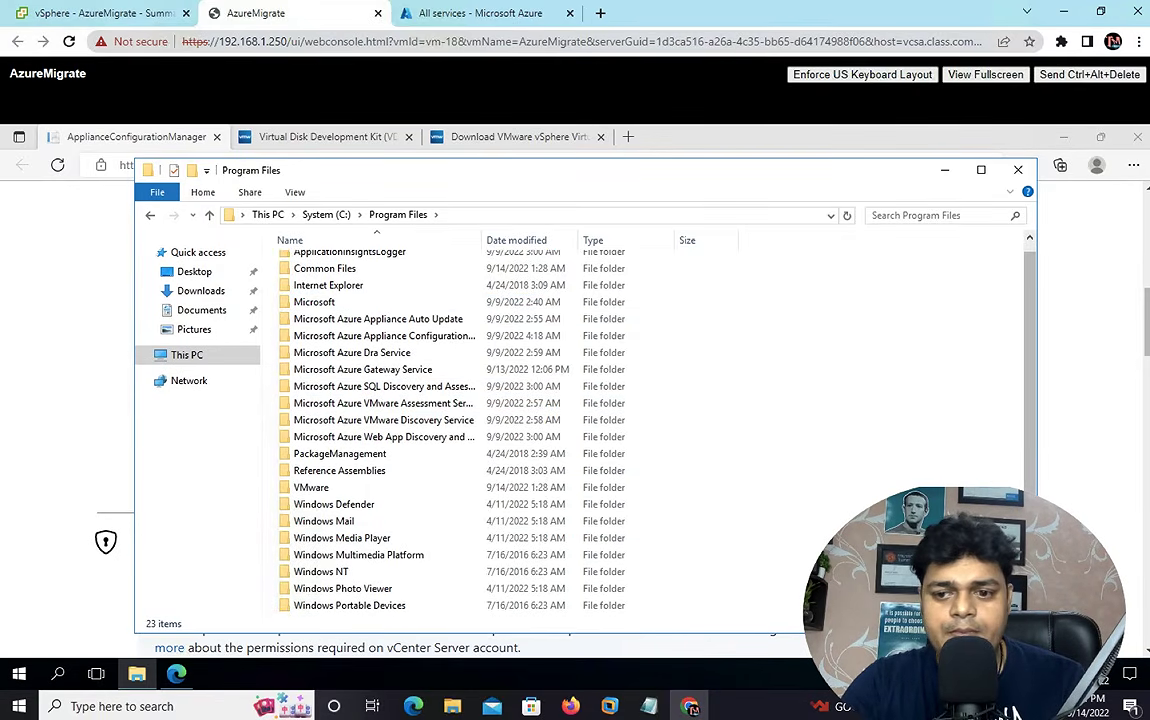
scroll(526, 418, down, 1)
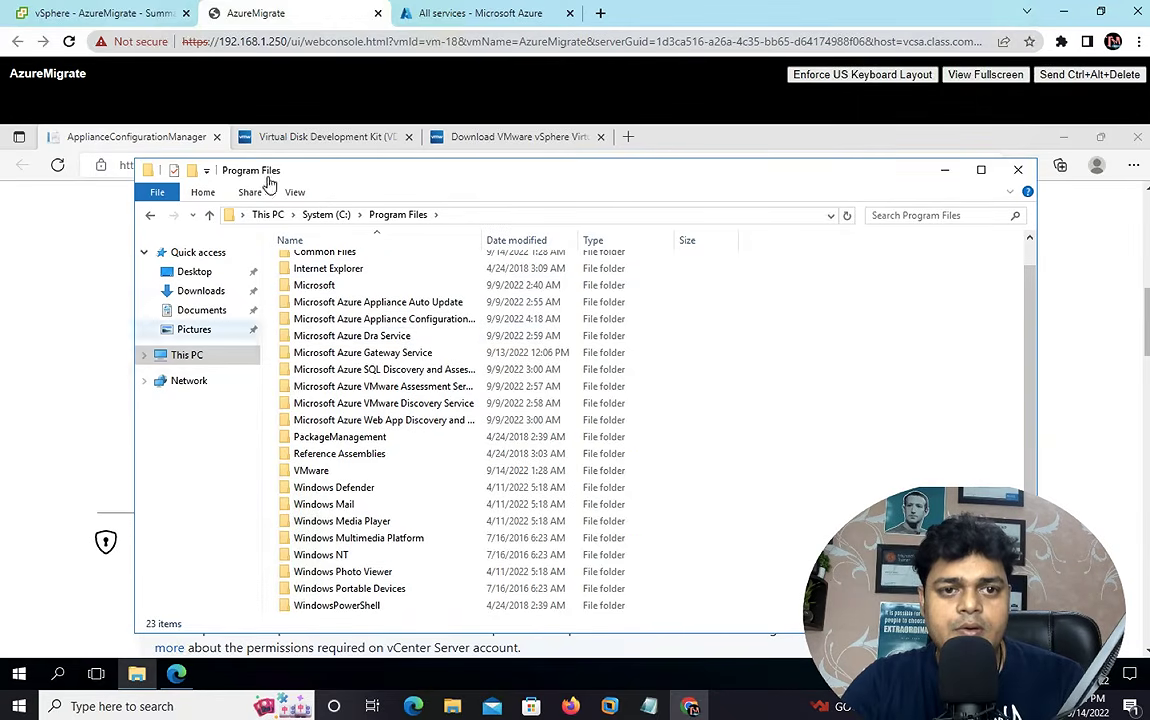
click(87, 205)
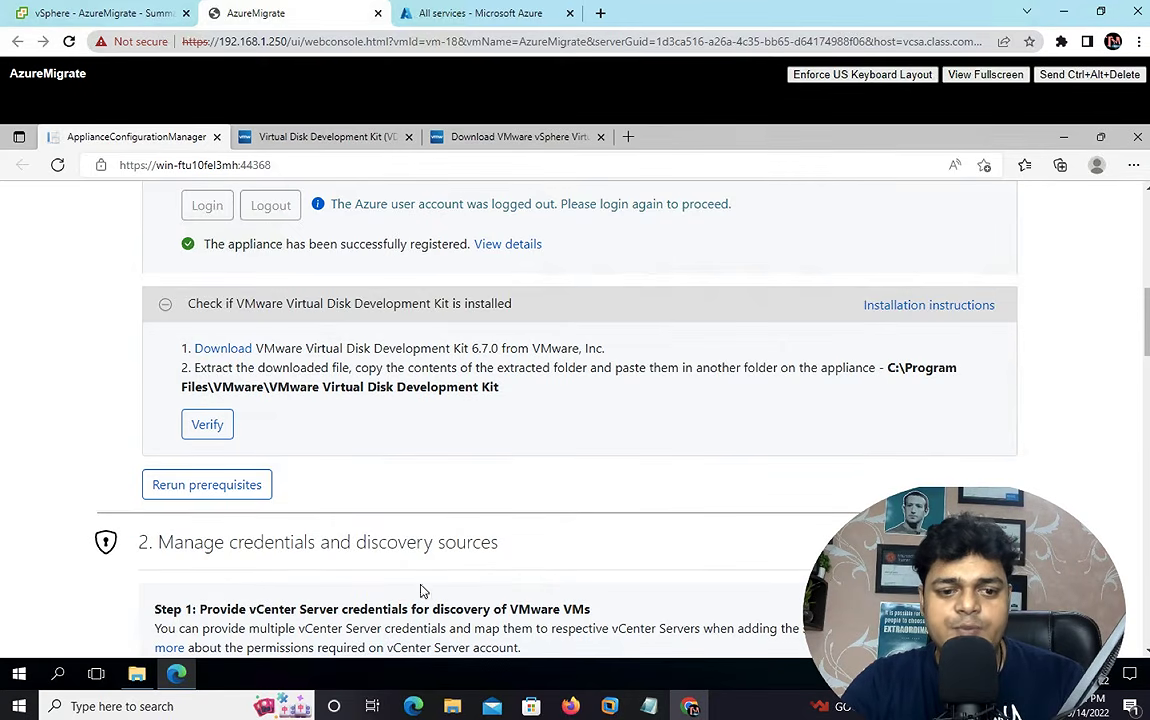
click(137, 673)
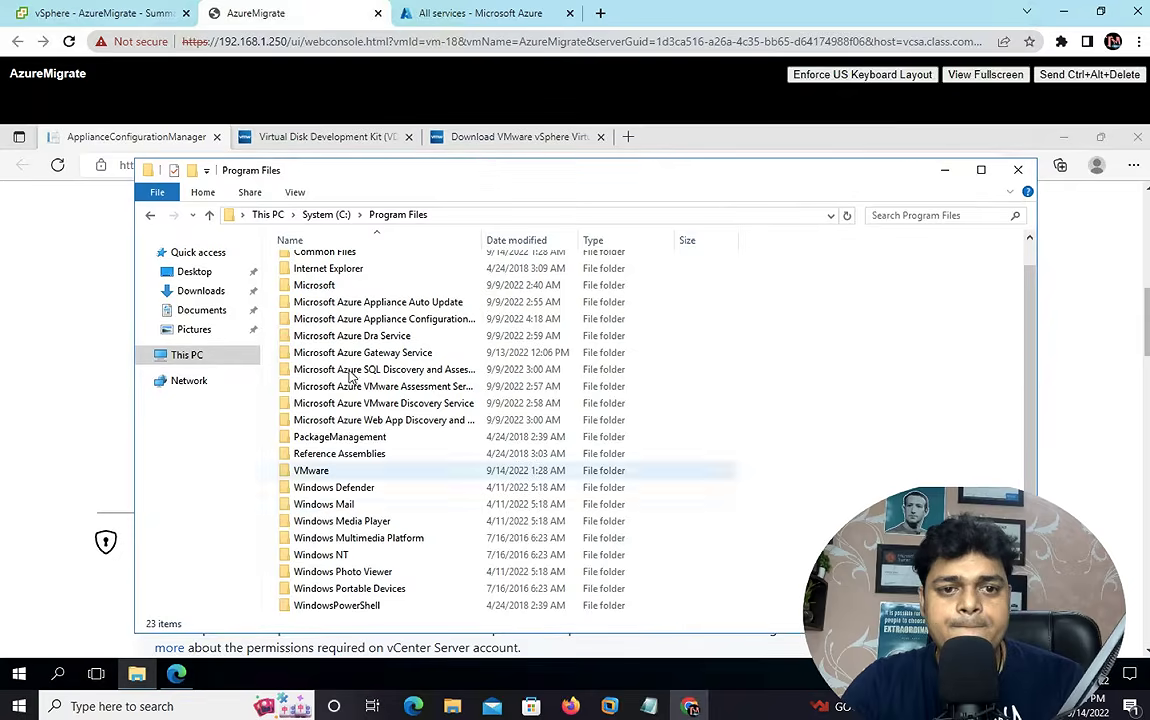
- Paste the six kit items into VMware\VMware Virtual Disk Development Kit
click(338, 304)
key(v)
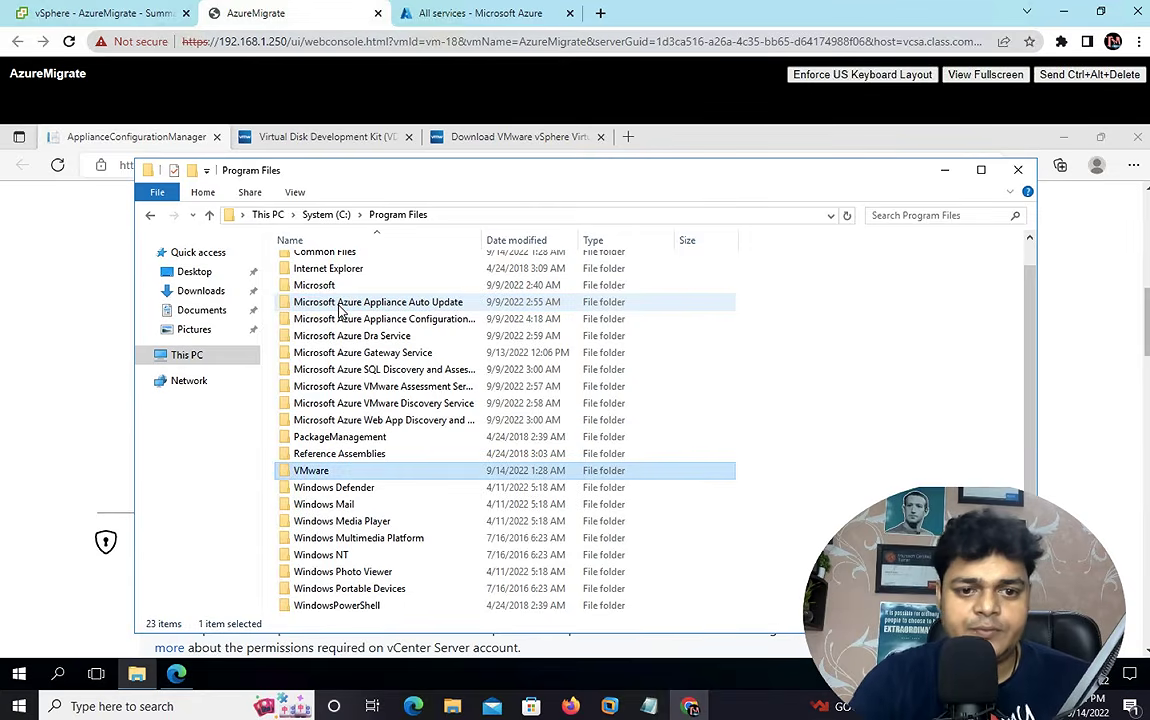
key(Return)
click(341, 285)
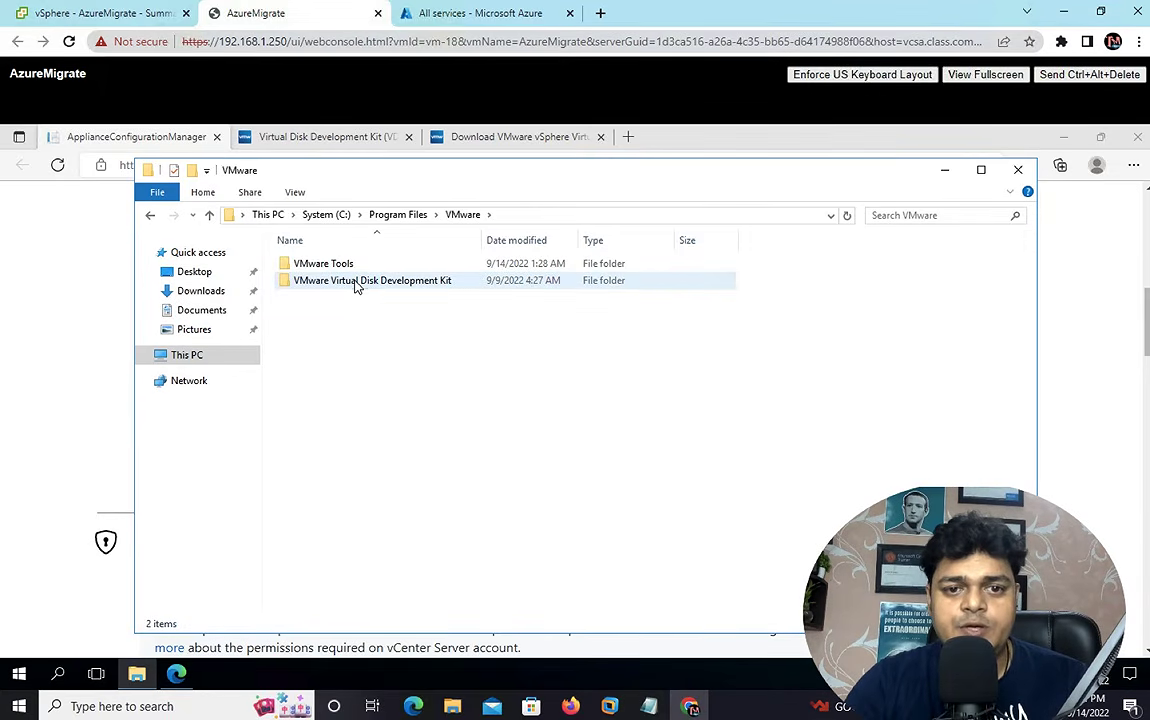
double_click(355, 285)
right_click(360, 323)
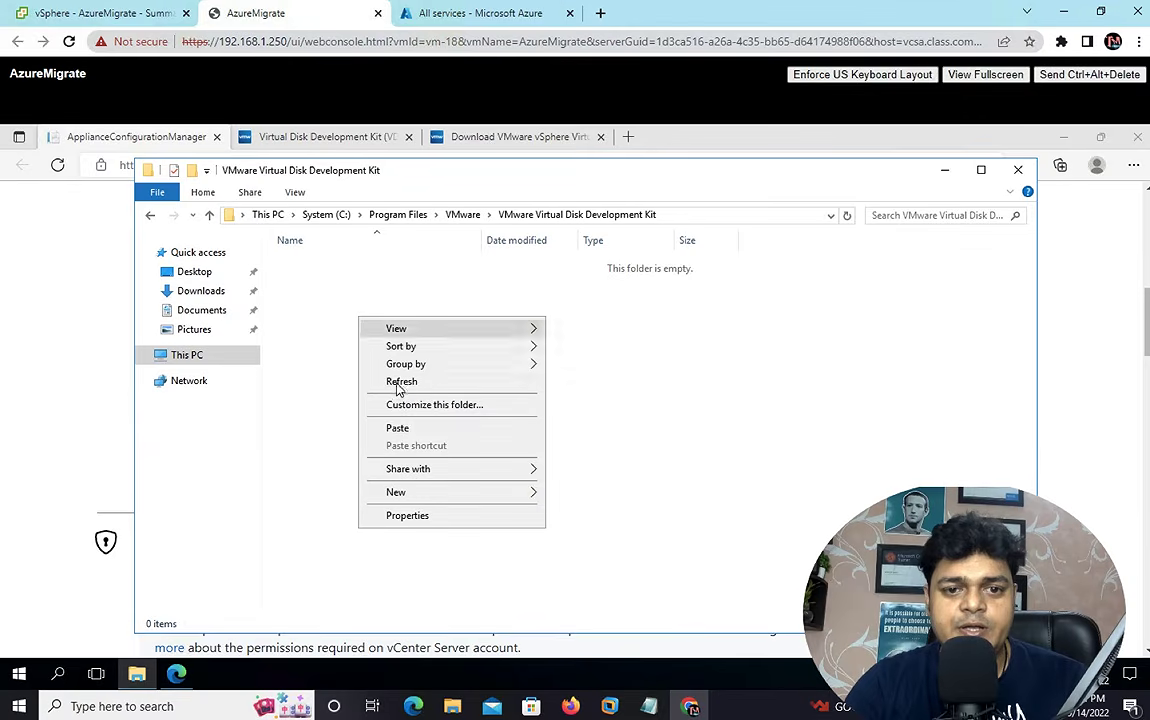
click(403, 430)
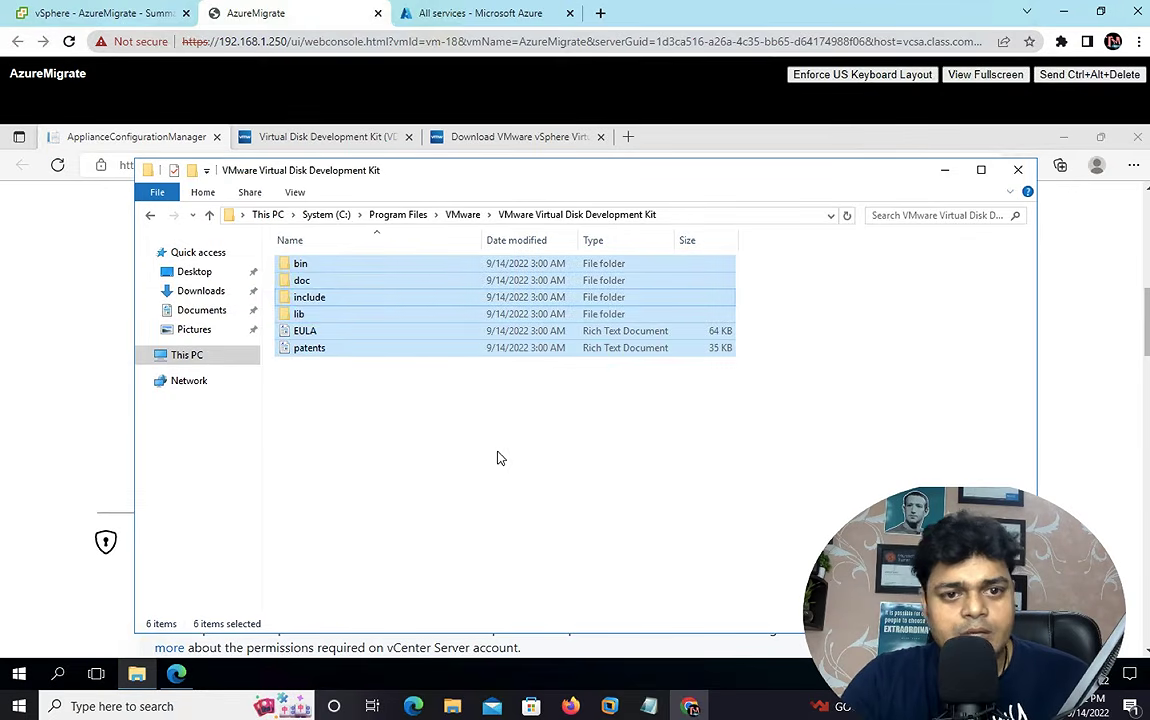
click(930, 252)
- Re-run the VDDK check and view its error requiring version 6.7.0 or 7.0.0
click(1018, 170)
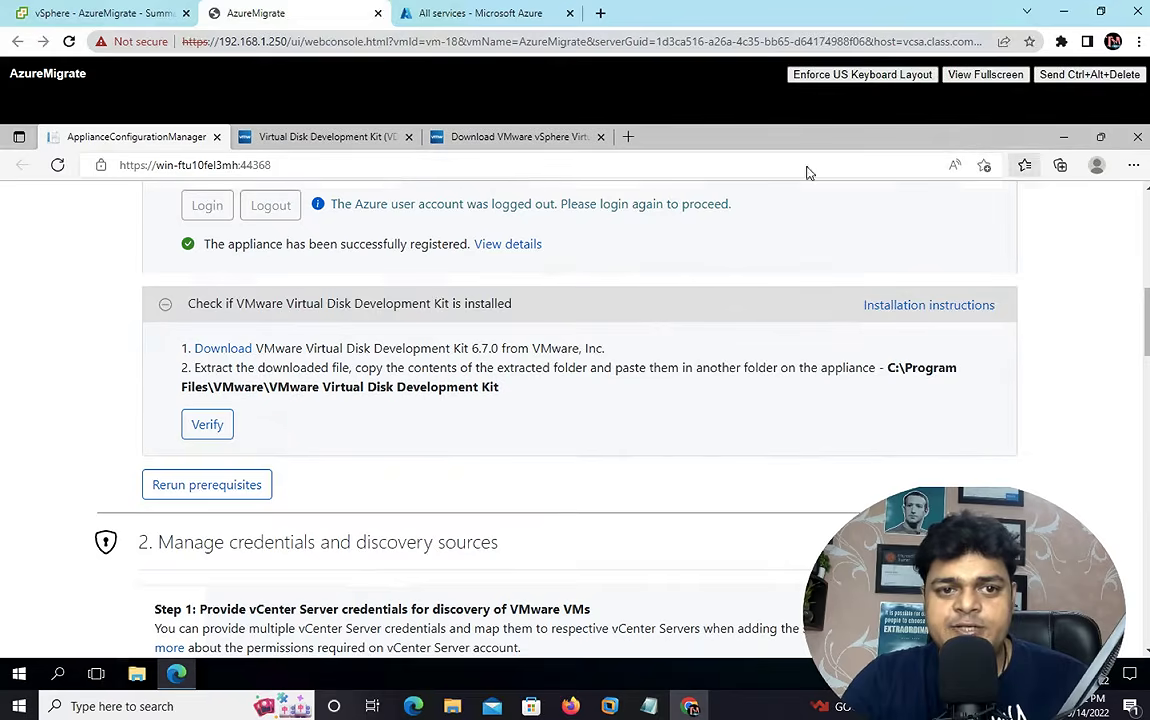
click(211, 428)
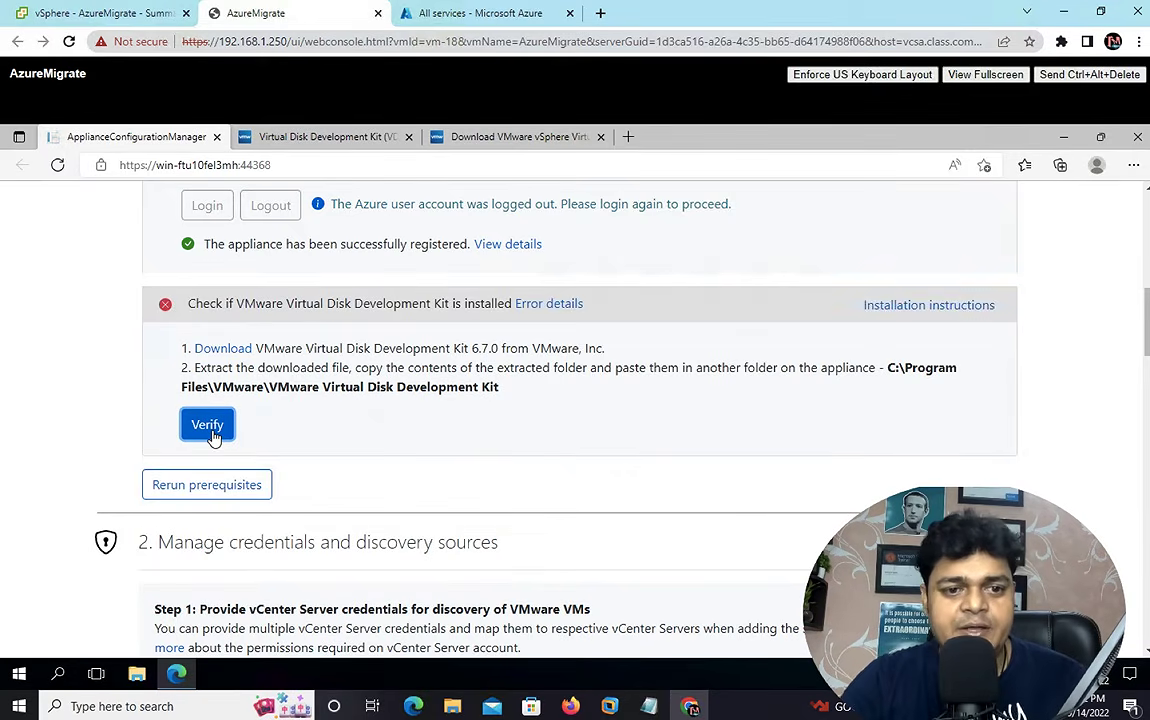
click(211, 434)
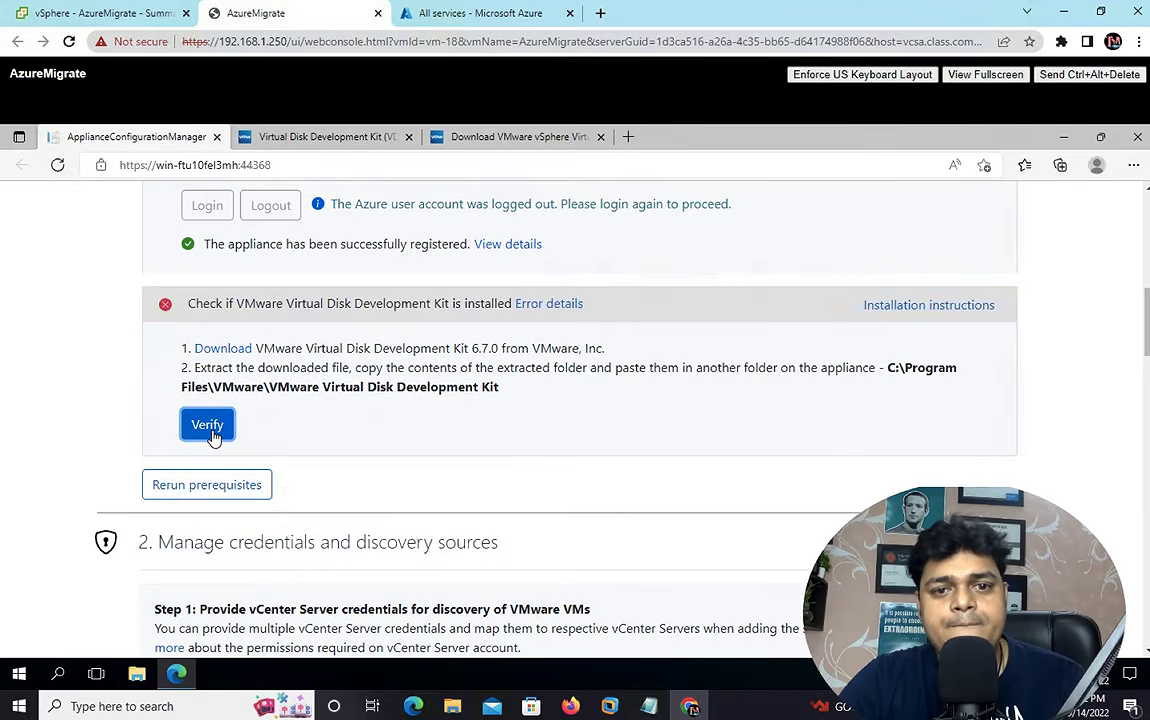
click(211, 434)
click(211, 434)
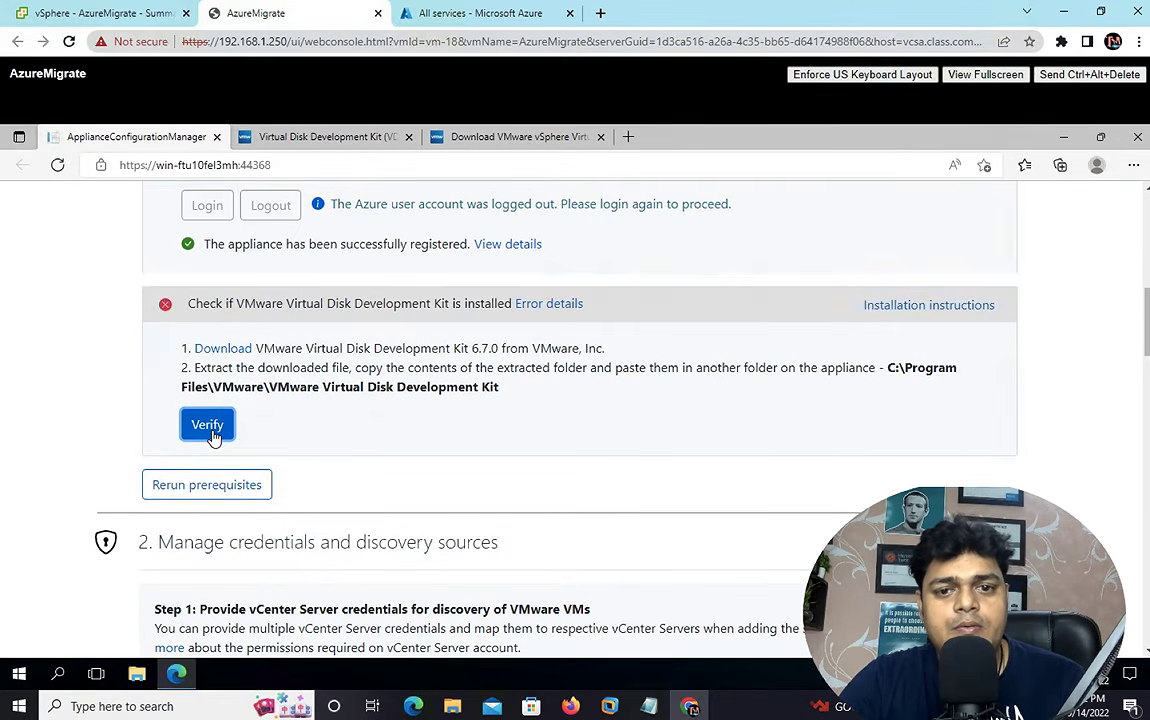
click(560, 304)
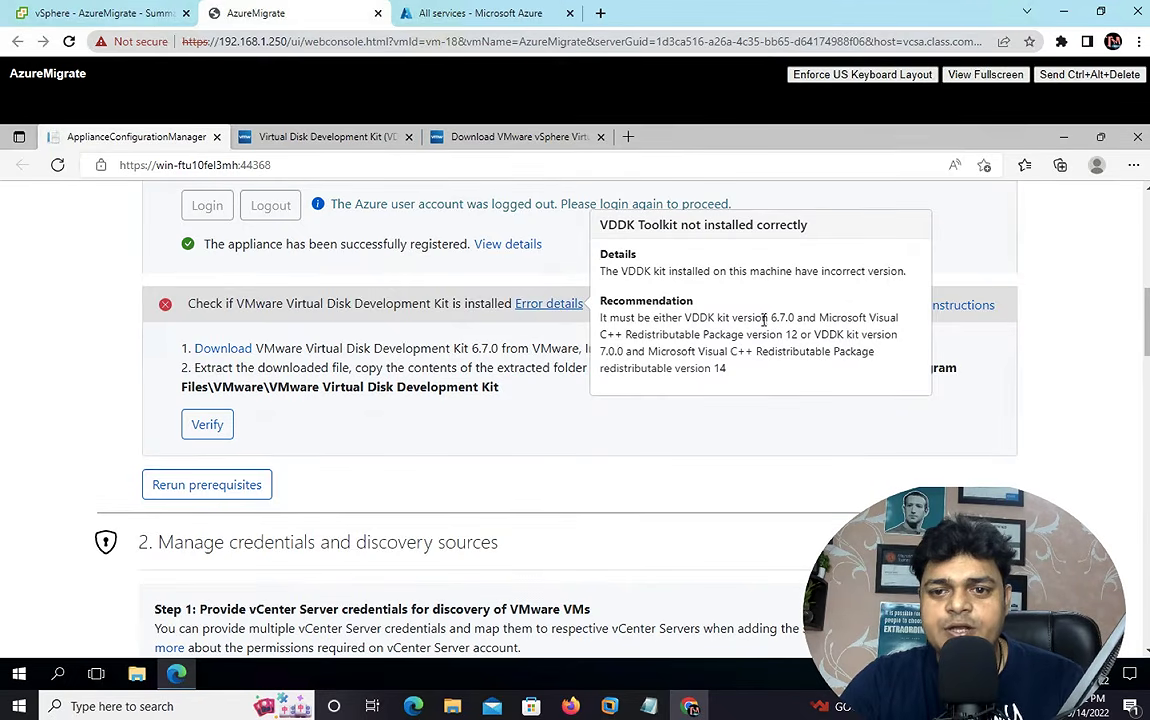
drag(764, 318, 818, 318)
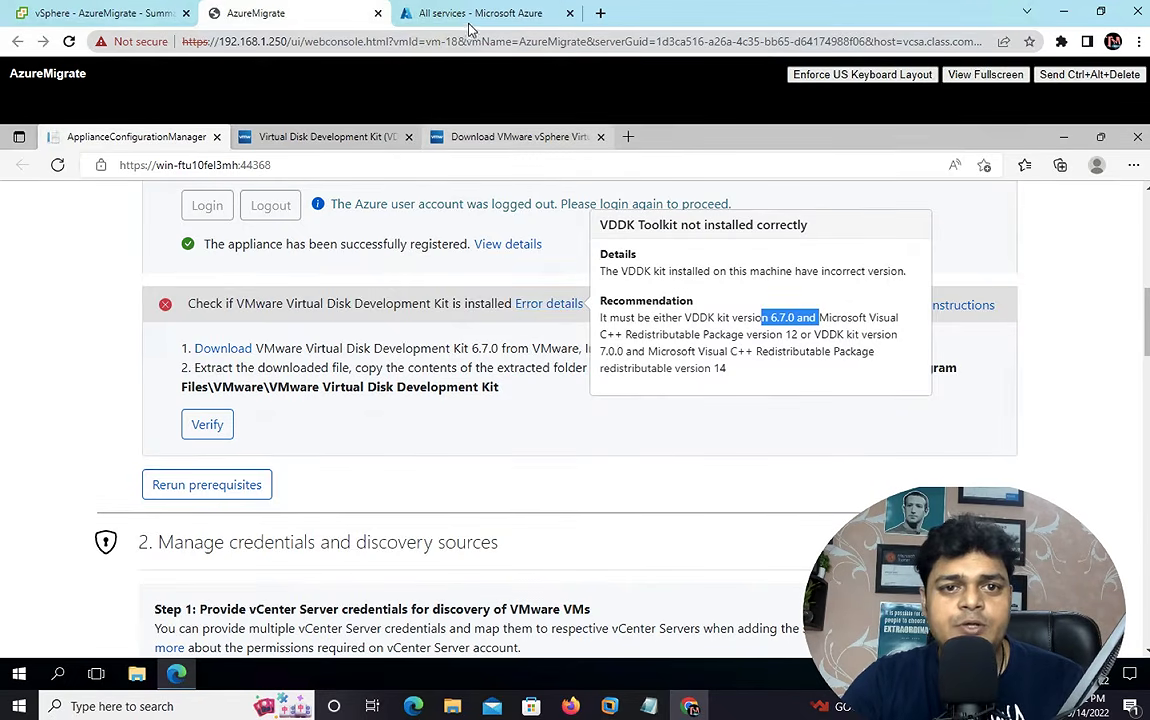
- Select VDDK version 6.7 and open the download page for the 6.7.0 build 8173251
click(345, 138)
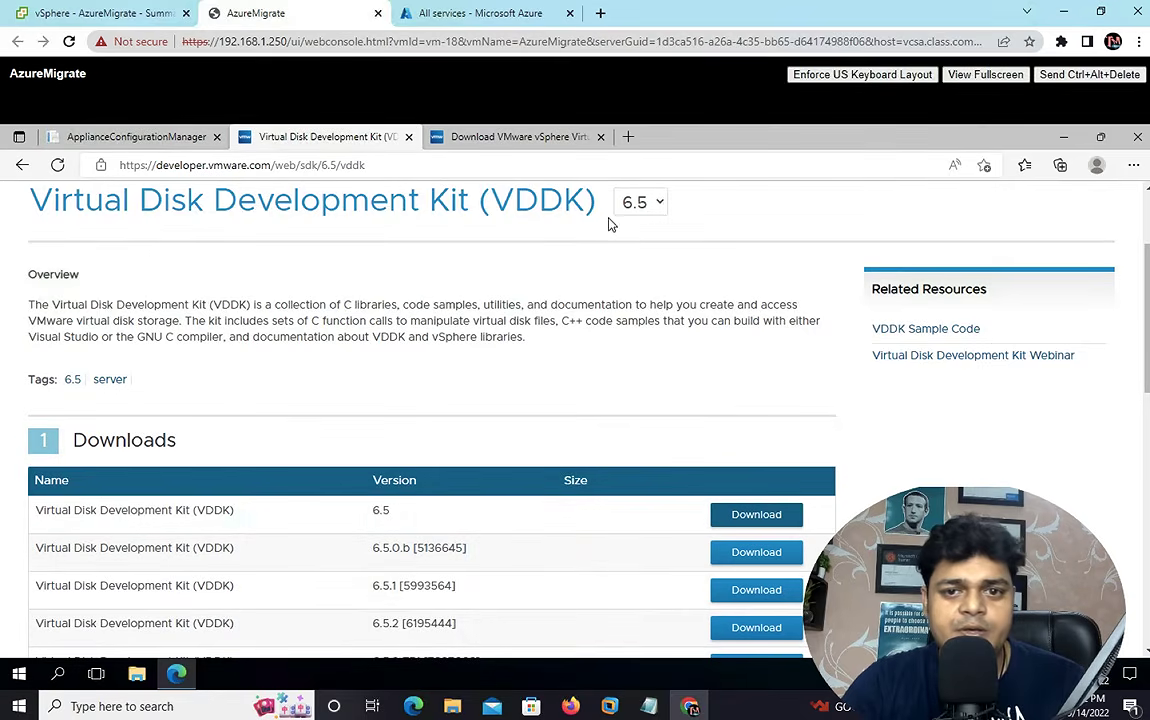
click(658, 204)
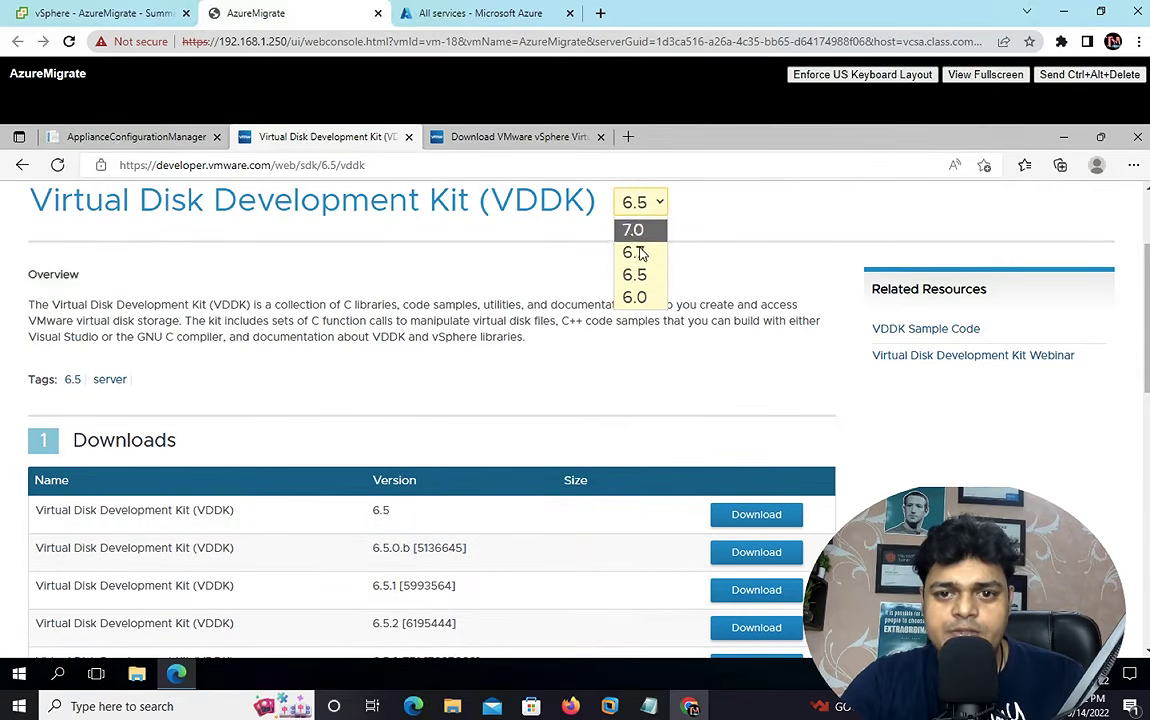
click(637, 253)
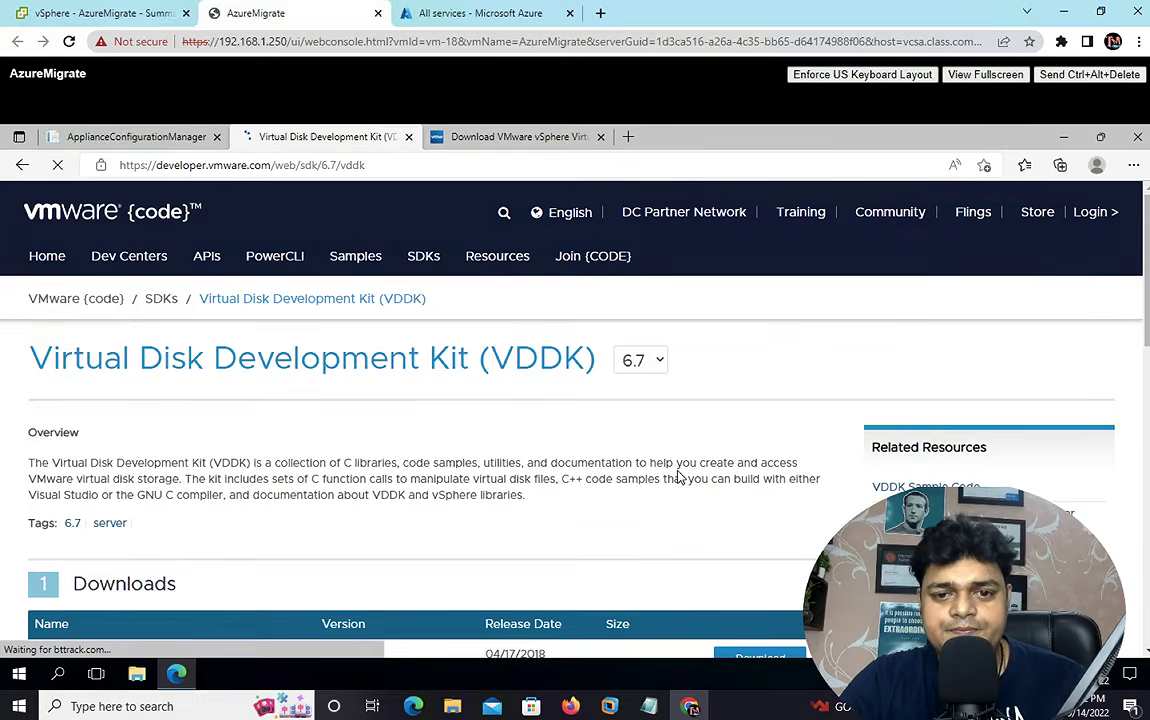
scroll(678, 472, down, 2)
scroll(680, 477, down, 7)
scroll(712, 434, up, 10)
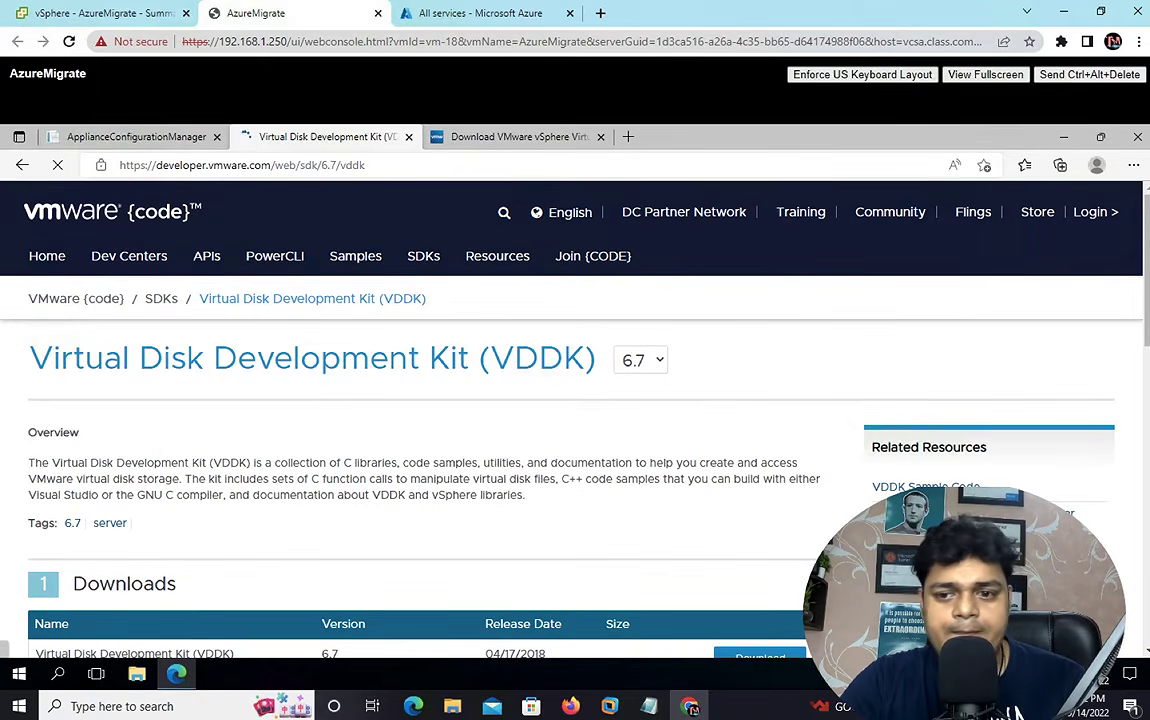
scroll(1147, 648, down, 10)
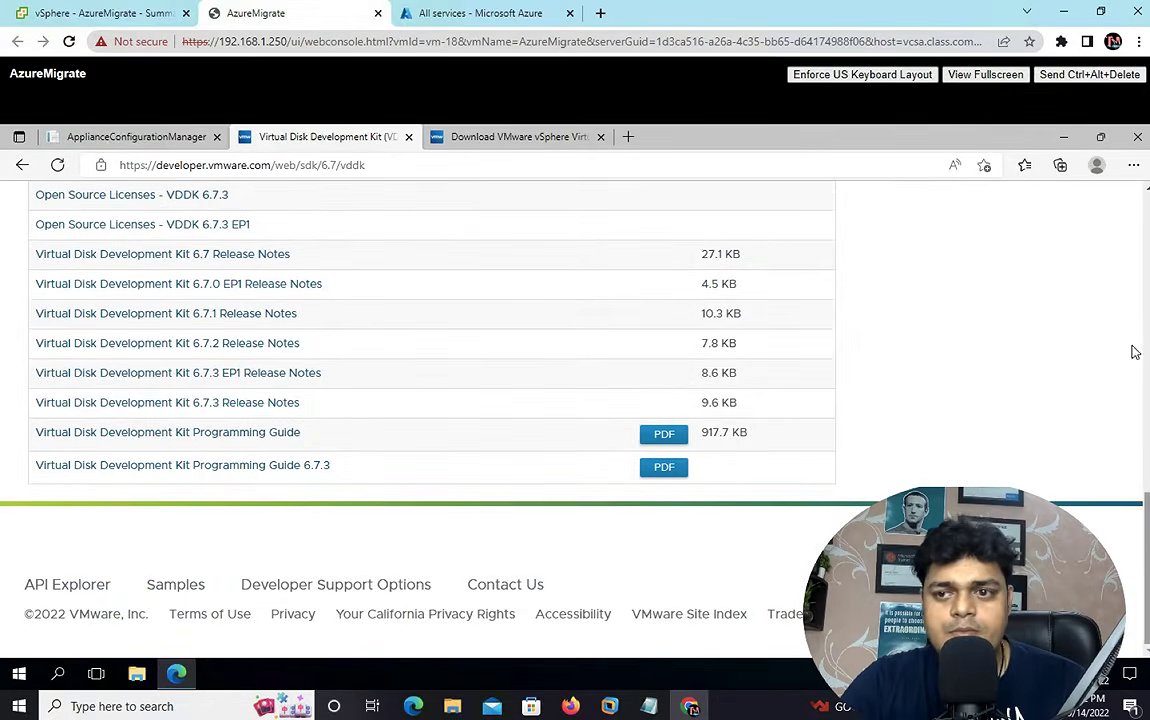
scroll(575, 420, up, 10)
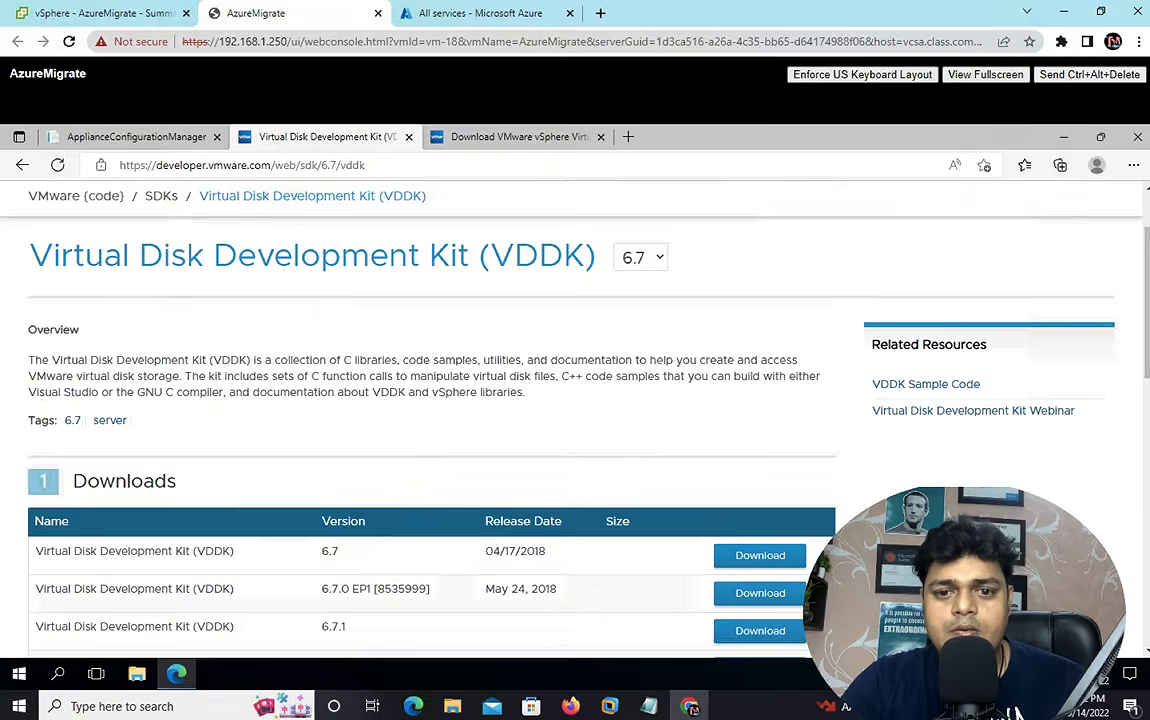
click(767, 564)
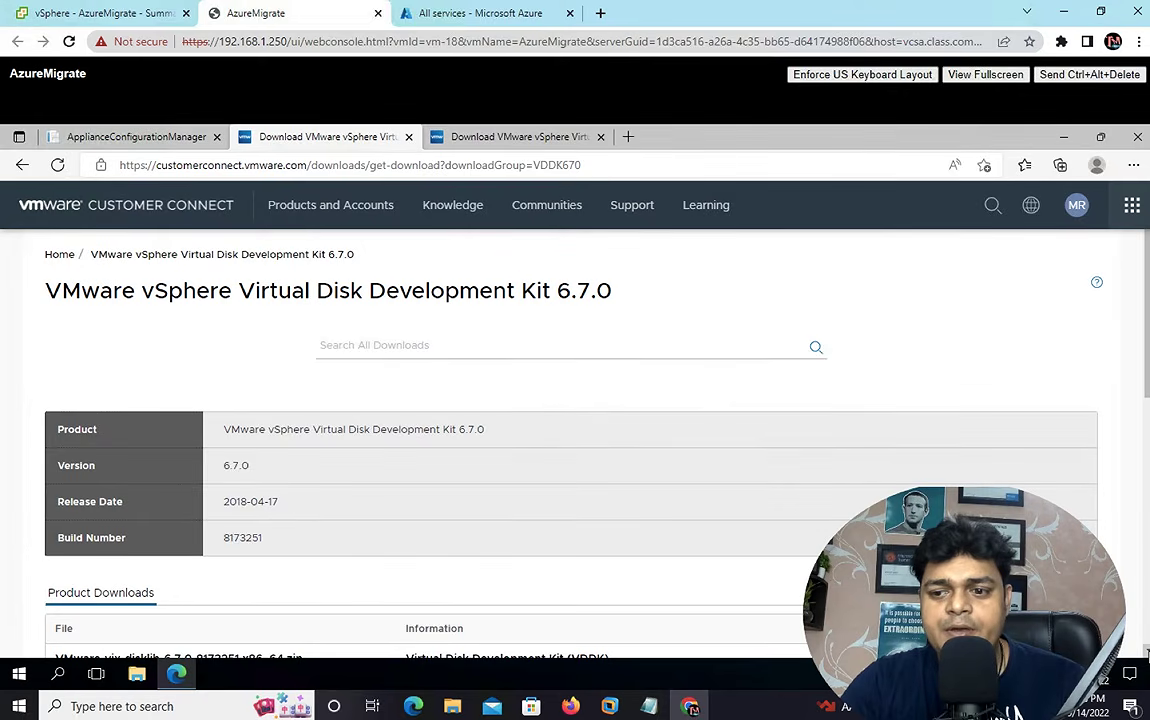
- Accept the licence terms and download VMware-vix-disklib-6.7.0-8173251.x86_64.zip (18.5 MB)
scroll(1147, 654, down, 2)
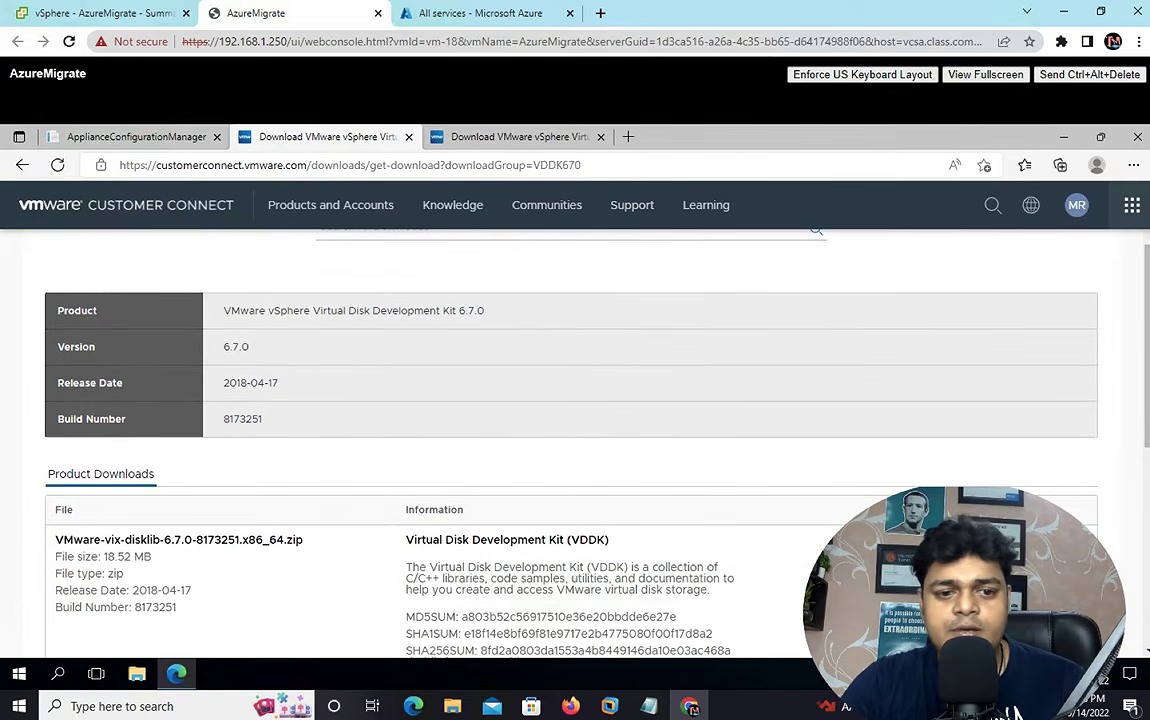
click(1010, 555)
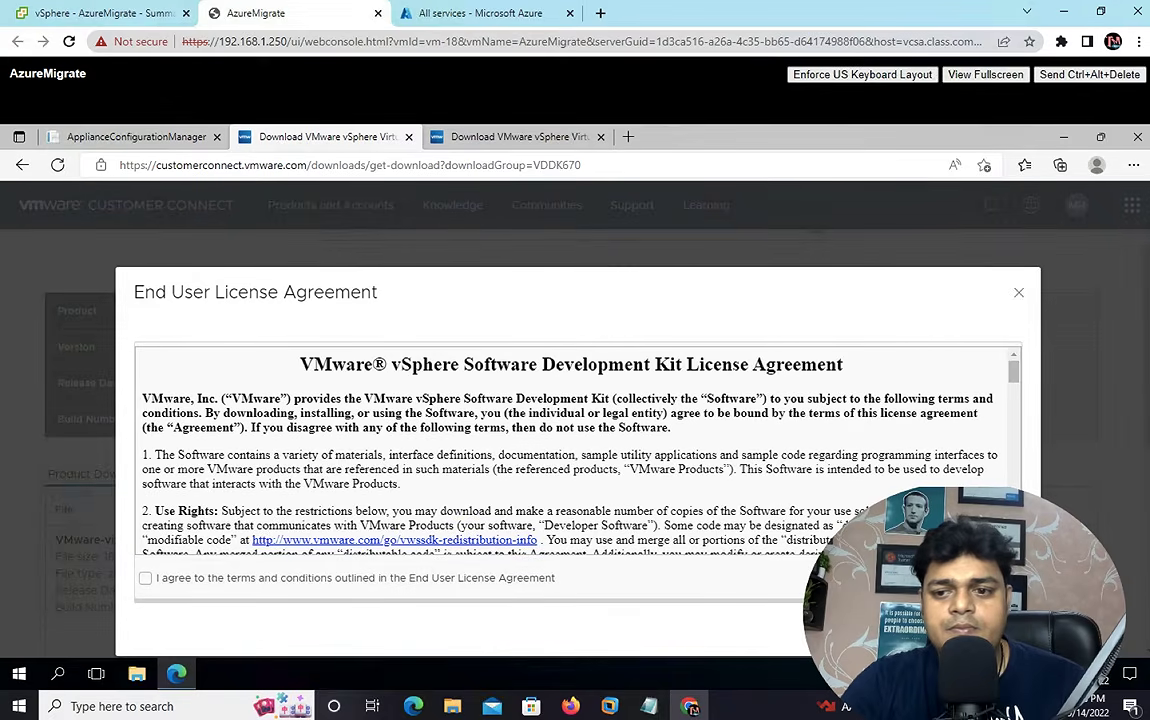
scroll(520, 450, down, 3)
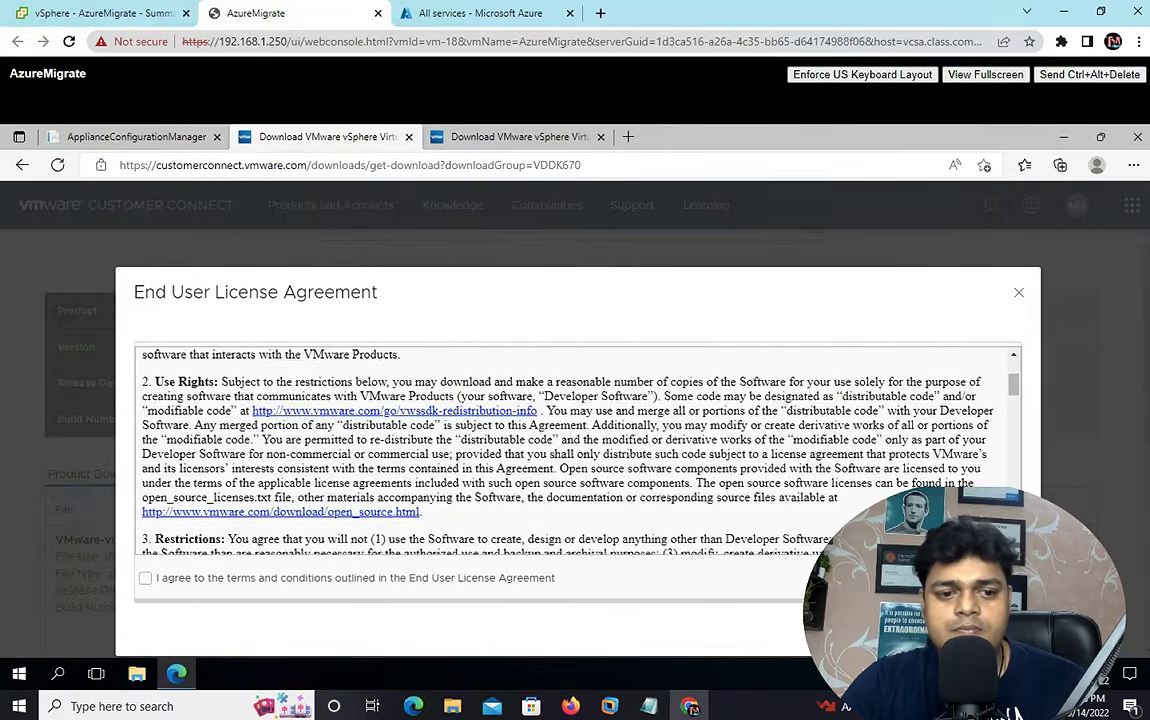
click(147, 580)
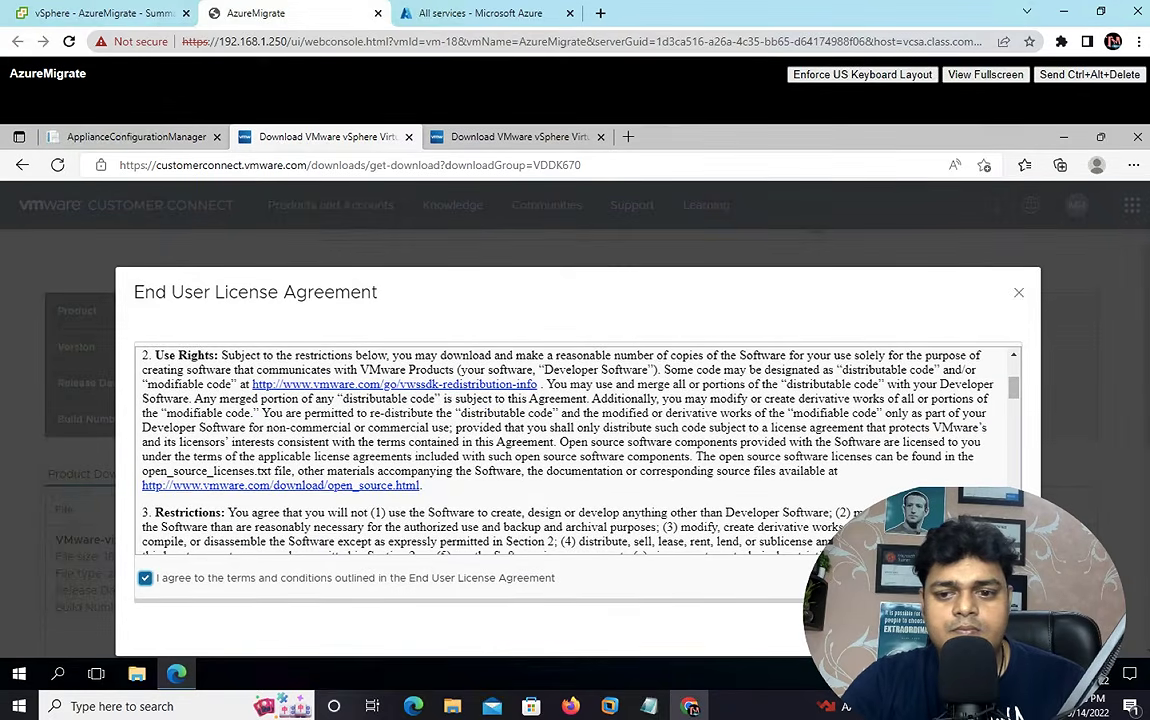
click(985, 630)
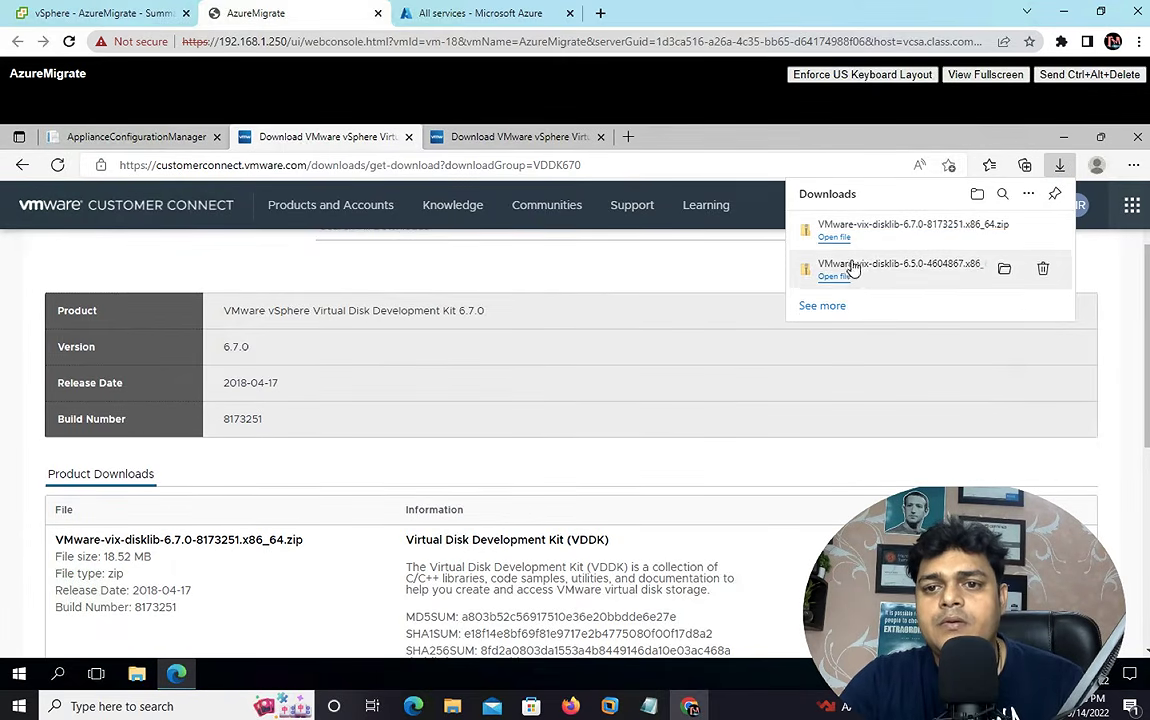
- Open the 6.7.0 zip and copy all six of its items
click(831, 240)
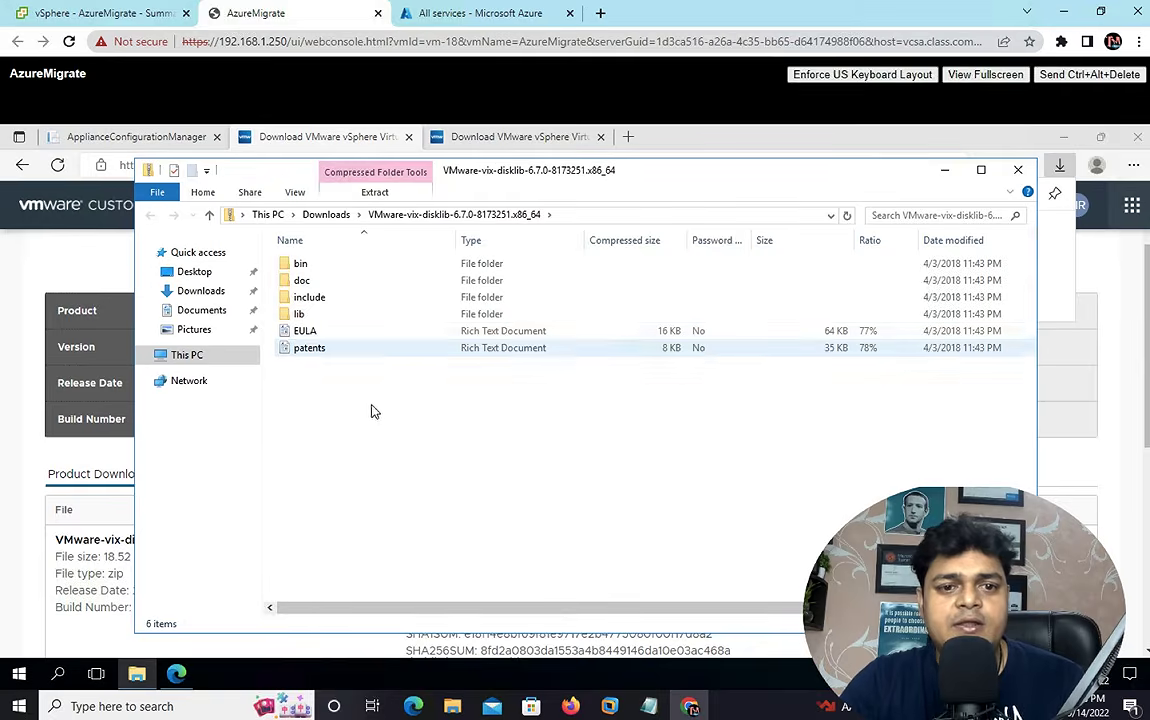
drag(360, 362, 300, 235)
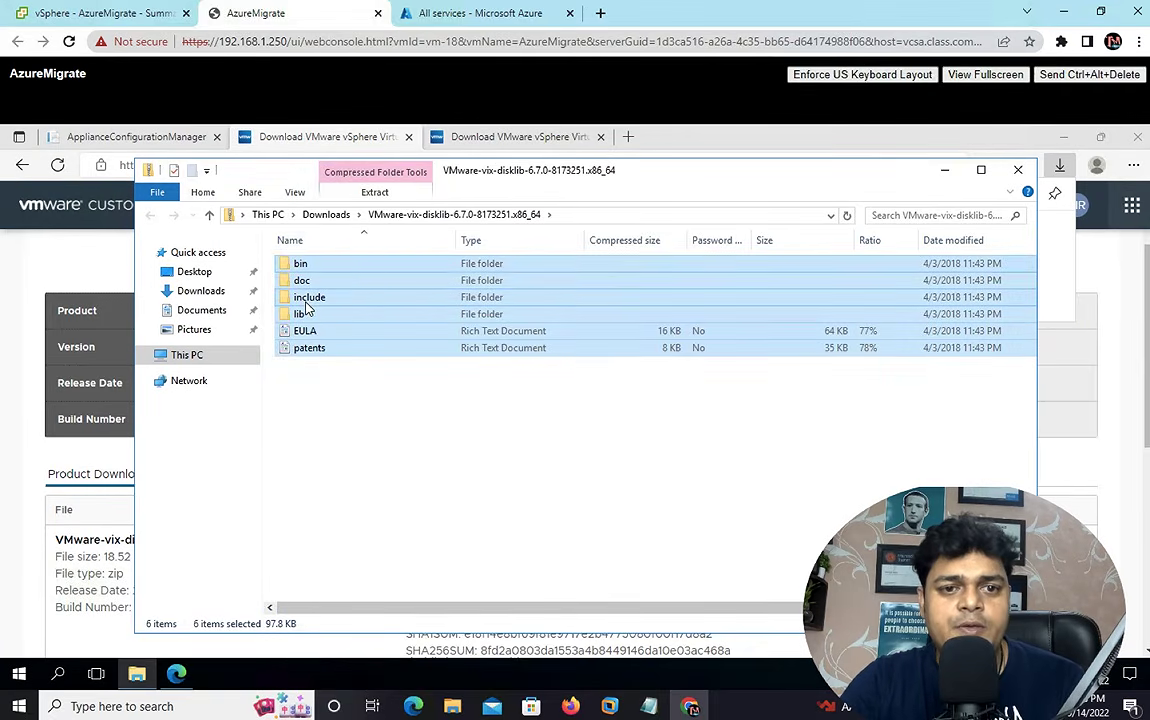
right_click(308, 308)
click(337, 374)
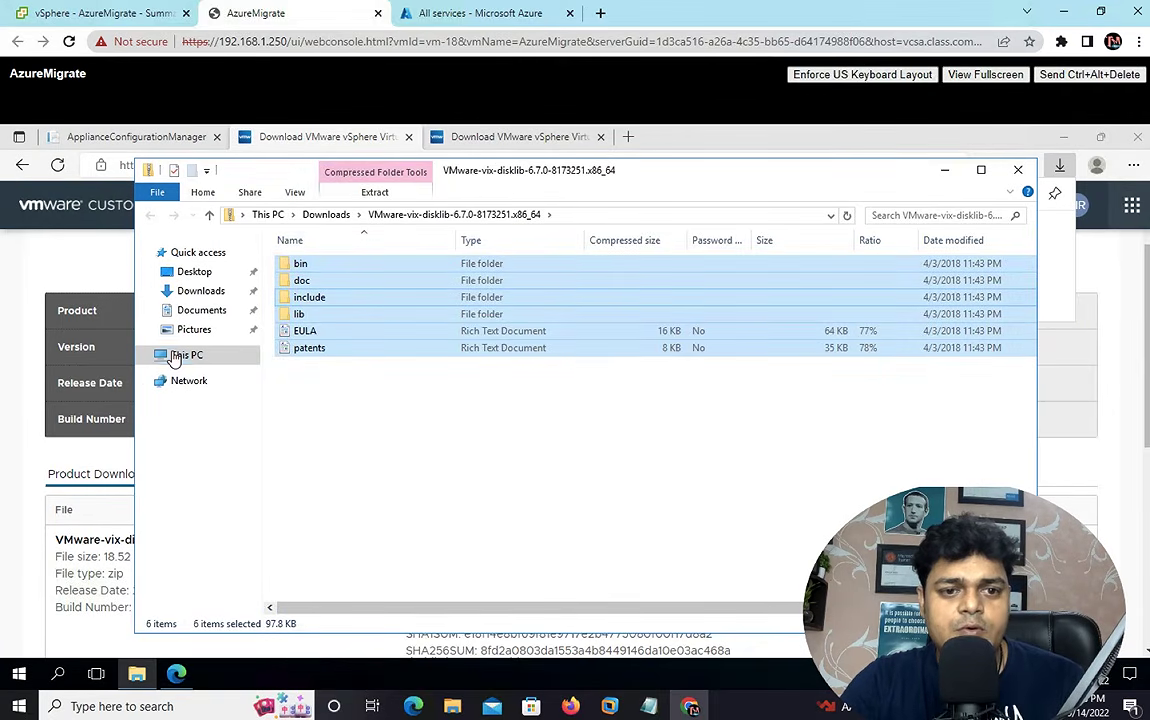
- Navigate to C:\Program Files\VMware\VMware Virtual Disk Development Kit
click(178, 355)
click(348, 391)
double_click(348, 391)
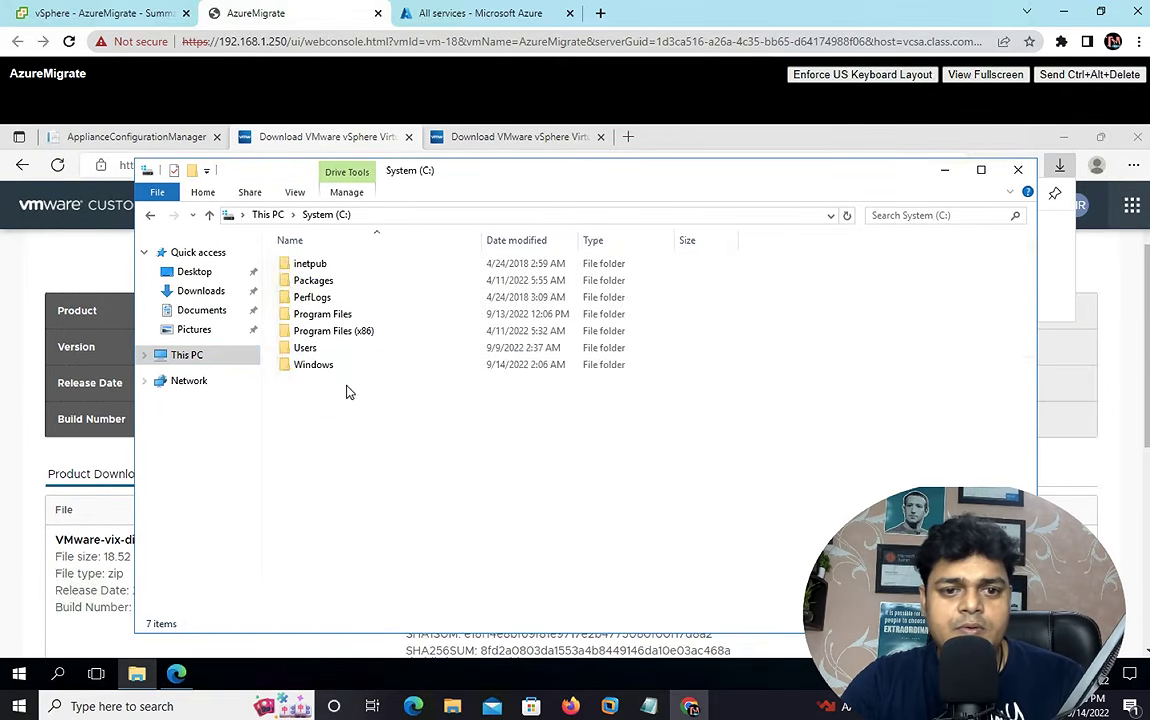
click(318, 316)
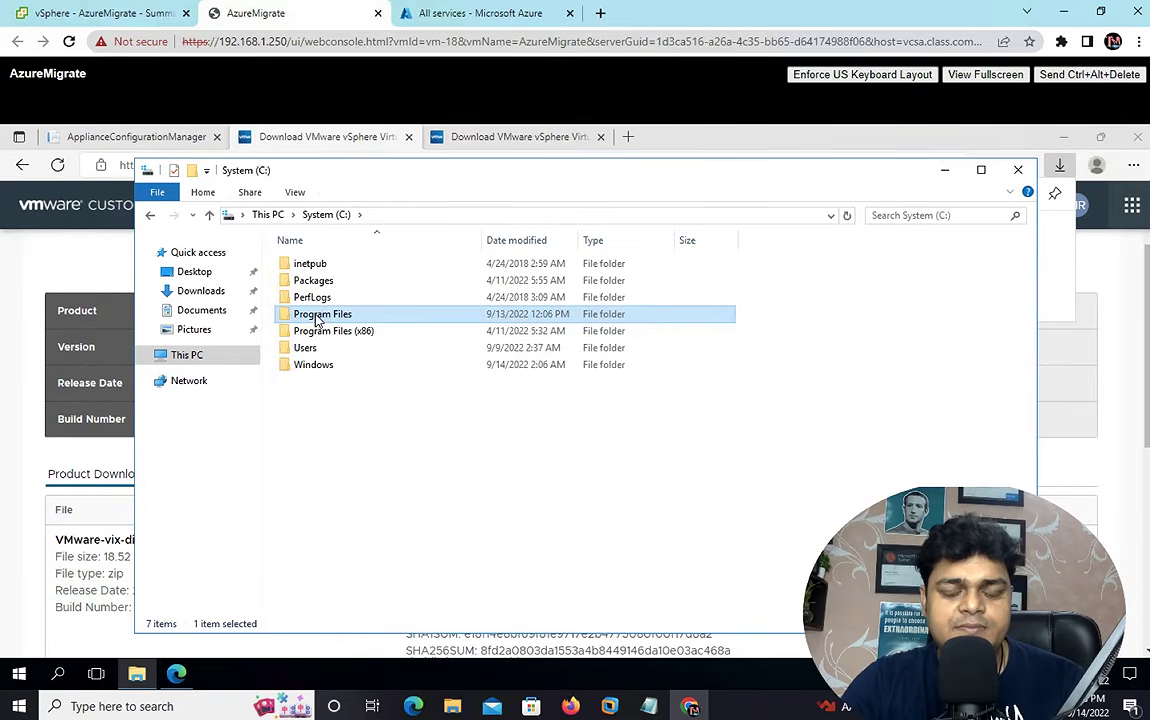
double_click(318, 316)
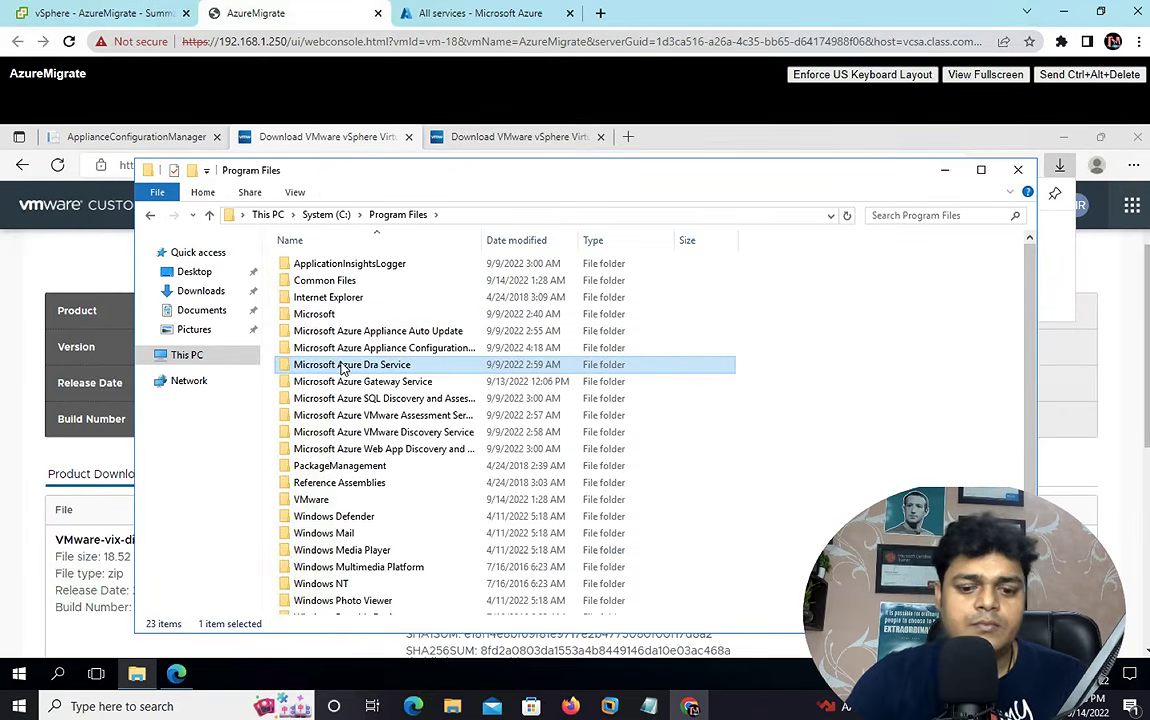
key(v)
key(Return)
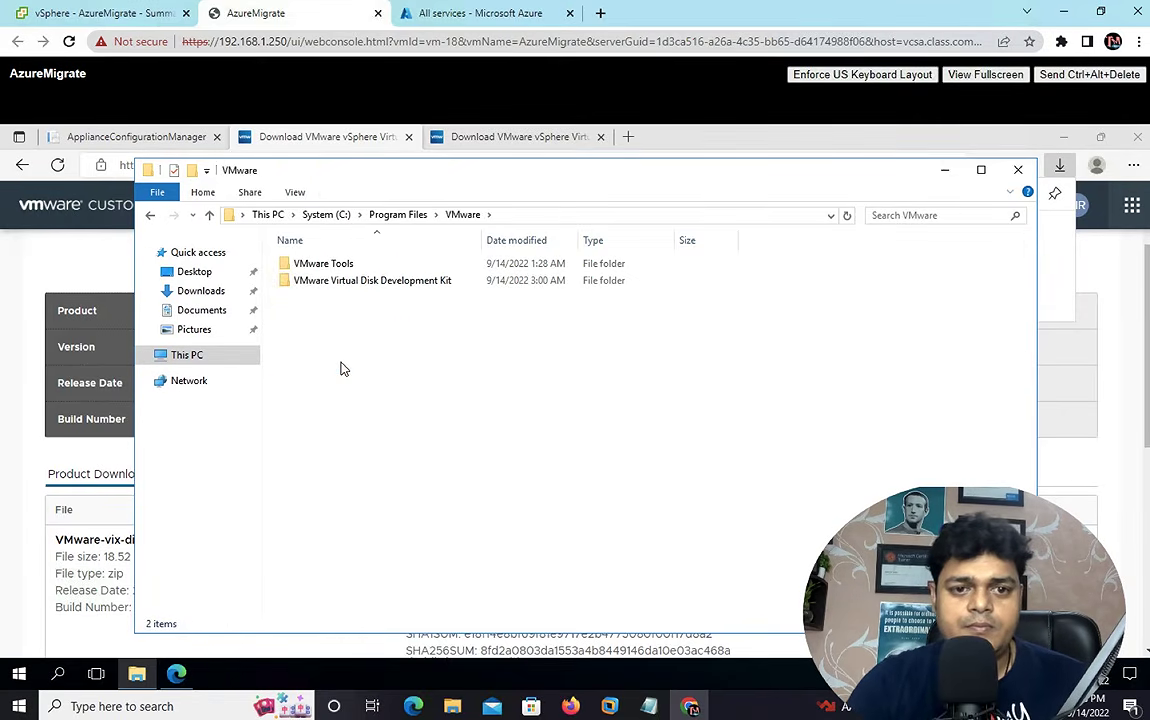
click(390, 284)
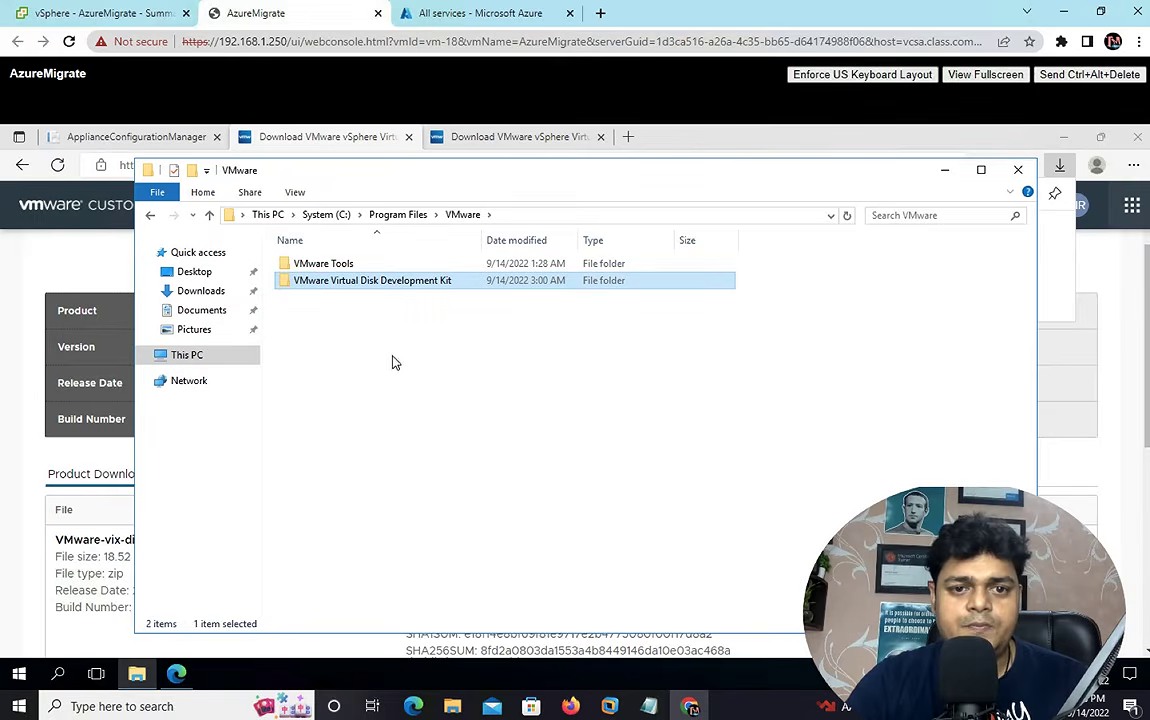
double_click(393, 283)
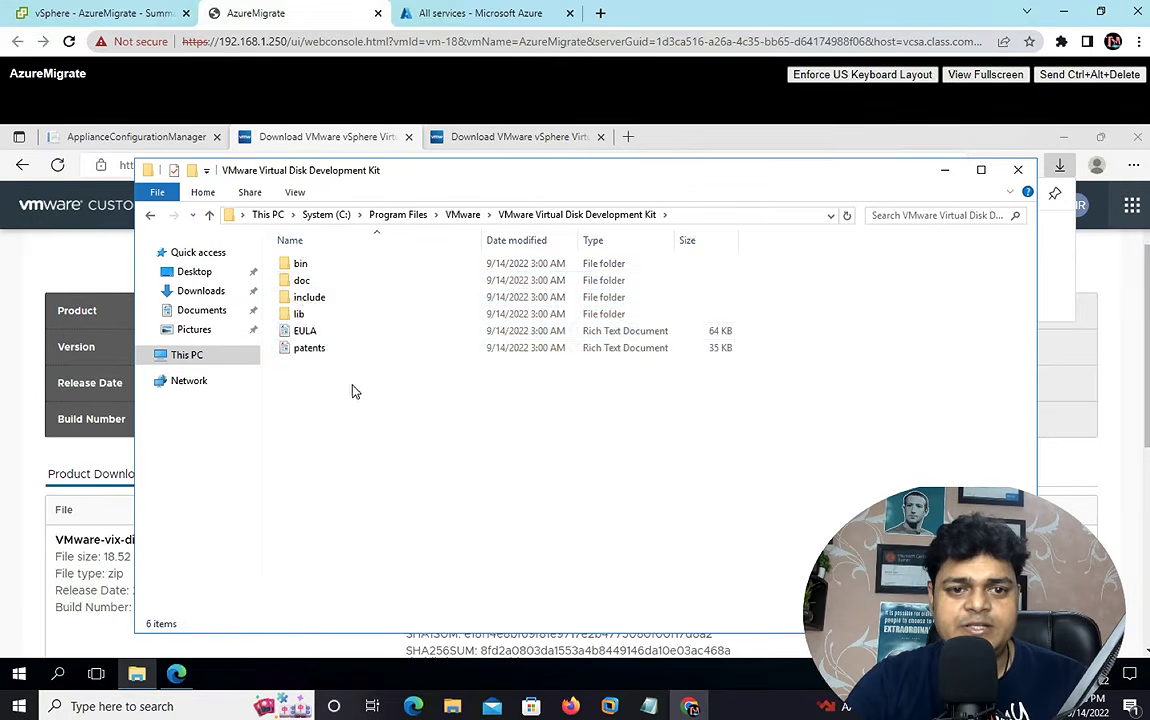
- Delete the old 6.5 kit files and paste in the 6.7.0 items
key(ctrl+a)
key(BackSpace)
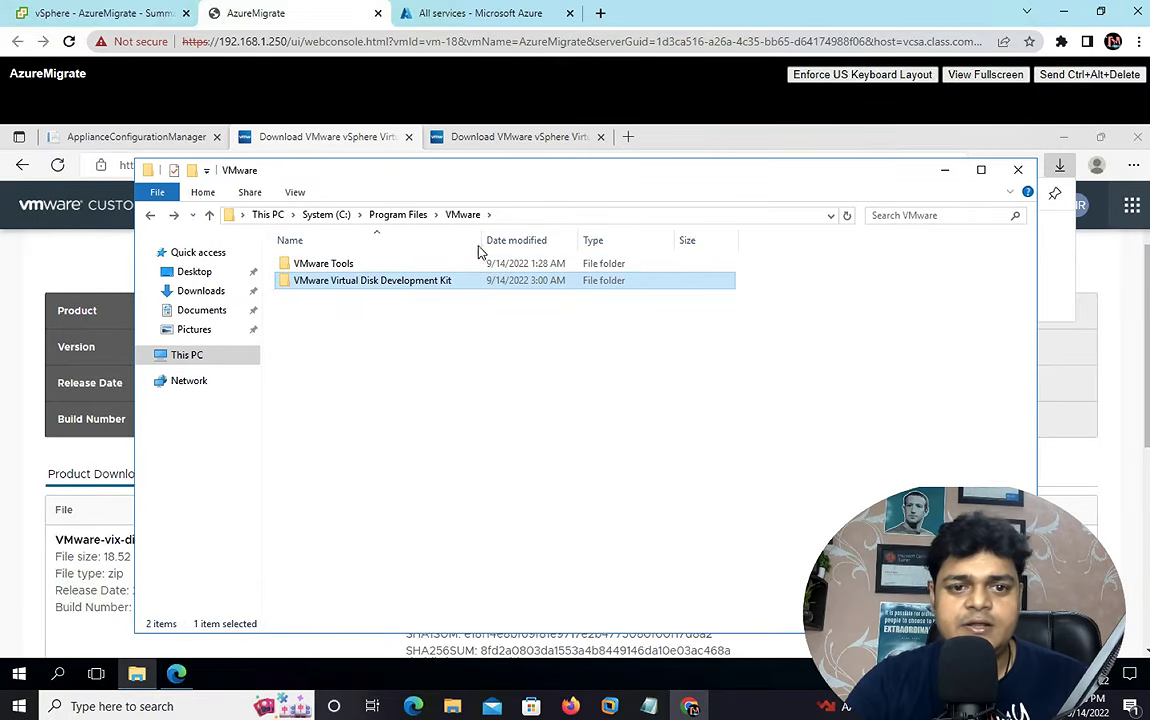
double_click(390, 283)
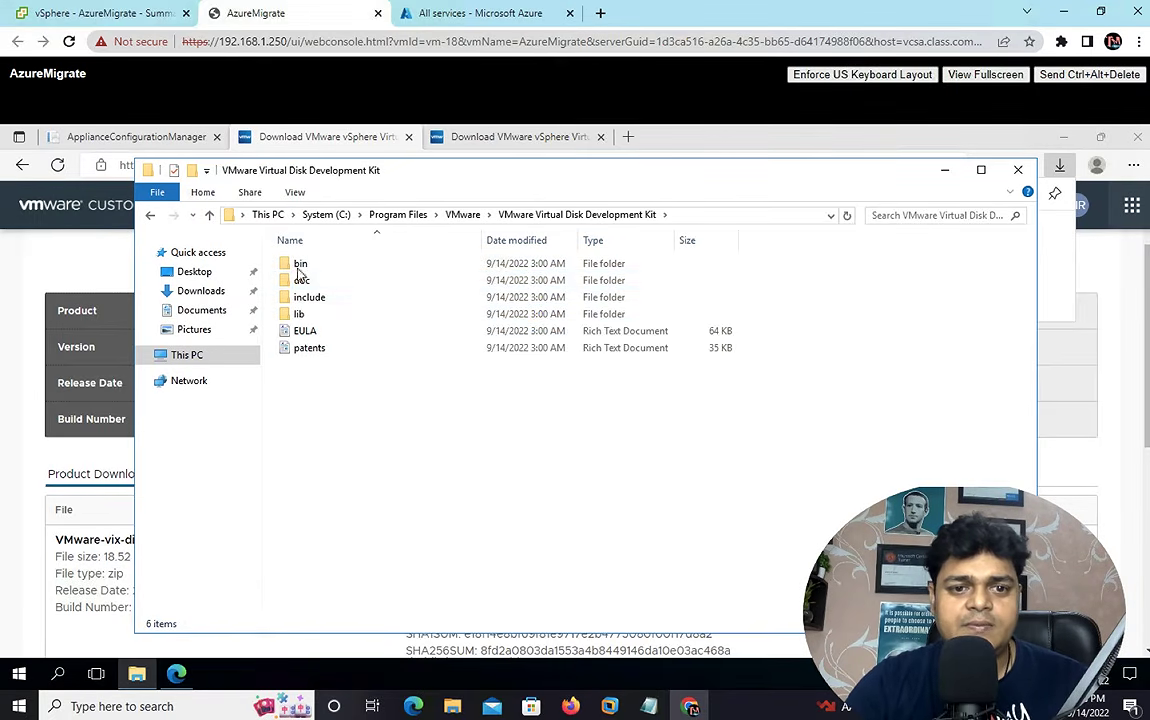
key(ctrl+a)
right_click(330, 323)
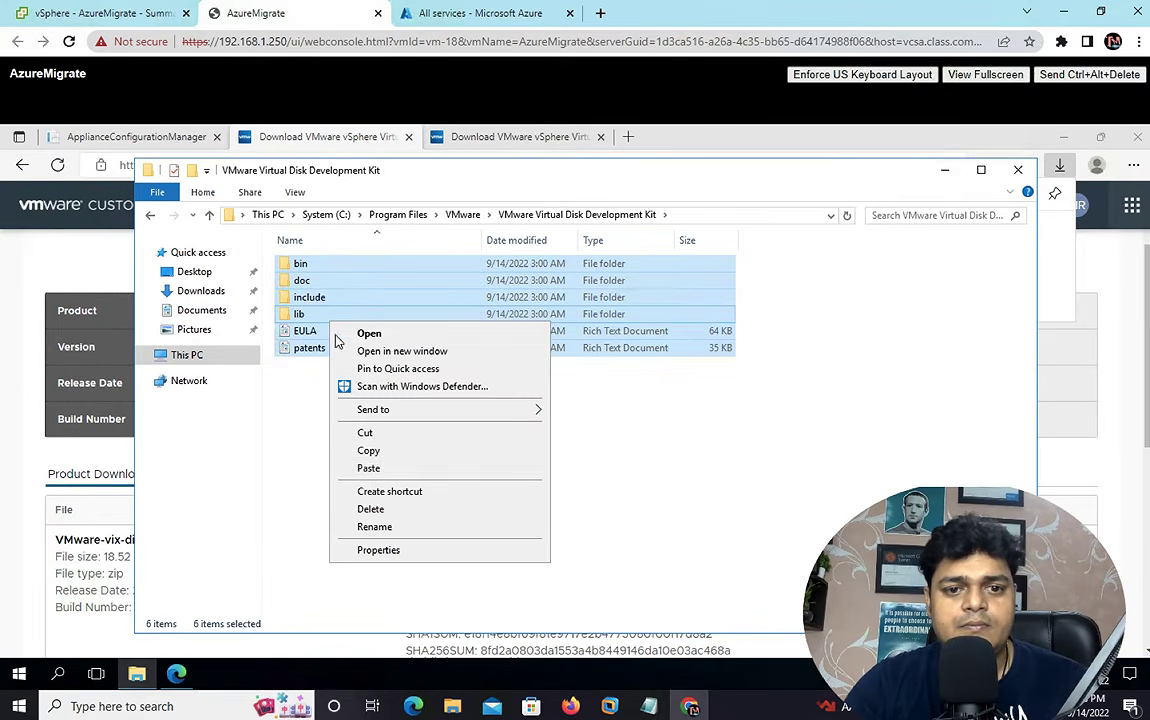
click(372, 509)
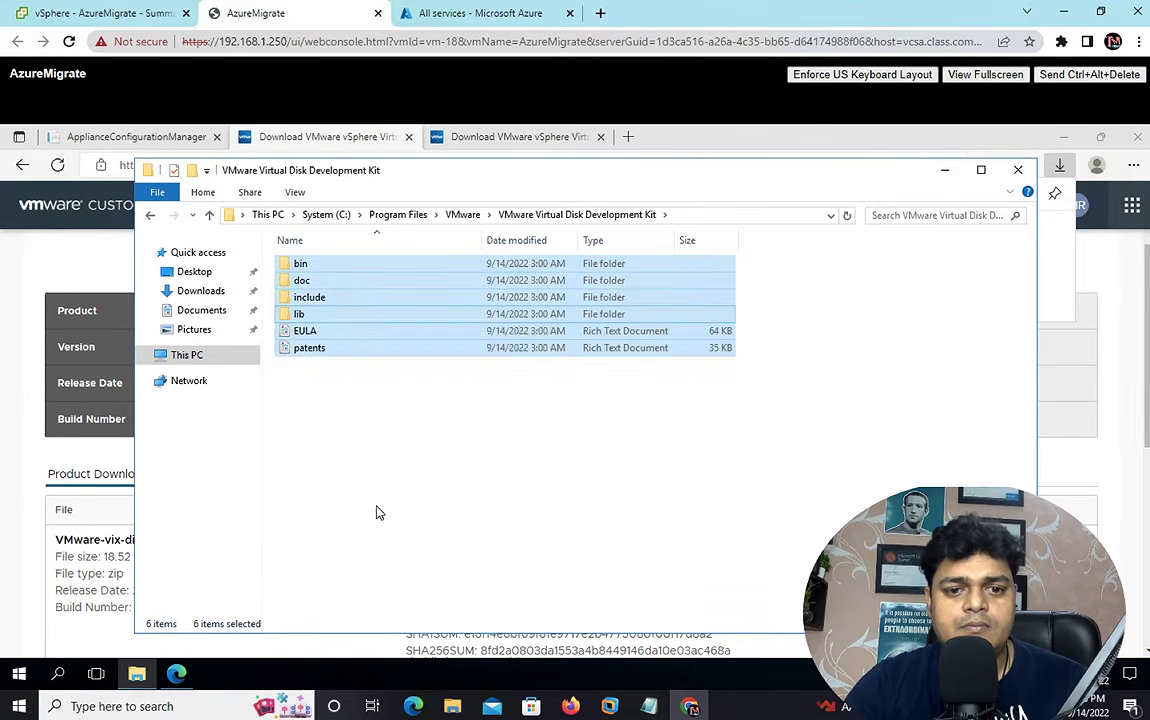
right_click(391, 327)
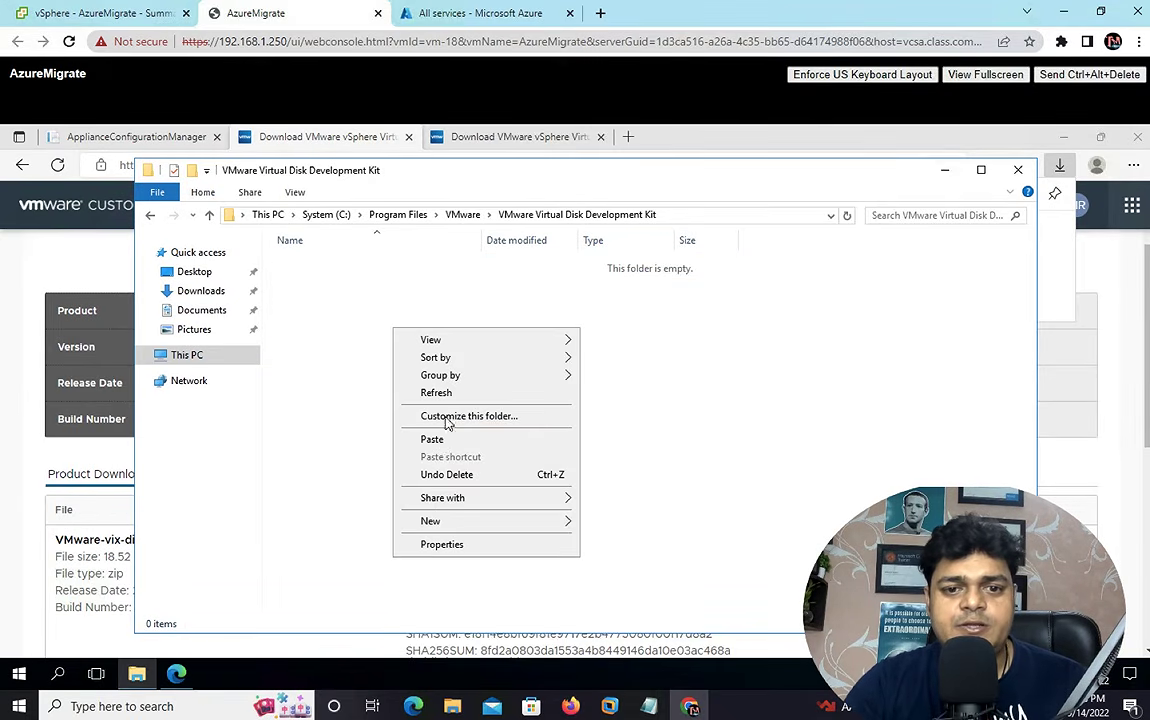
click(445, 441)
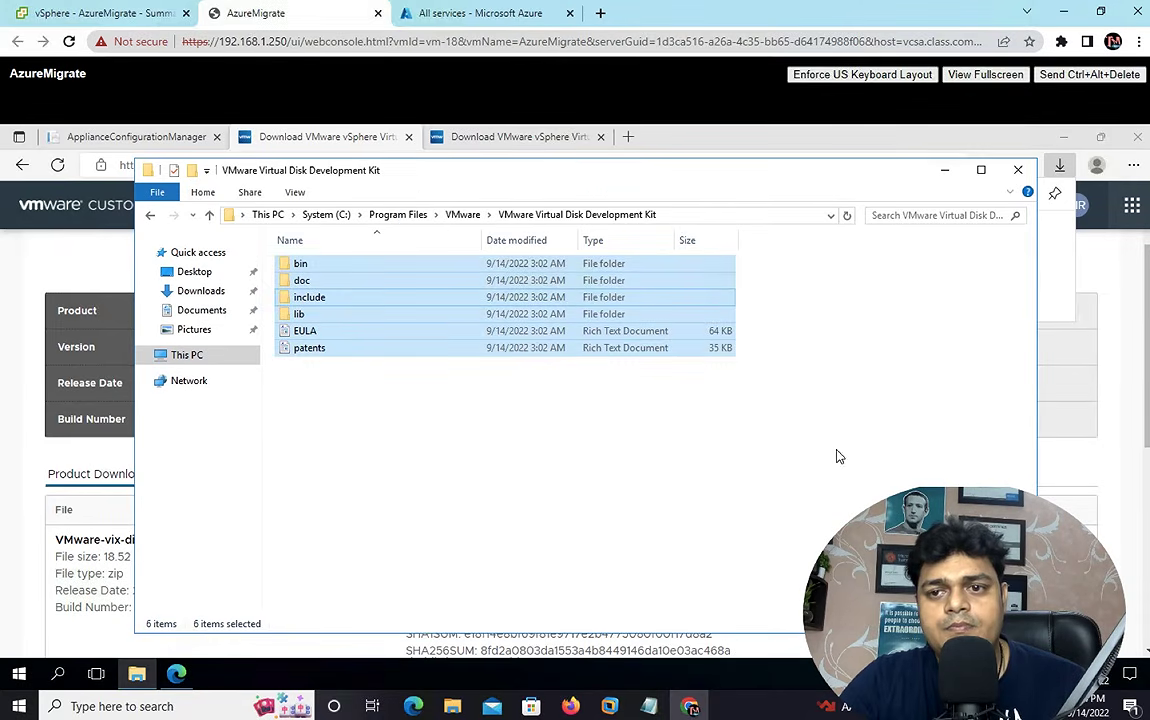
- Re-verify the VMware Virtual Disk Development Kit check so it shows a green tick
click(1018, 171)
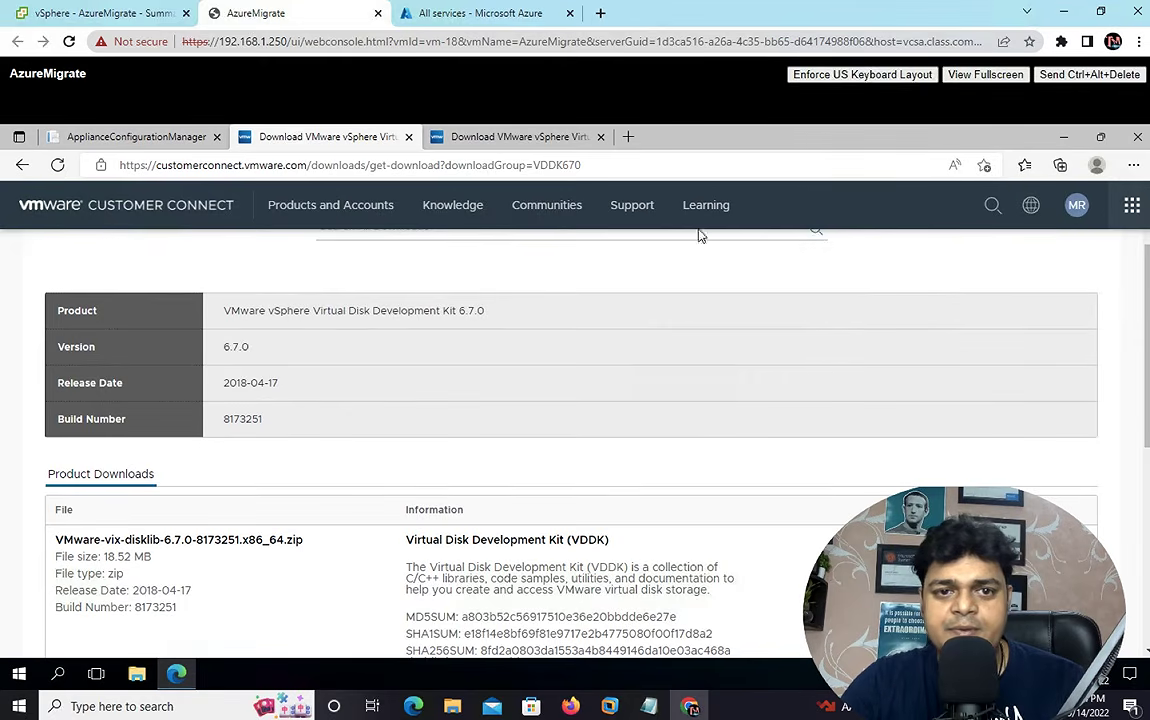
click(149, 137)
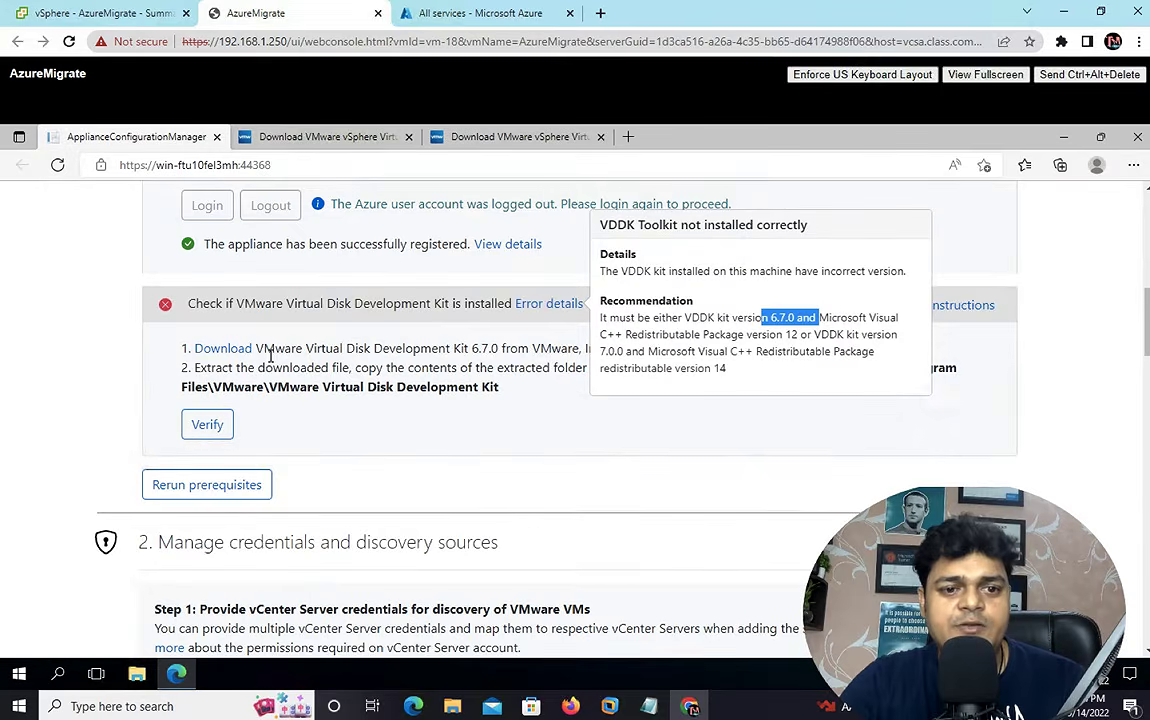
click(207, 425)
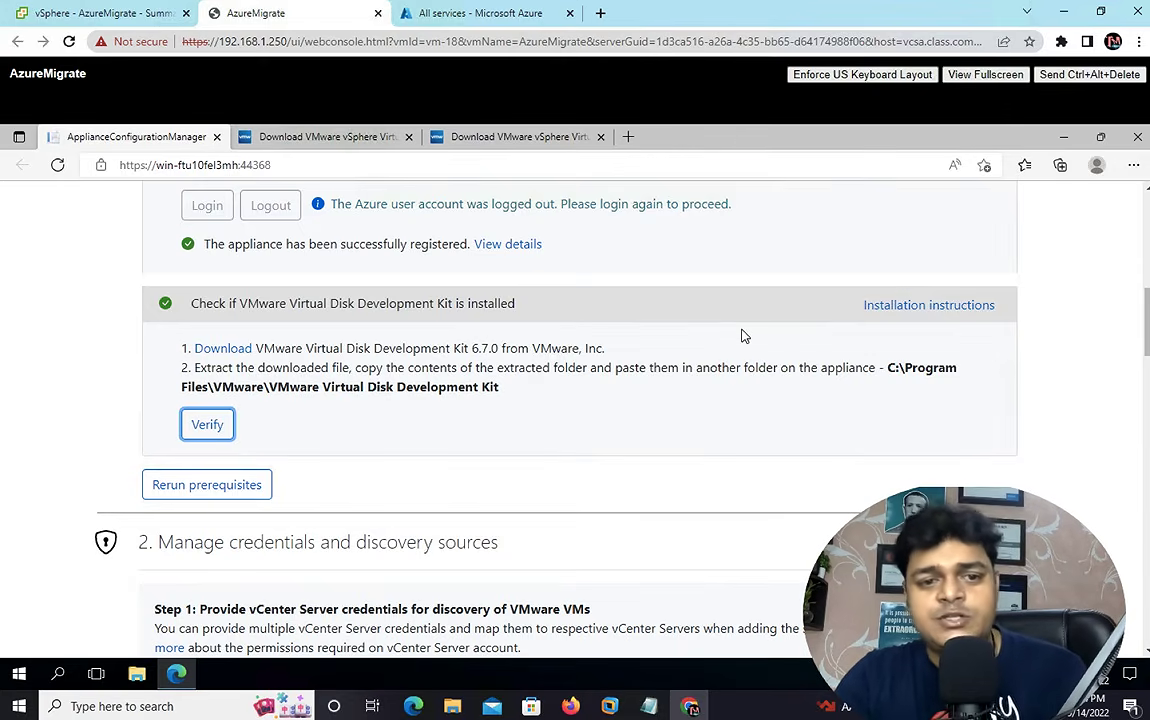
- Under 'Manage credentials and discovery sources', open Add credentials for a vCenter Server source
scroll(377, 444, down, 8)
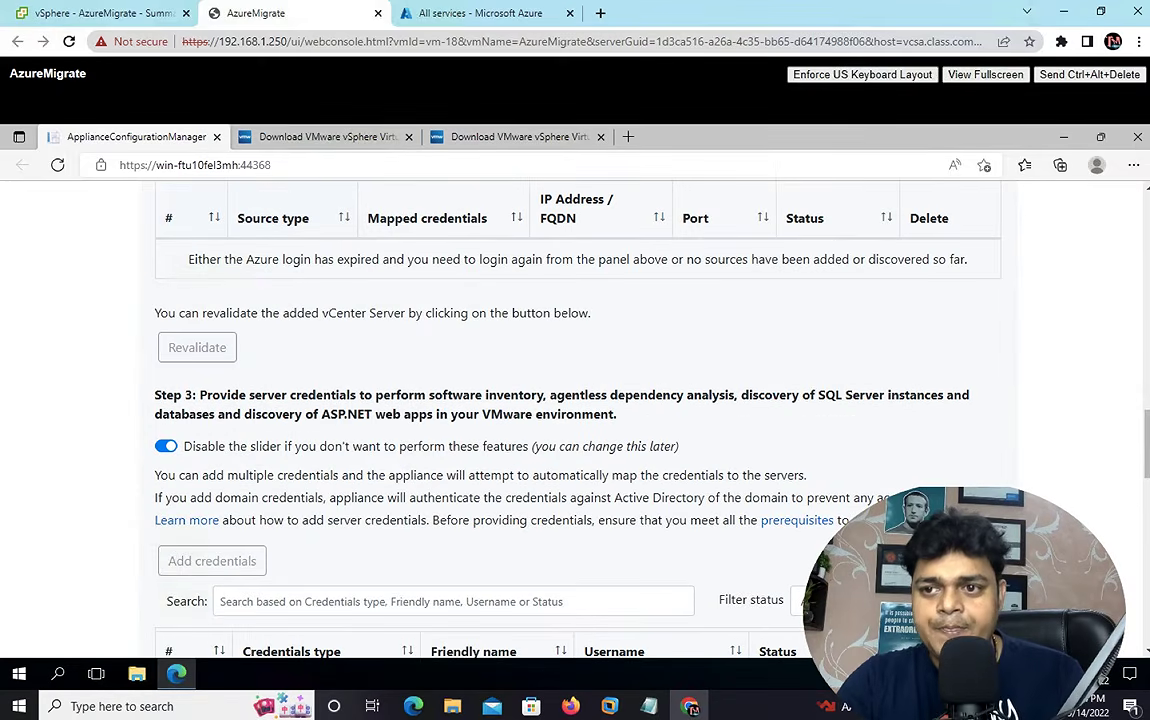
scroll(1148, 203, up, 3)
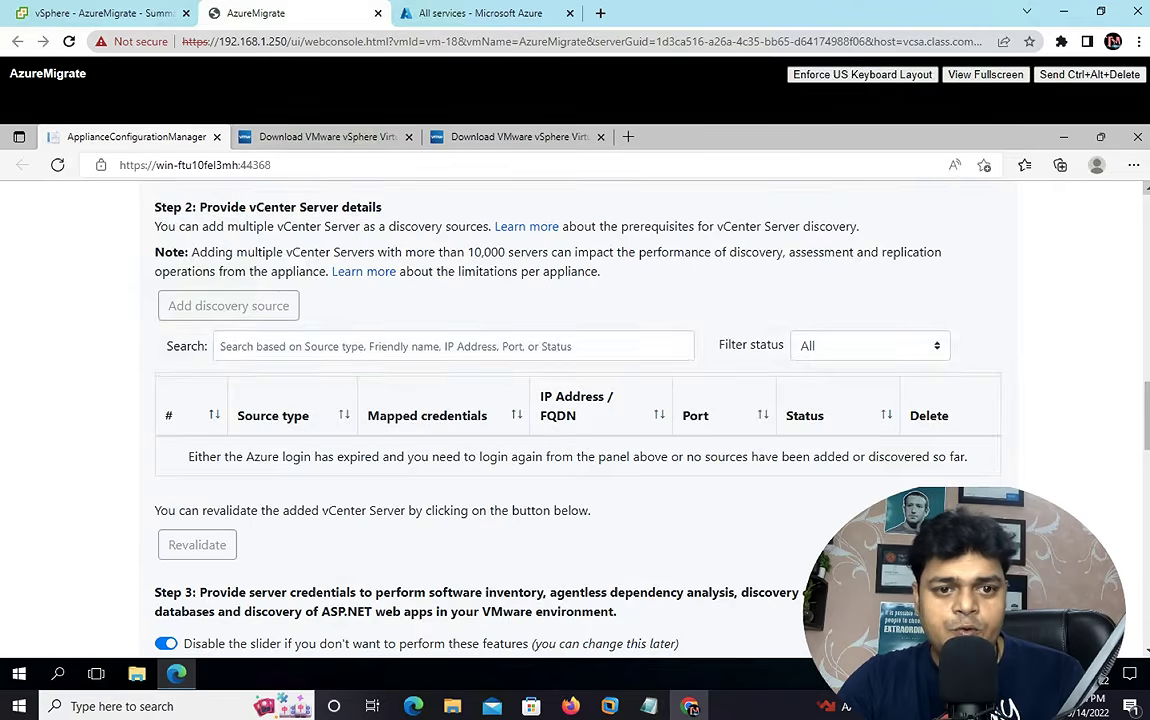
scroll(1031, 180, up, 2)
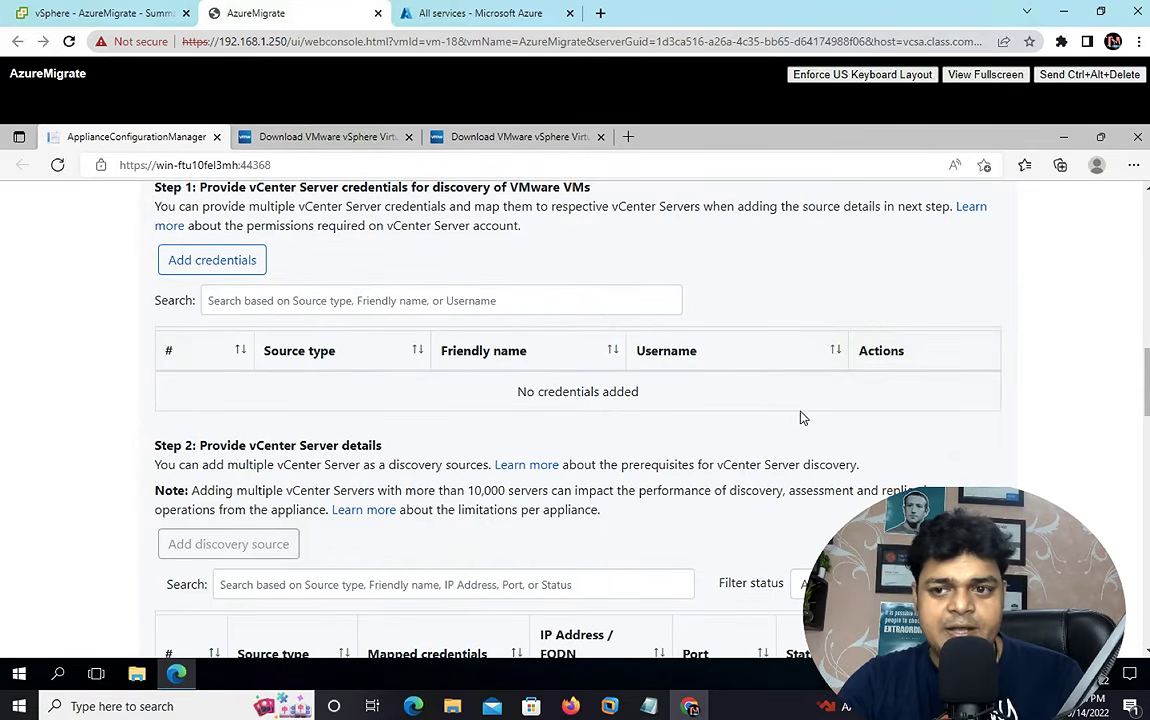
scroll(313, 396, up, 2)
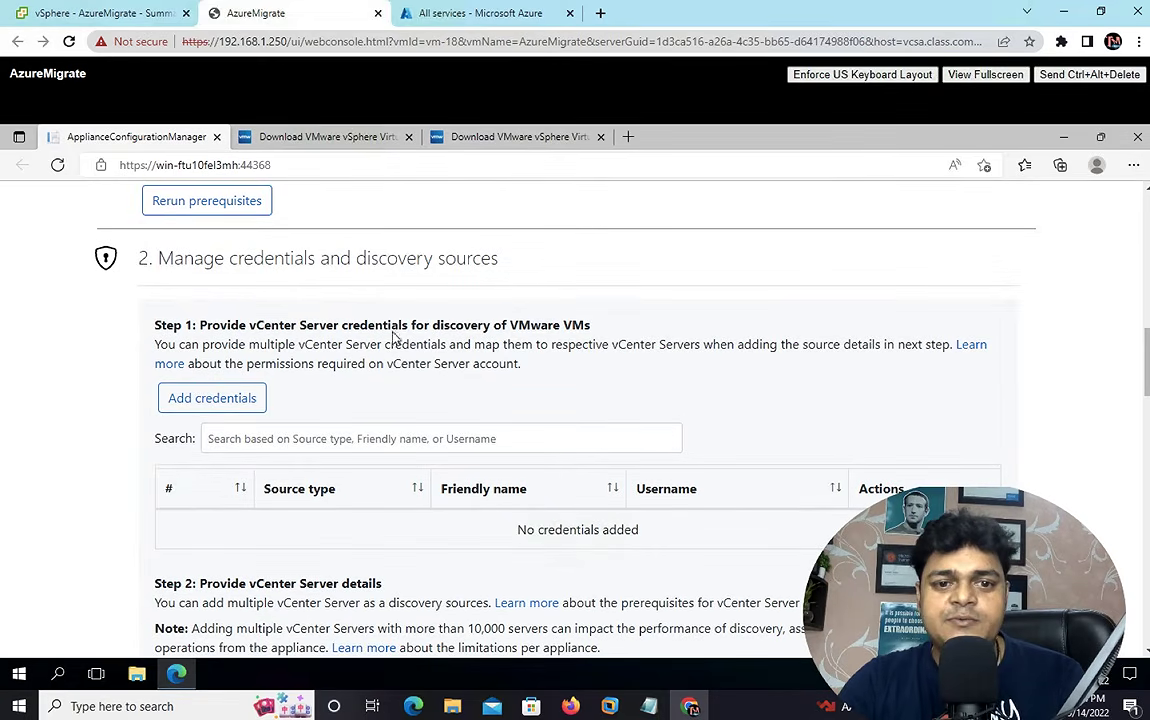
click(215, 400)
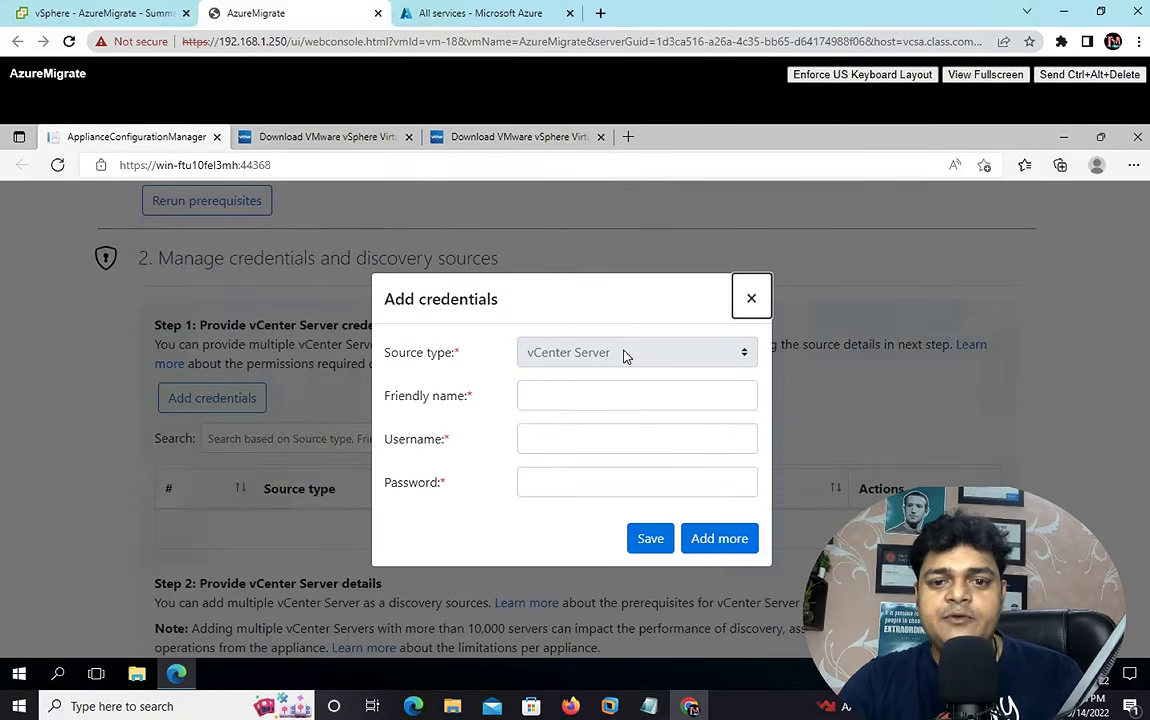
- Save a vCenter Server credential named 'vcsa' with the administrator username and password
click(569, 392)
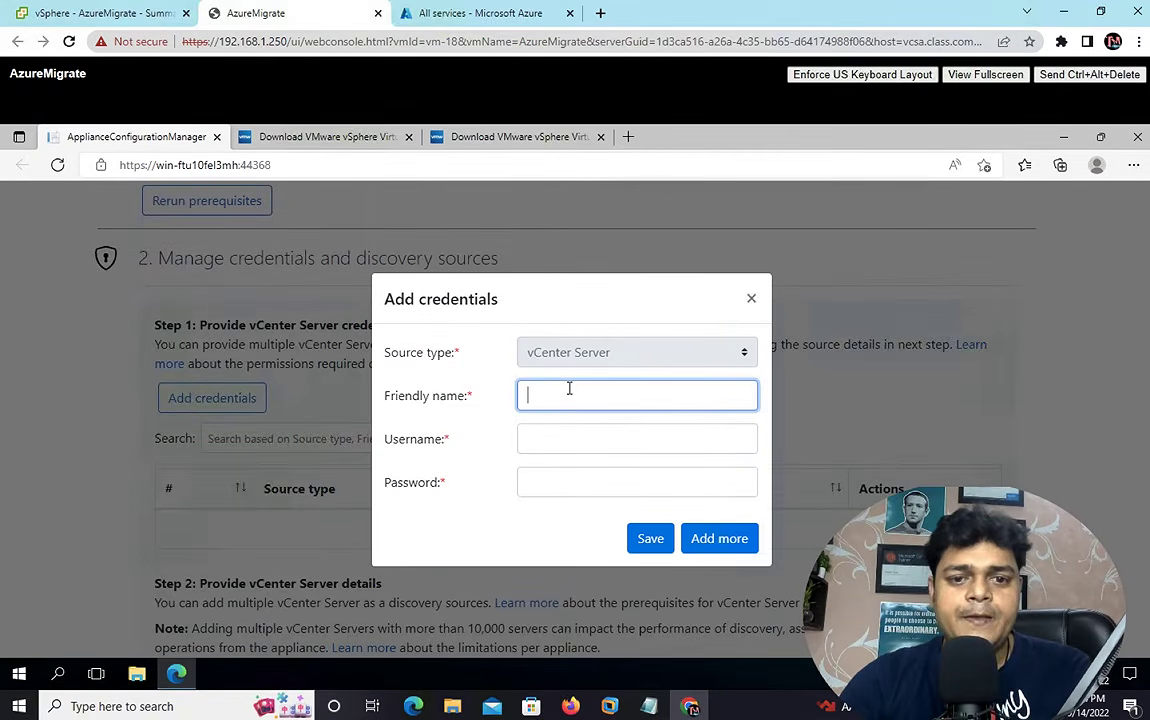
text(vcs)
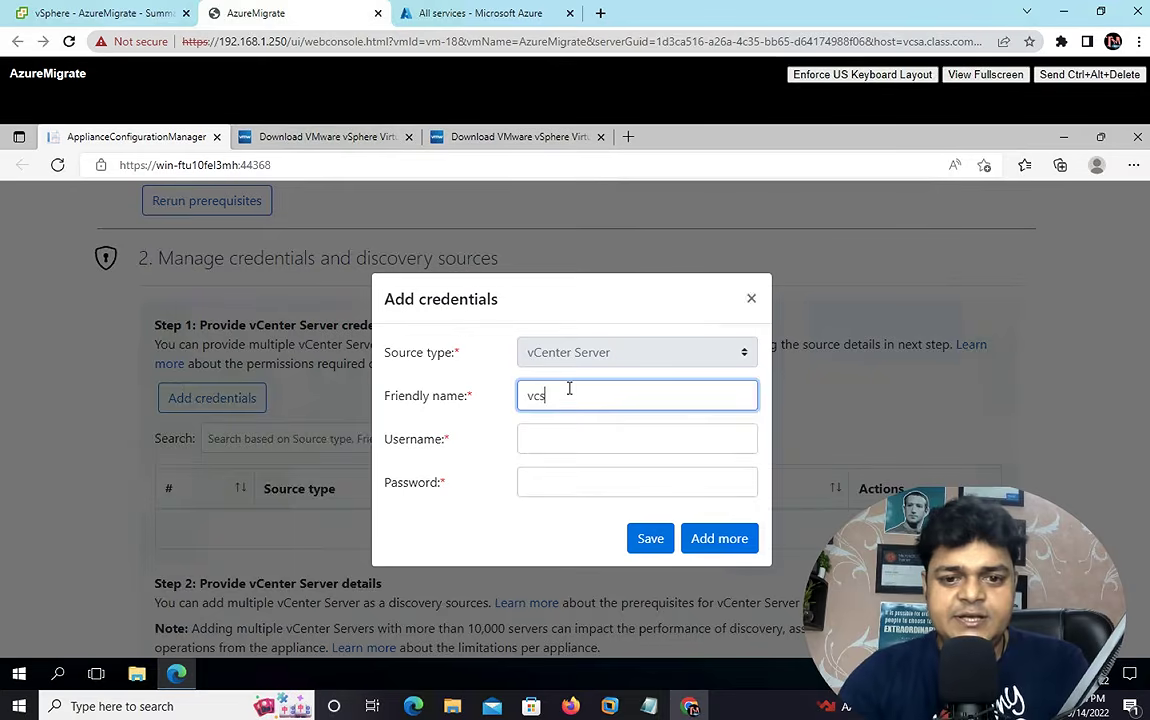
text(a)
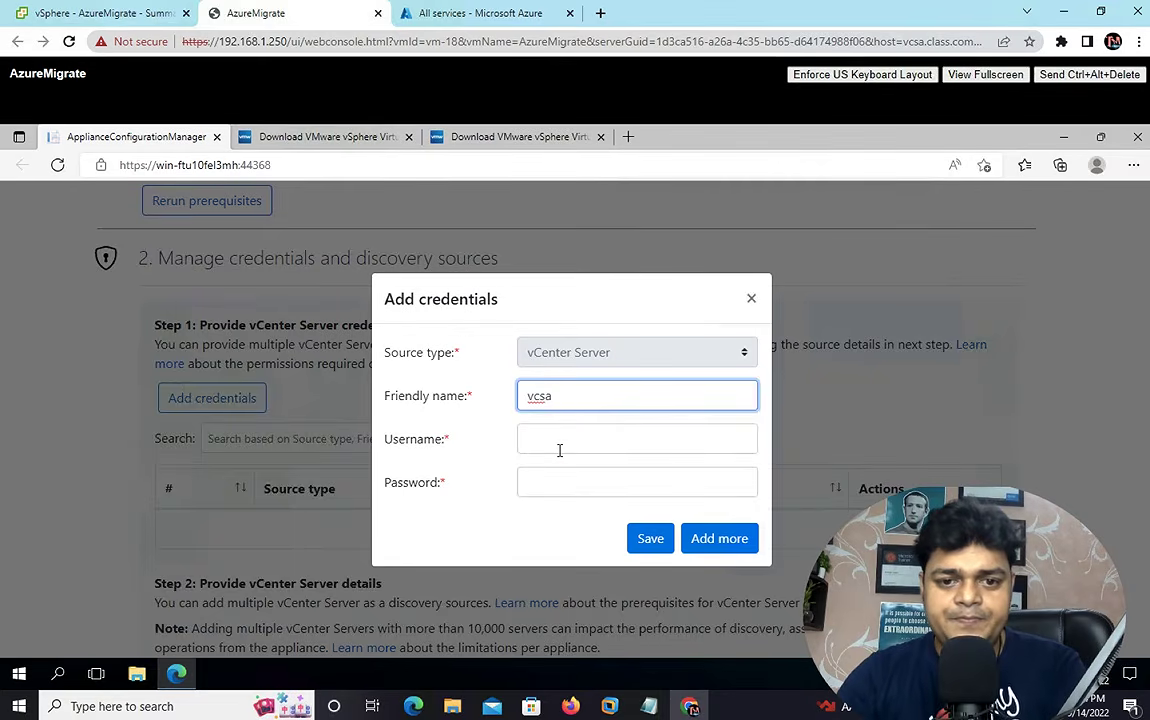
click(559, 450)
text(Adm)
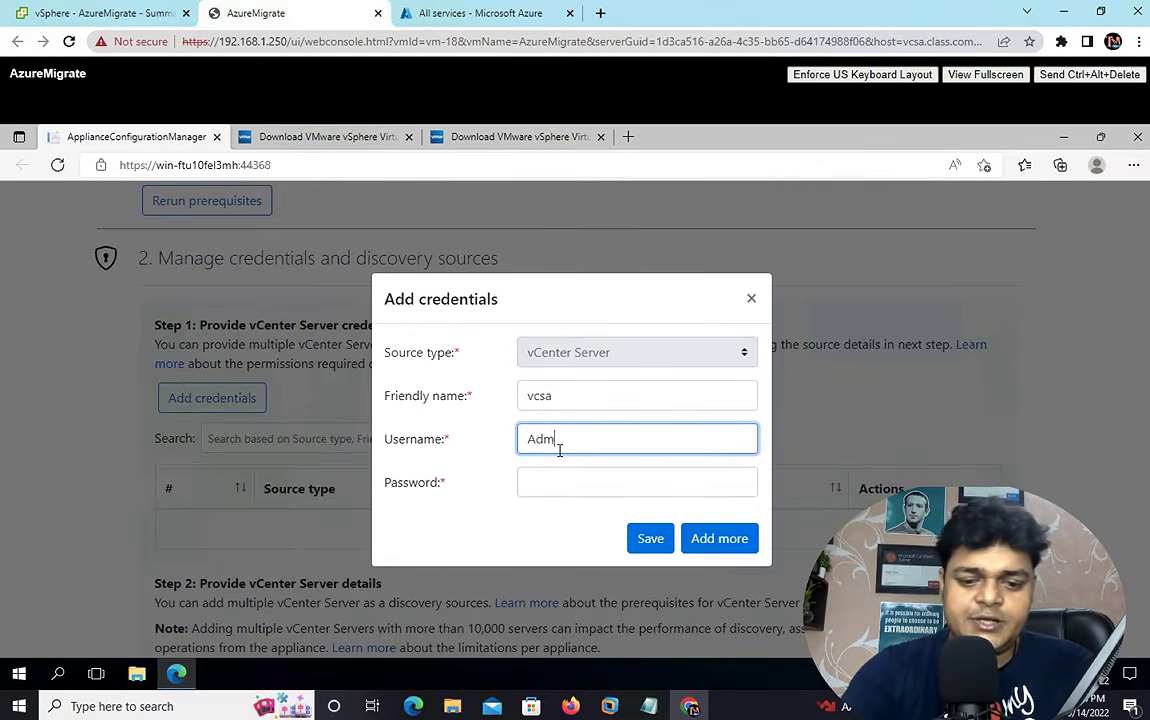
text(inistrator@vsphere.local)
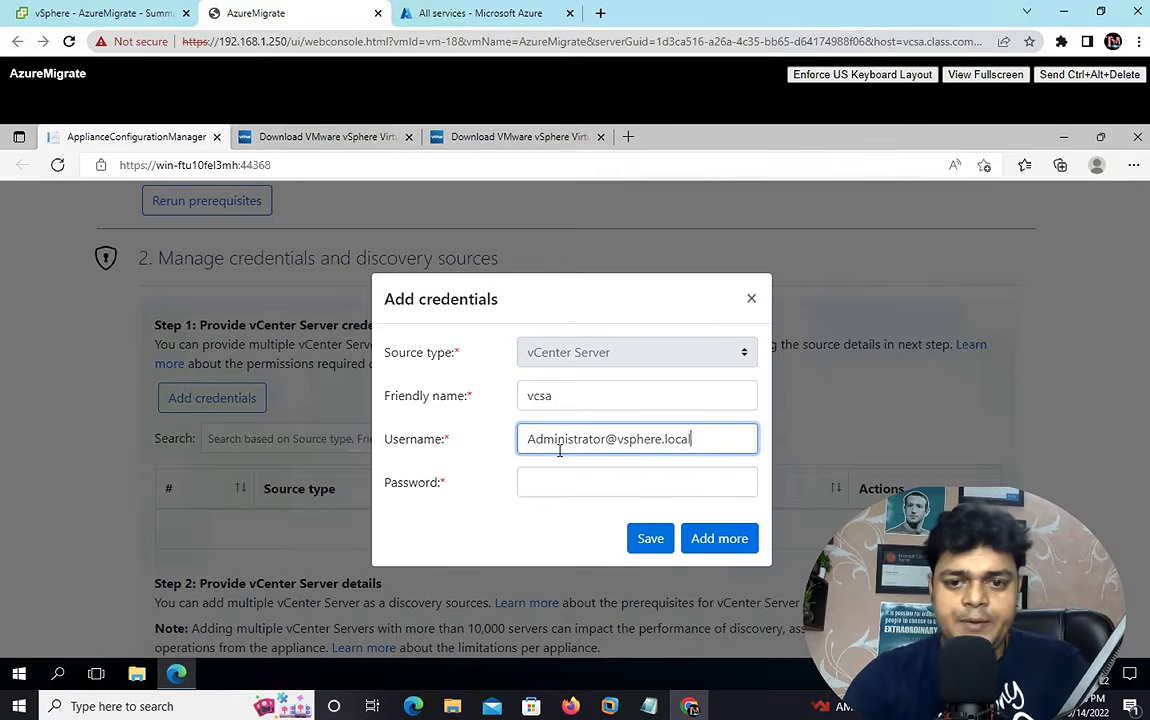
key(Tab)
text(•)
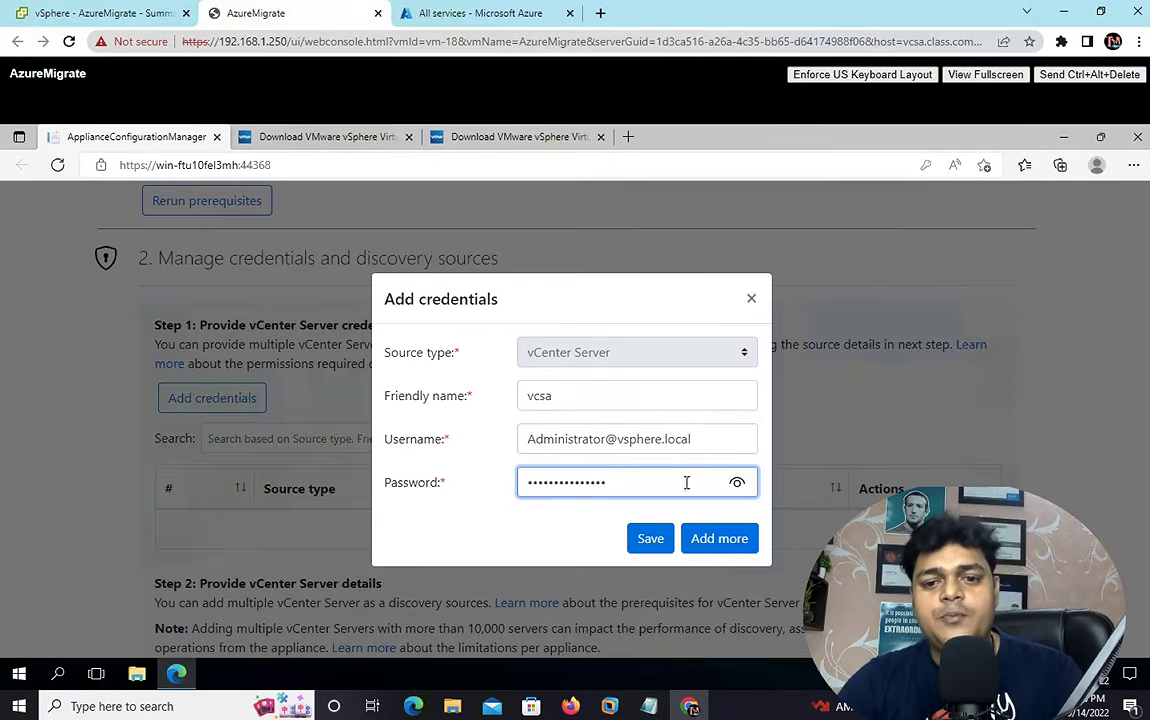
click(662, 541)
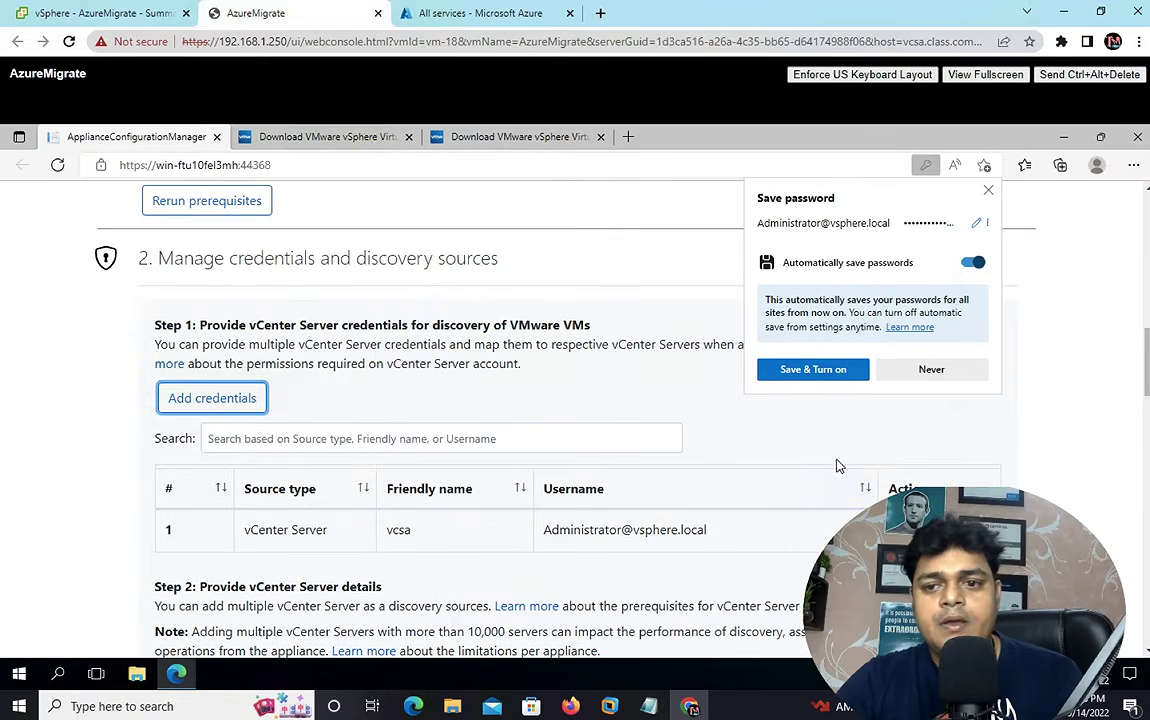
- Let Edge save the vCenter password with 'Save & Turn on'
click(825, 371)
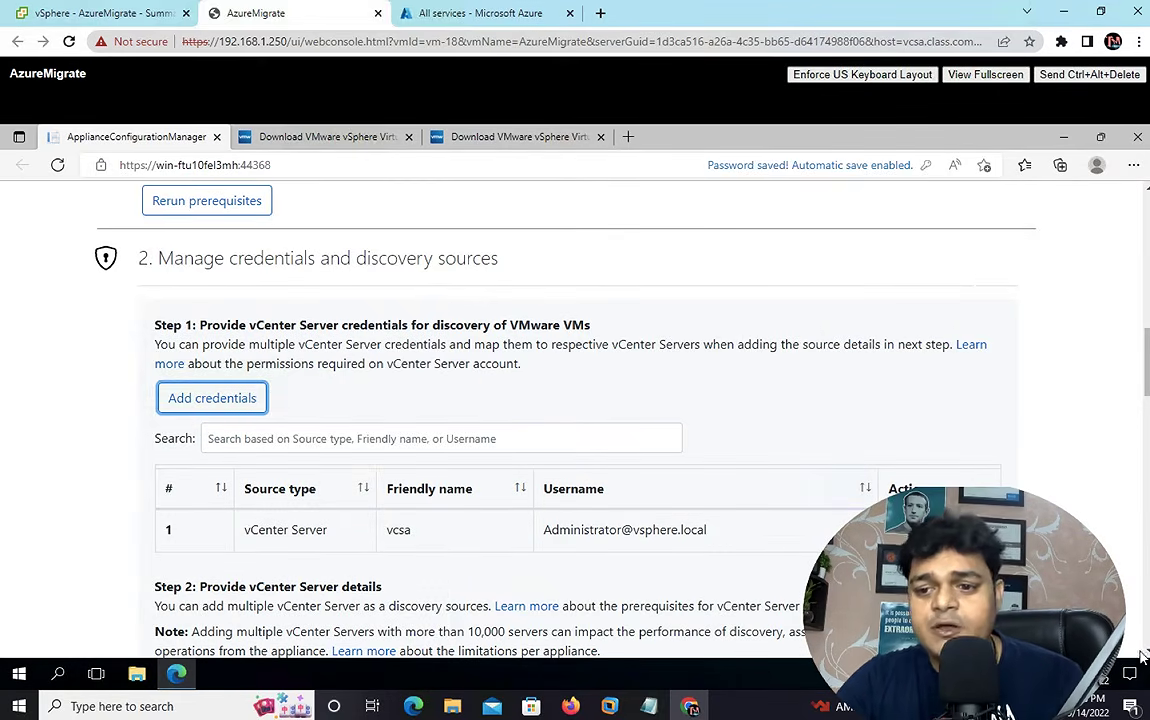
click(1146, 653)
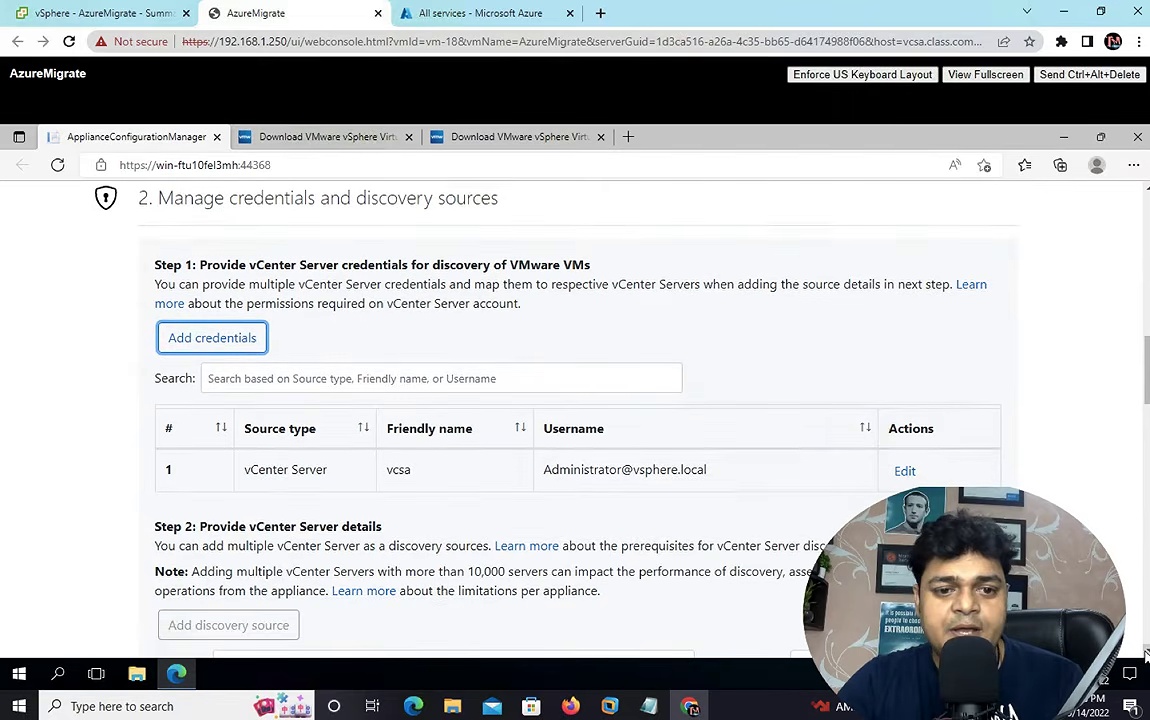
click(1146, 653)
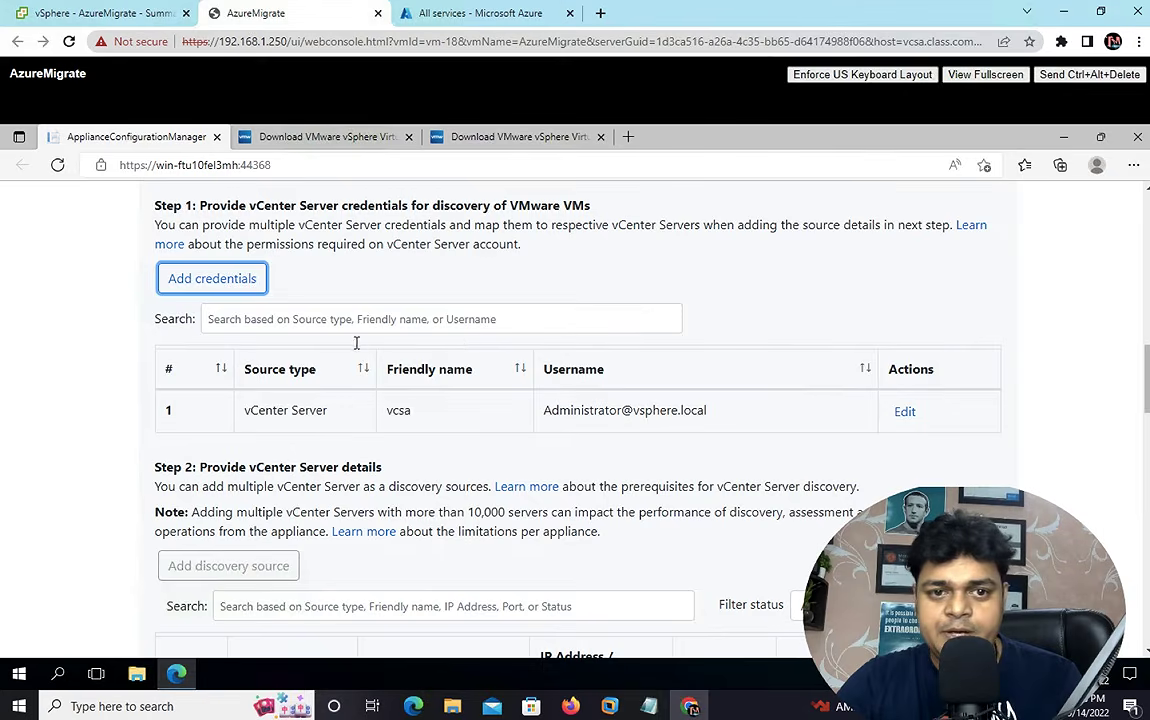
- Scroll through the setup page and back to the top to review the prerequisite checks
scroll(400, 400, down, 10)
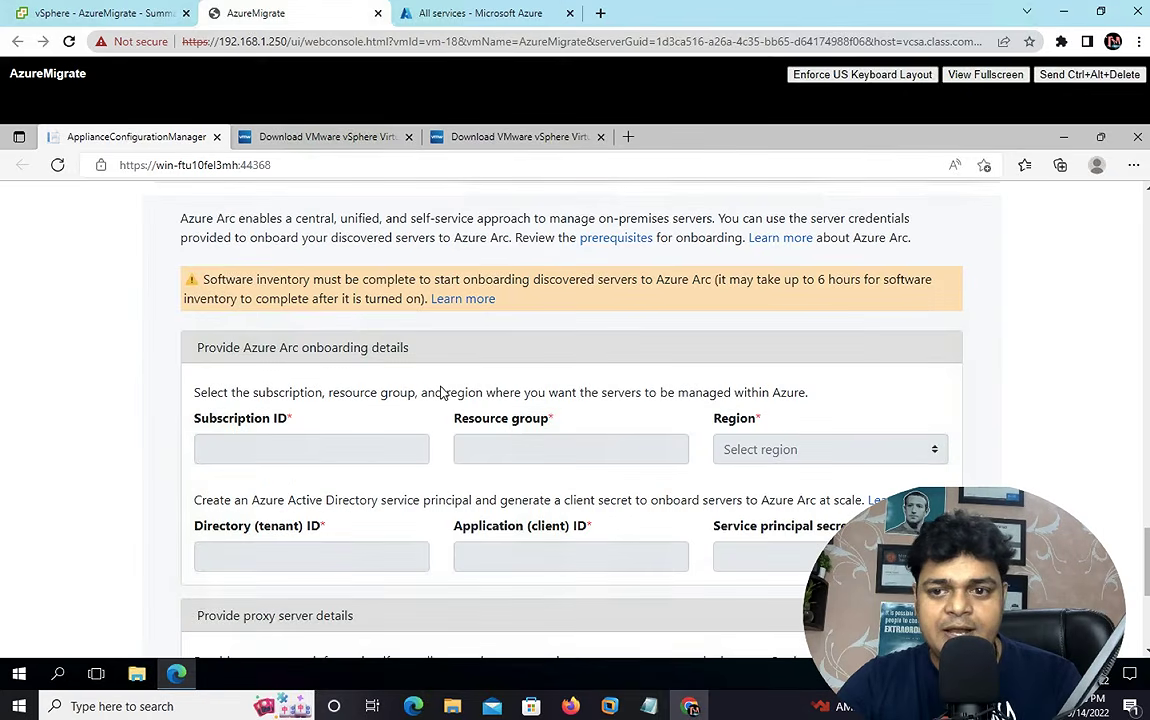
scroll(1040, 300, up, 1)
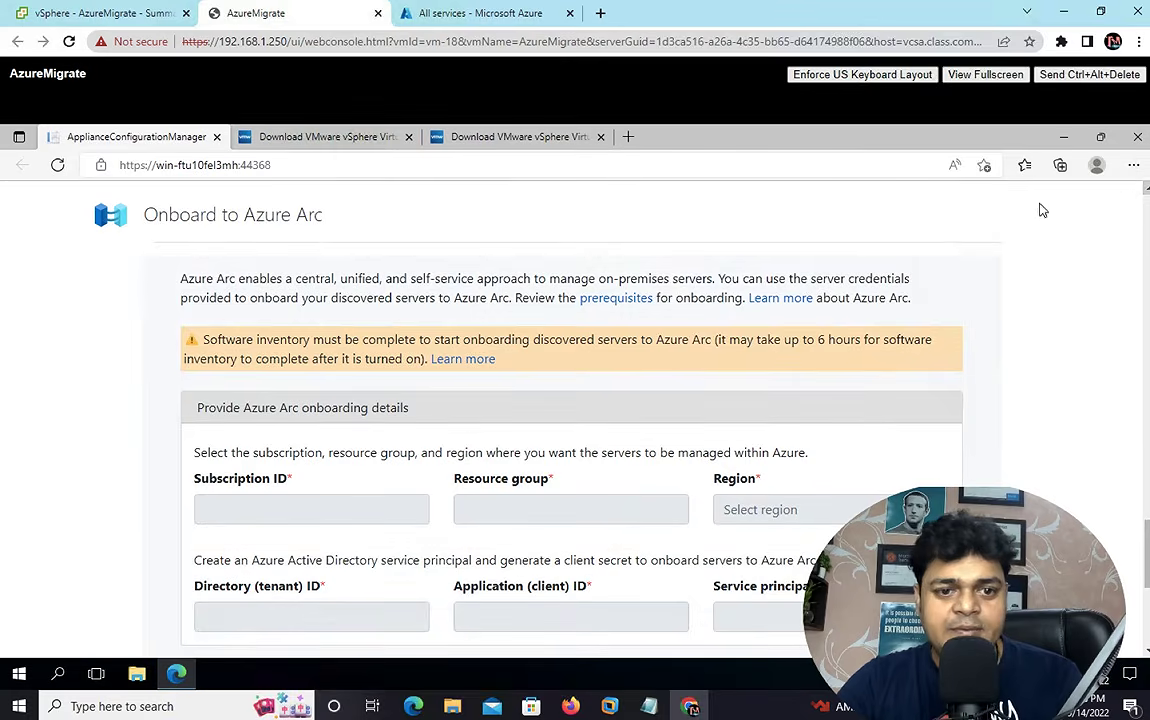
scroll(570, 400, up, 3)
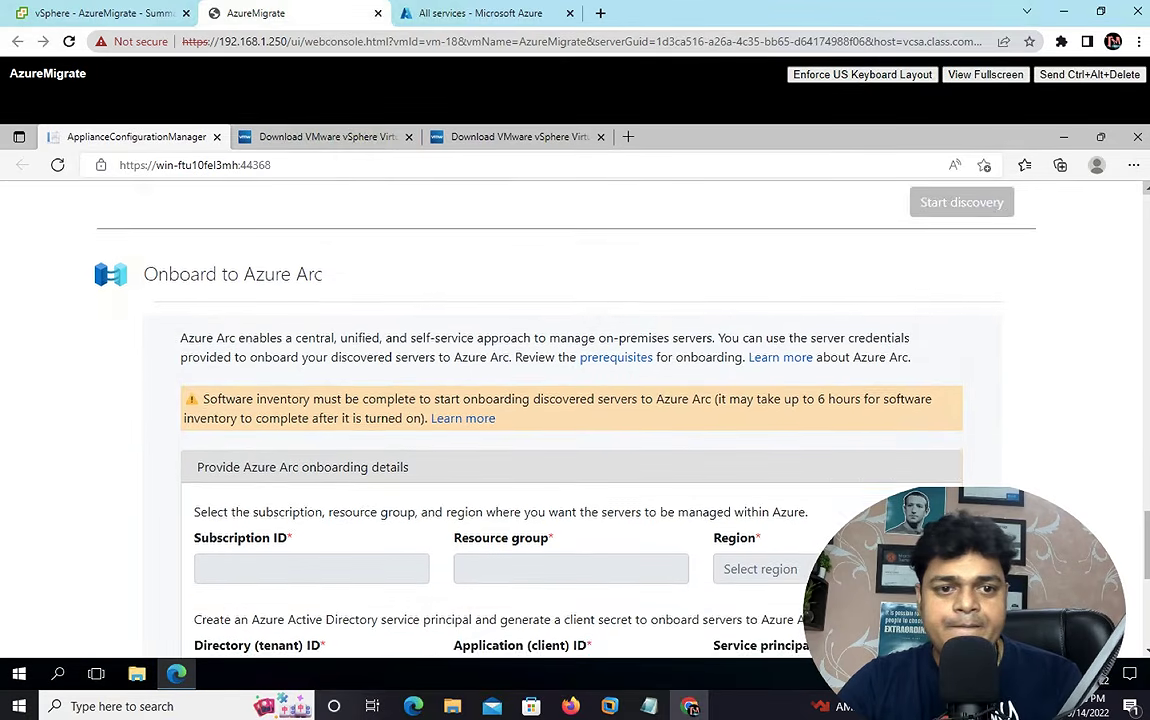
scroll(575, 400, up, 3)
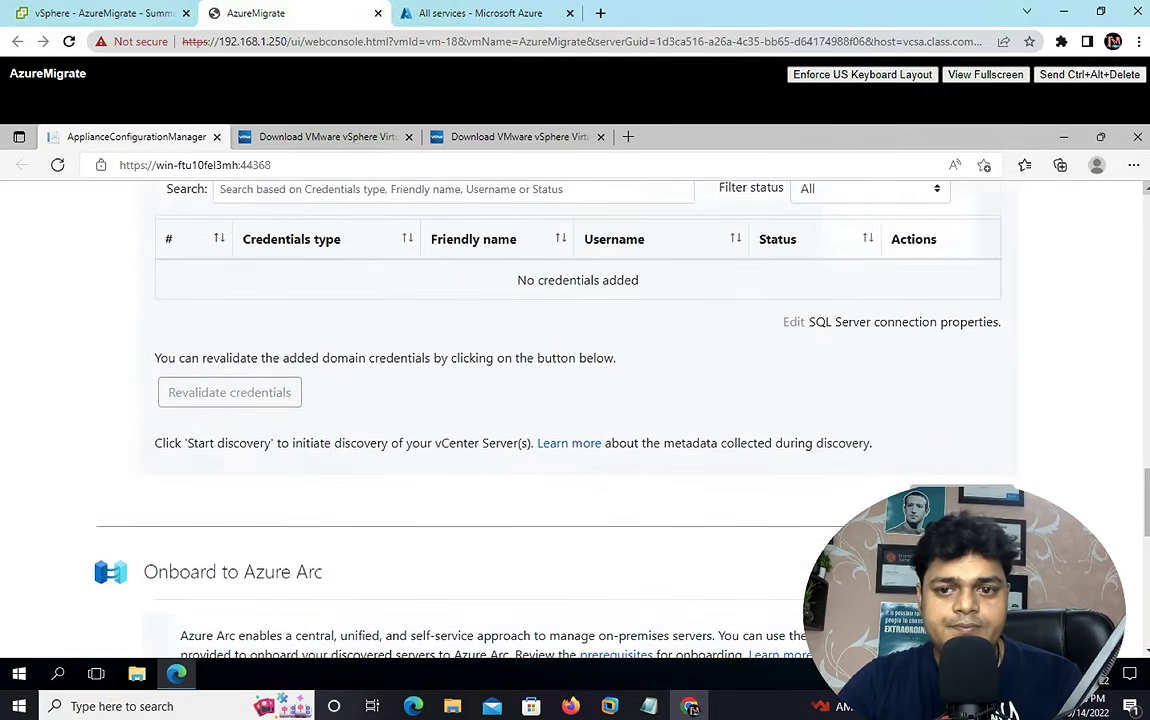
scroll(575, 400, up, 2)
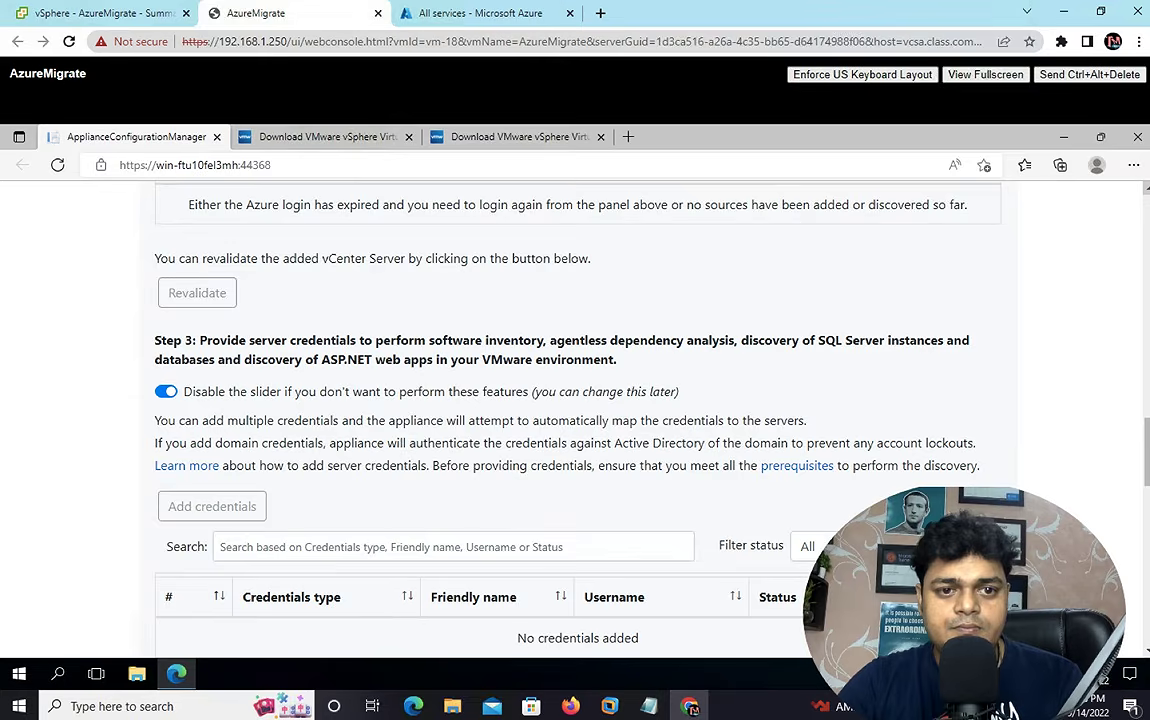
scroll(575, 400, up, 2)
scroll(575, 400, up, 1)
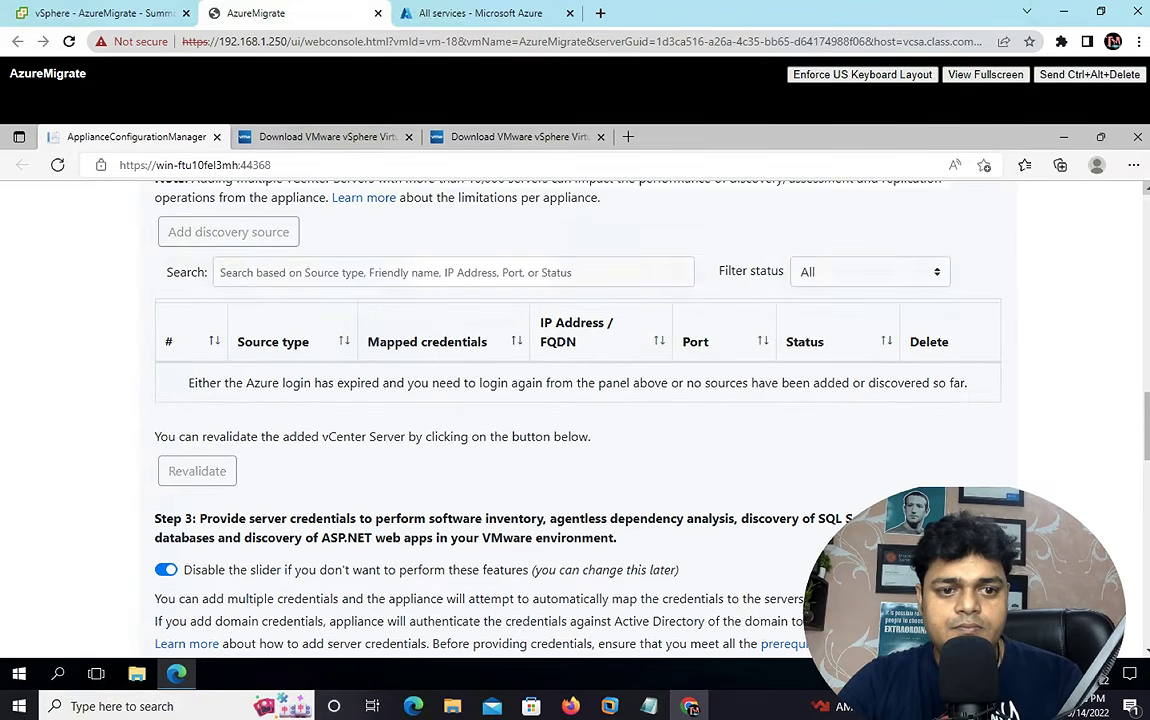
scroll(575, 400, up, 1)
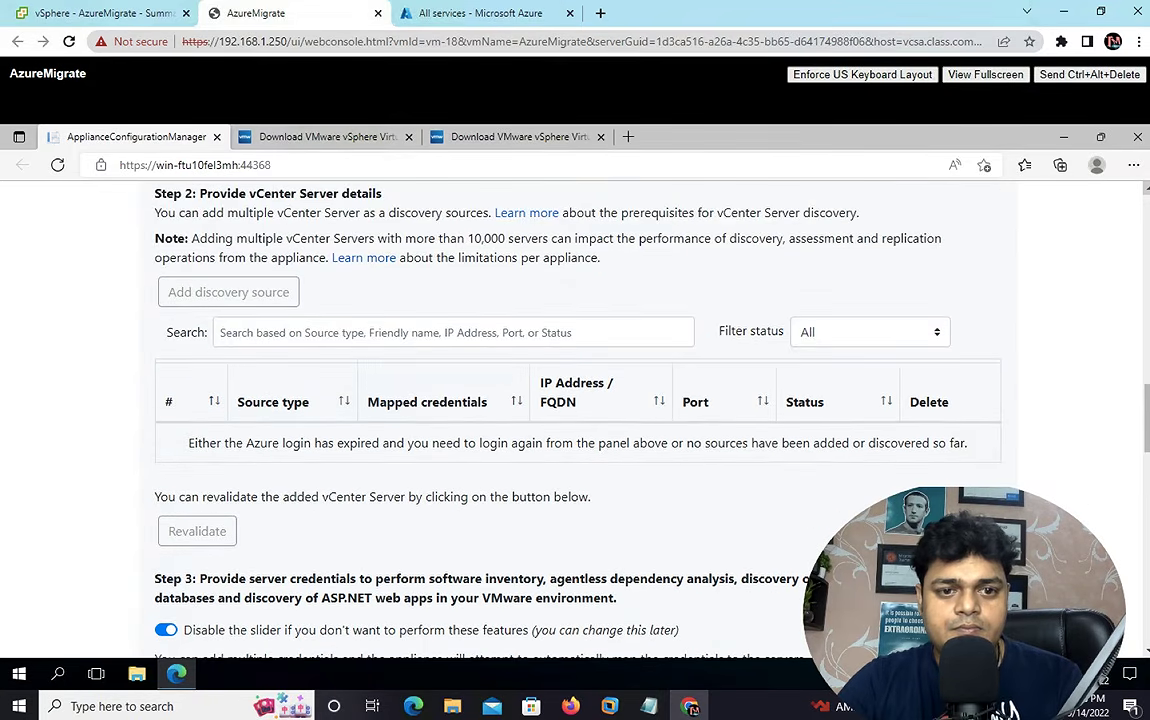
scroll(575, 400, up, 1)
scroll(575, 400, up, 1)
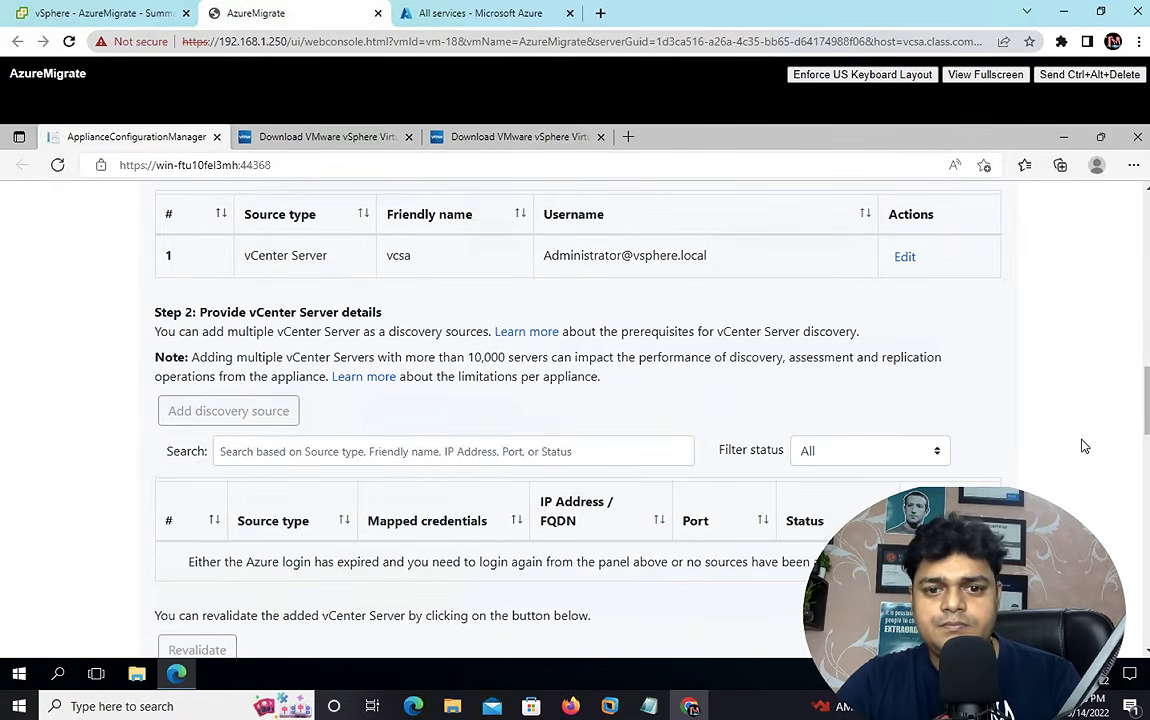
scroll(1020, 375, up, 15)
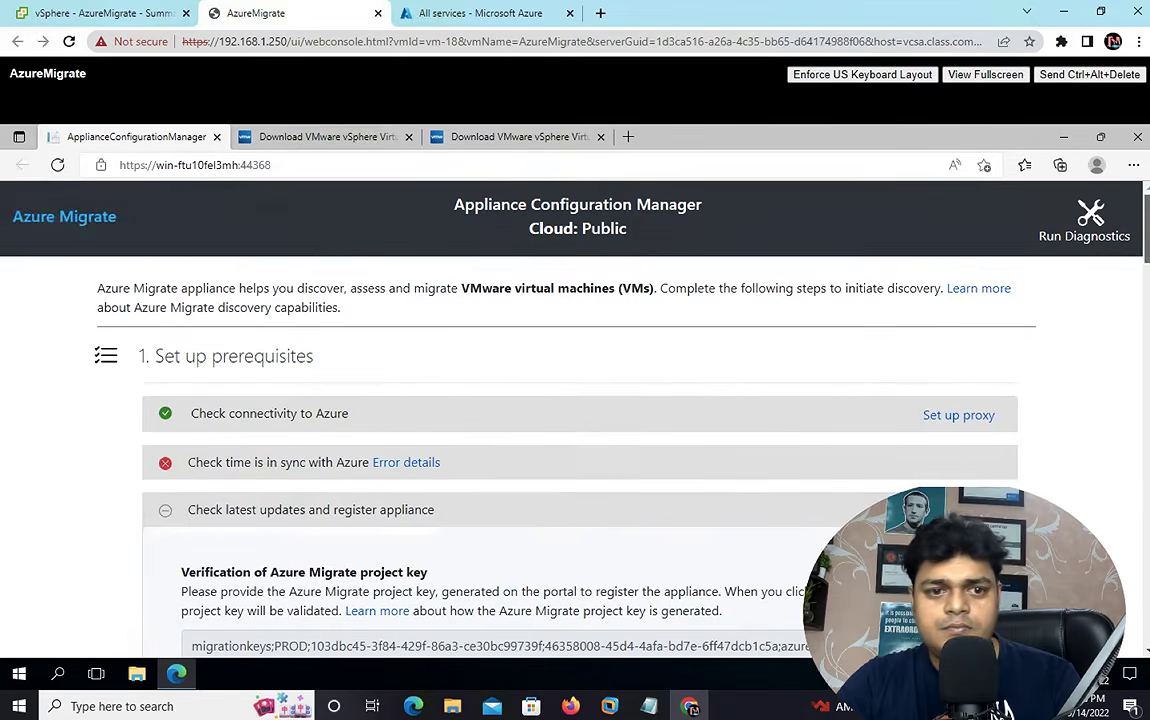
- Open the error details for 'Check time is in sync with Azure', showing internet time isn't synced
click(396, 461)
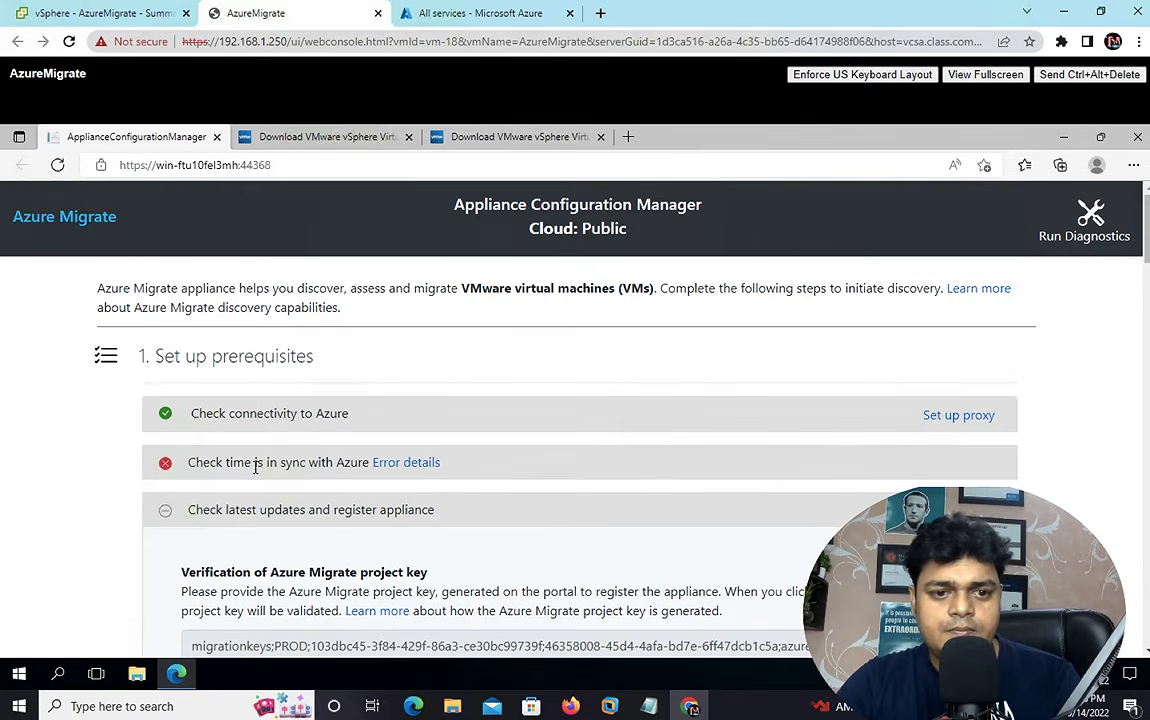
mouse_move(393, 462)
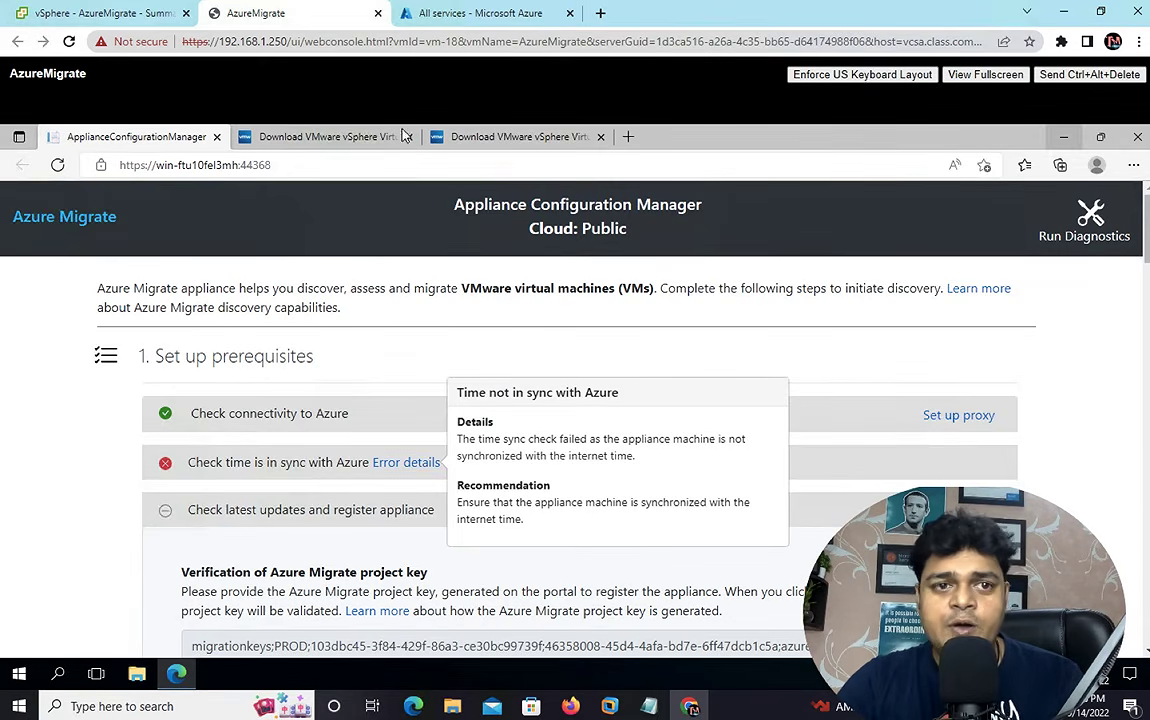
- Enable 'Synchronize guest time with host' under VMware Tools for the AzureMigrate VM and save
click(131, 17)
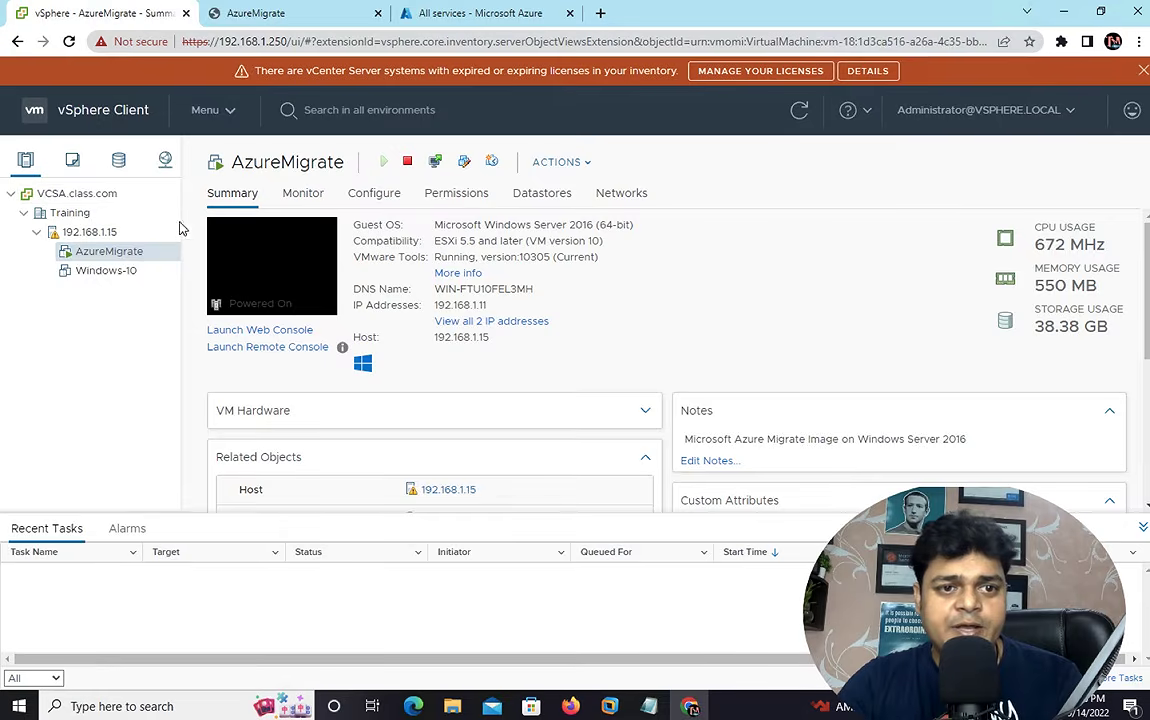
right_click(118, 254)
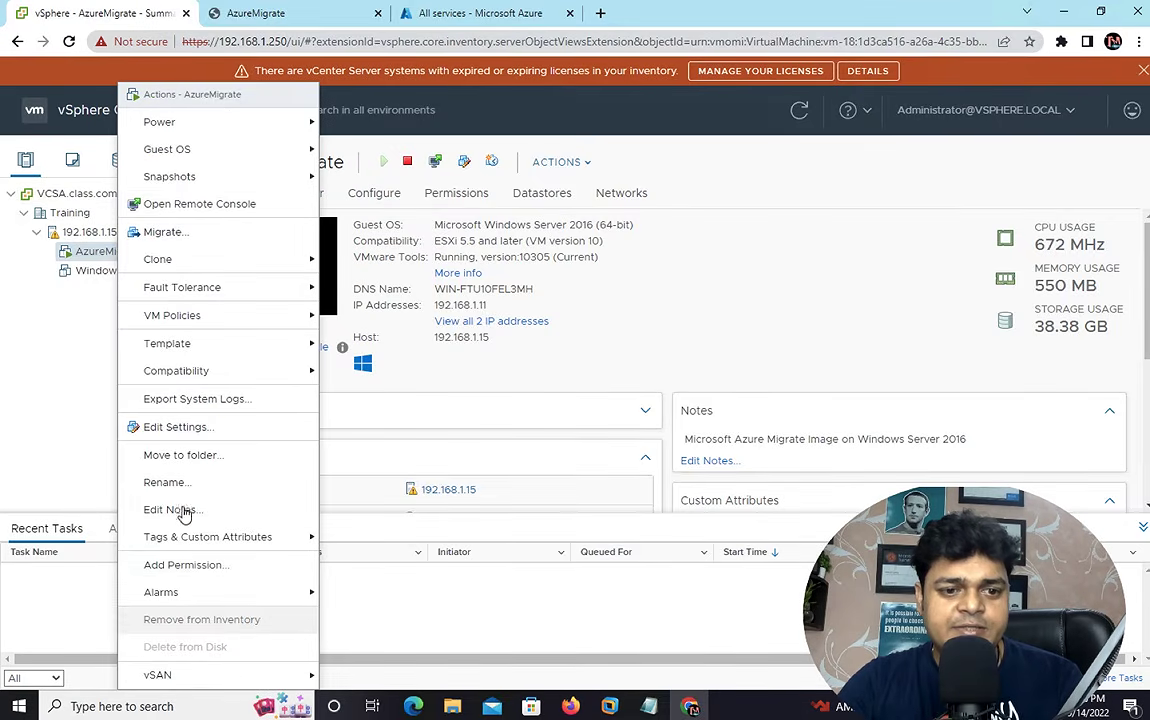
click(175, 427)
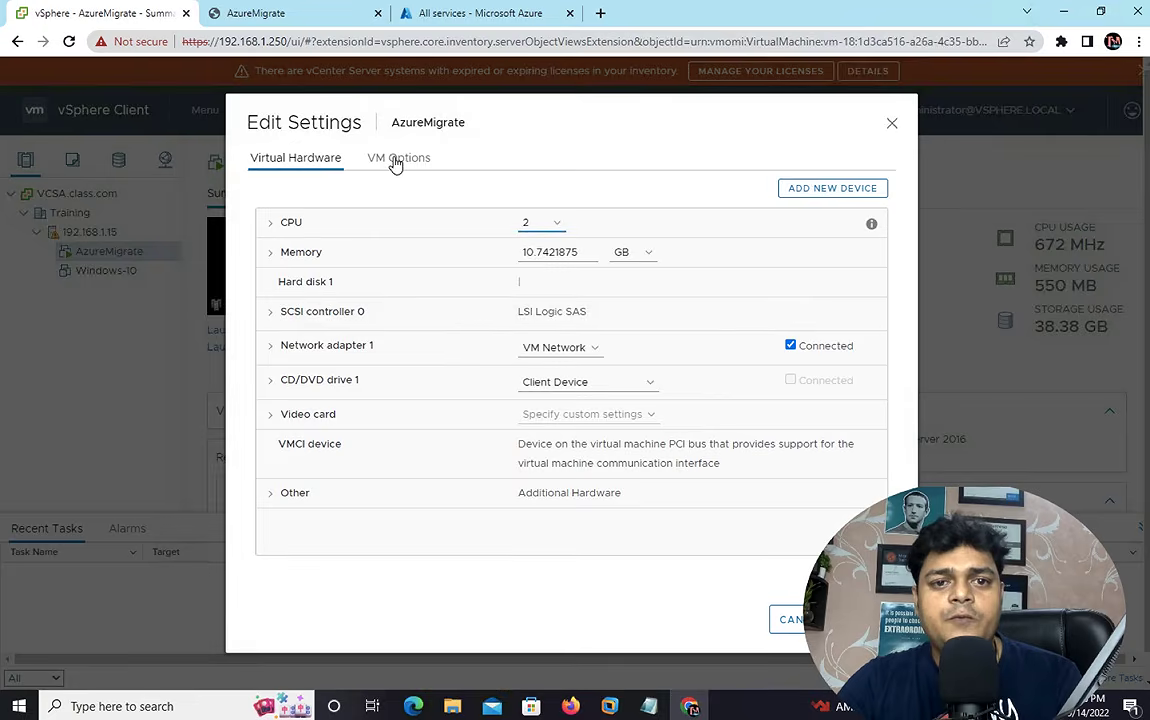
click(397, 160)
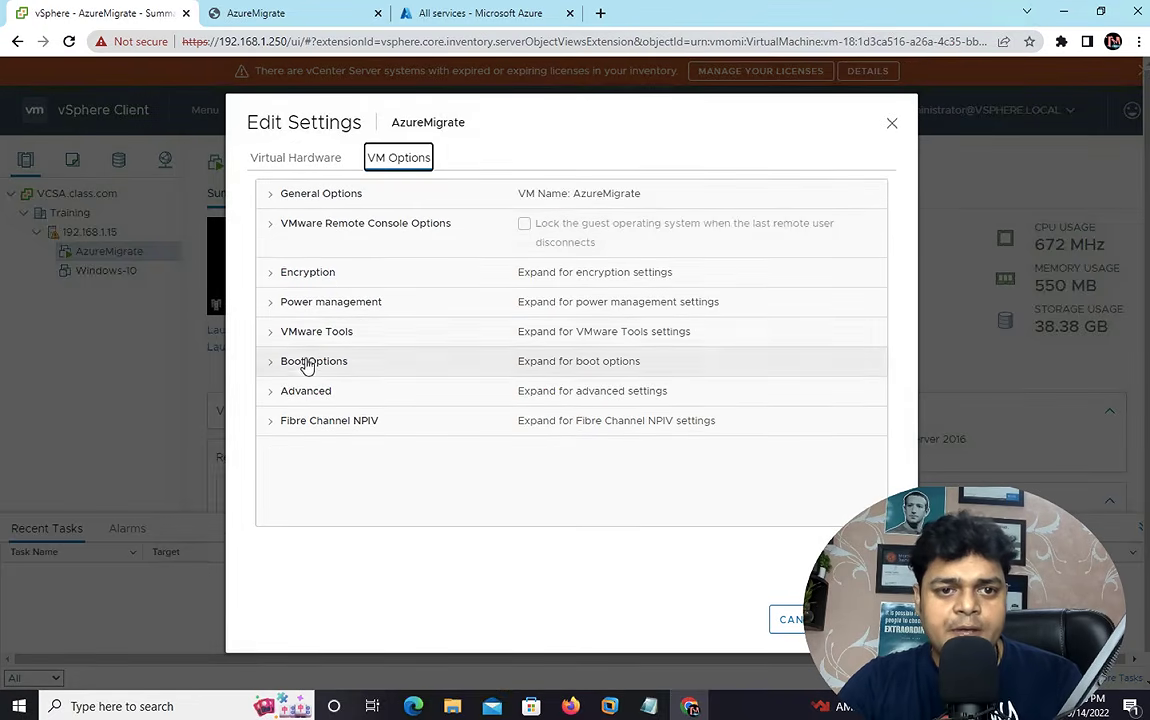
click(274, 199)
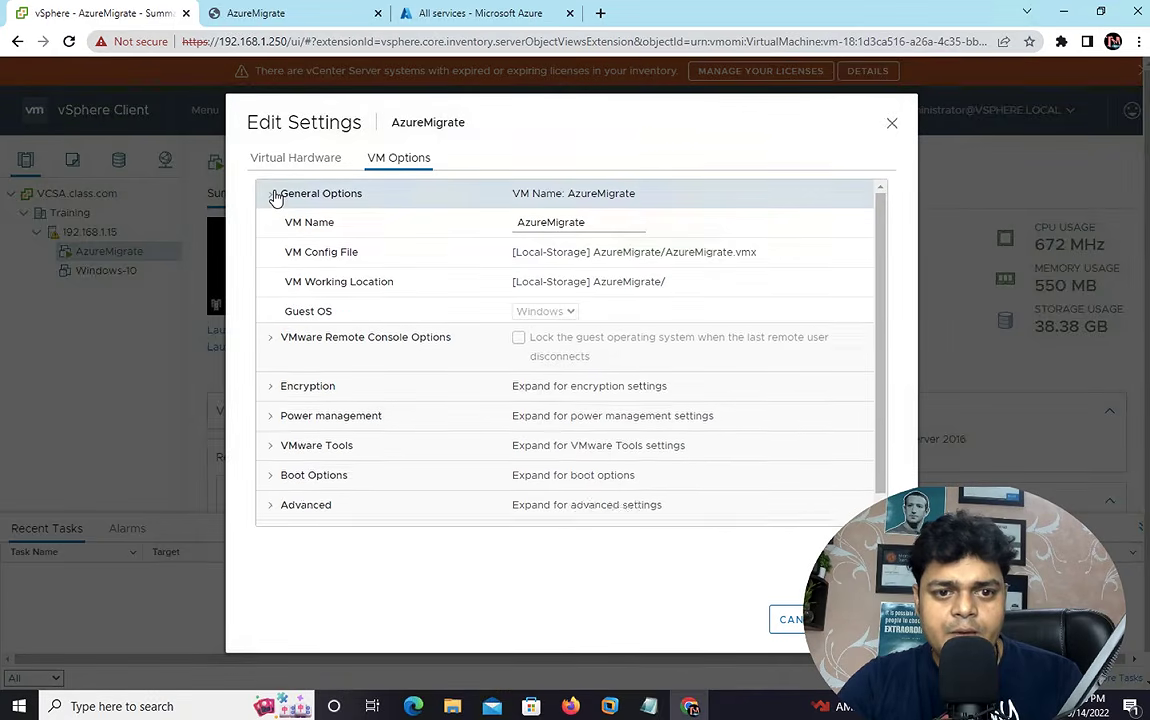
click(274, 197)
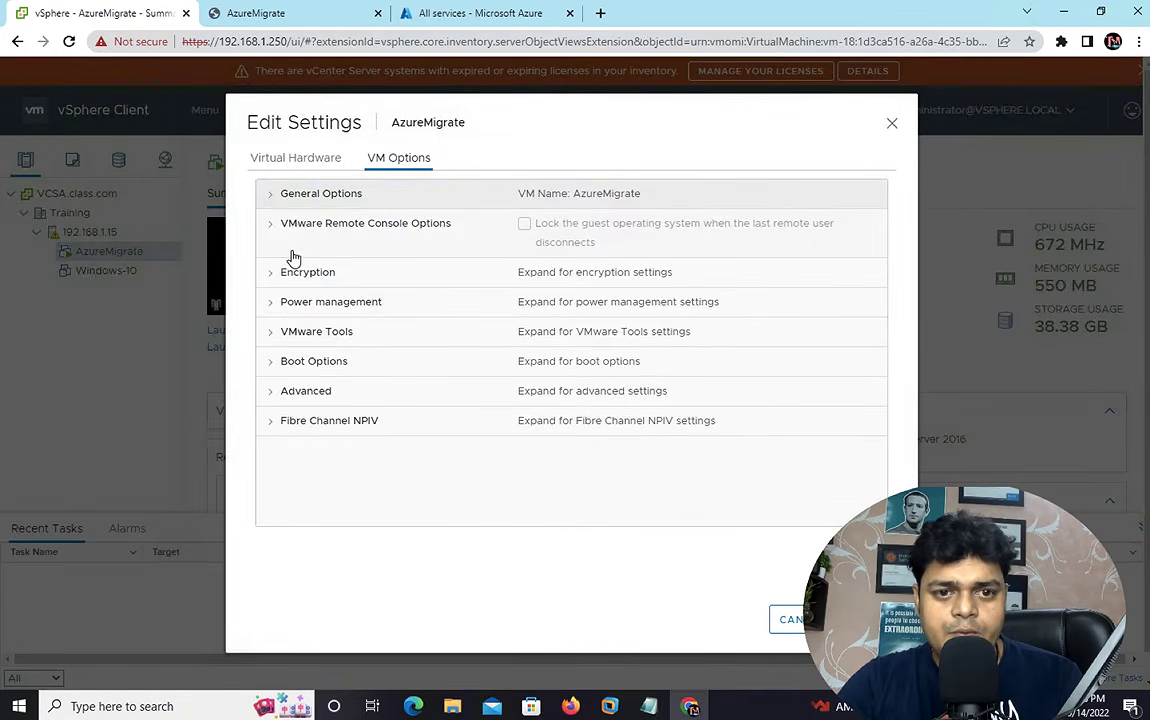
click(275, 333)
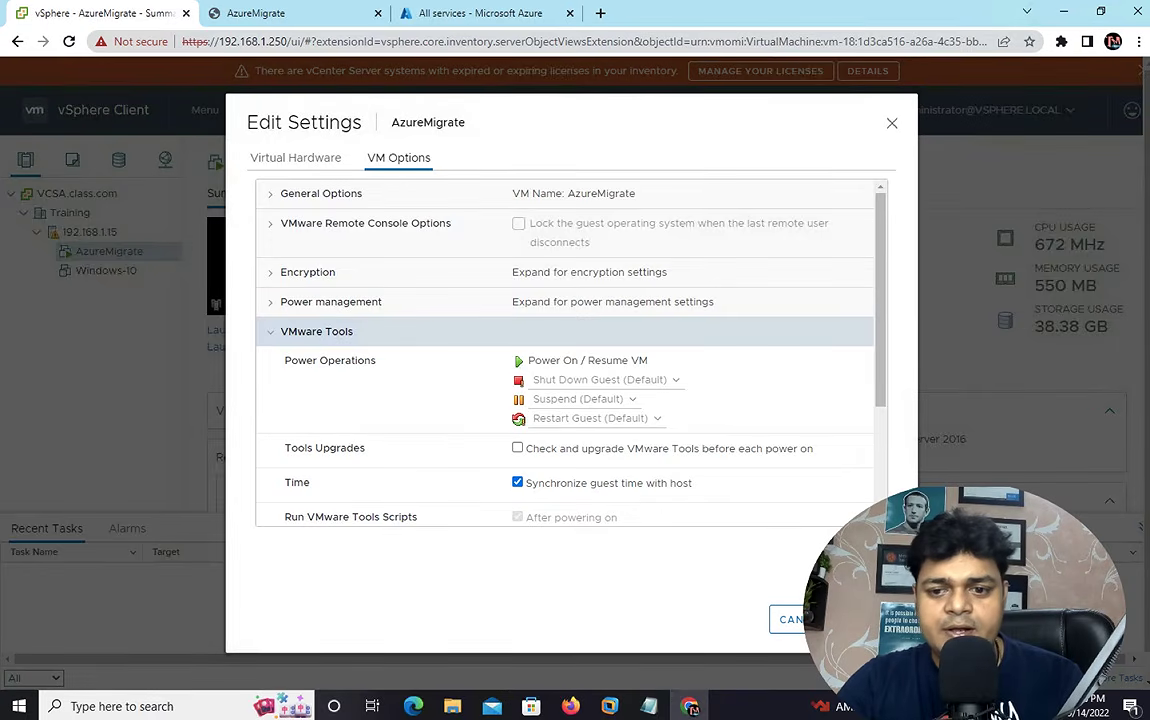
click(872, 619)
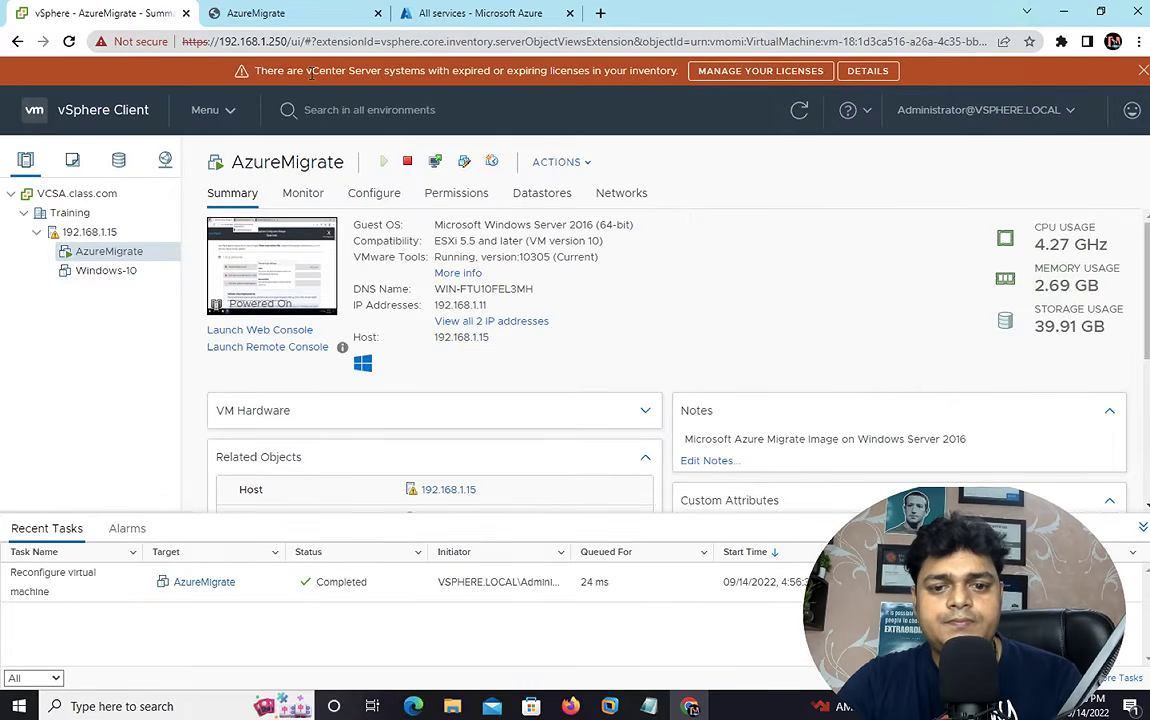
- Reload the Appliance Configuration Manager page in the AzureMigrate console so time sync passes
click(234, 10)
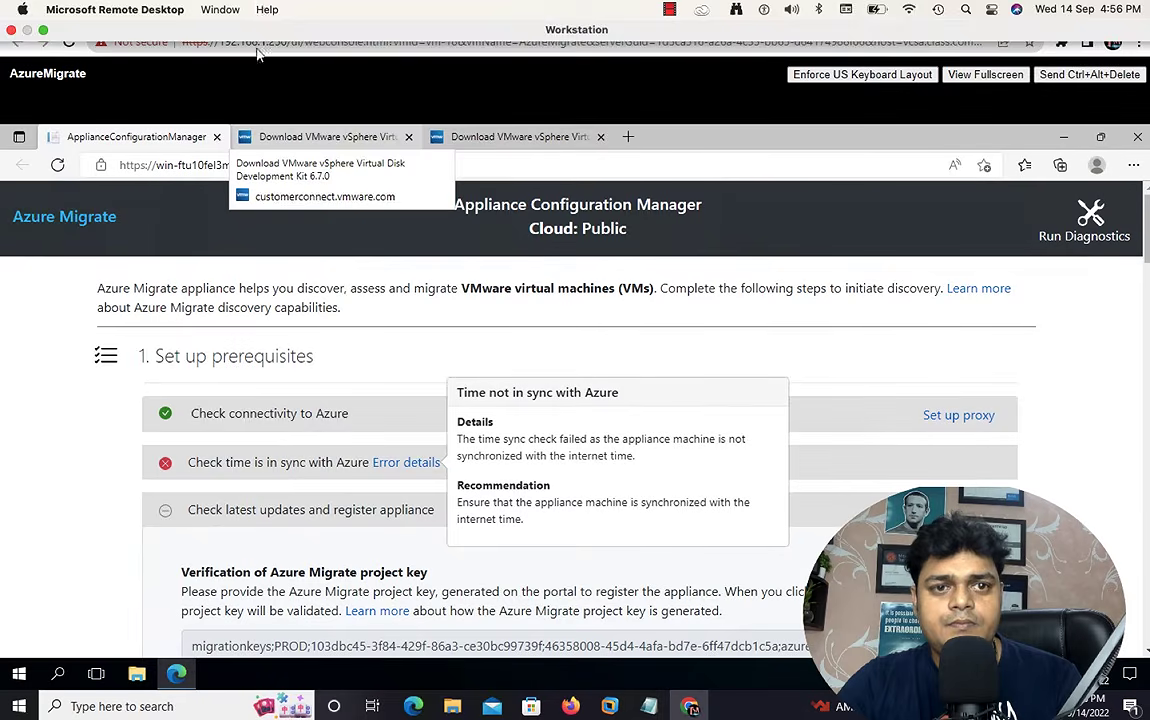
click(57, 165)
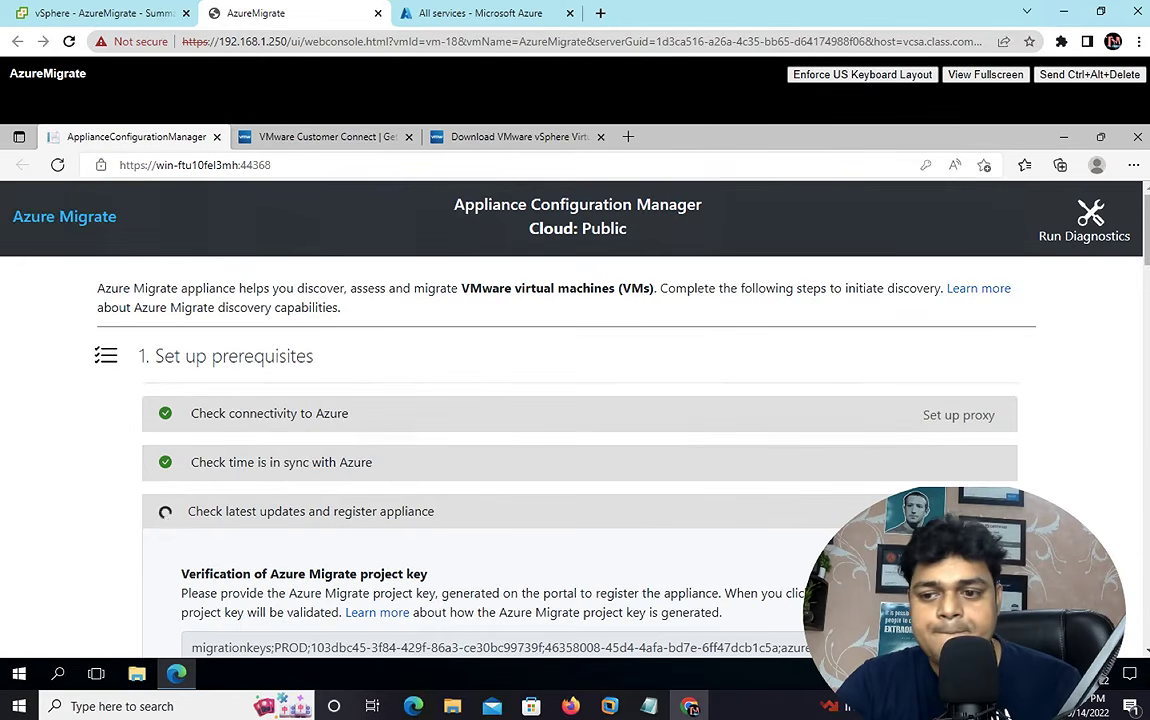
- Scroll Set up prerequisites until updates, registration and the VDDK check show green ticks
scroll(575, 420, down, 1)
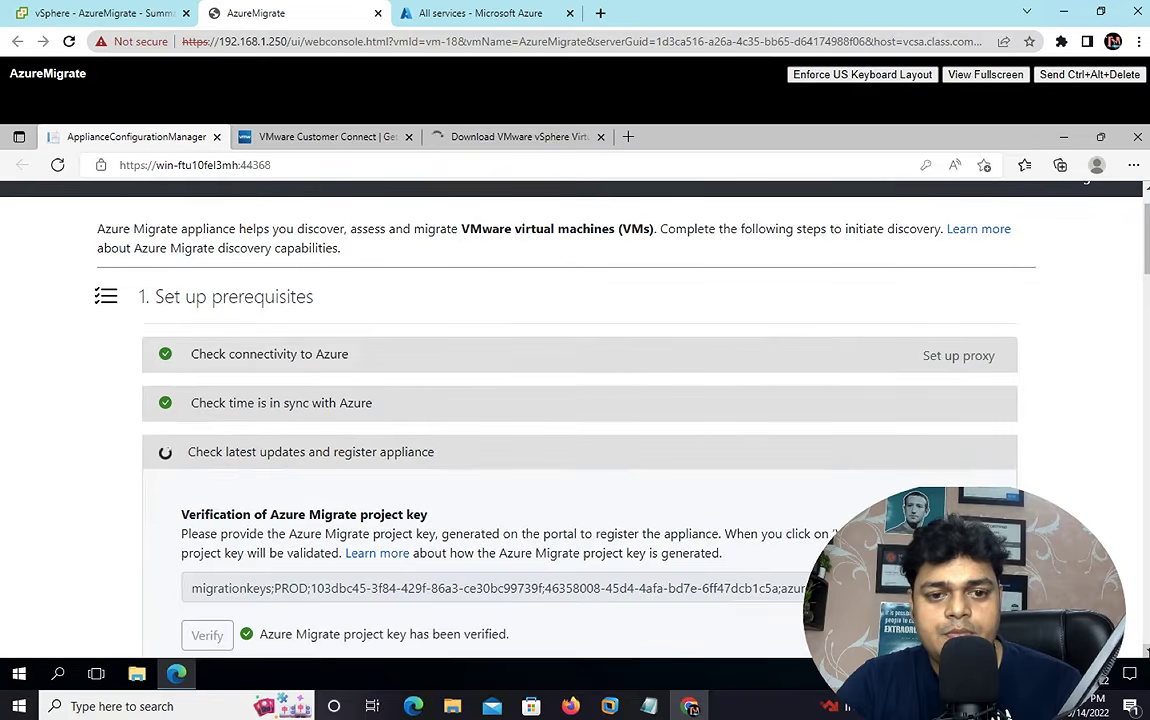
scroll(575, 420, down, 1)
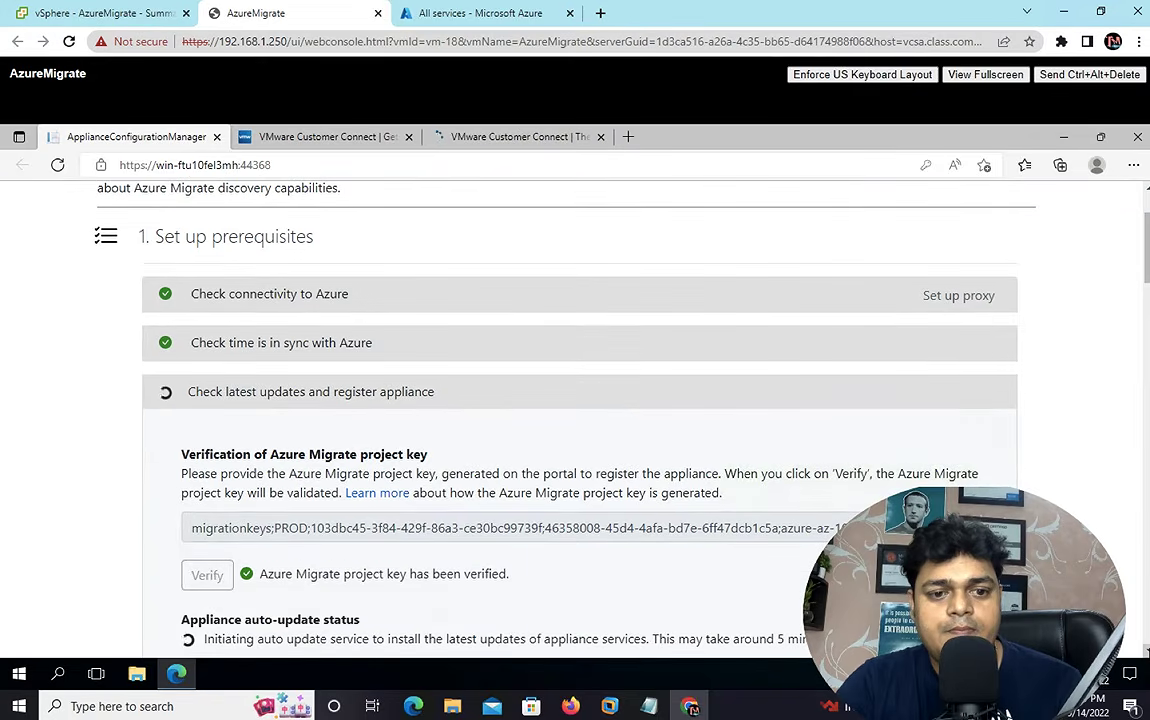
scroll(575, 420, down, 1)
scroll(575, 420, down, 1)
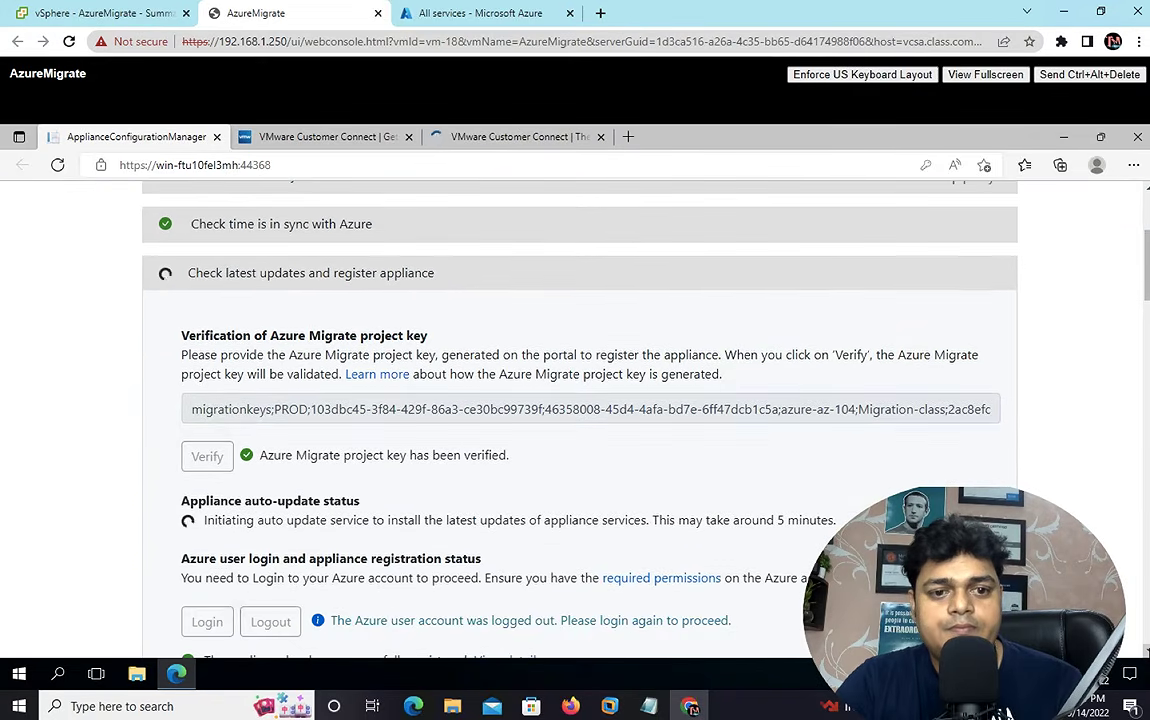
scroll(575, 420, down, 1)
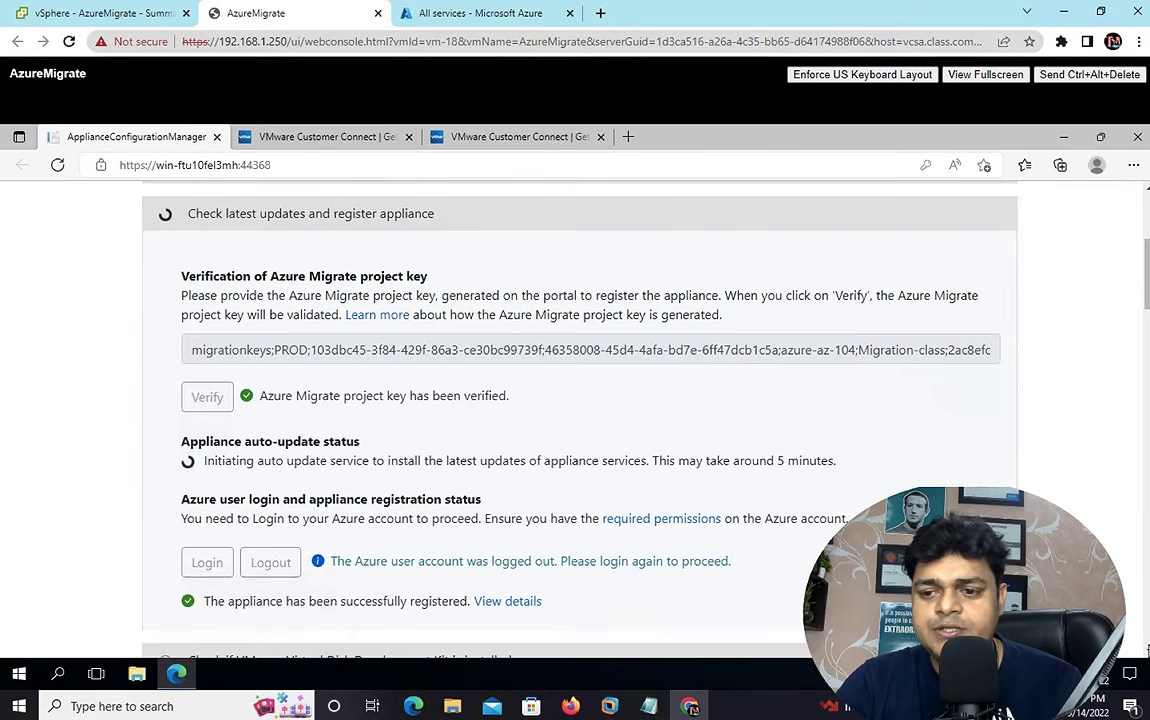
scroll(580, 420, down, 1)
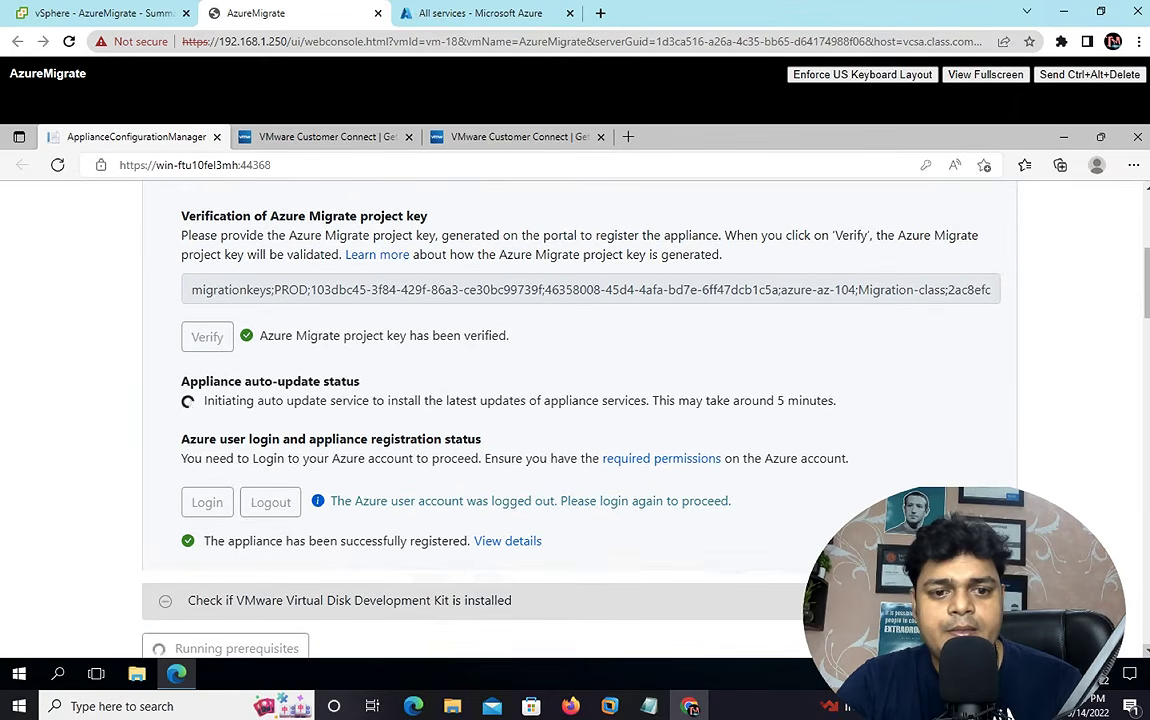
scroll(580, 420, down, 1)
scroll(580, 420, down, 1)
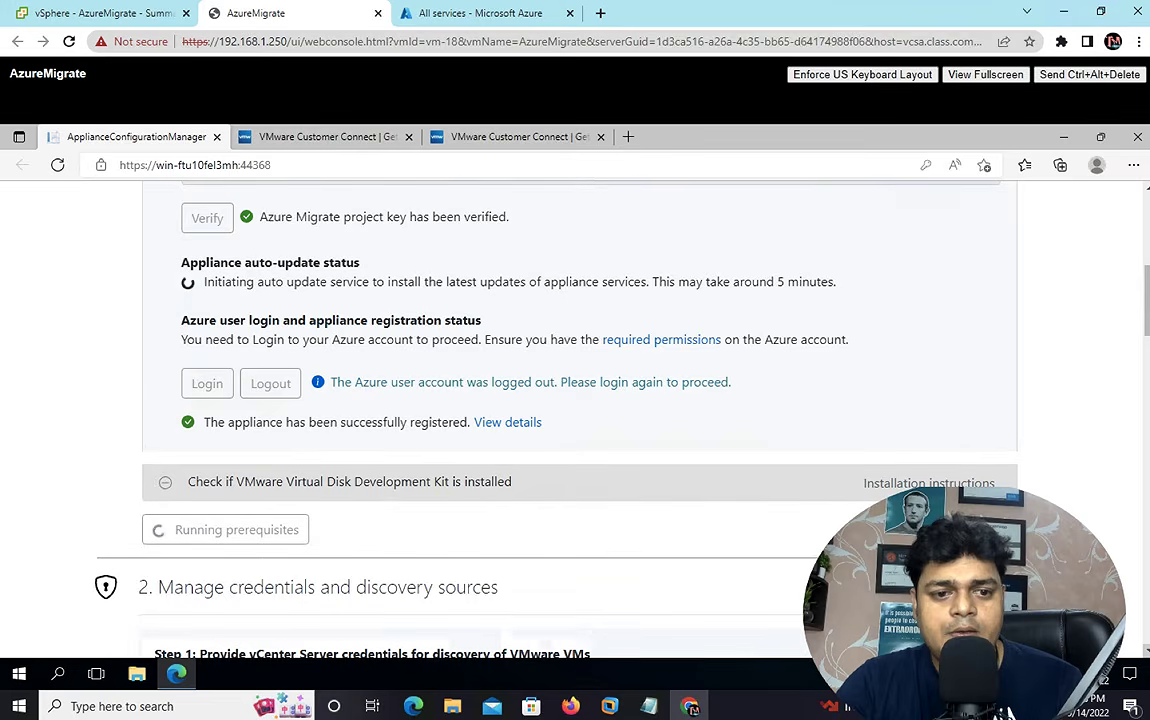
scroll(580, 420, down, 2)
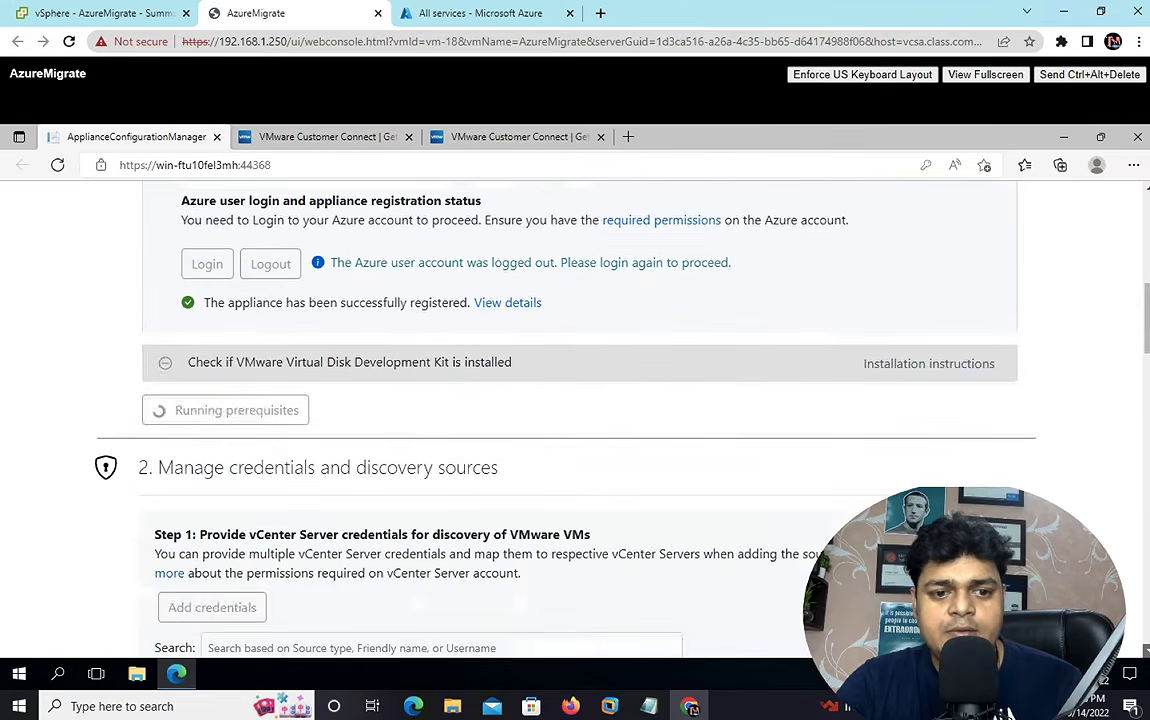
scroll(580, 420, down, 4)
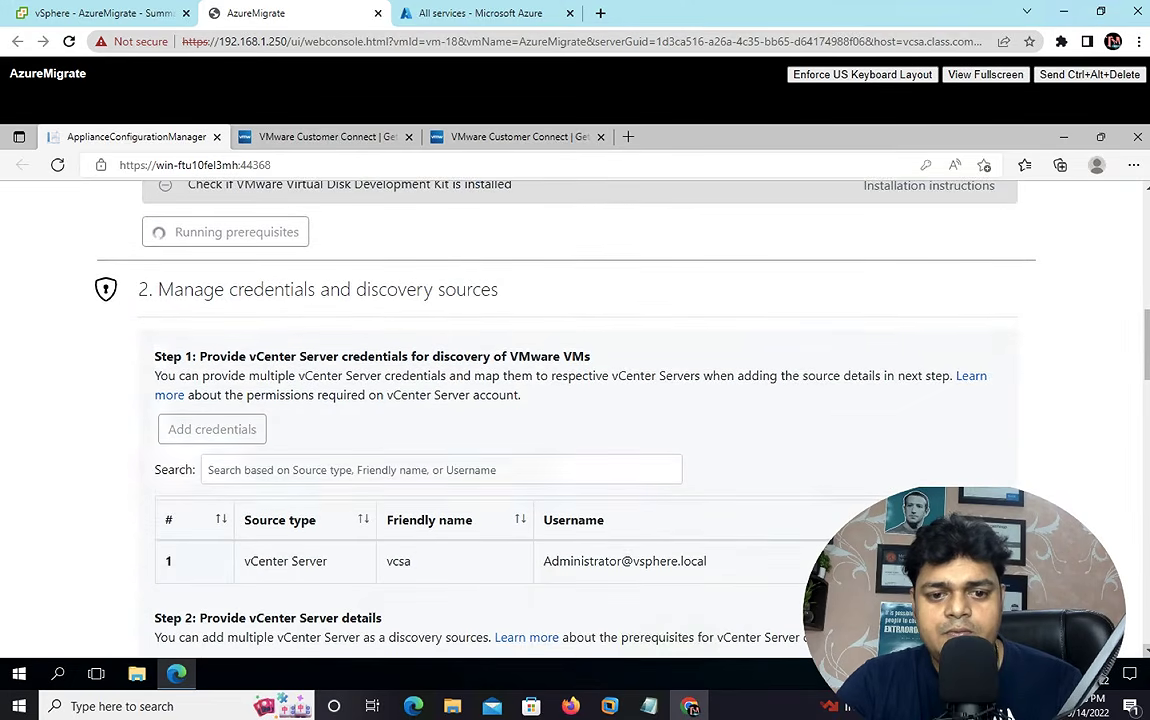
scroll(580, 420, down, 2)
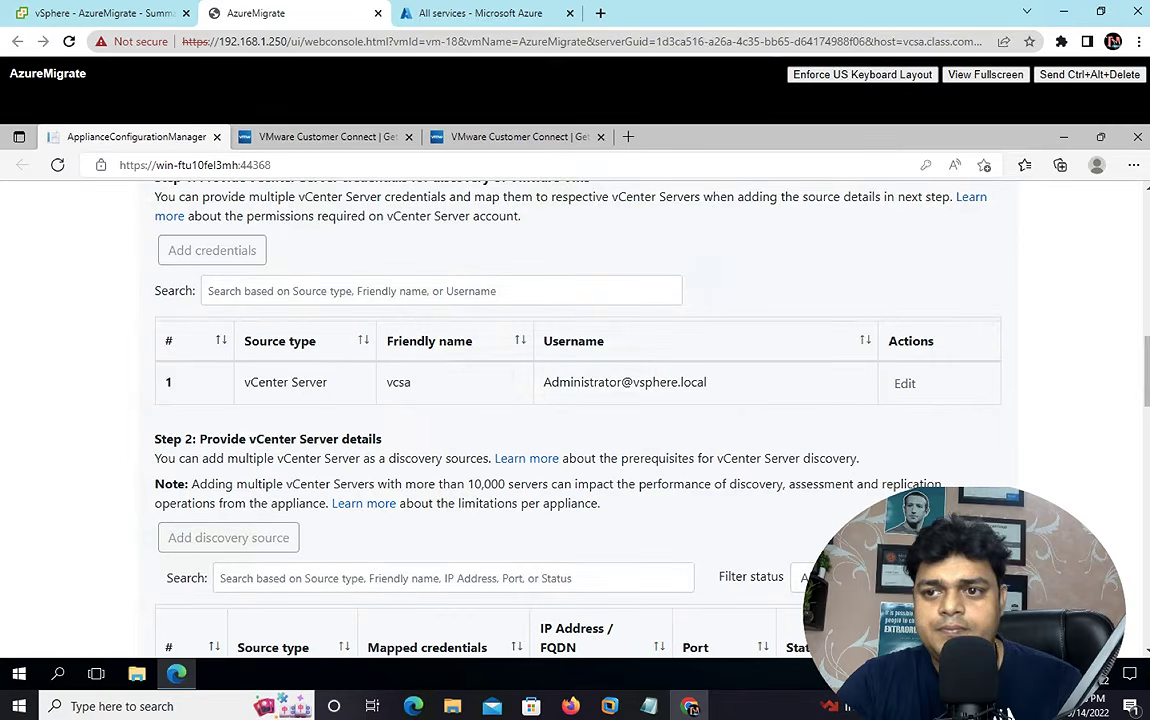
scroll(1147, 195, up, 10)
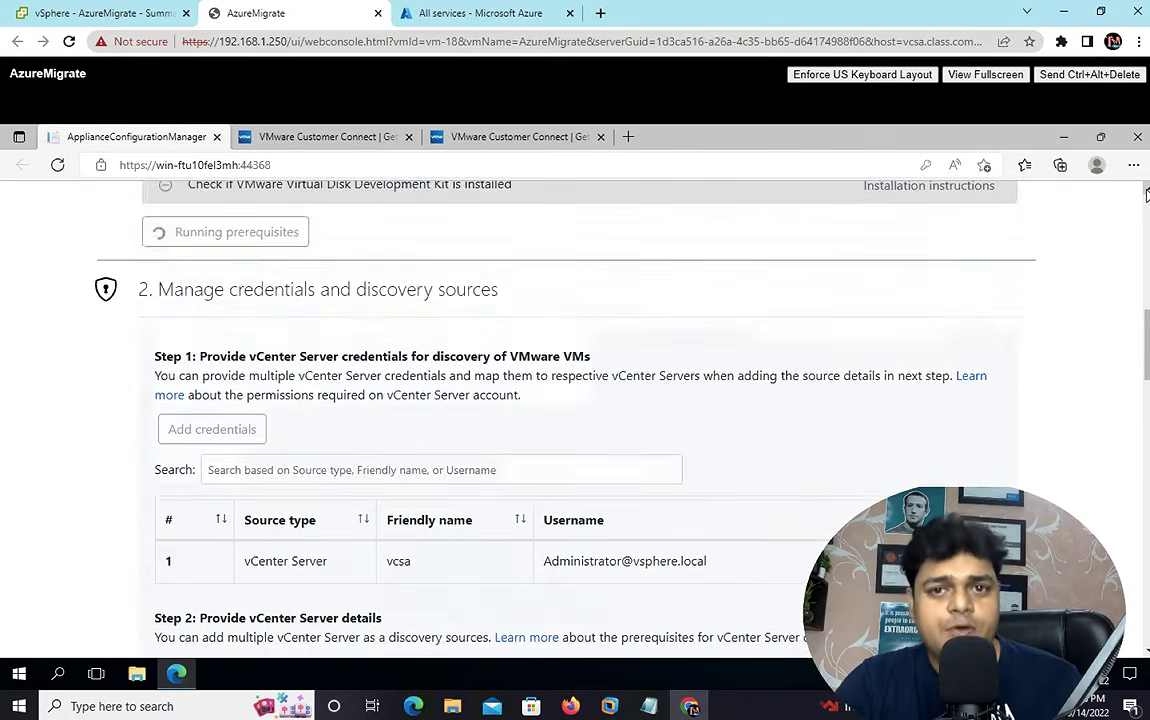
scroll(1147, 195, up, 6)
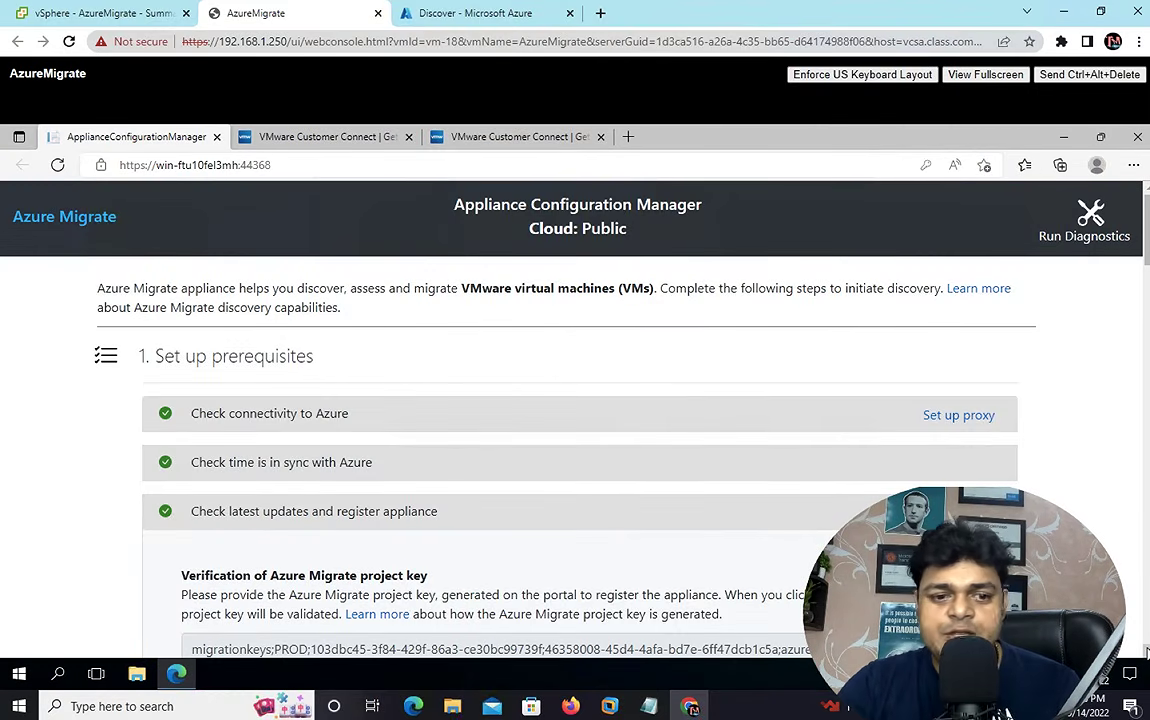
scroll(1146, 651, down, 5)
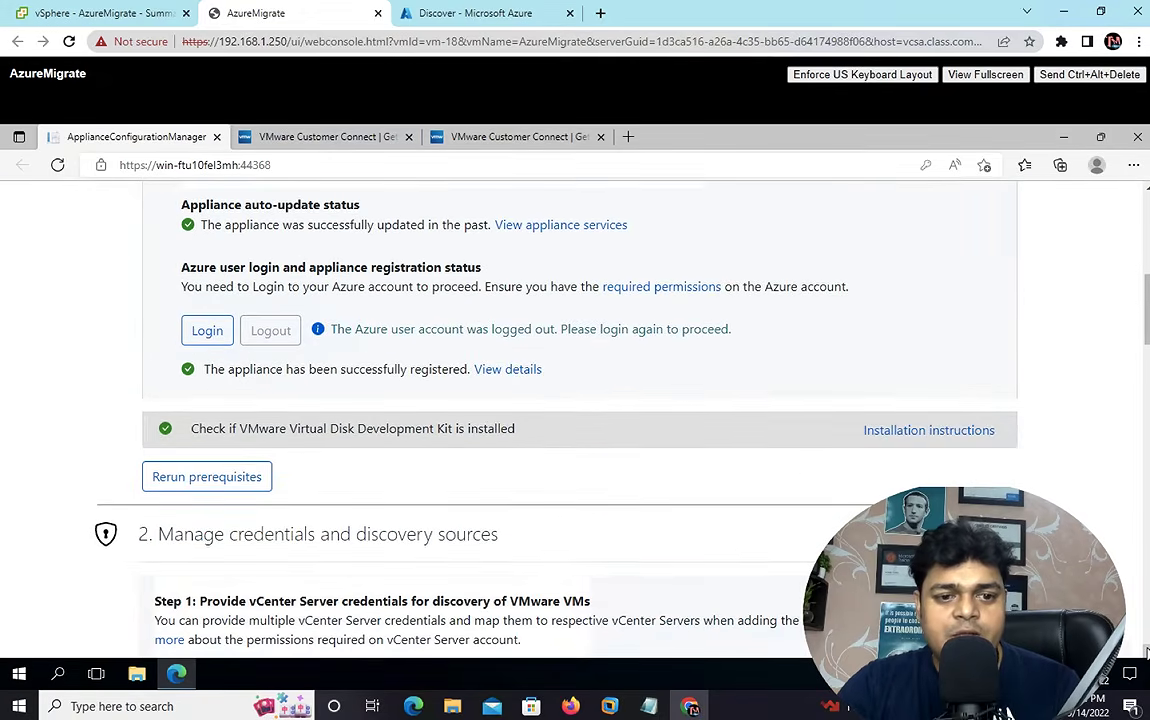
scroll(1146, 651, down, 3)
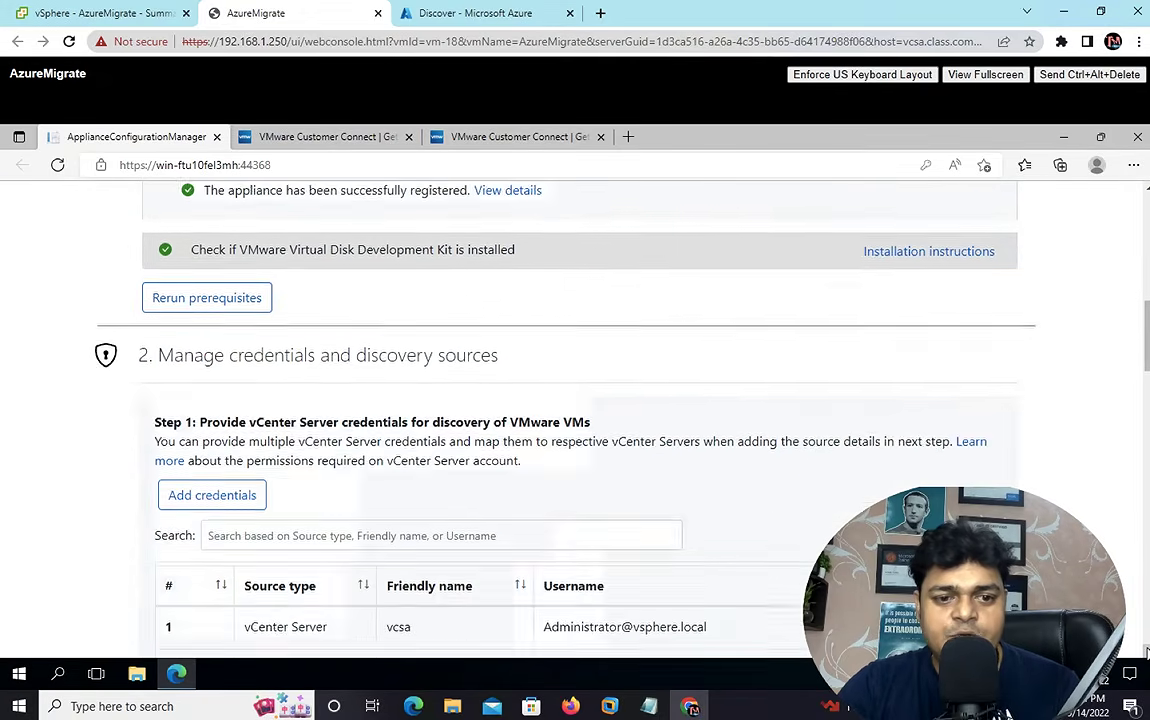
scroll(1146, 651, down, 3)
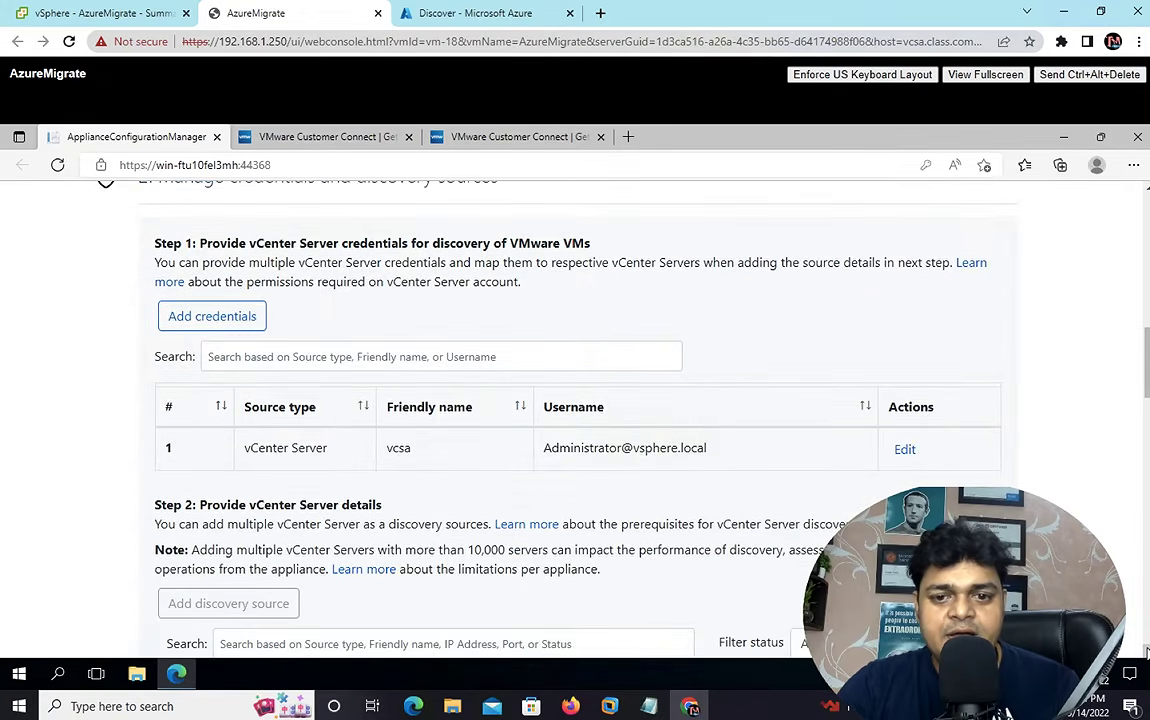
scroll(1146, 651, down, 3)
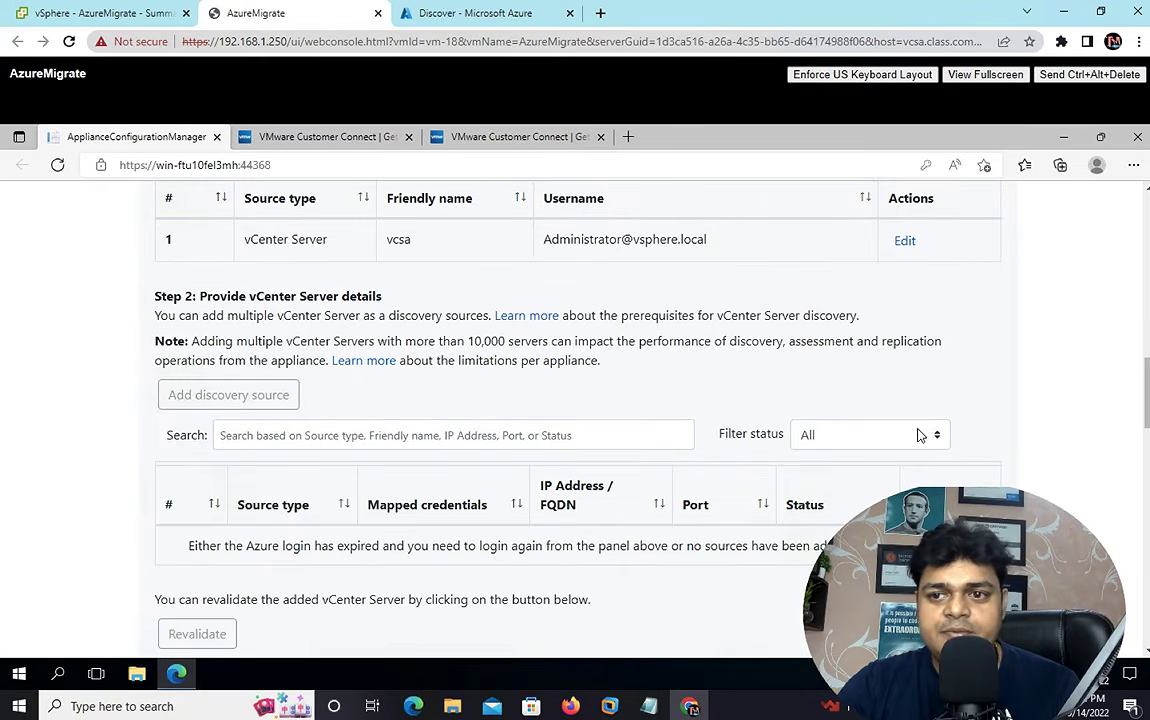
scroll(575, 420, up, 1)
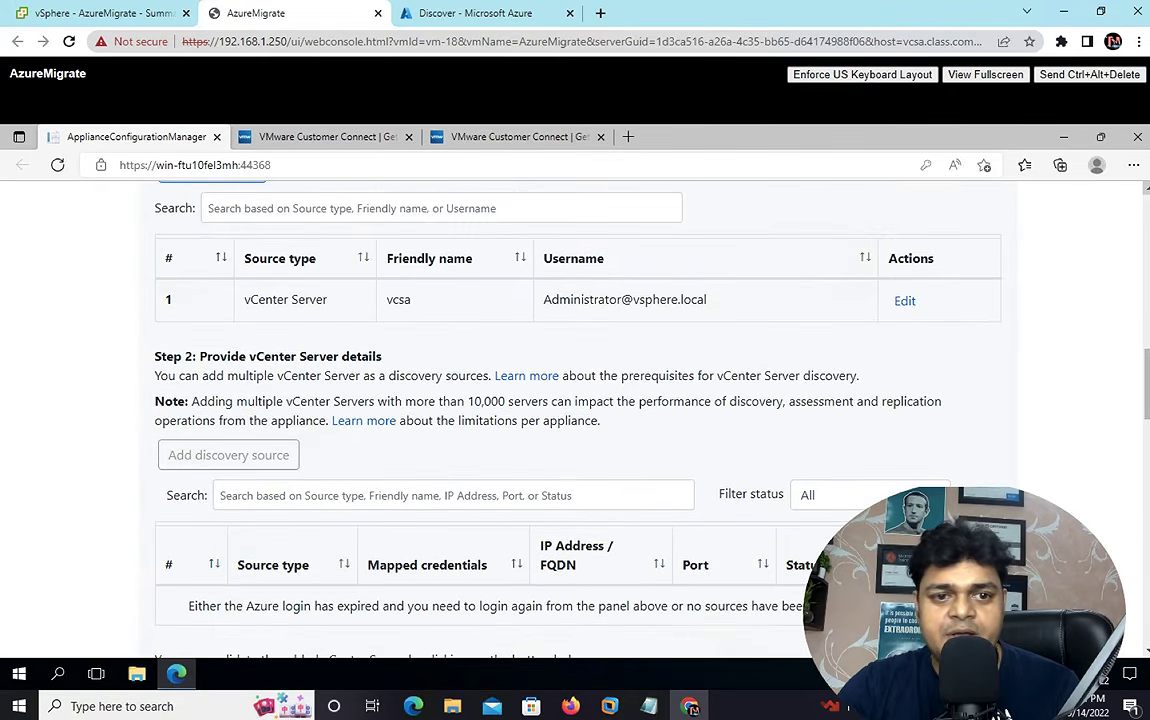
scroll(897, 190, up, 1)
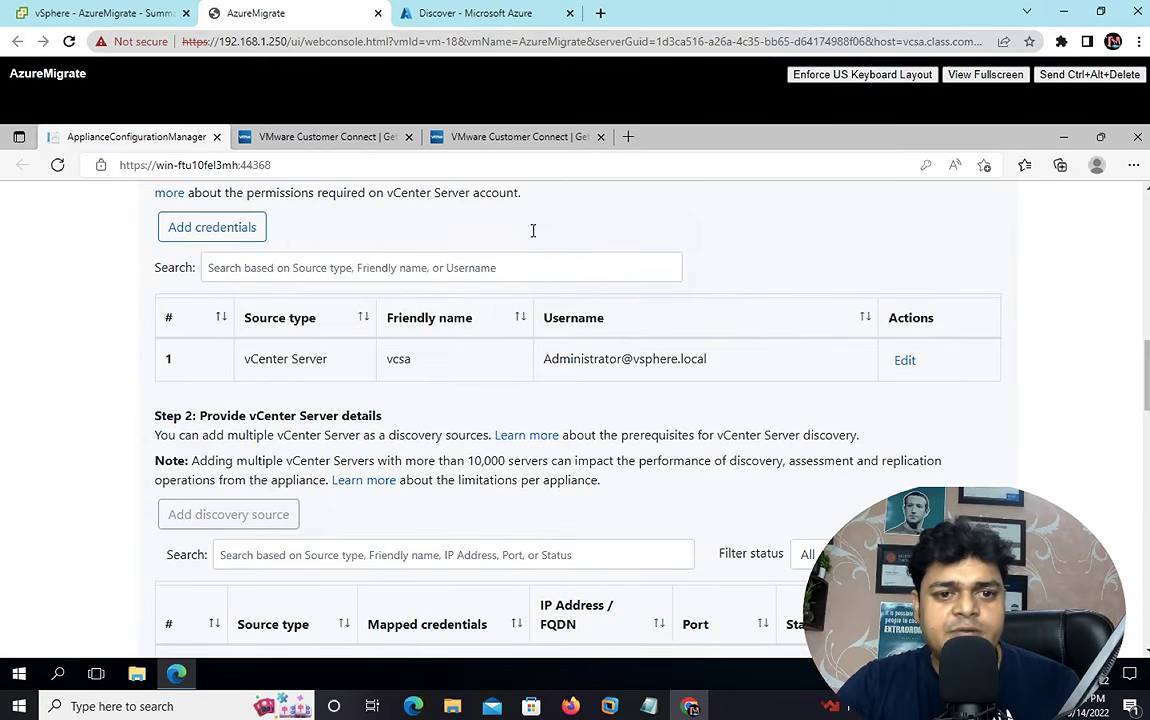
click(1148, 200)
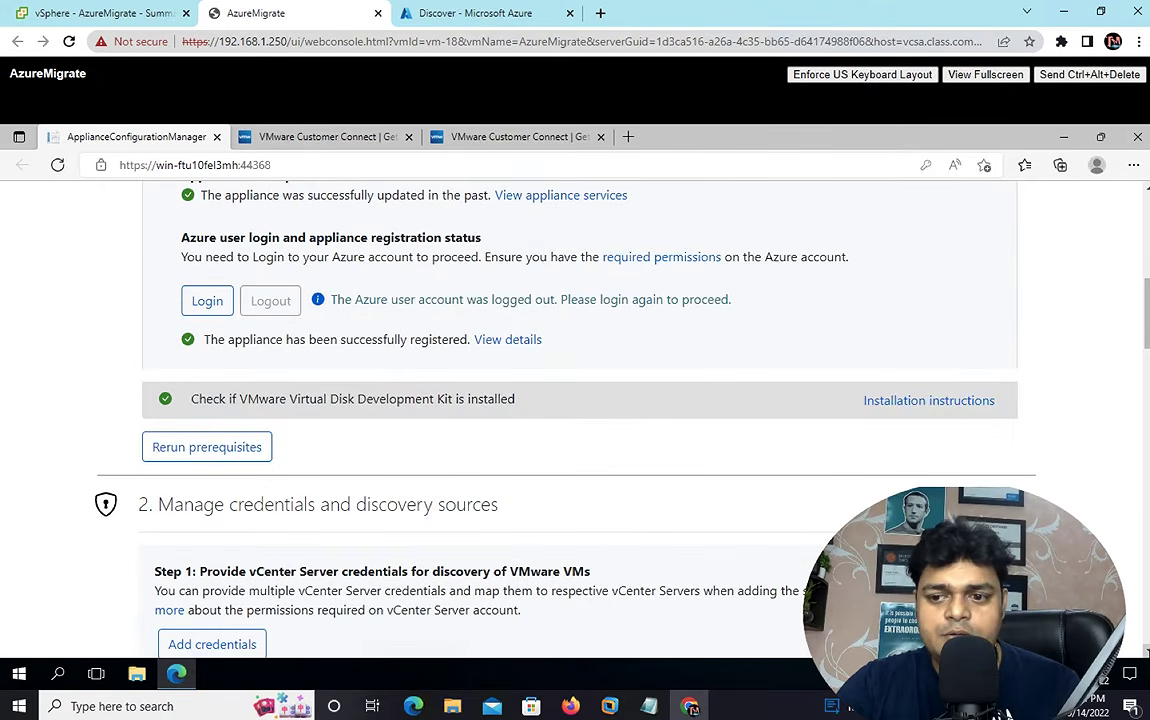
scroll(575, 420, down, 1)
scroll(575, 420, down, 2)
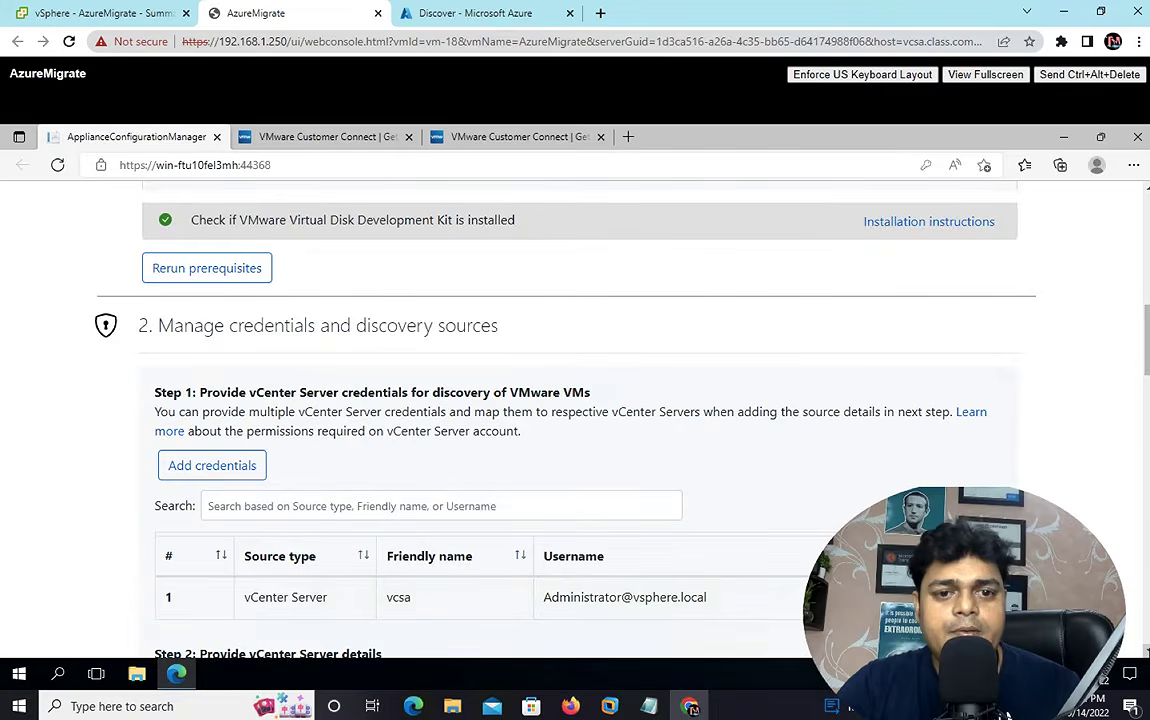
scroll(575, 420, down, 10)
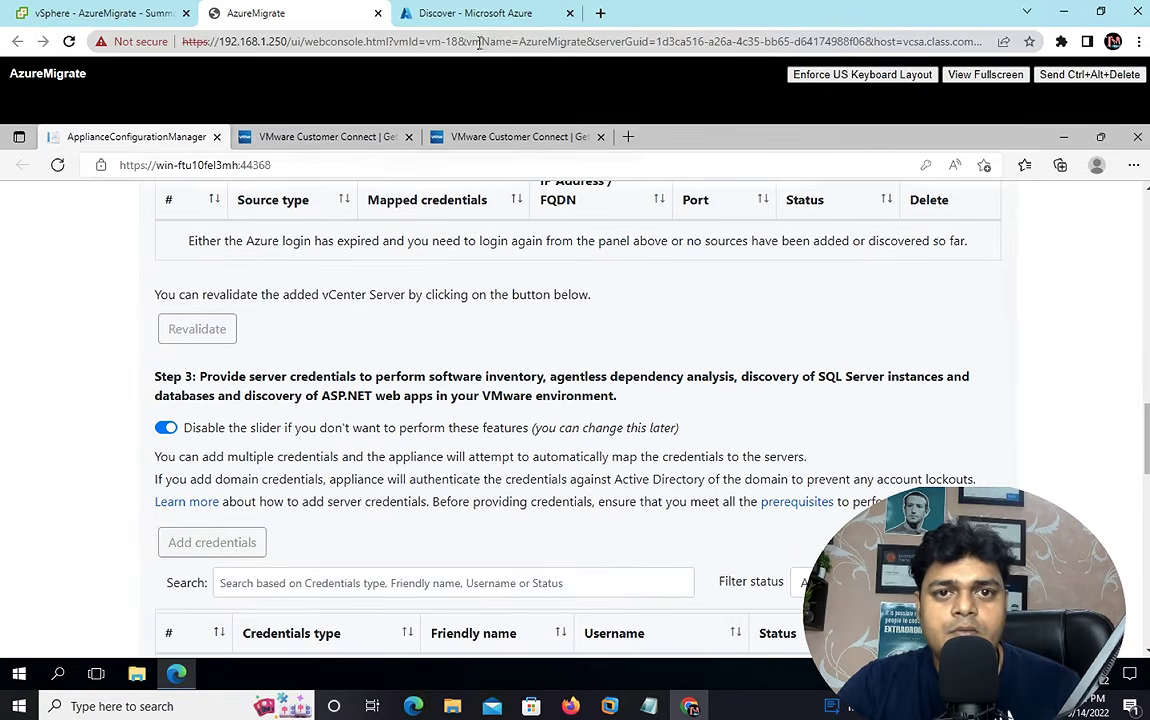
- Refresh the migration-class project's tools from the portal's Servers, databases and web apps page
click(428, 18)
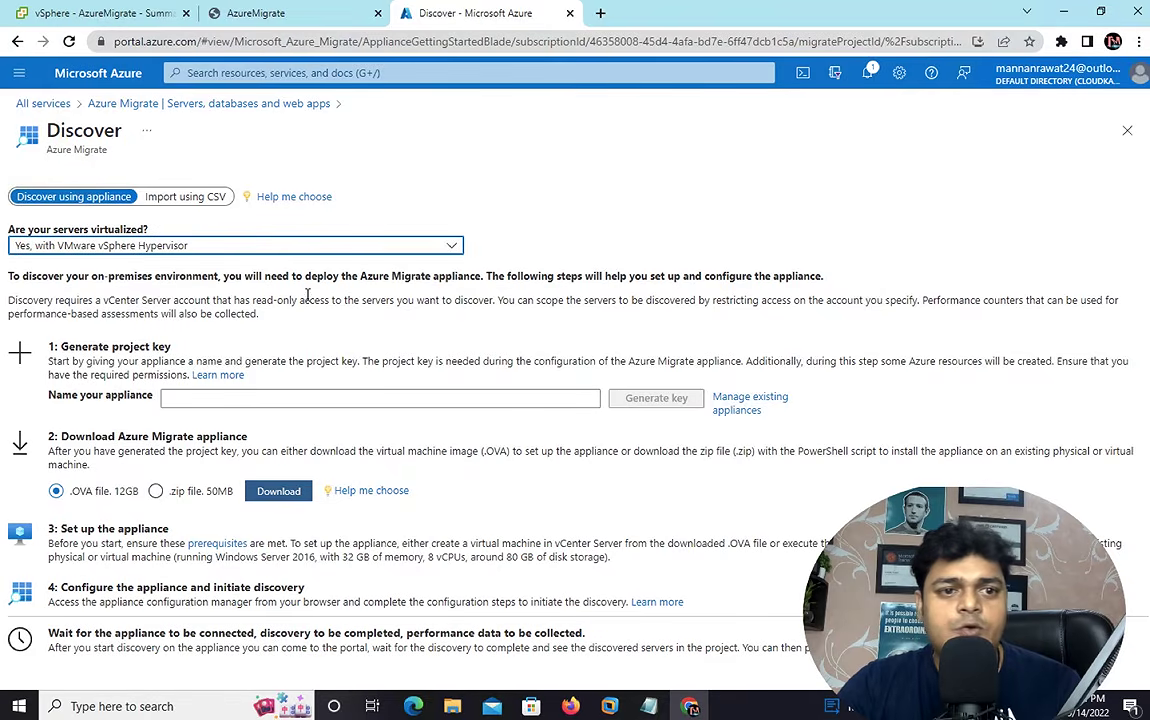
click(220, 104)
click(374, 189)
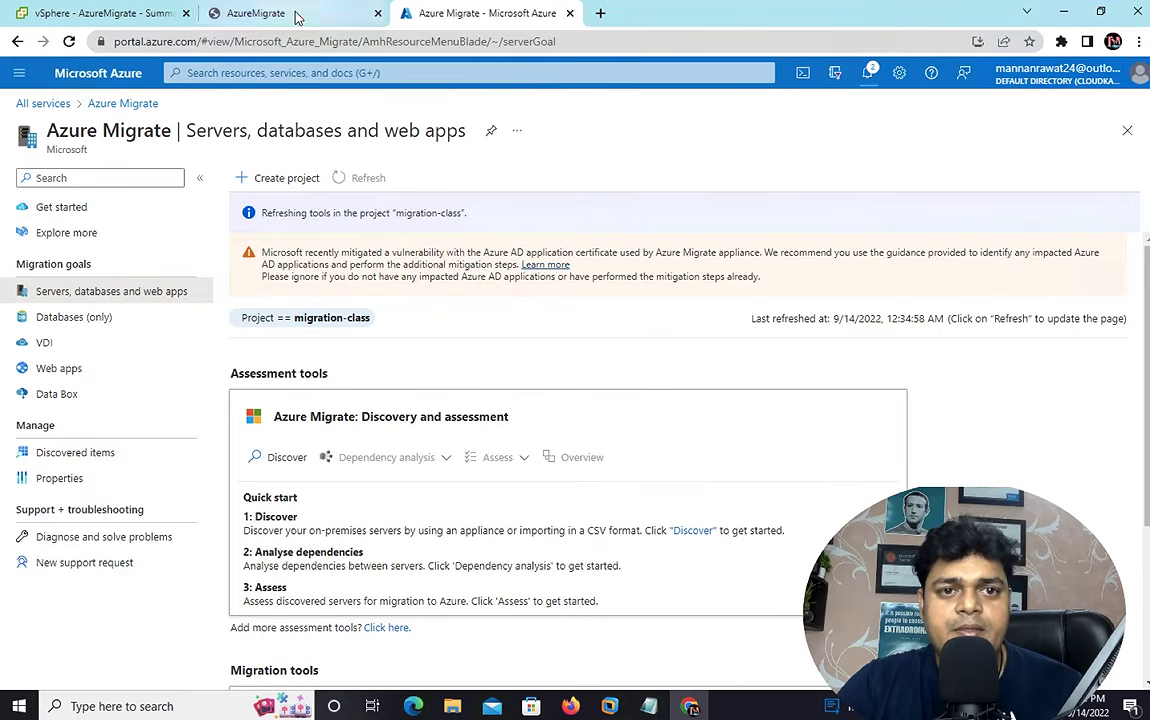
click(258, 13)
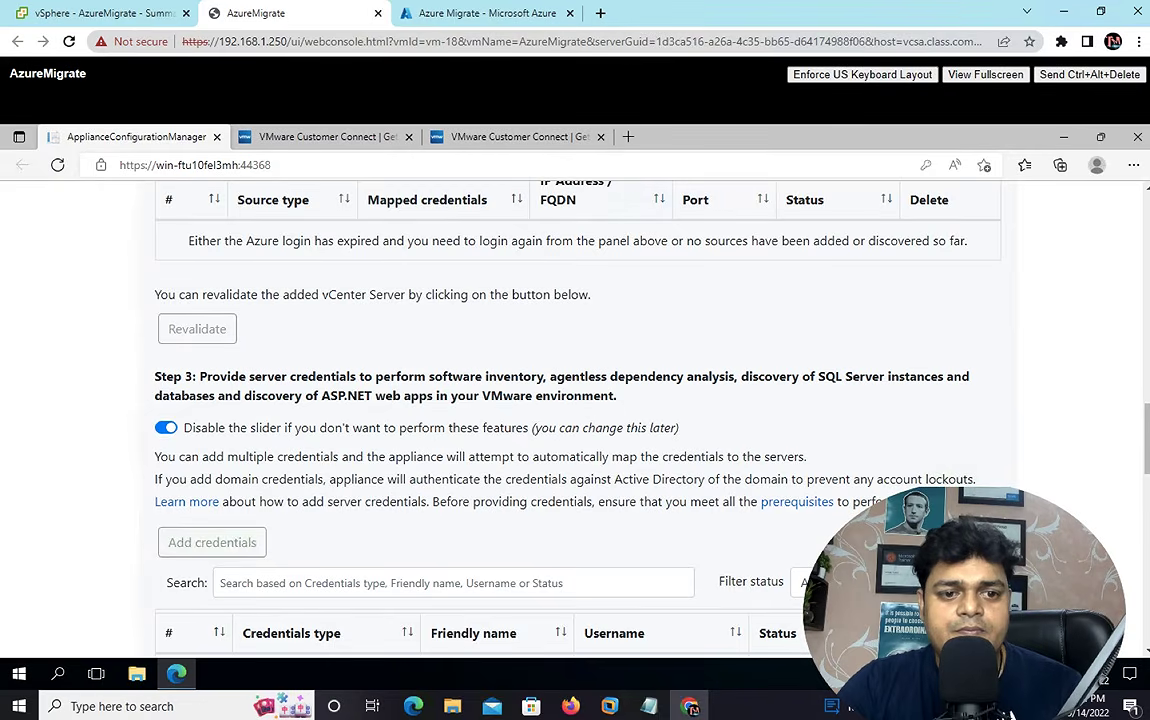
- Turn off the Step 3 server-credentials slider for software inventory and dependency analysis
click(168, 428)
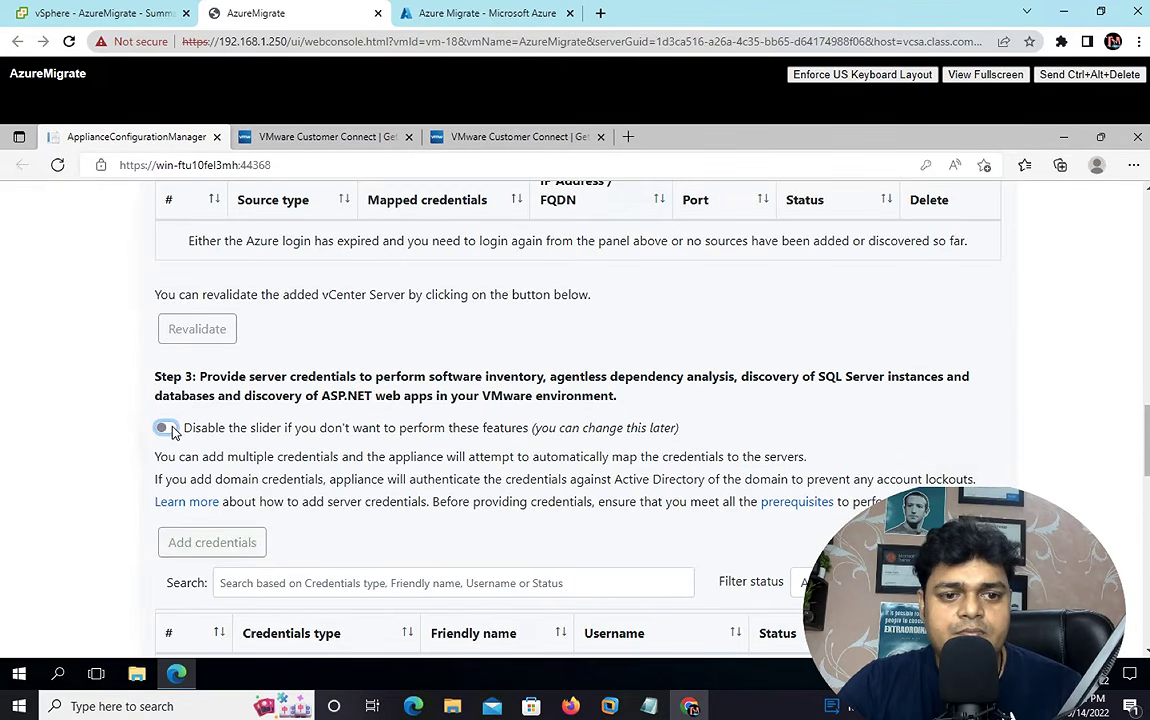
click(168, 428)
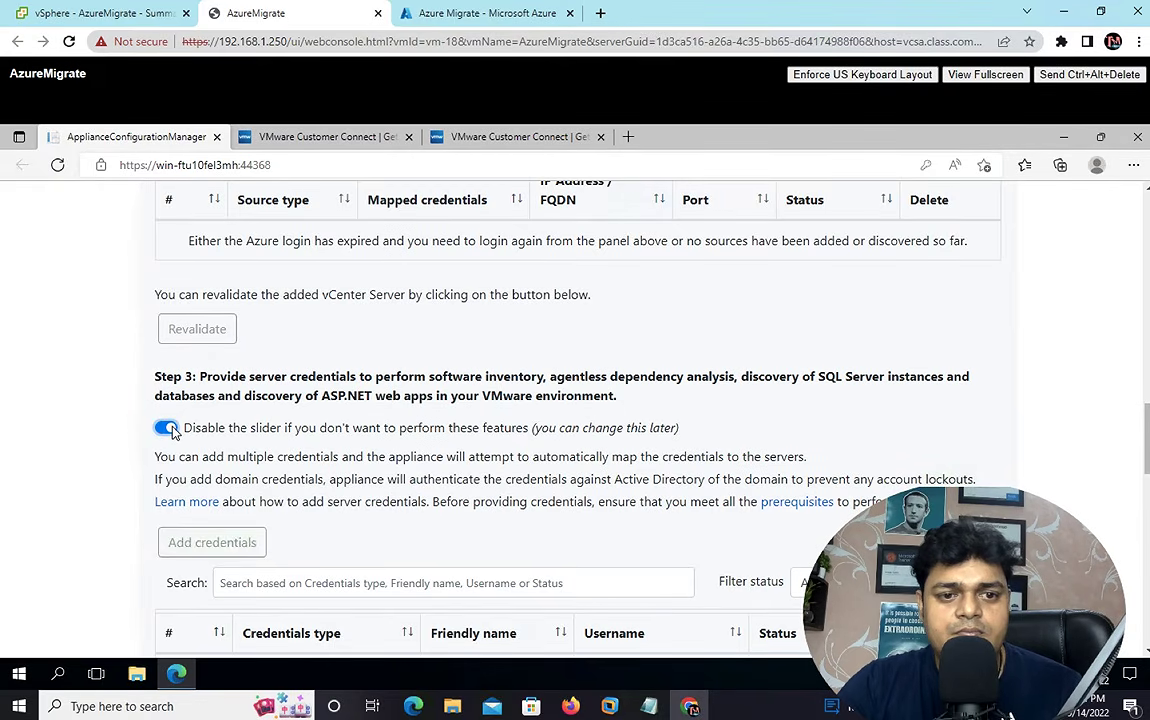
click(168, 428)
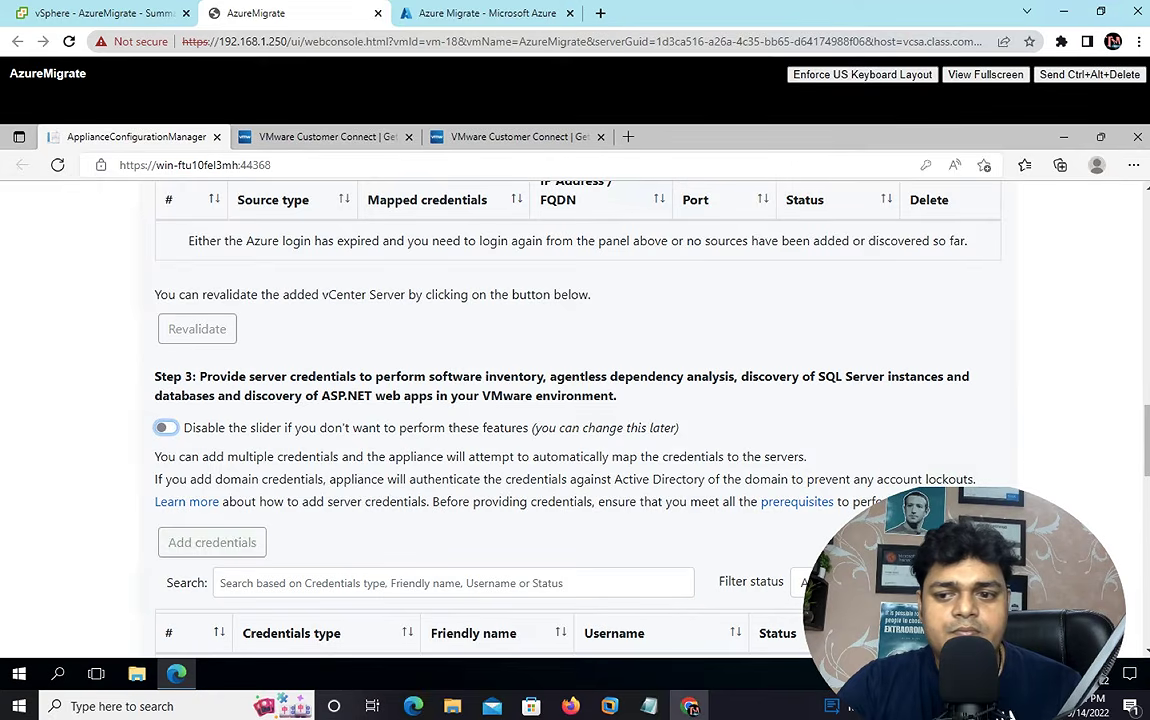
- Scroll down to the Azure Arc section and back up to the credentials table
scroll(575, 410, down, 3)
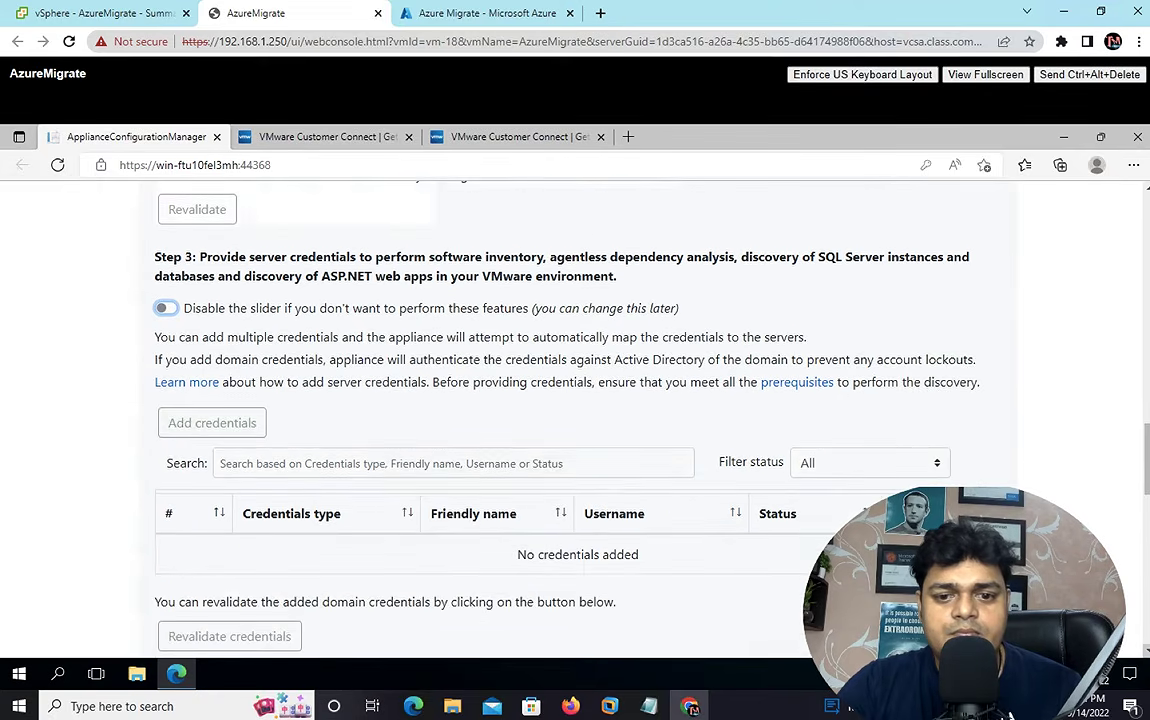
scroll(575, 410, down, 4)
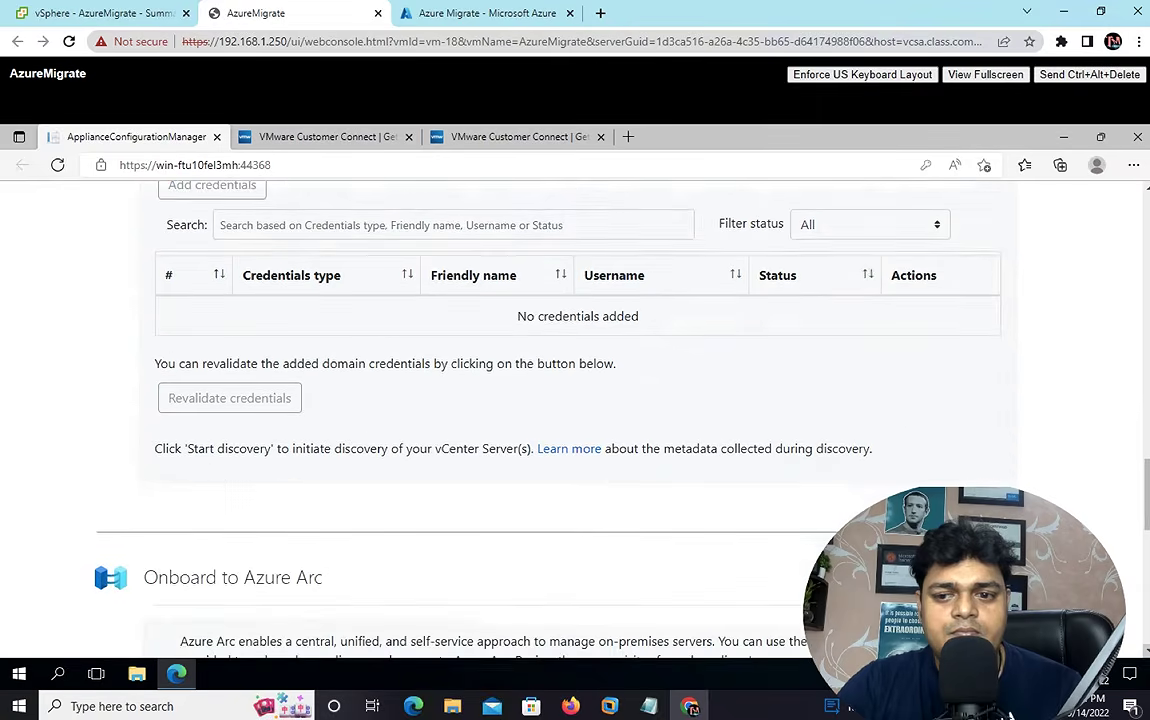
scroll(575, 410, down, 6)
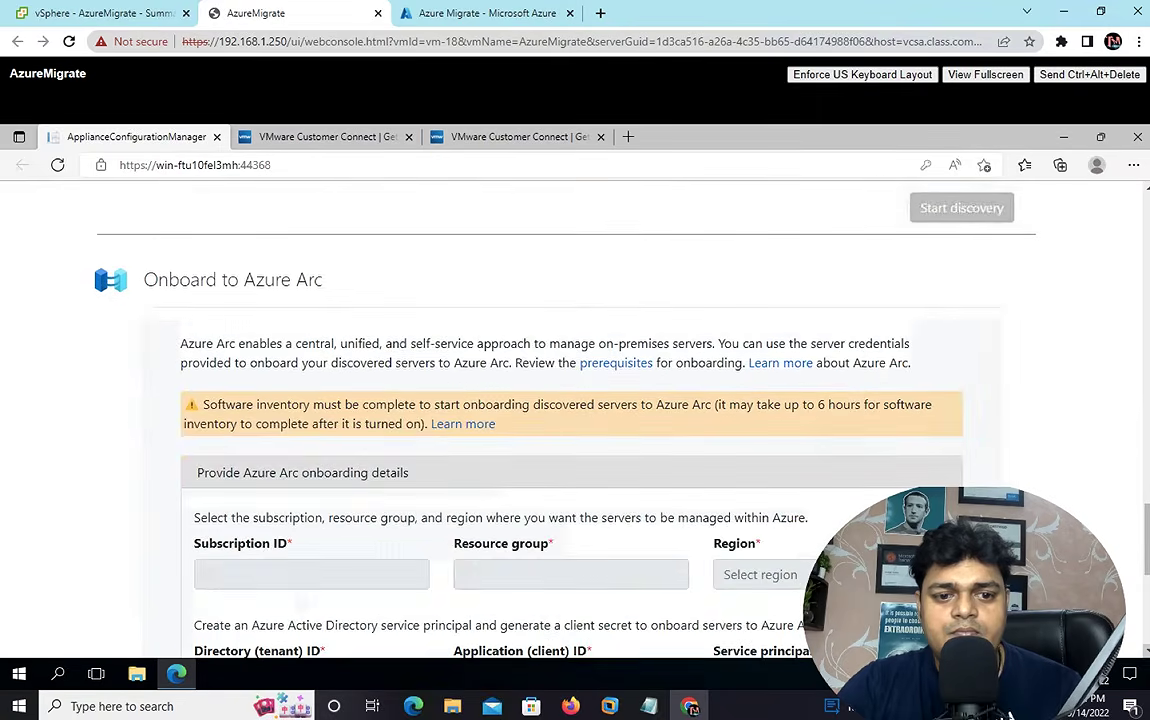
scroll(575, 410, down, 2)
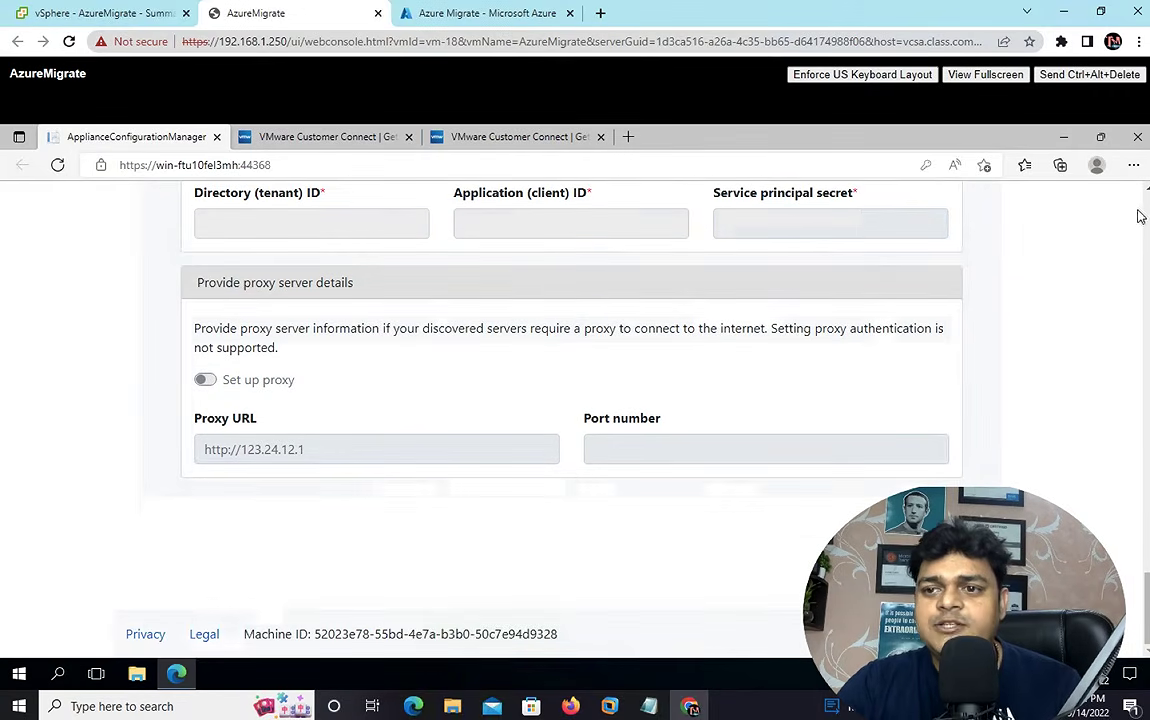
scroll(1030, 190, up, 1)
scroll(575, 410, up, 7)
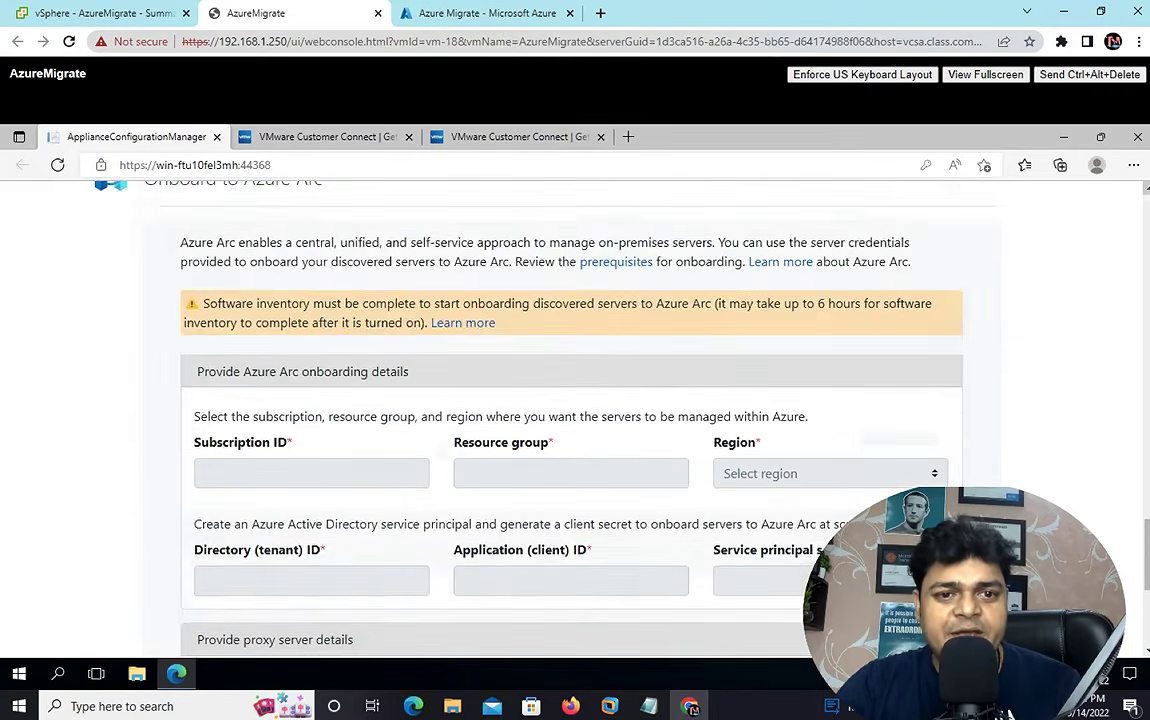
scroll(575, 410, up, 2)
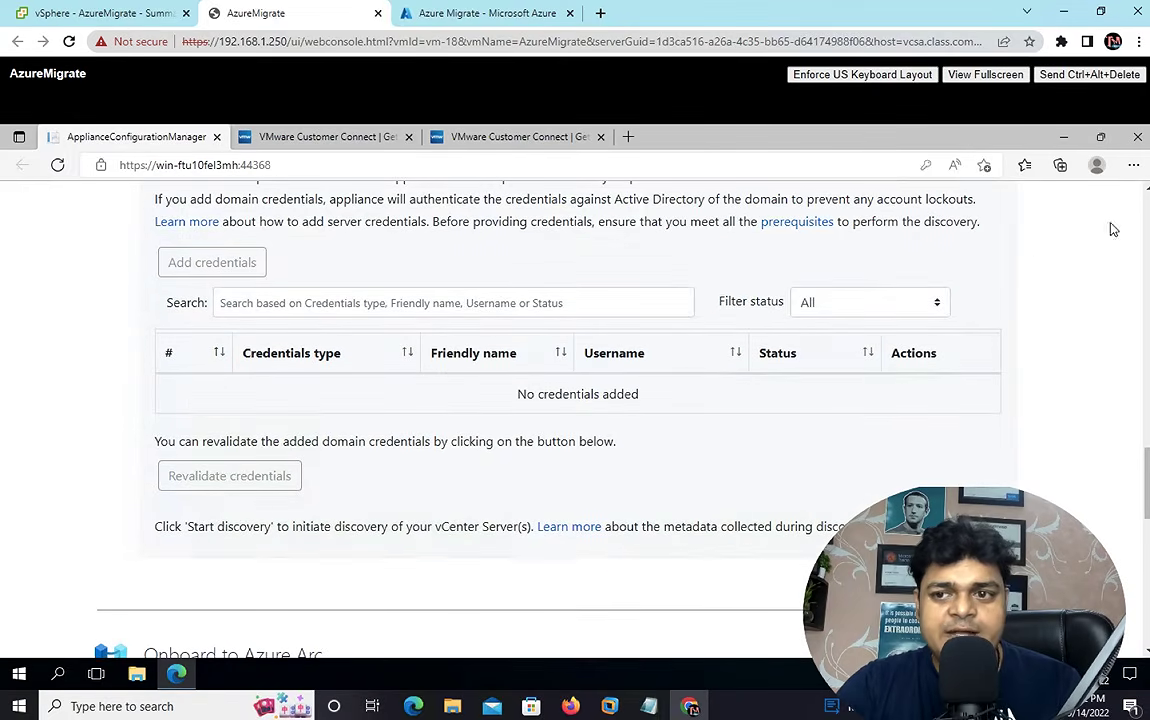
scroll(1148, 197, up, 1)
scroll(538, 390, up, 4)
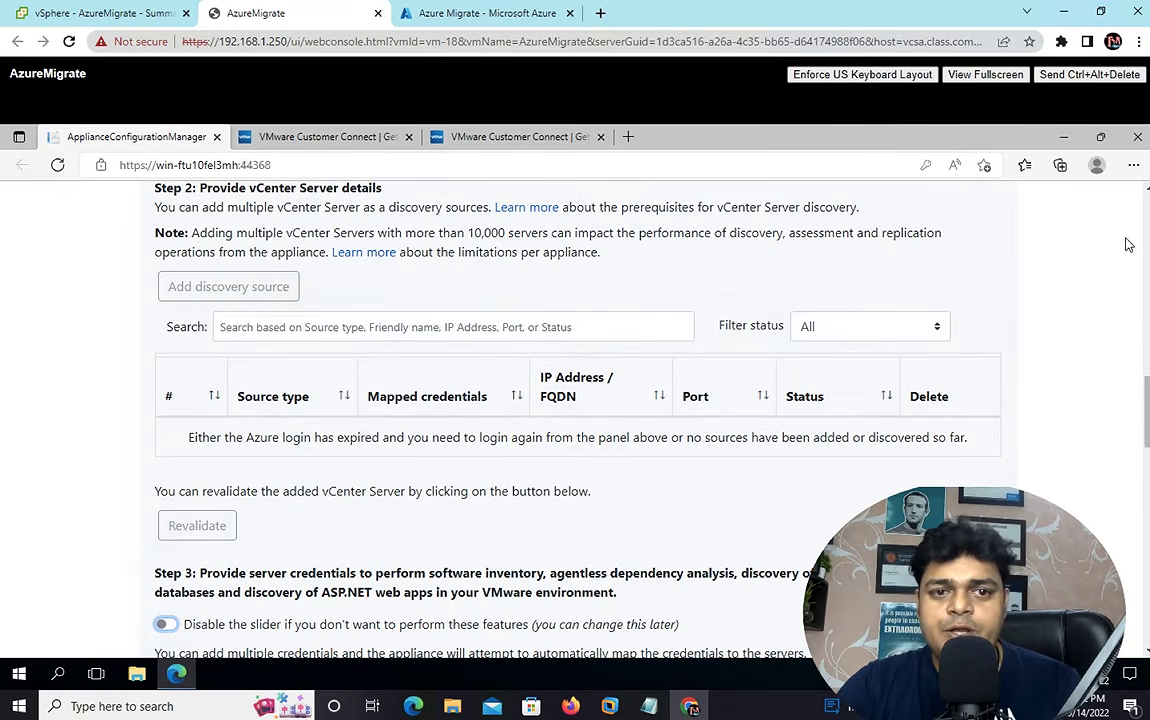
scroll(1148, 195, up, 2)
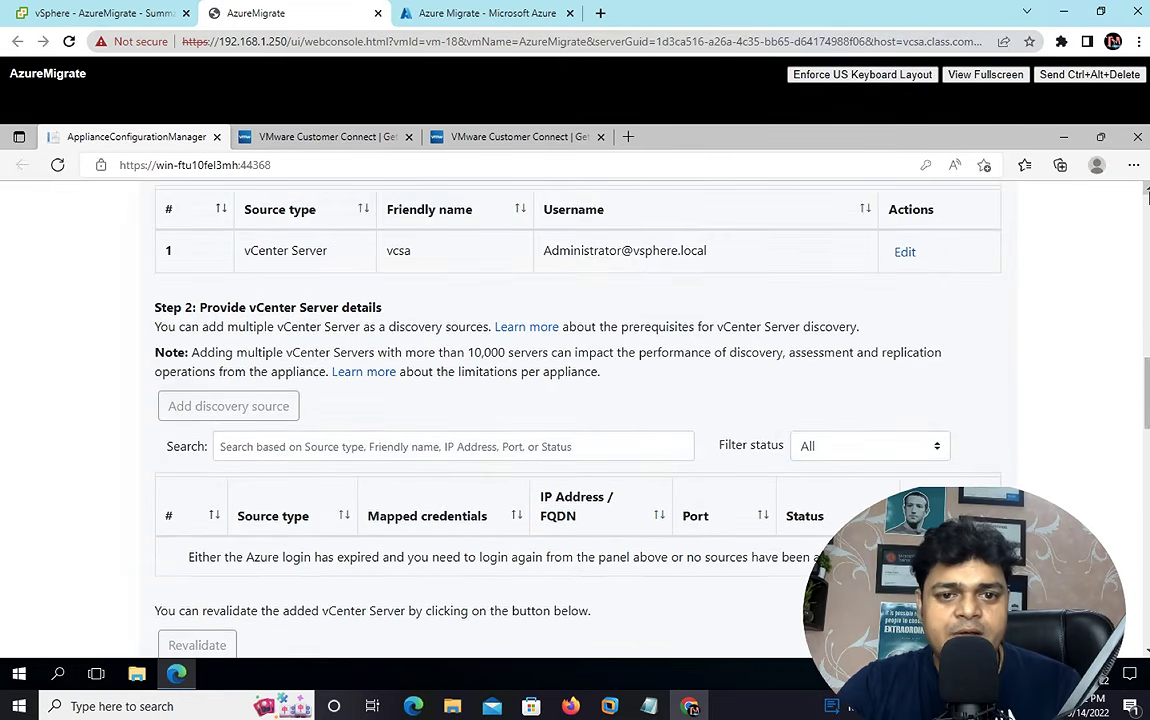
scroll(1148, 195, up, 1)
scroll(1148, 195, up, 1)
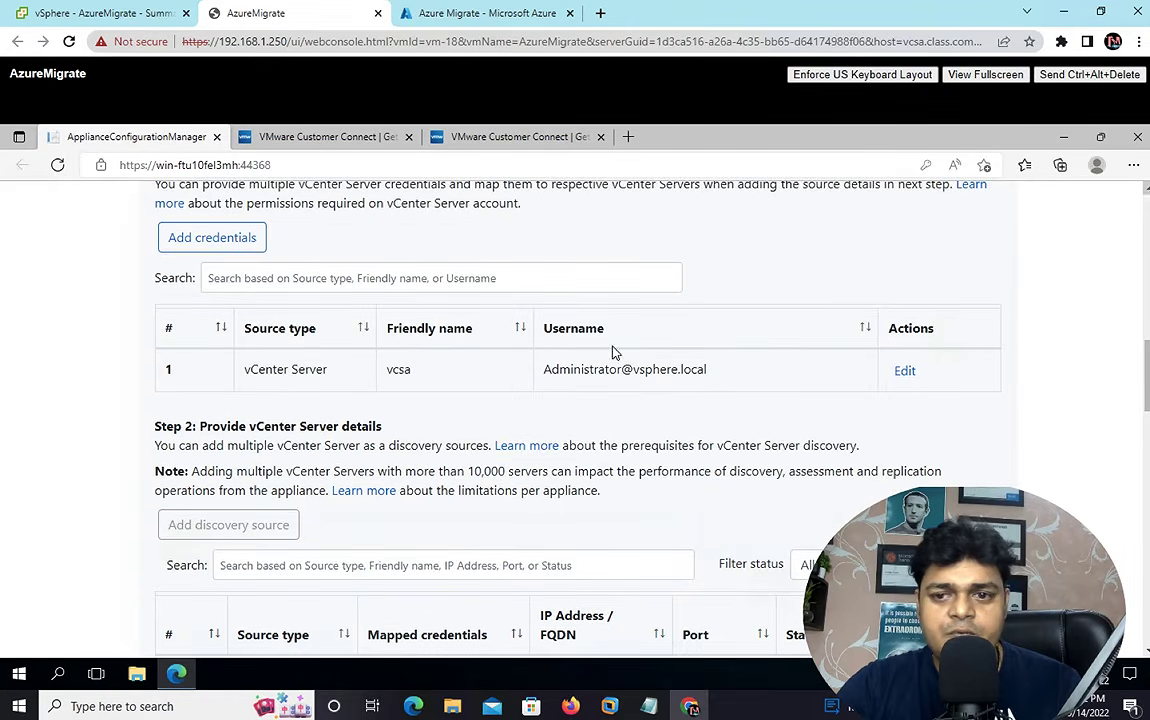
- Replace the vcsa credential's stored password with a new one and save it
click(904, 371)
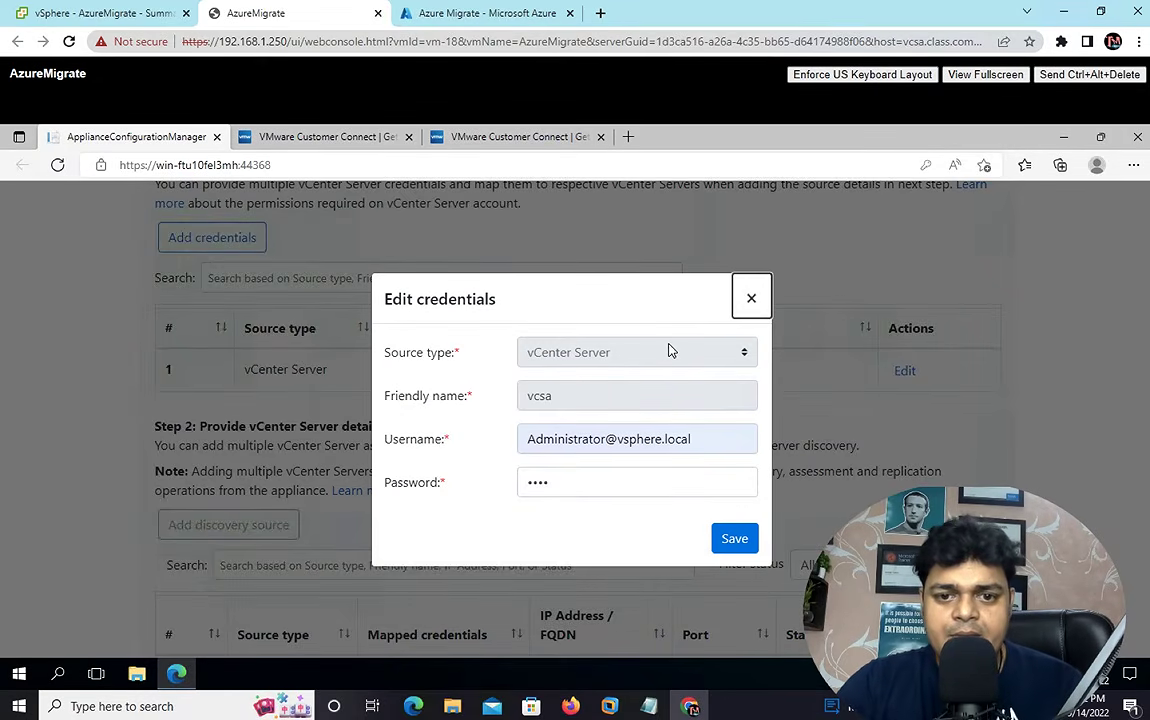
double_click(576, 481)
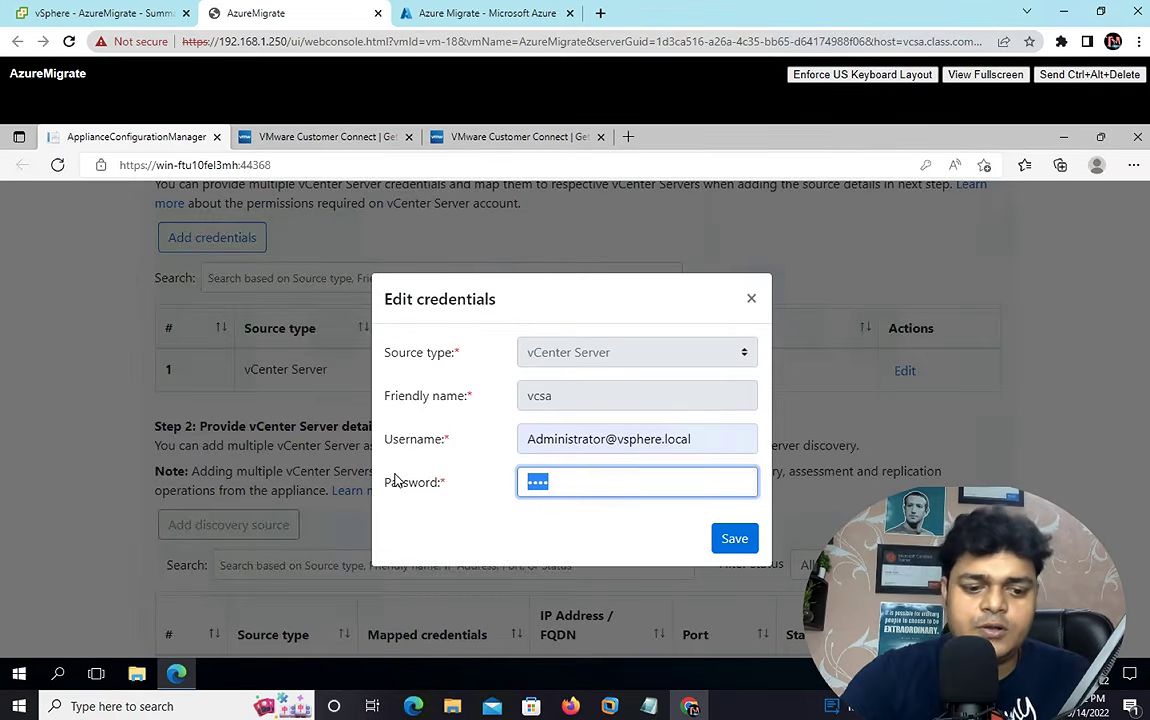
text(•••••••)
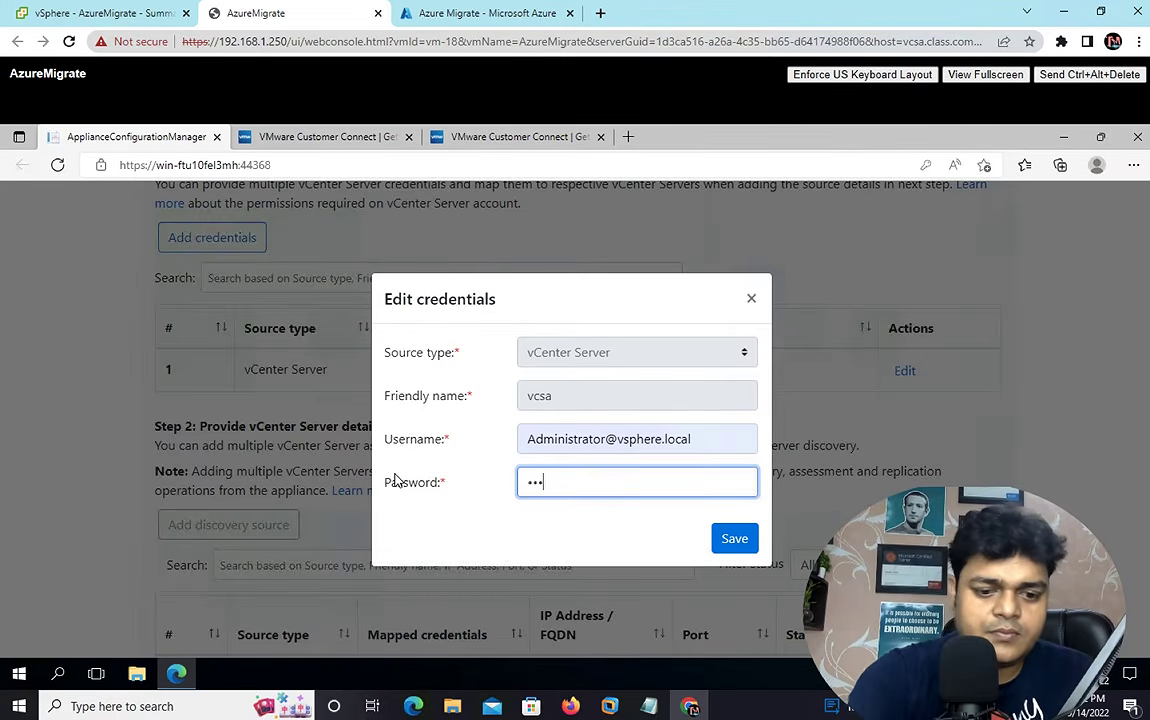
text(••••)
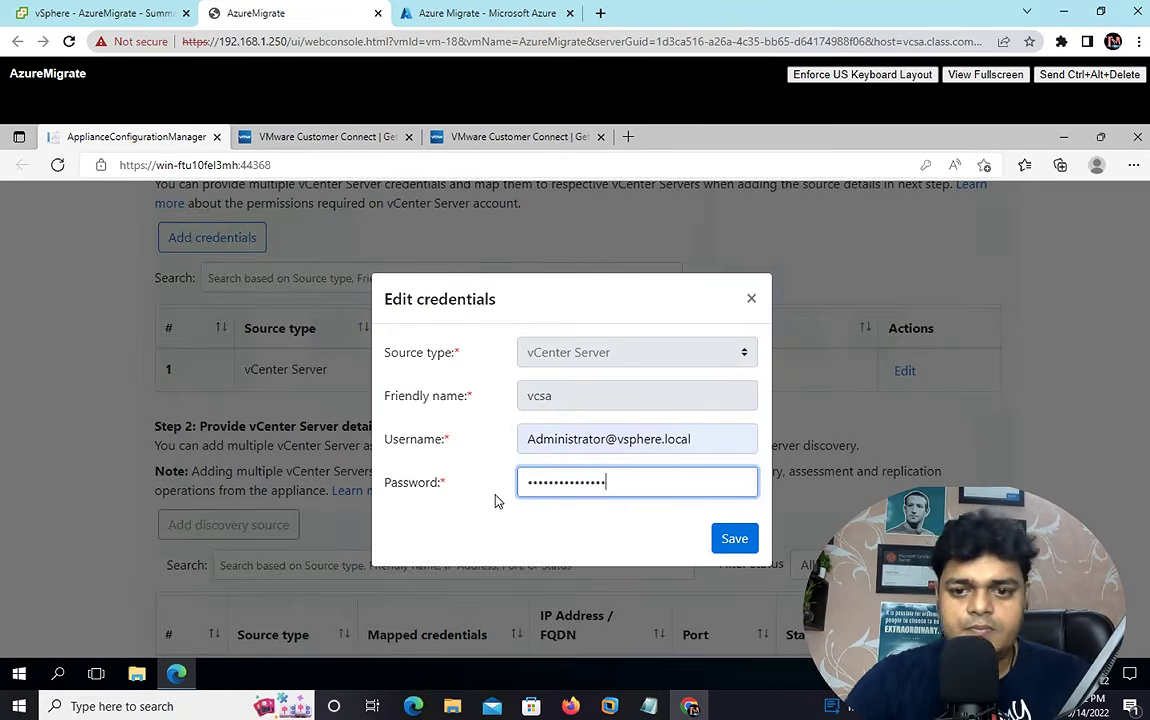
text(•)
click(737, 540)
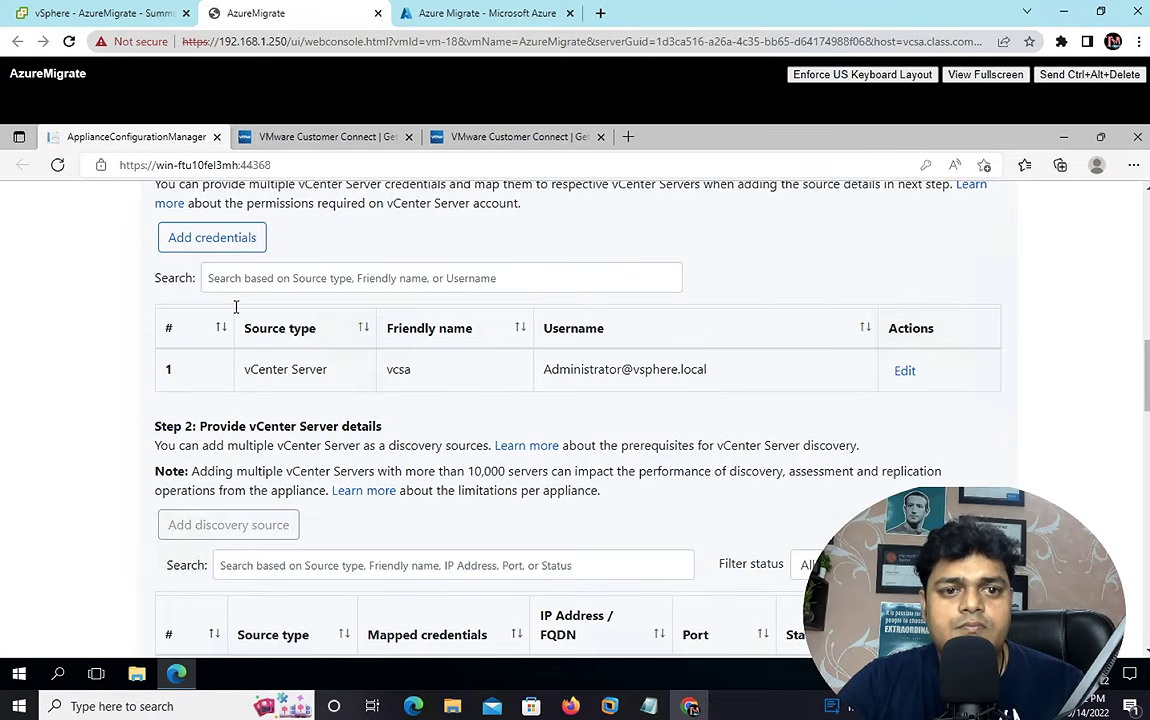
- Reload the web console page, then refresh the migration-class project's tools in the Azure portal
click(337, 282)
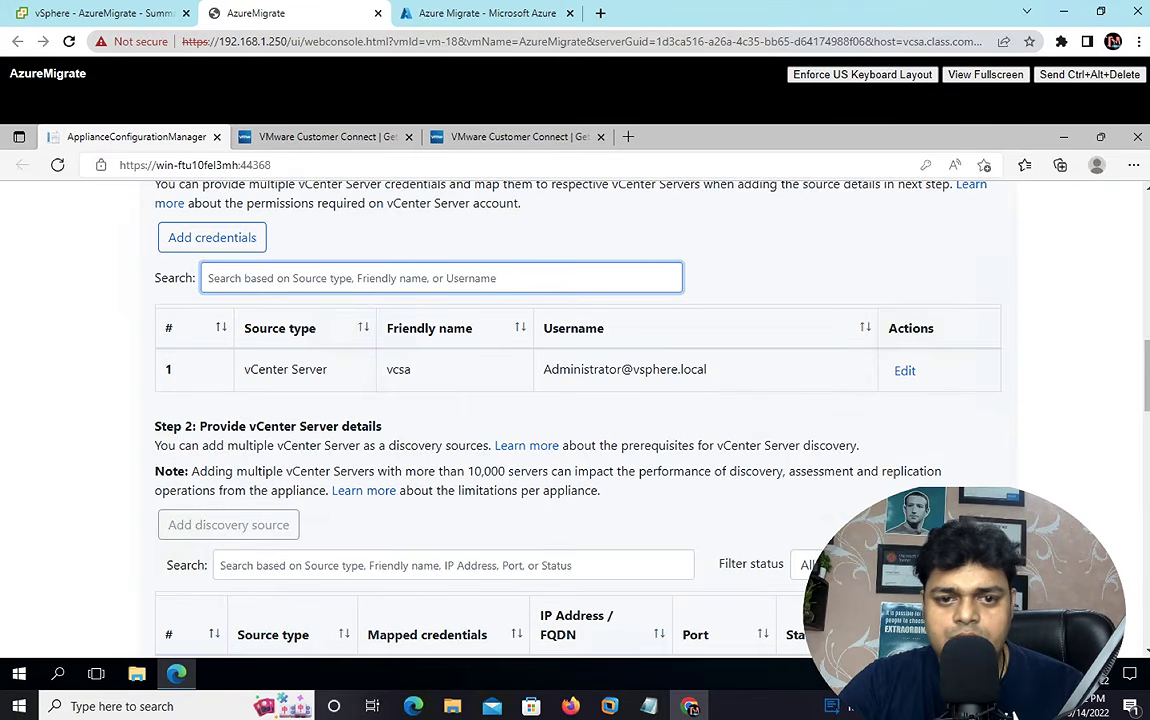
click(257, 48)
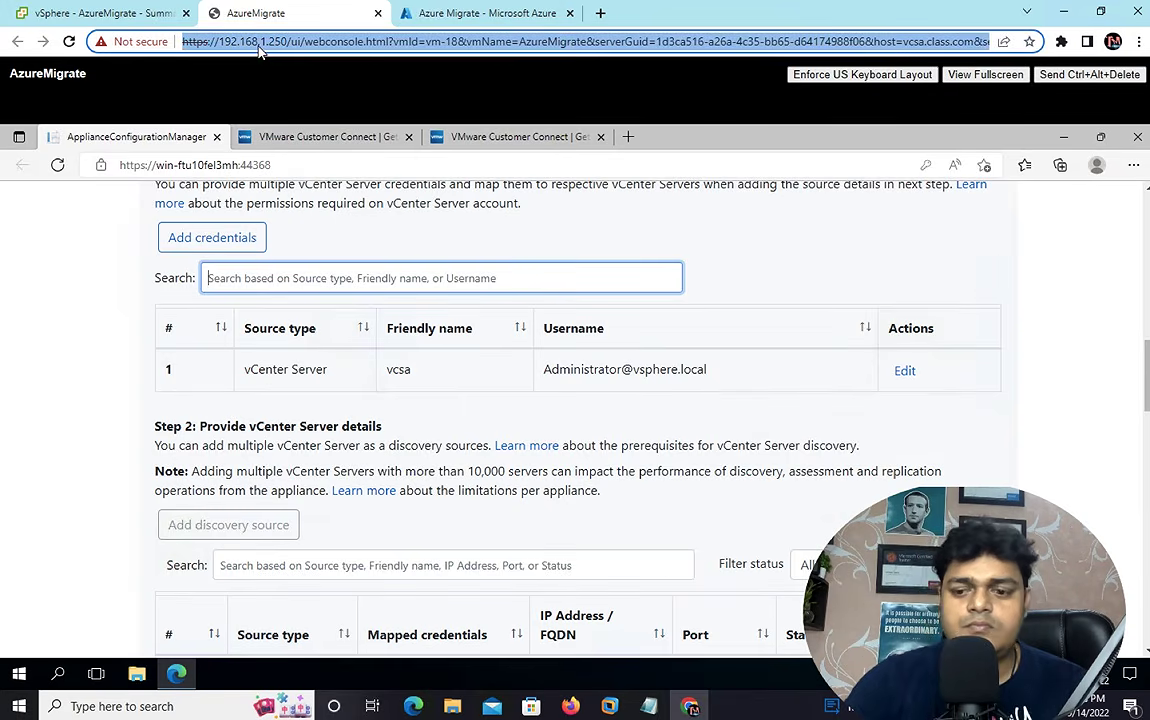
key(Return)
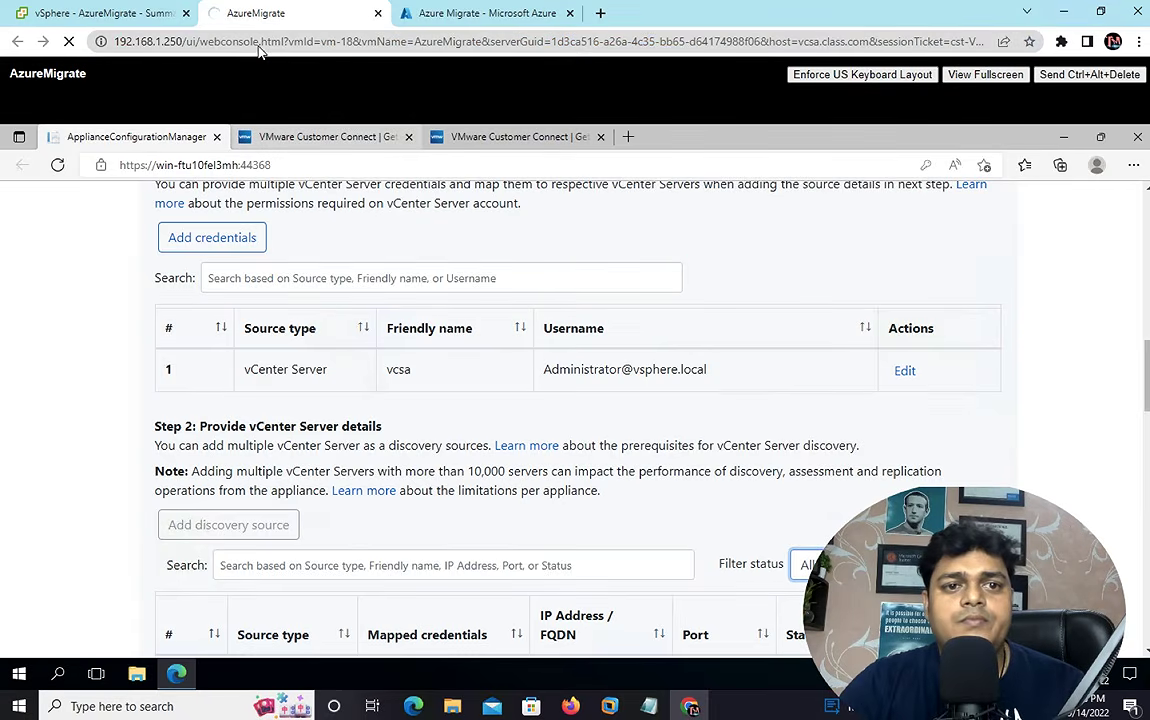
click(468, 16)
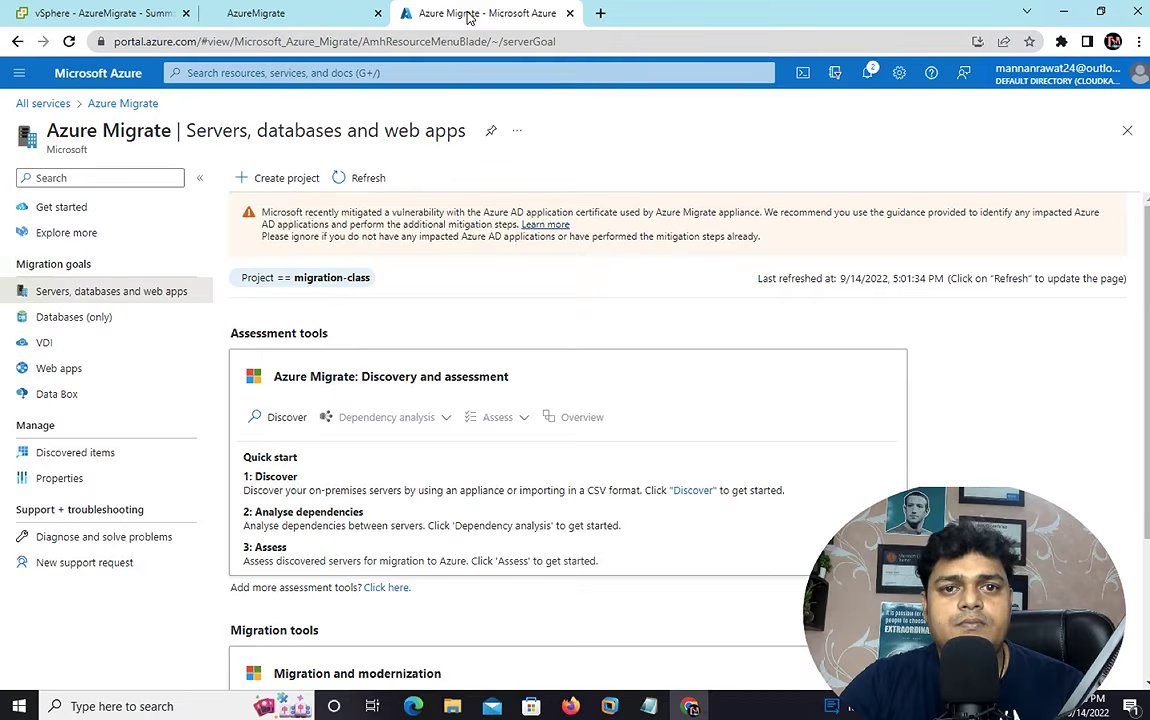
click(350, 177)
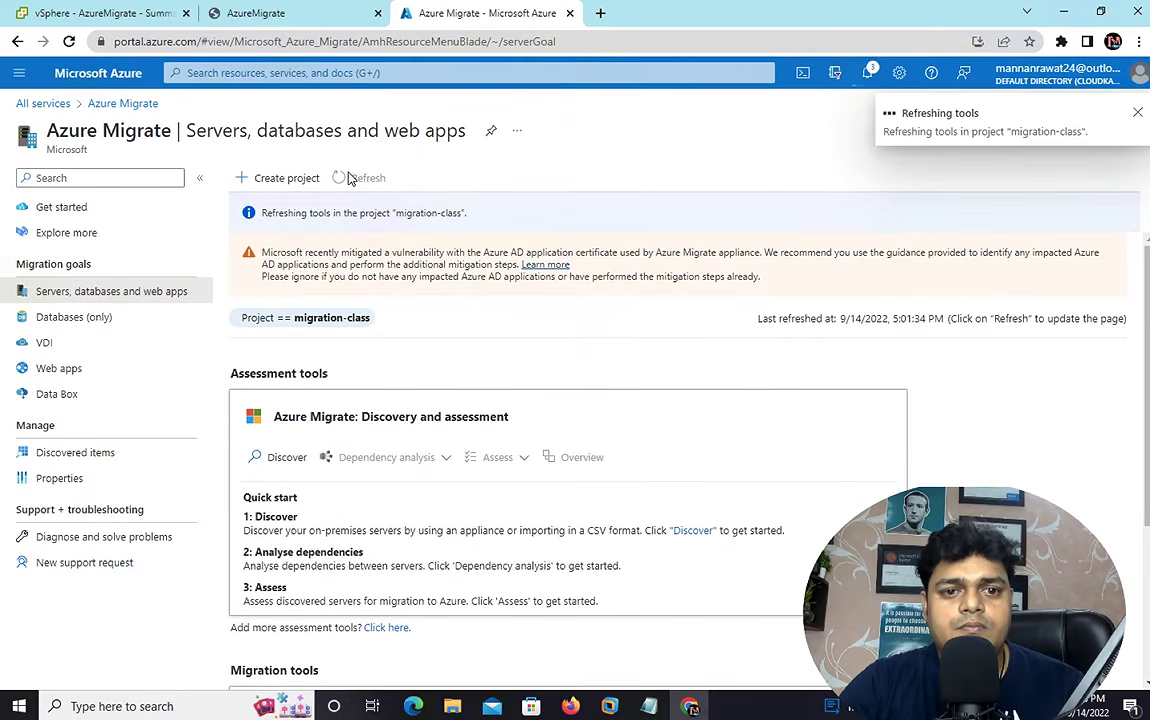
- Reload the Appliance Configuration Manager page from its address bar
click(264, 13)
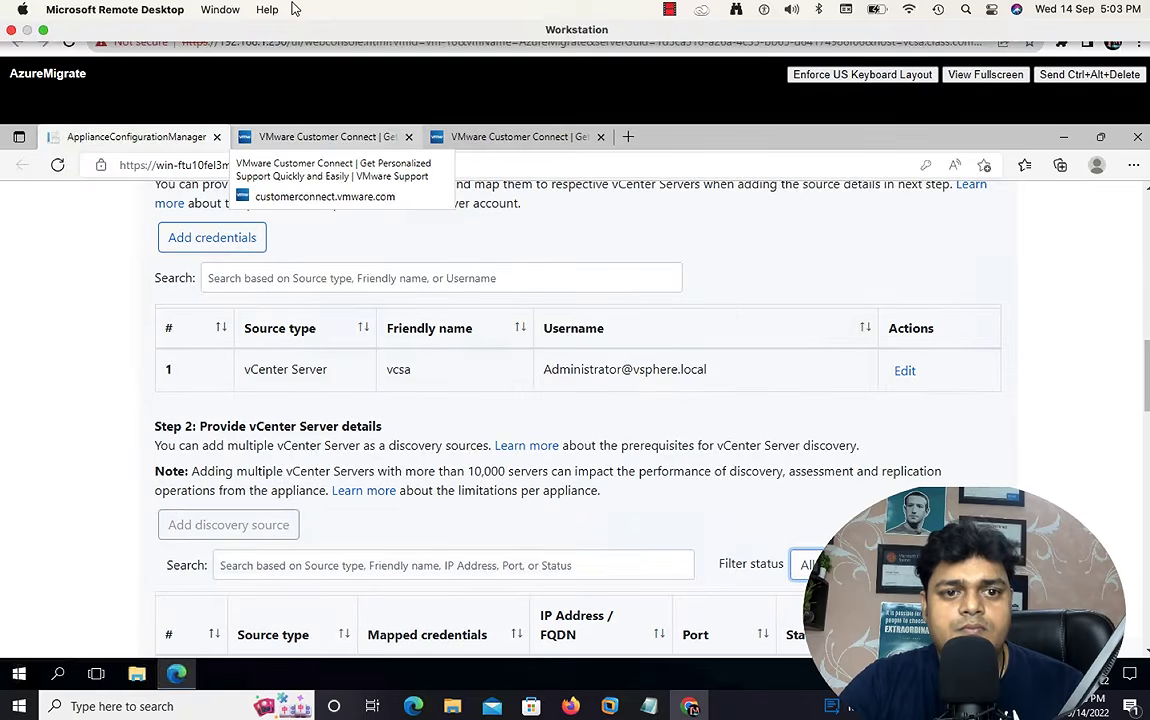
click(384, 276)
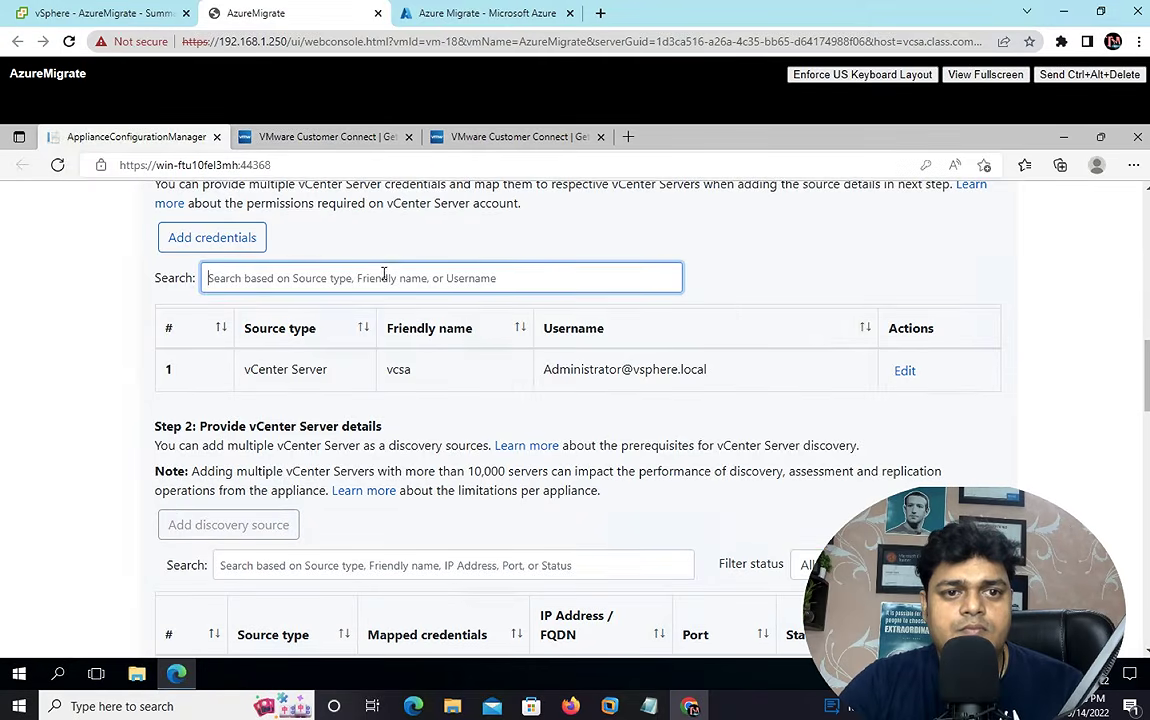
click(301, 162)
click(282, 165)
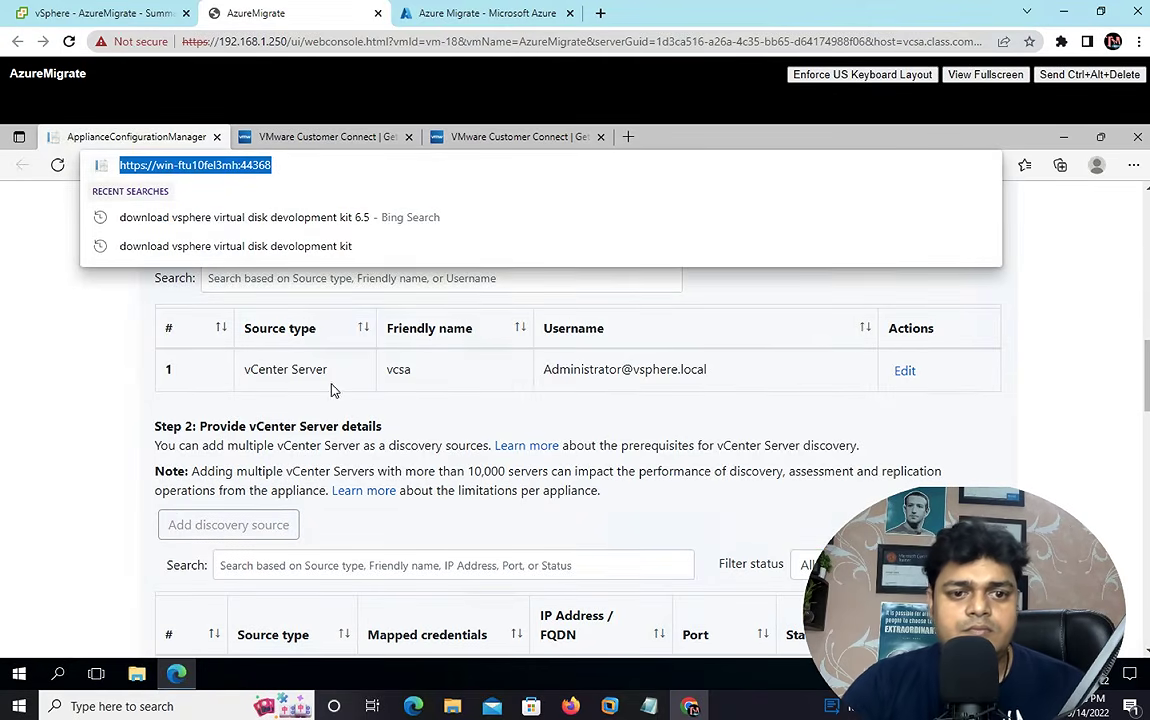
click(452, 410)
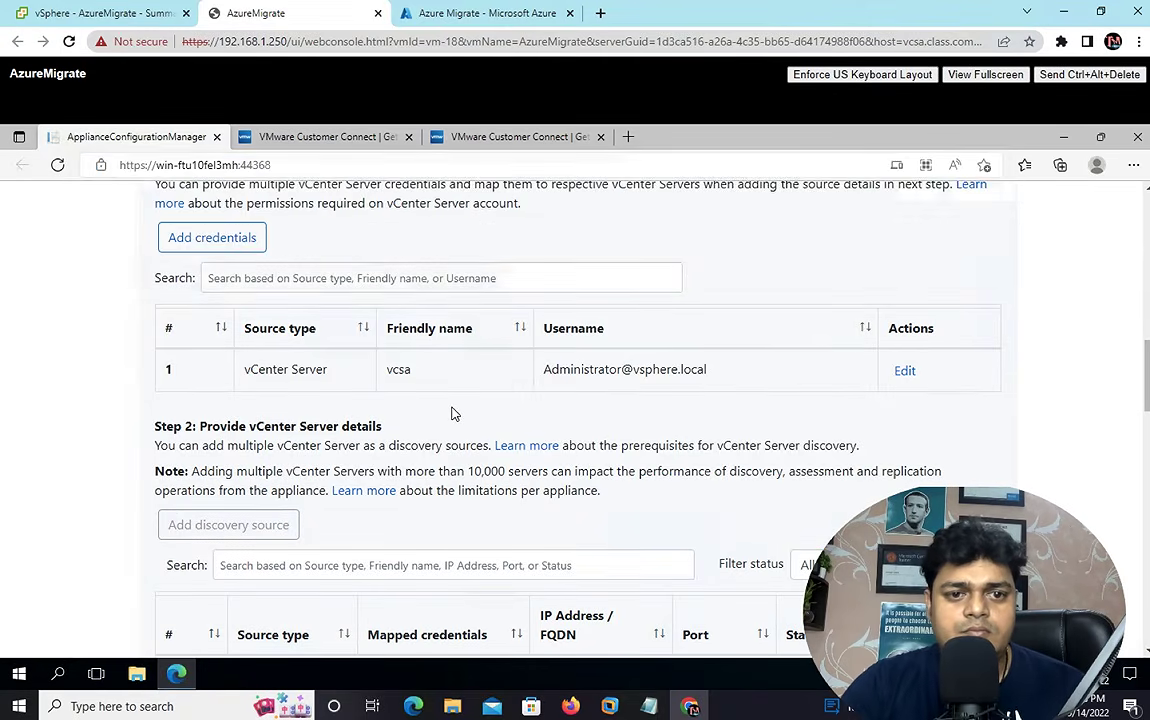
click(290, 163)
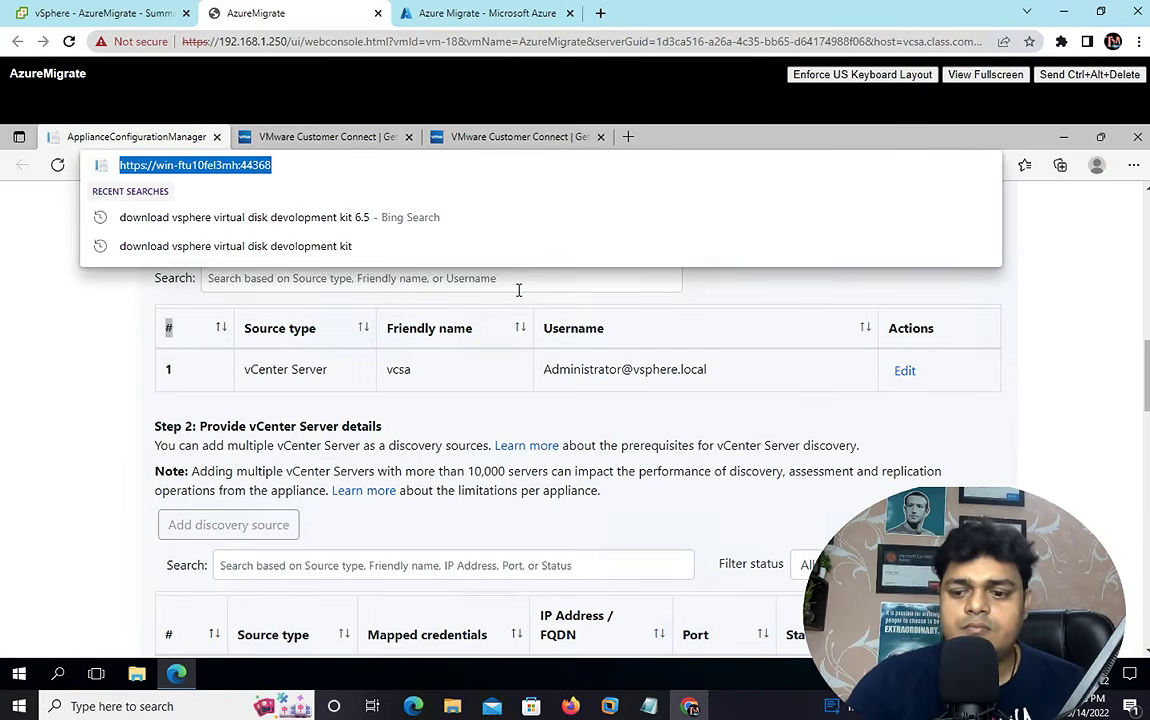
key(Return)
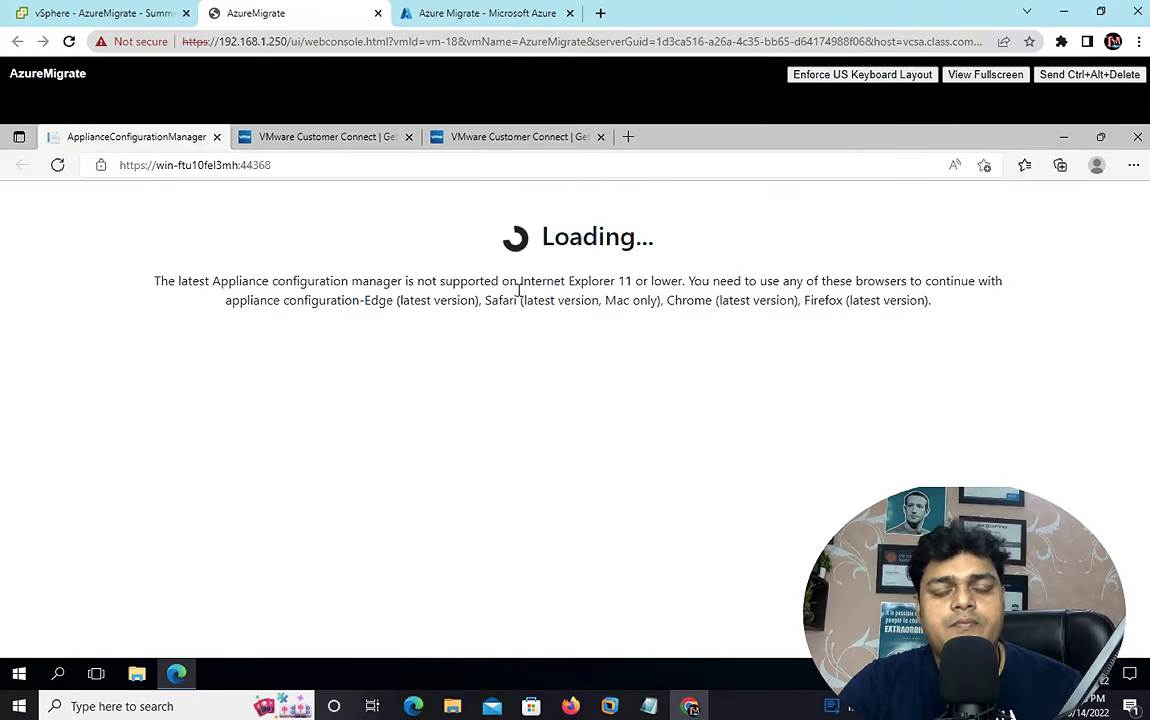
- On the Azure portal Discover page, start server discovery and pick the virtualization type
click(515, 14)
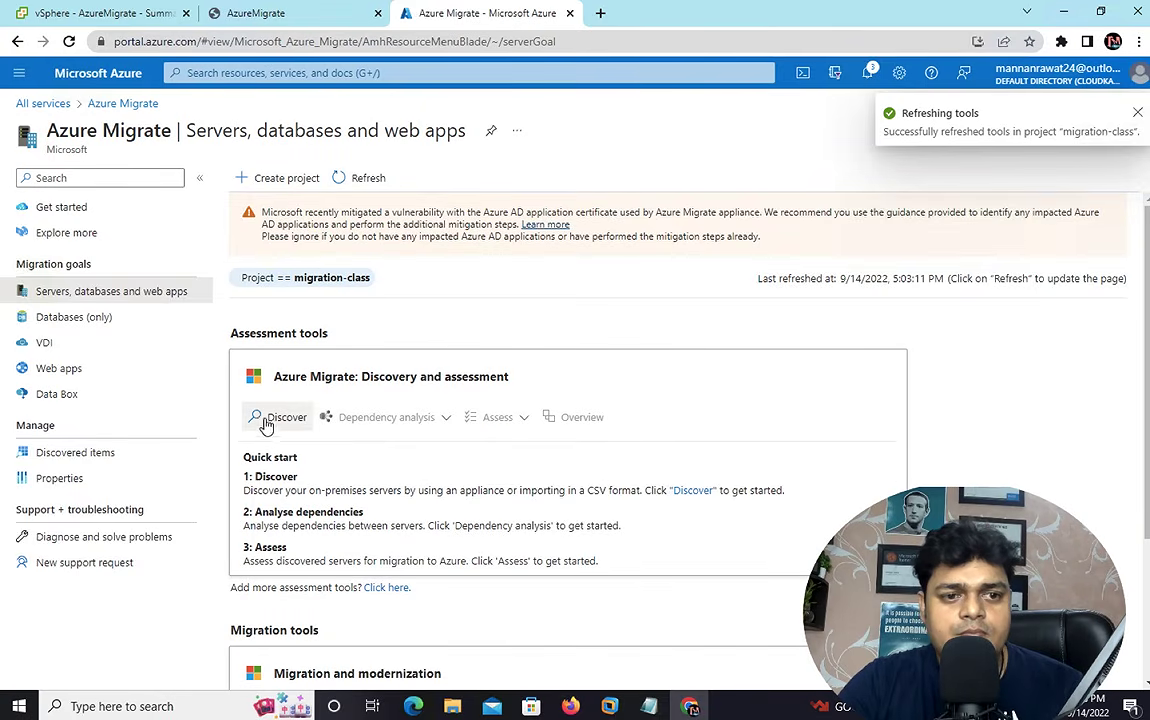
click(300, 420)
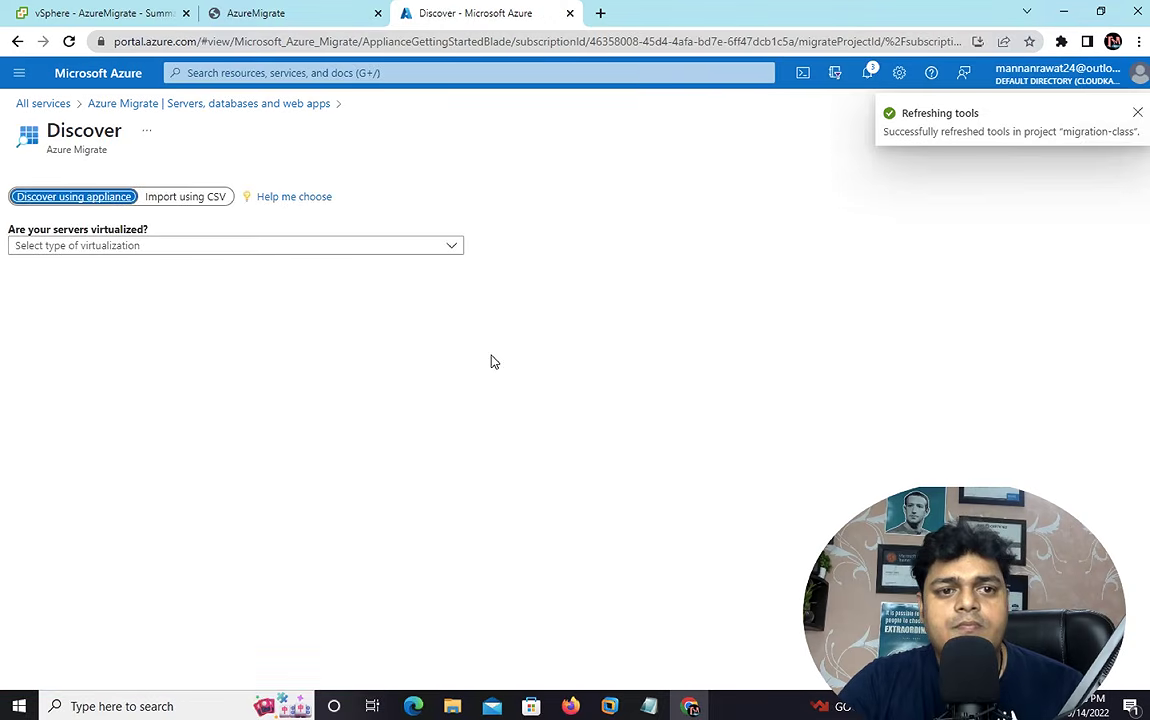
click(190, 250)
click(123, 270)
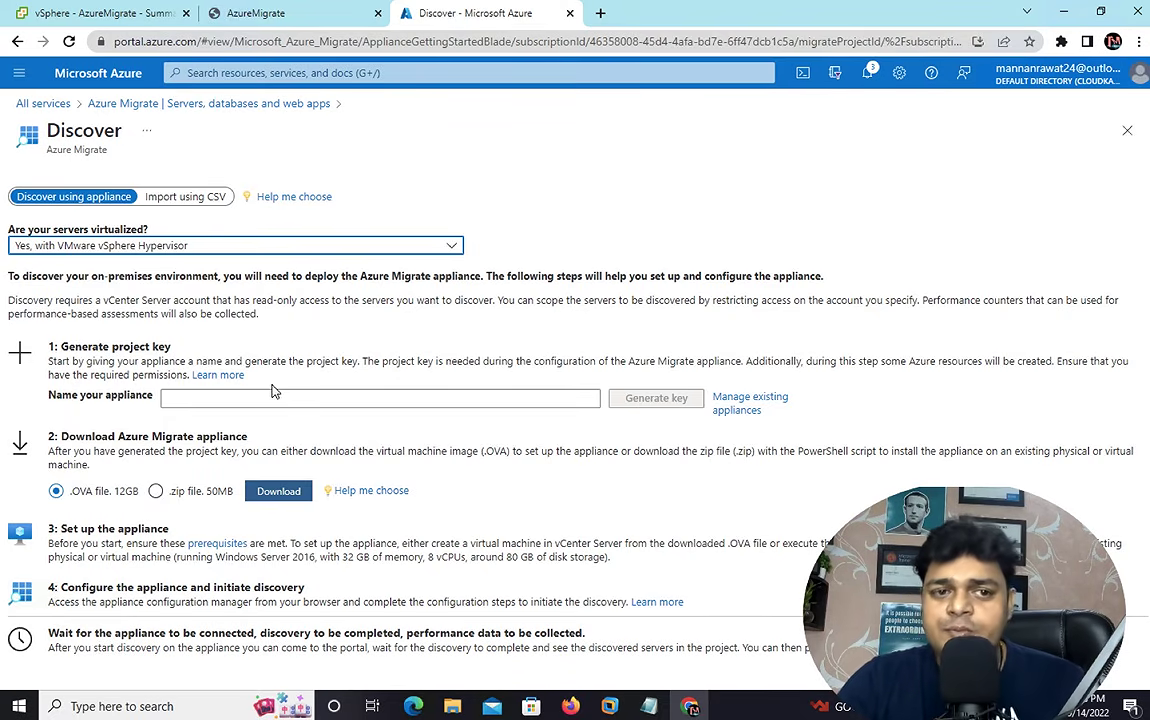
- Return to the appliance configuration console in the AzureMigrate tab
click(298, 13)
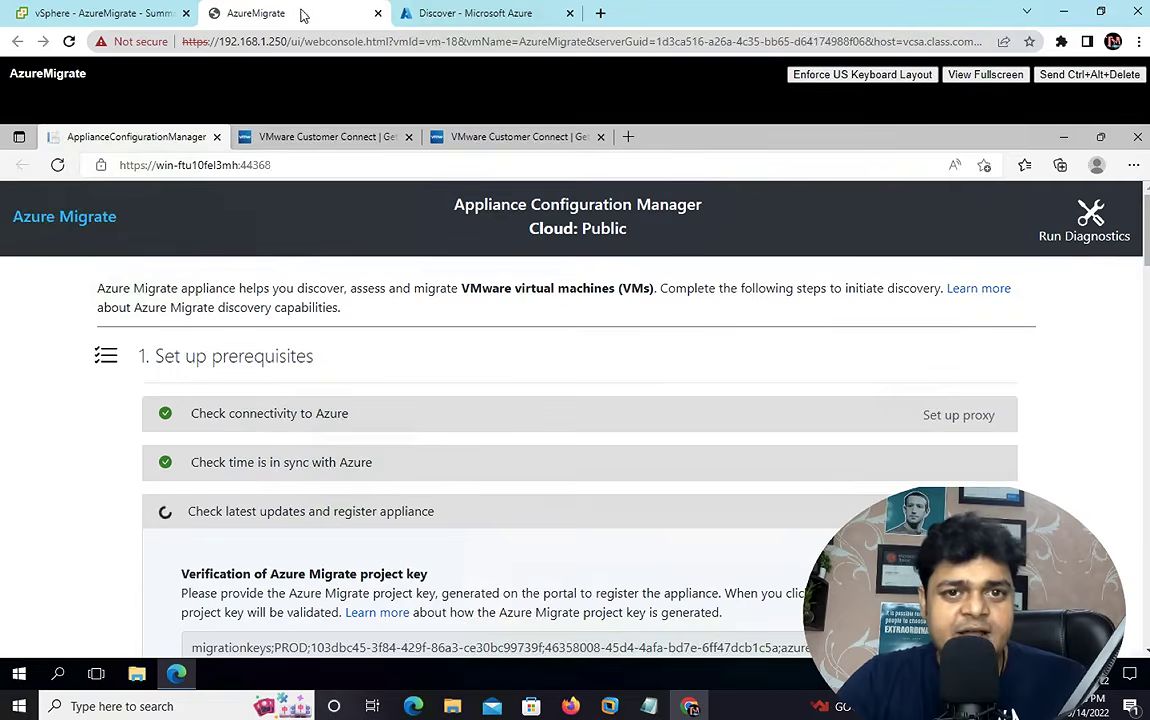
click(436, 14)
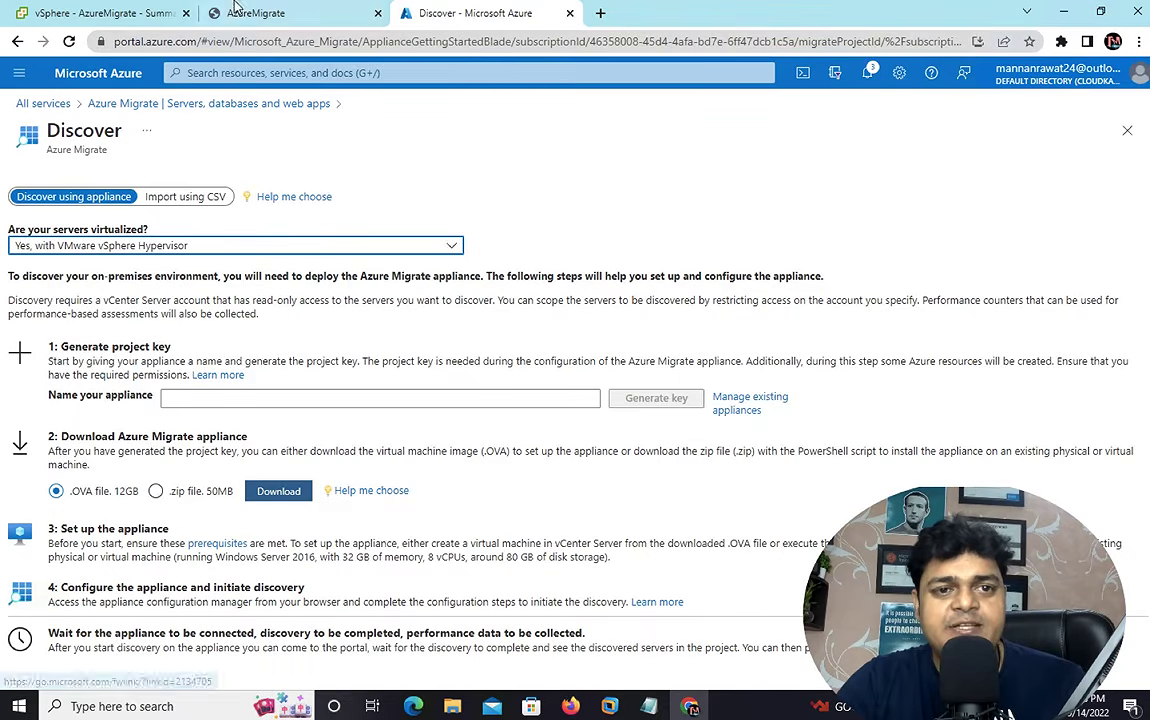
click(270, 13)
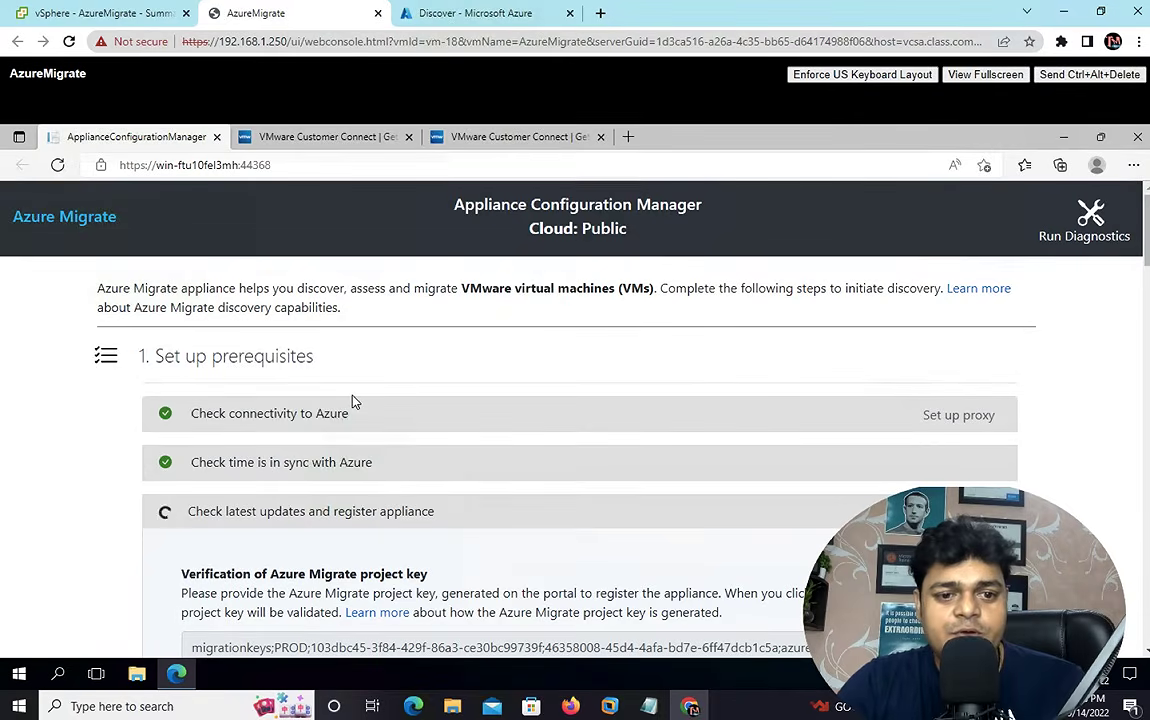
- Review the Set up prerequisites checks and the entered project key
scroll(352, 401, down, 7)
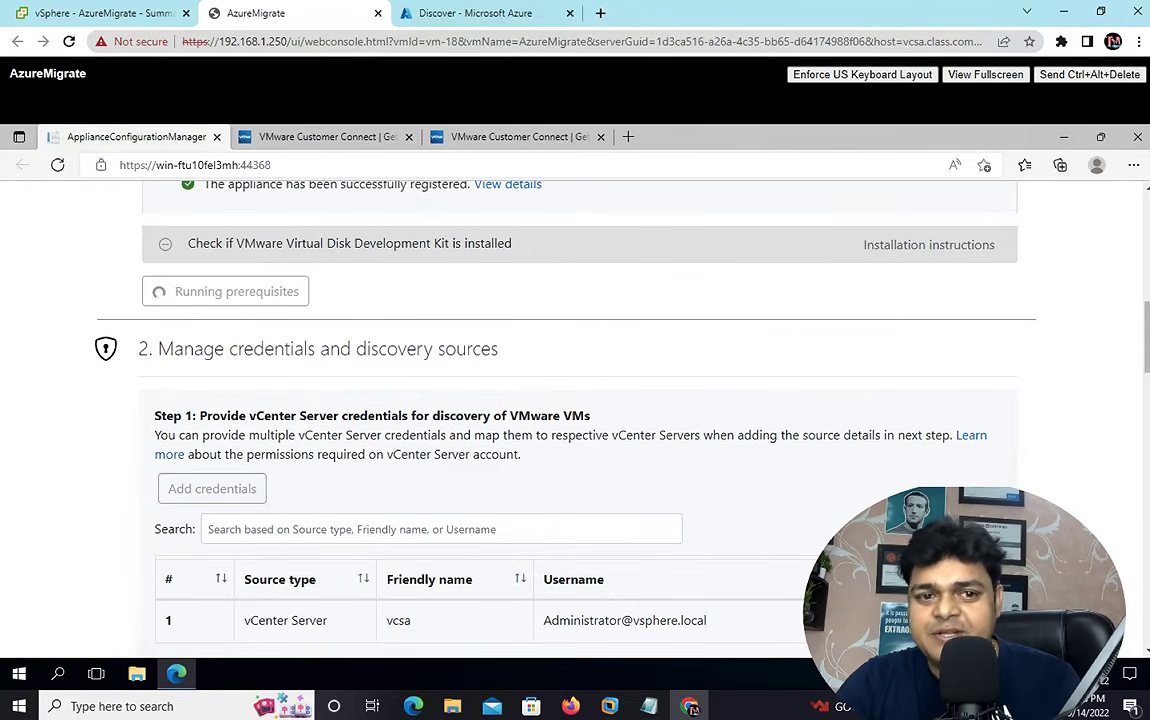
scroll(575, 400, up, 10)
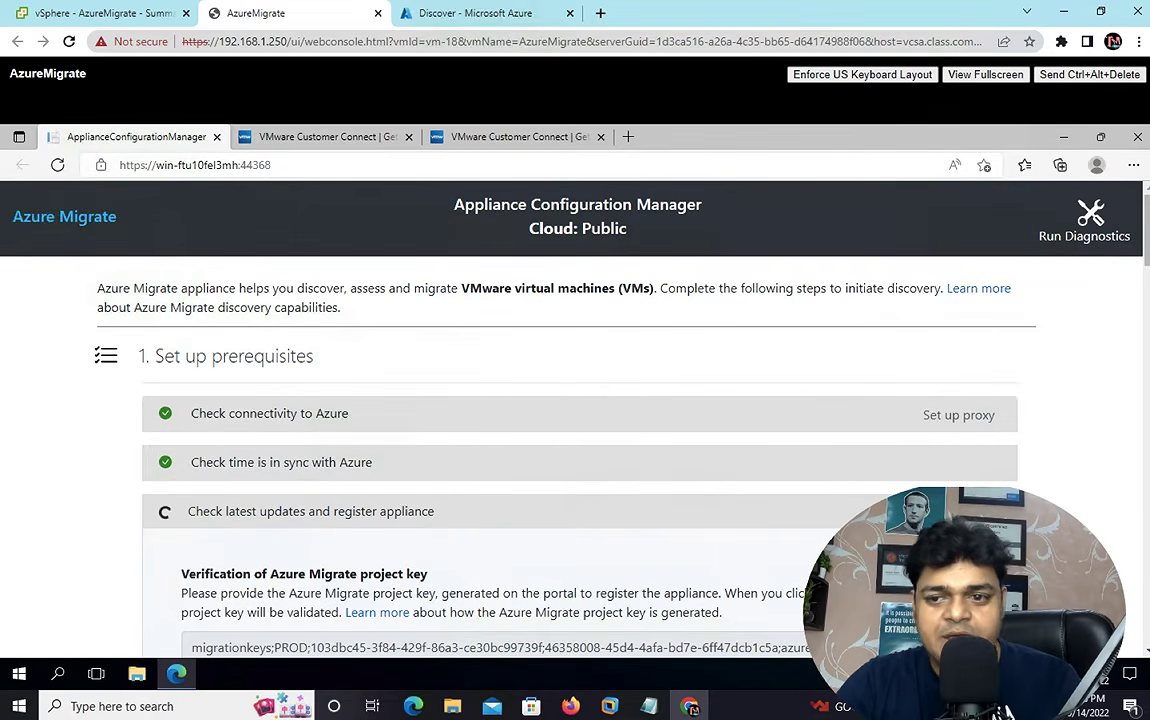
scroll(575, 420, down, 1)
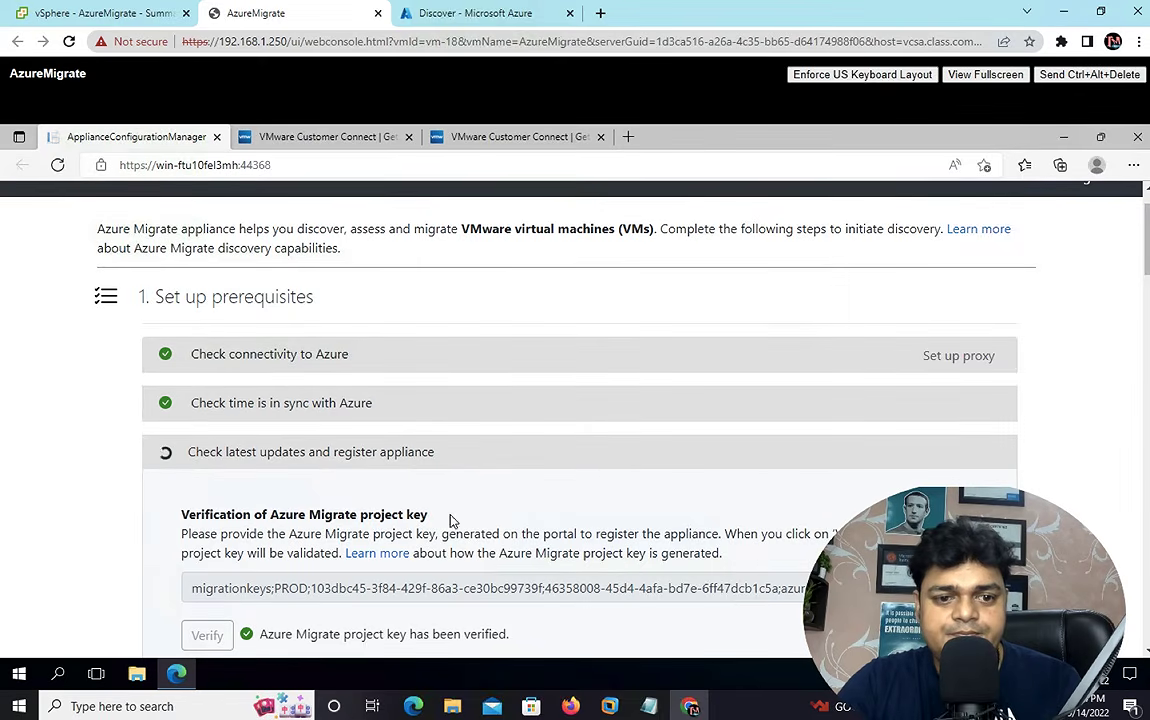
triple_click(587, 590)
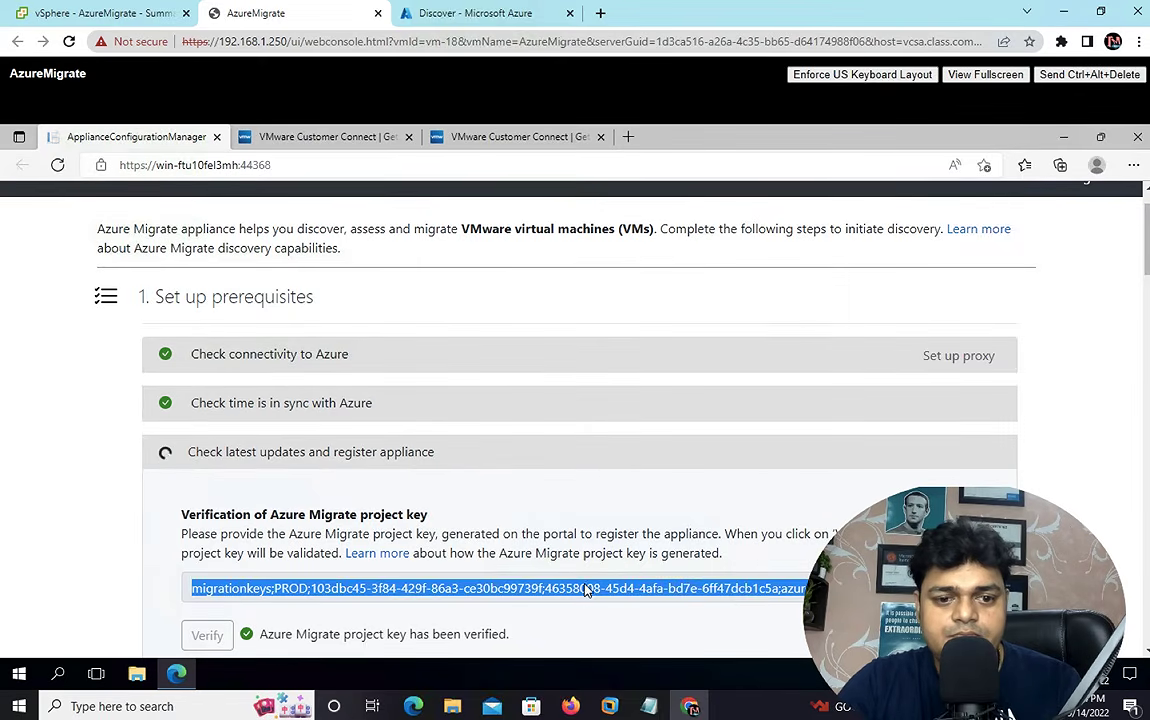
click(613, 554)
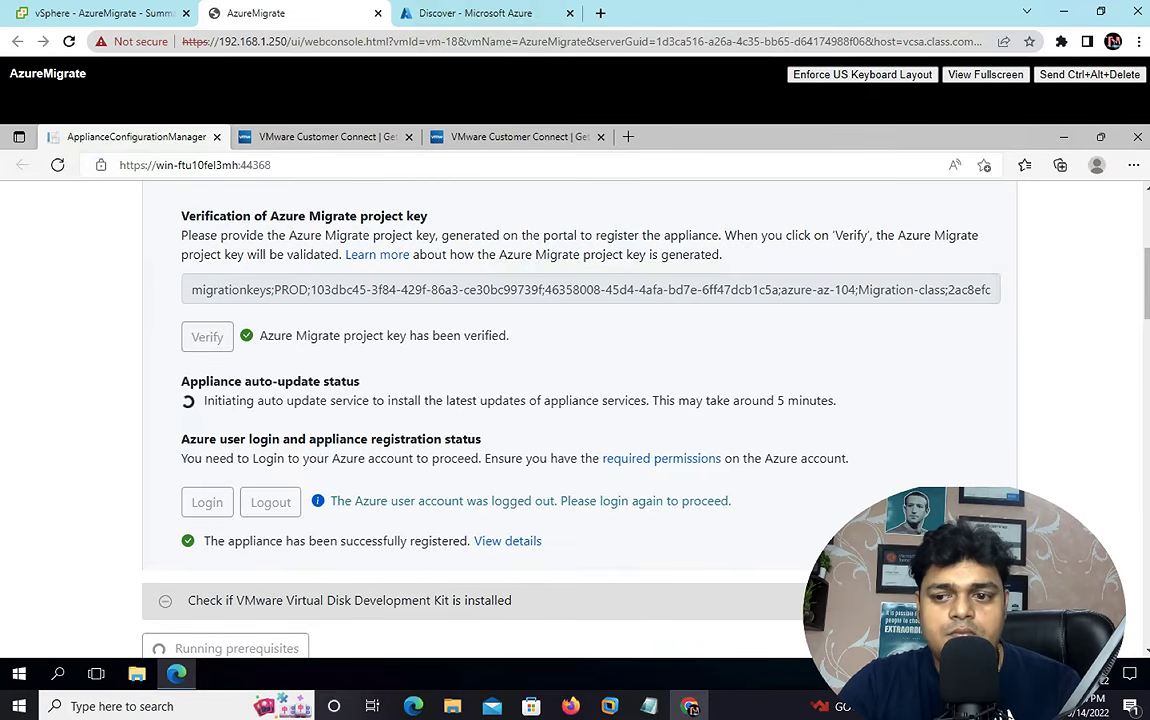
- Open the permissions help article in a separate tab while registration completes
drag(1147, 284, 1147, 410)
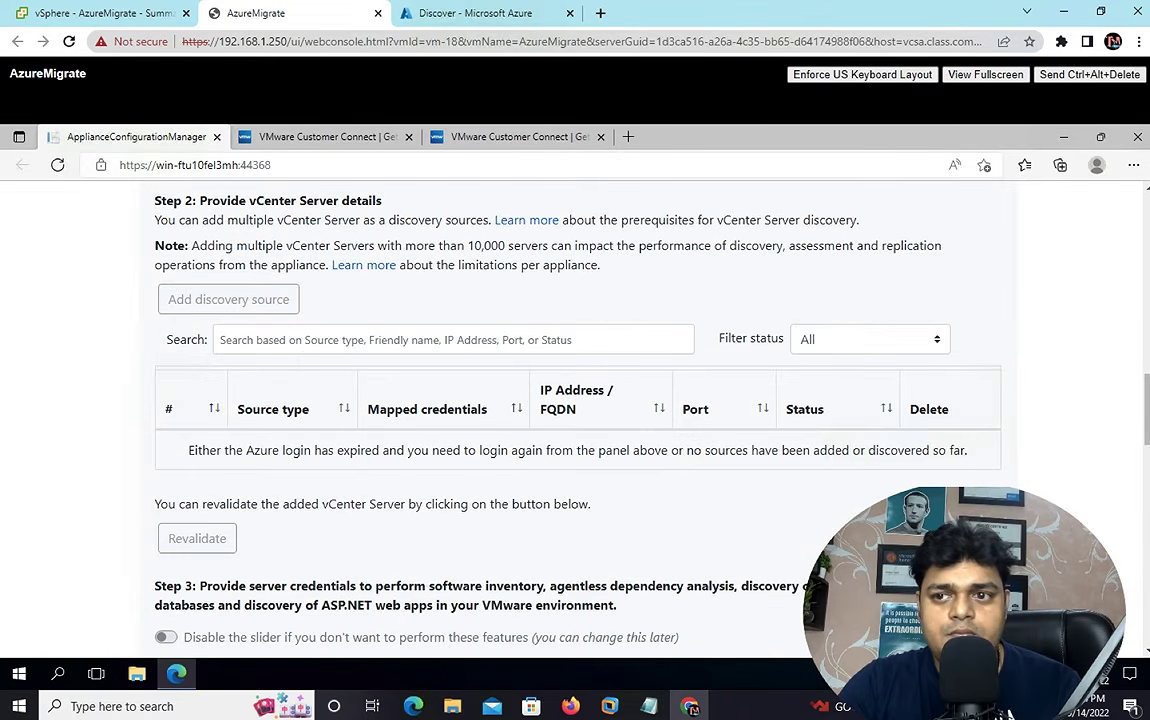
scroll(577, 420, up, 2)
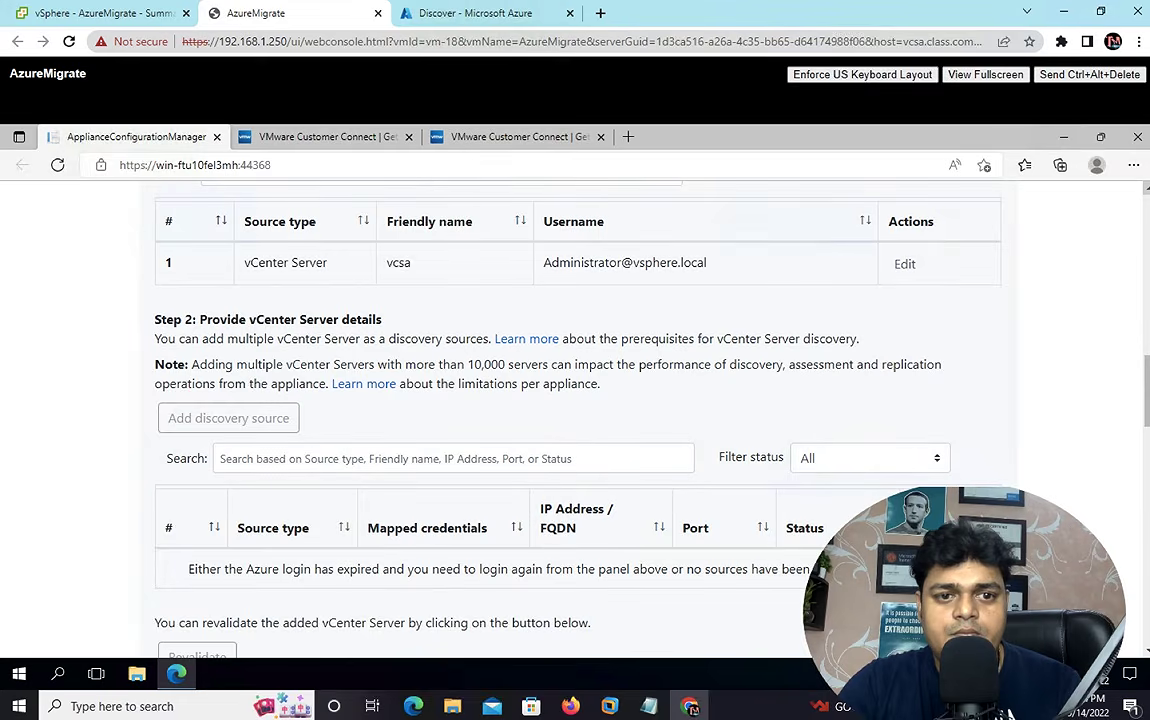
scroll(522, 408, up, 1)
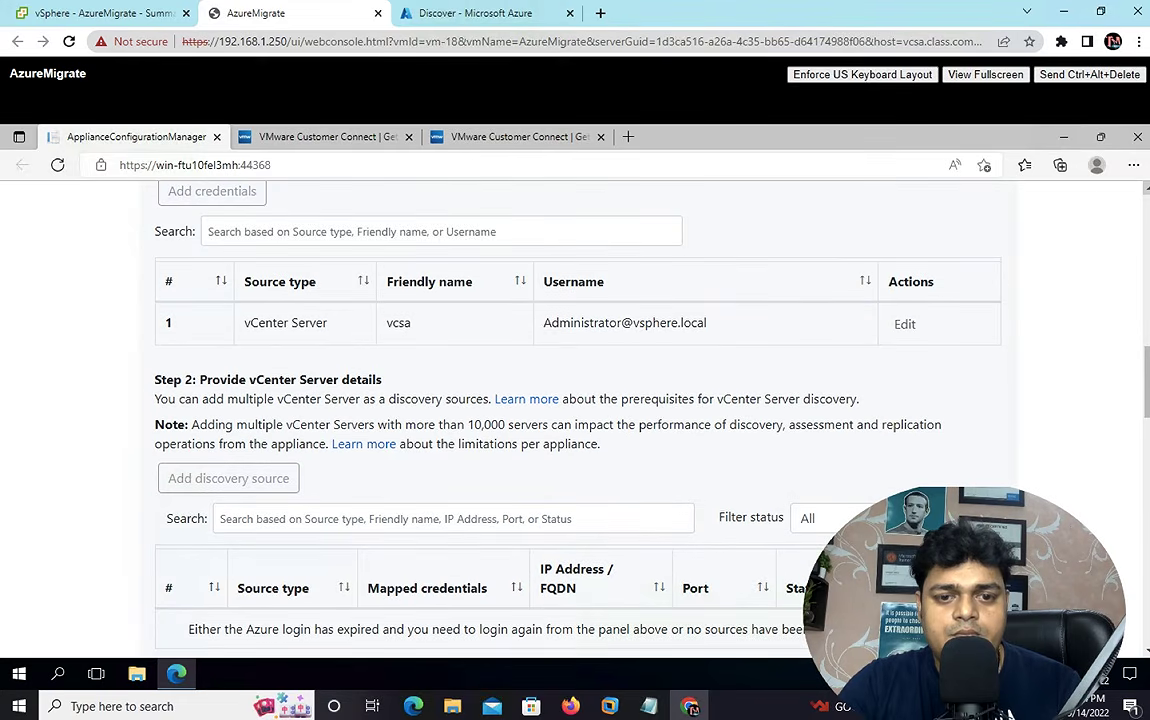
right_click(524, 396)
click(575, 401)
key(ctrl+Left)
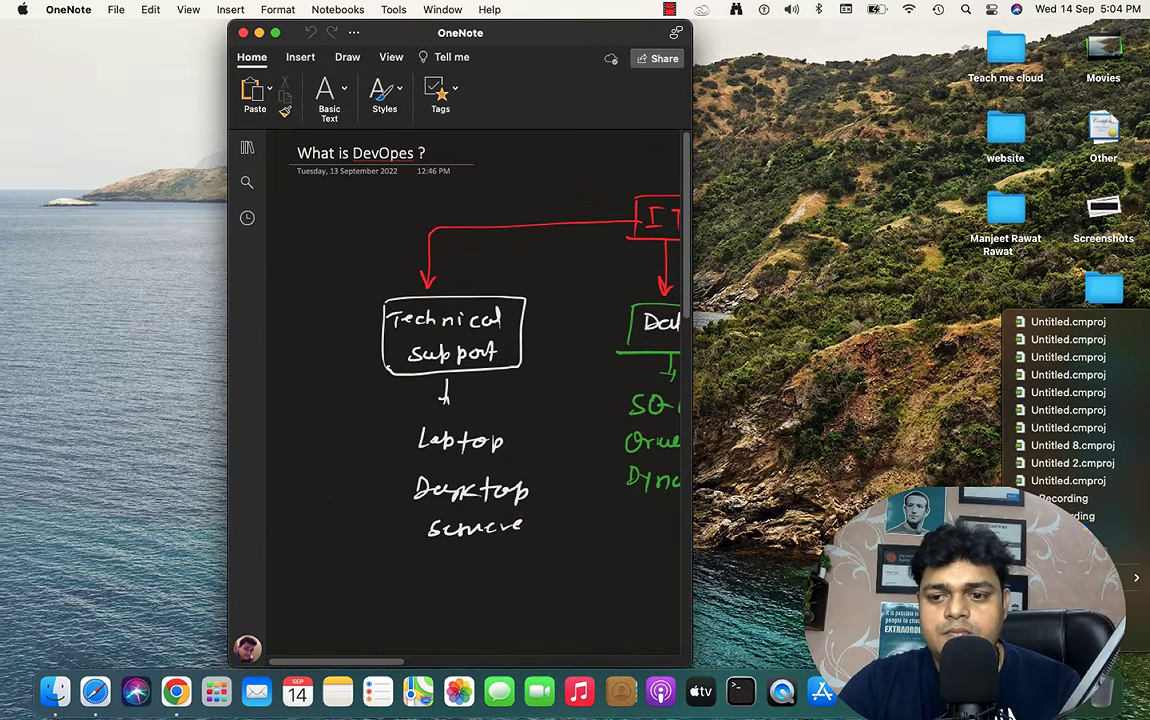
key(ctrl+Right)
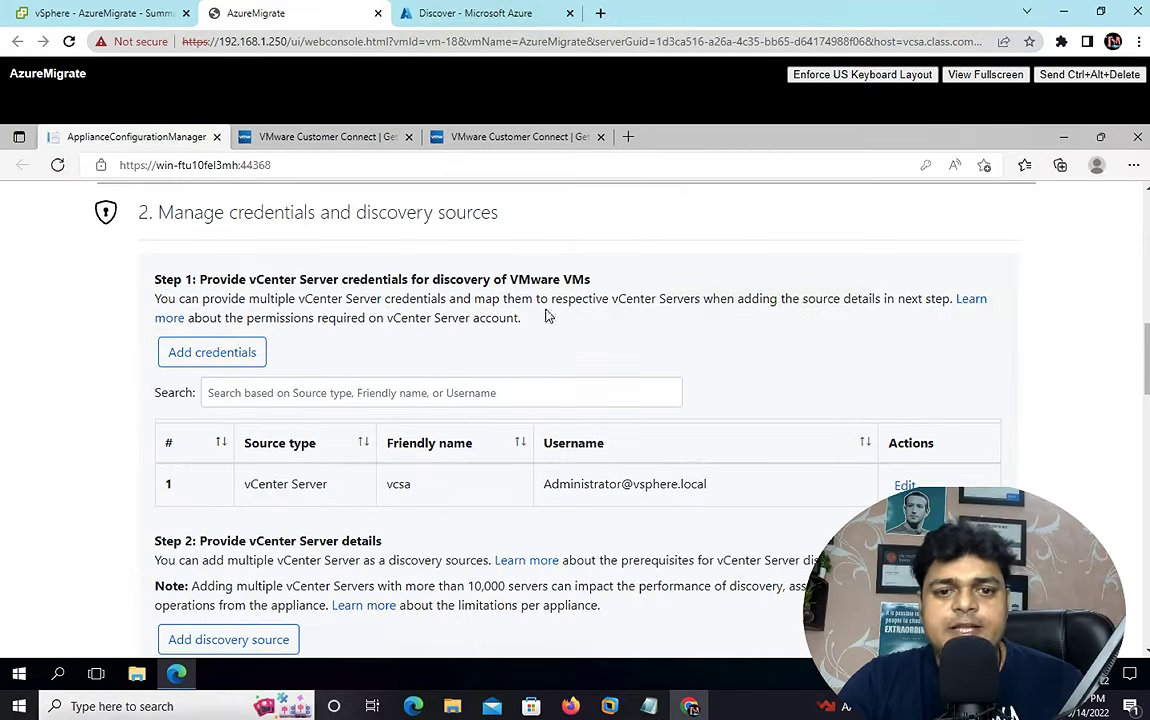
- Scroll down to the Step 2: Provide vCenter Server details section
scroll(415, 366, up, 5)
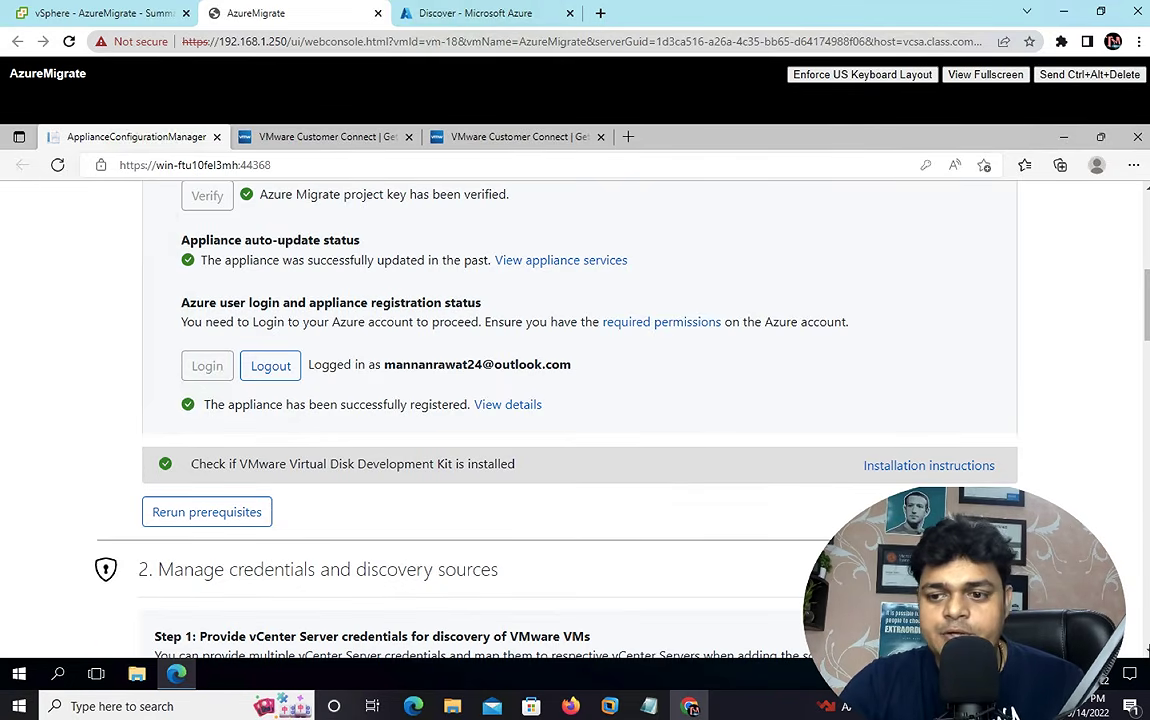
scroll(1146, 650, down, 3)
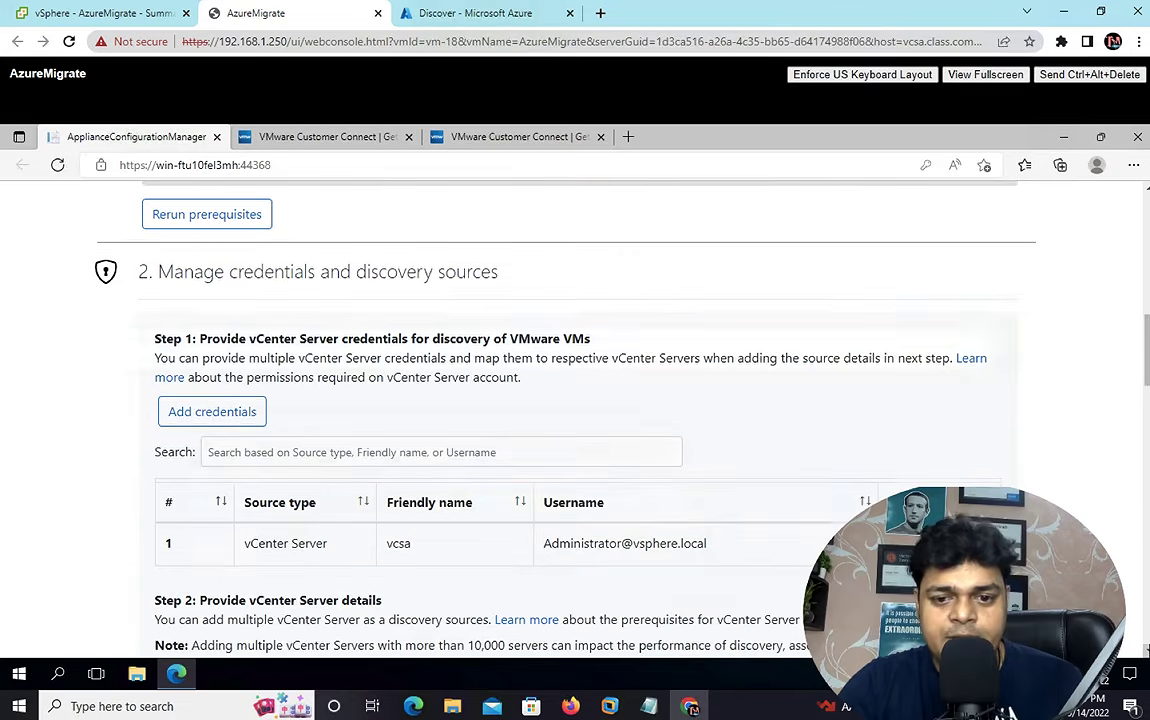
scroll(1146, 650, down, 2)
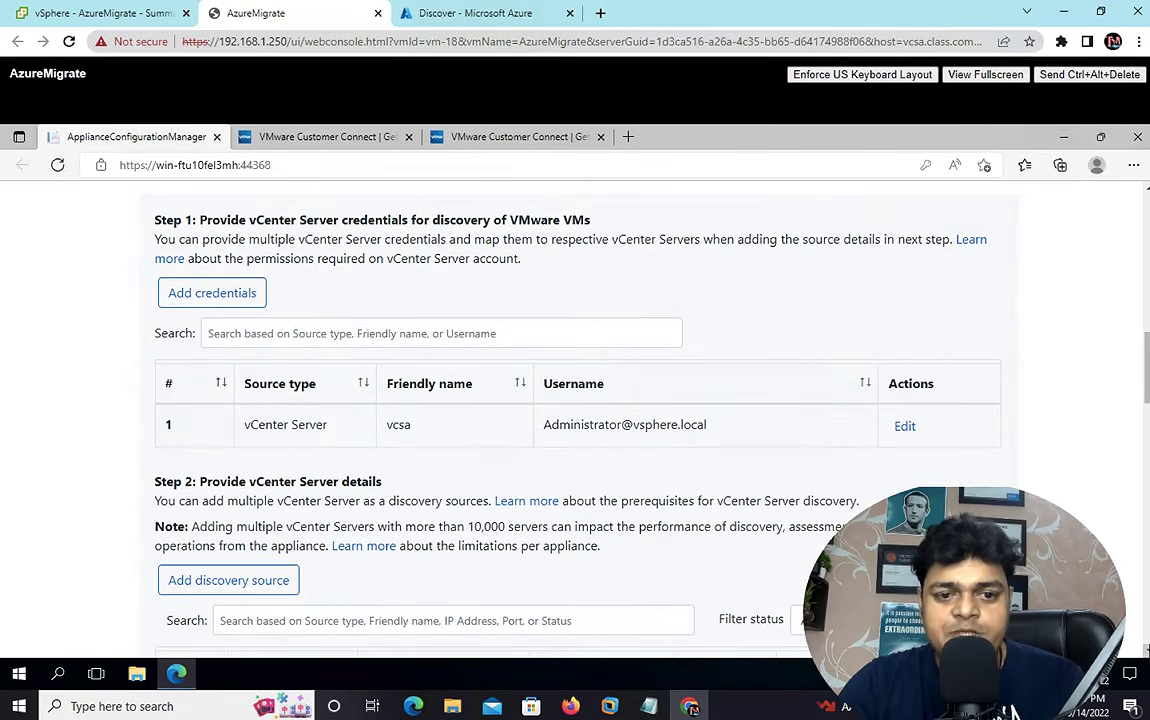
scroll(1146, 650, down, 1)
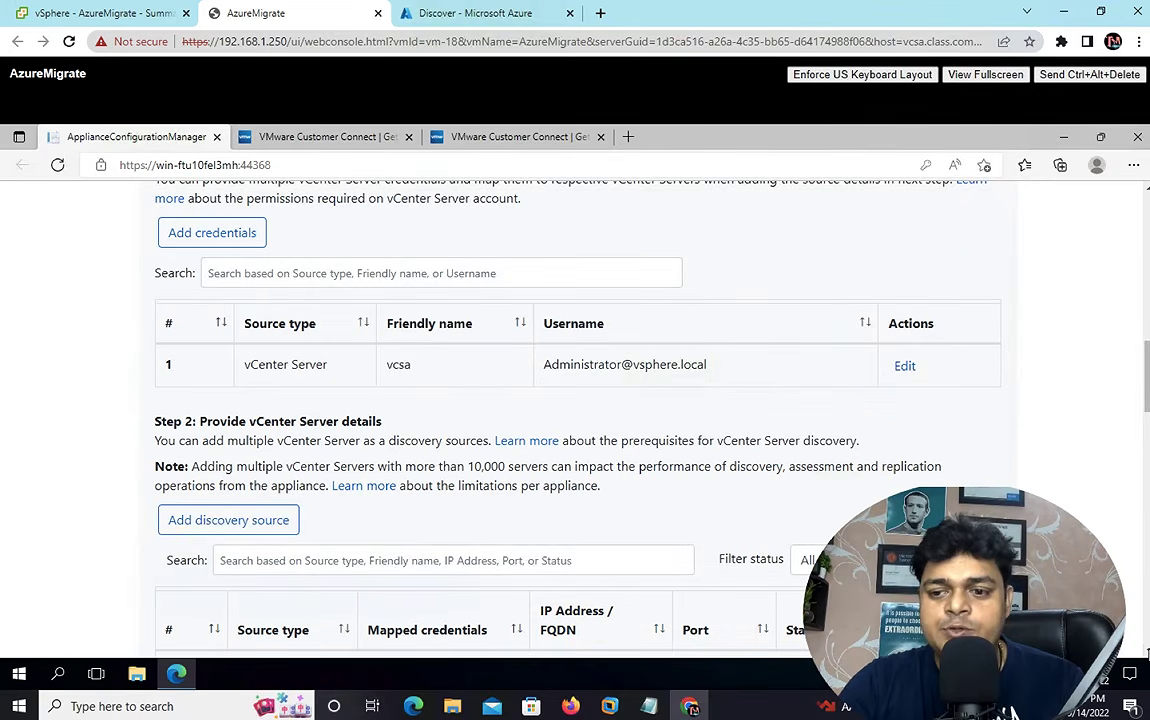
scroll(1147, 652, down, 1)
- Add discovery source 192.168.1.250 on port 443 with the vcsa credential and save it
click(258, 470)
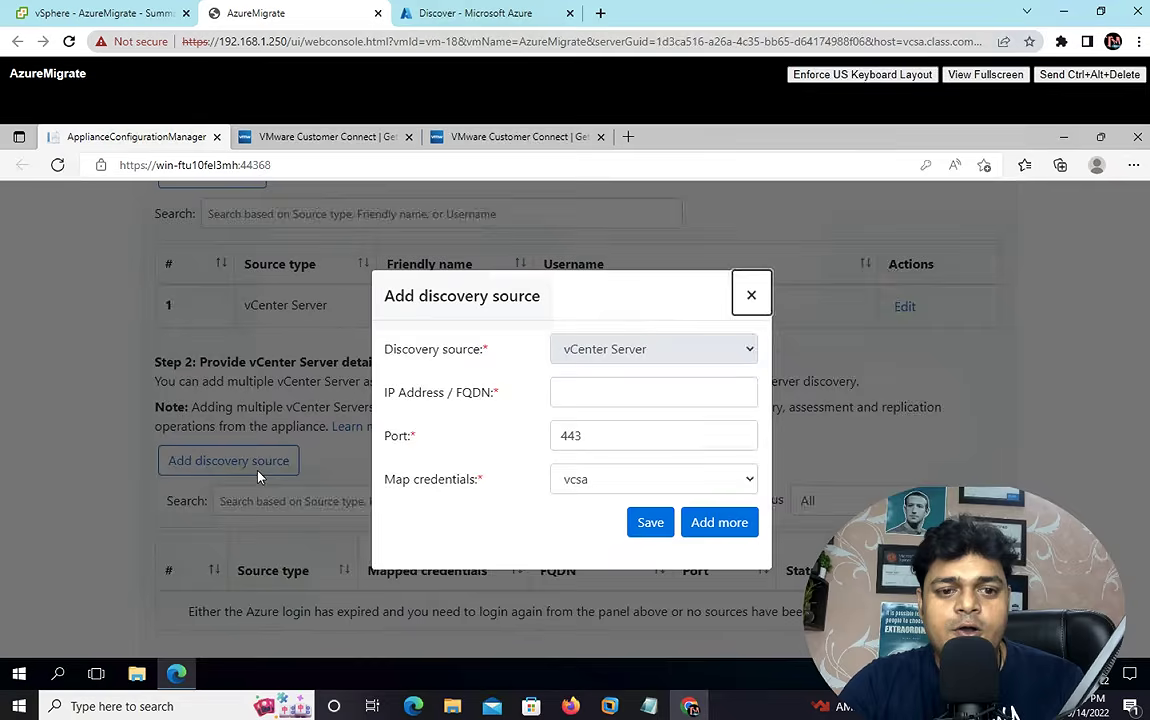
click(579, 390)
text(10)
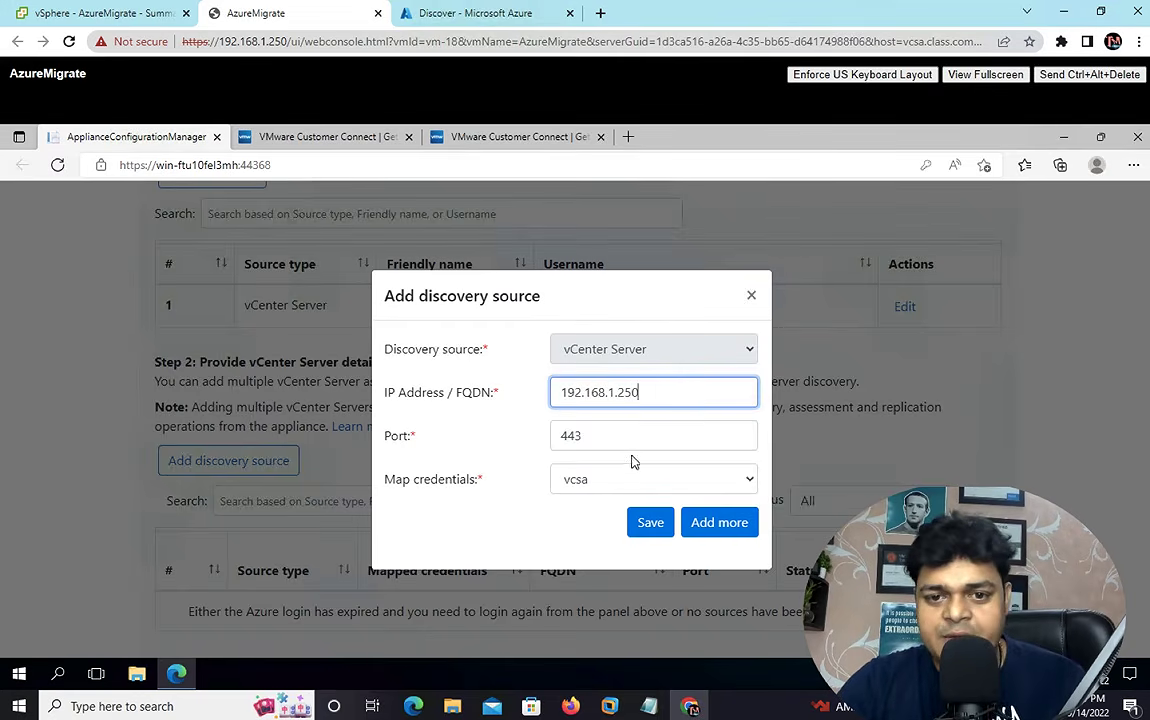
click(651, 519)
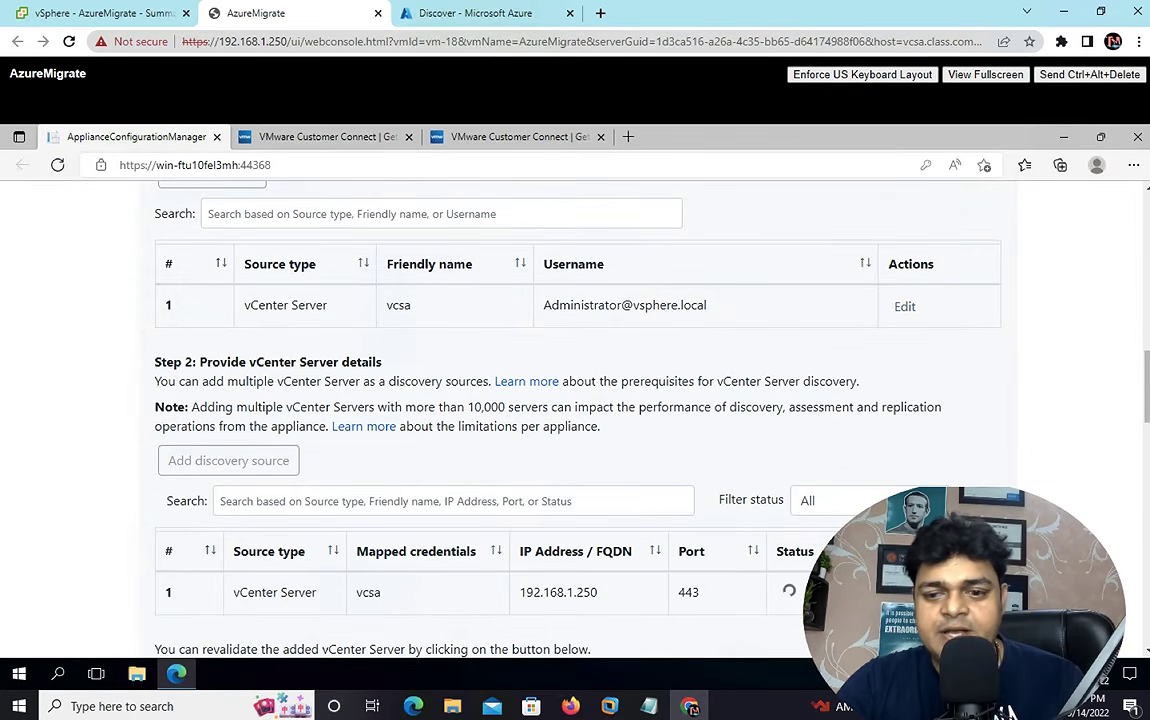
scroll(1146, 650, down, 2)
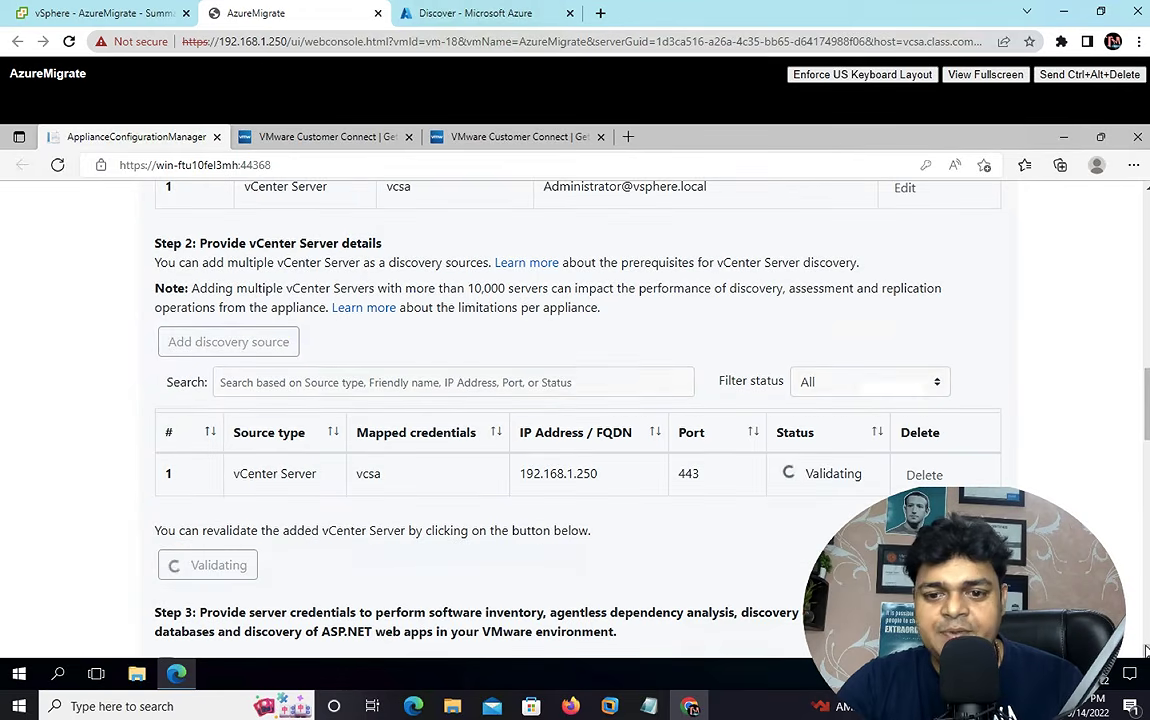
scroll(1146, 650, down, 1)
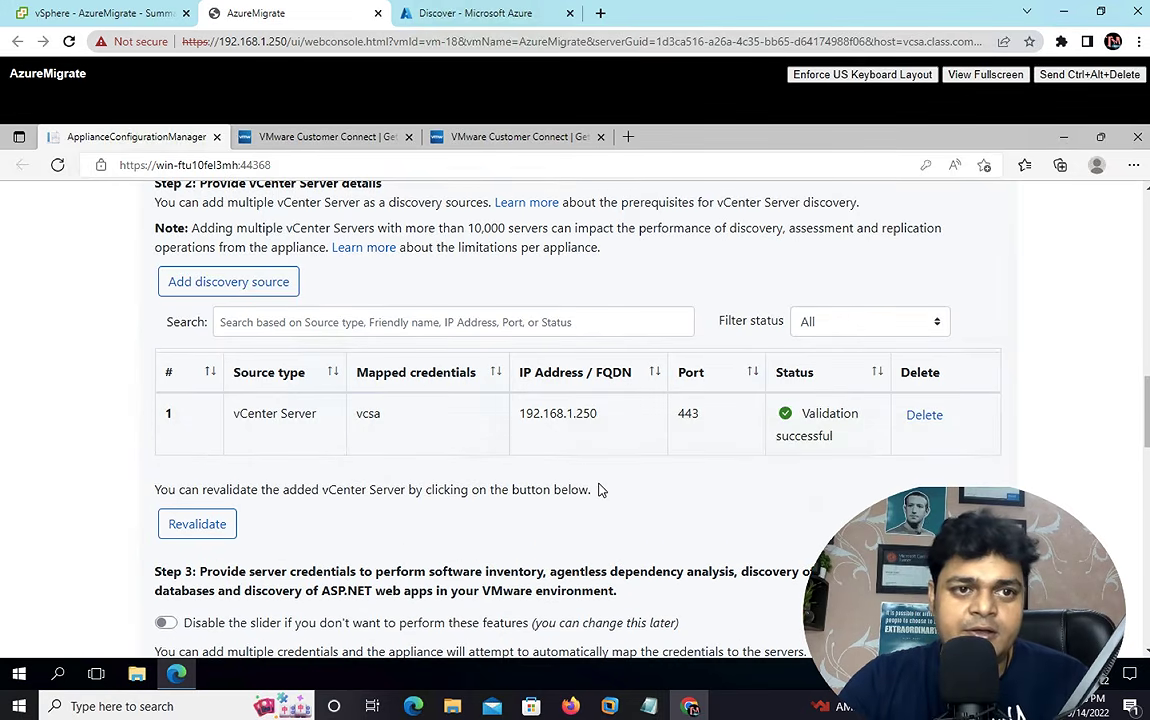
- Check the appliance VM summary in vSphere, then come back to the console
click(110, 14)
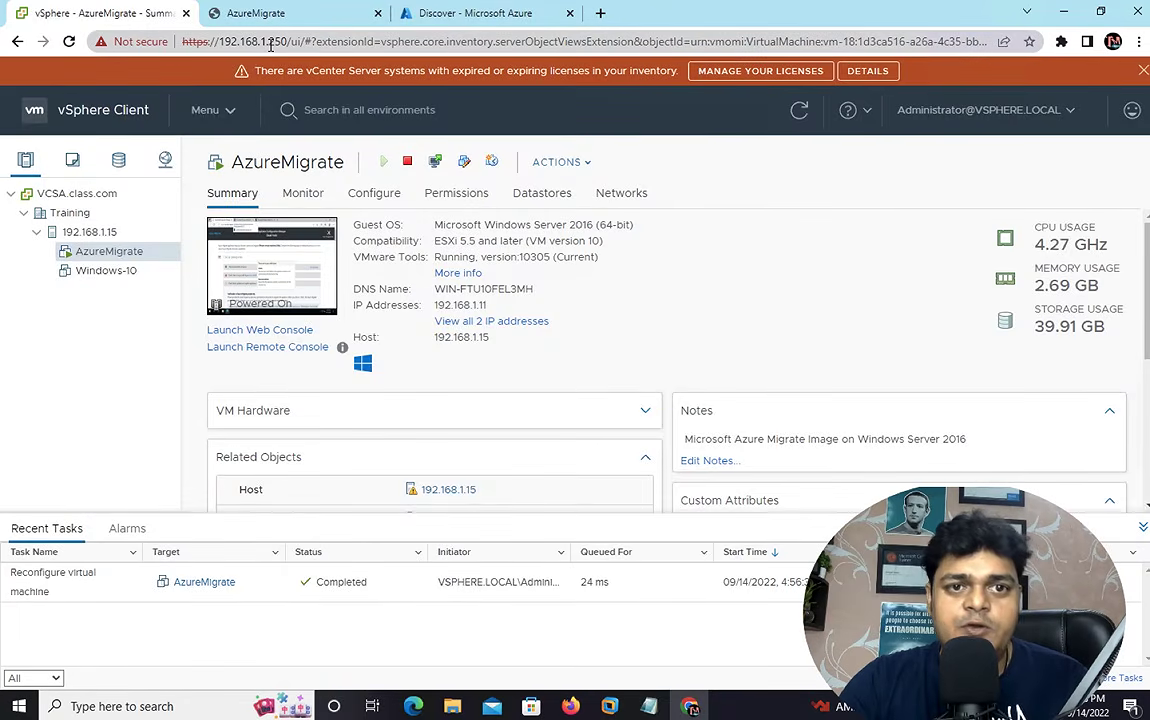
click(276, 14)
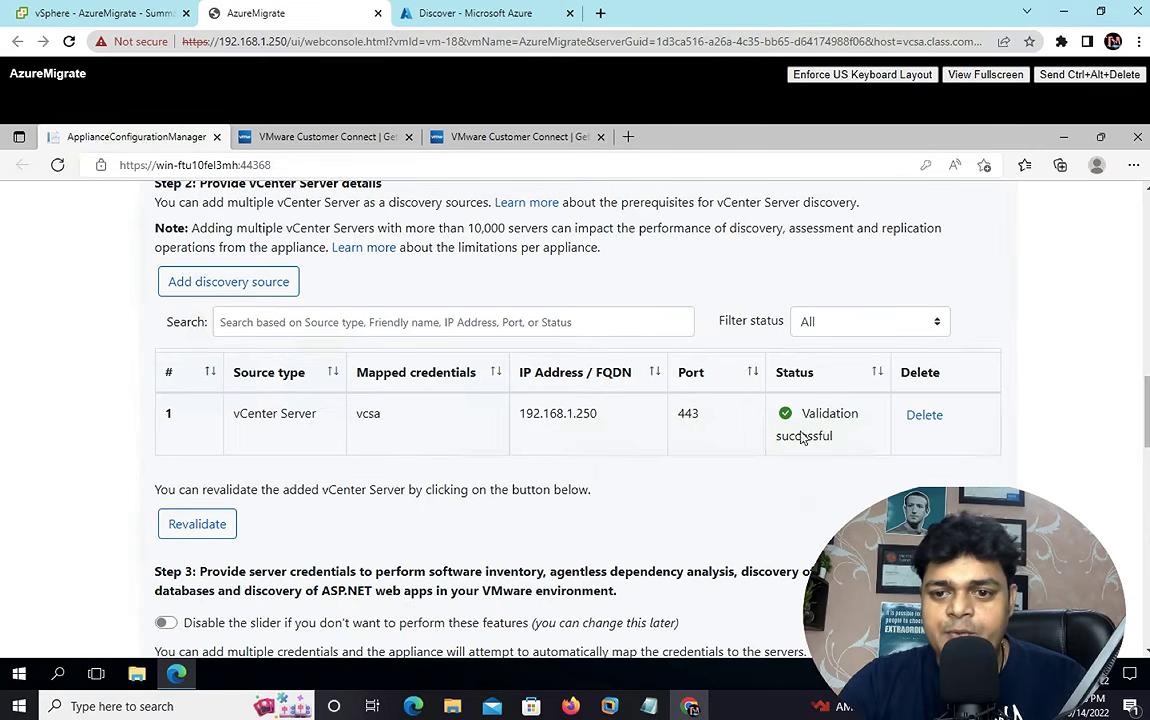
click(1147, 652)
click(1147, 652)
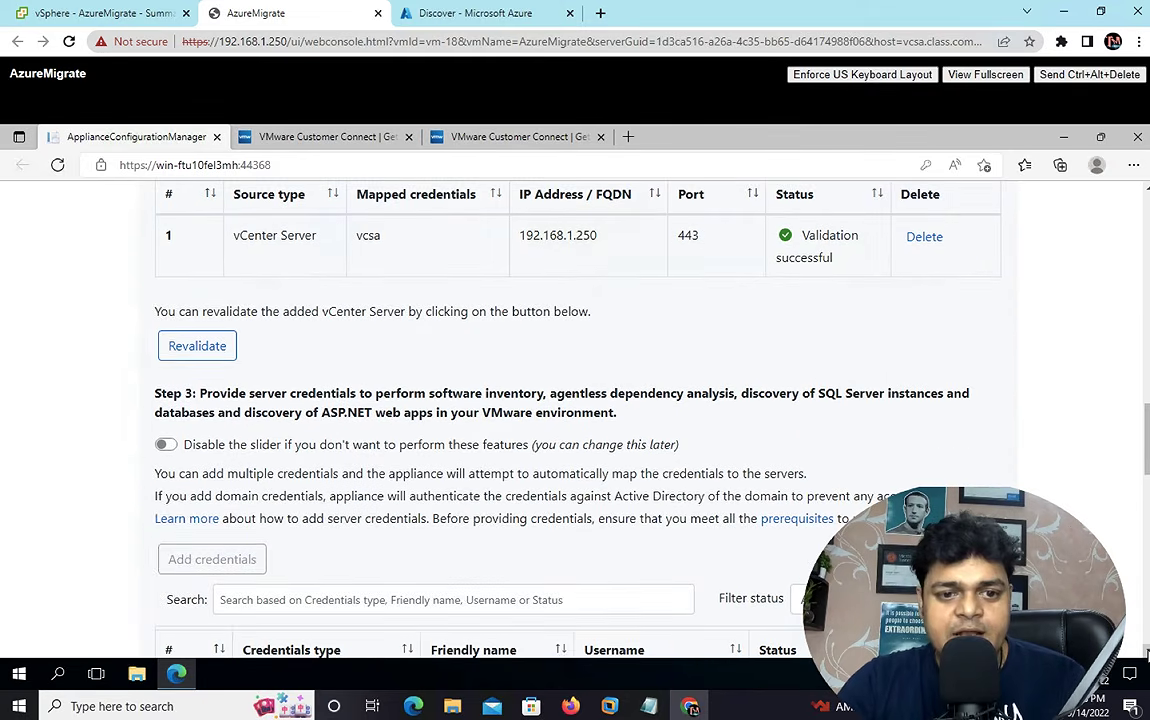
- Revalidate the vCenter Server source and switch on the Step 3 server-credentials slider
click(1147, 652)
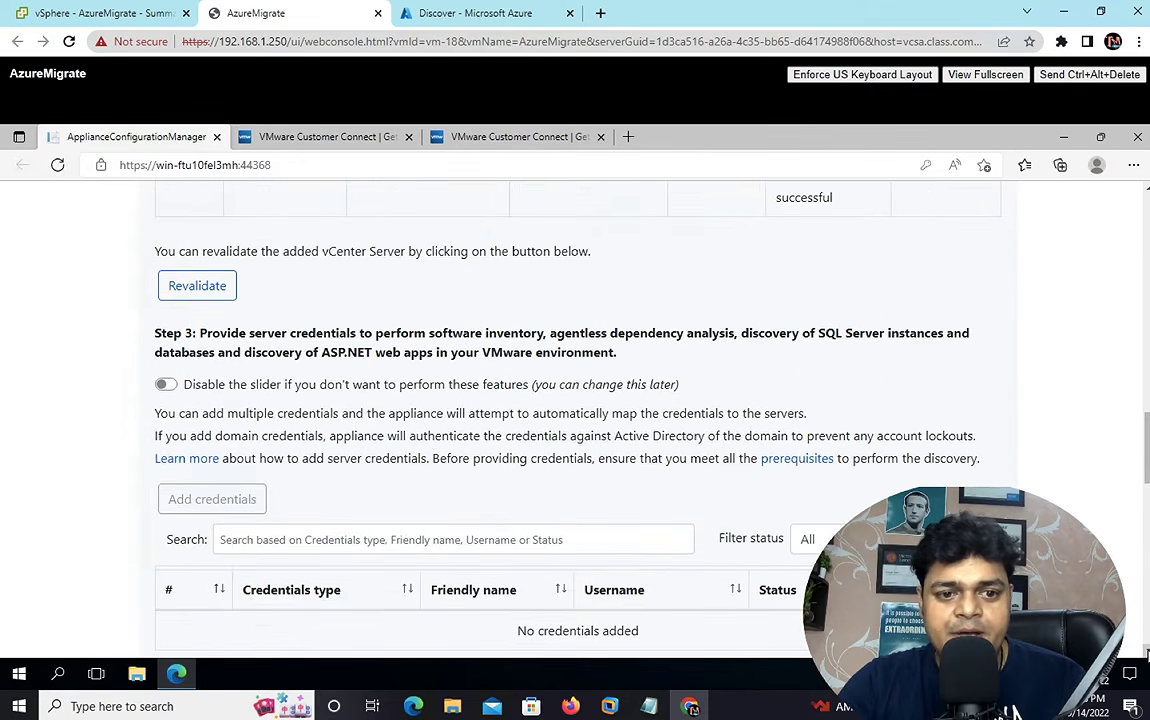
click(1147, 652)
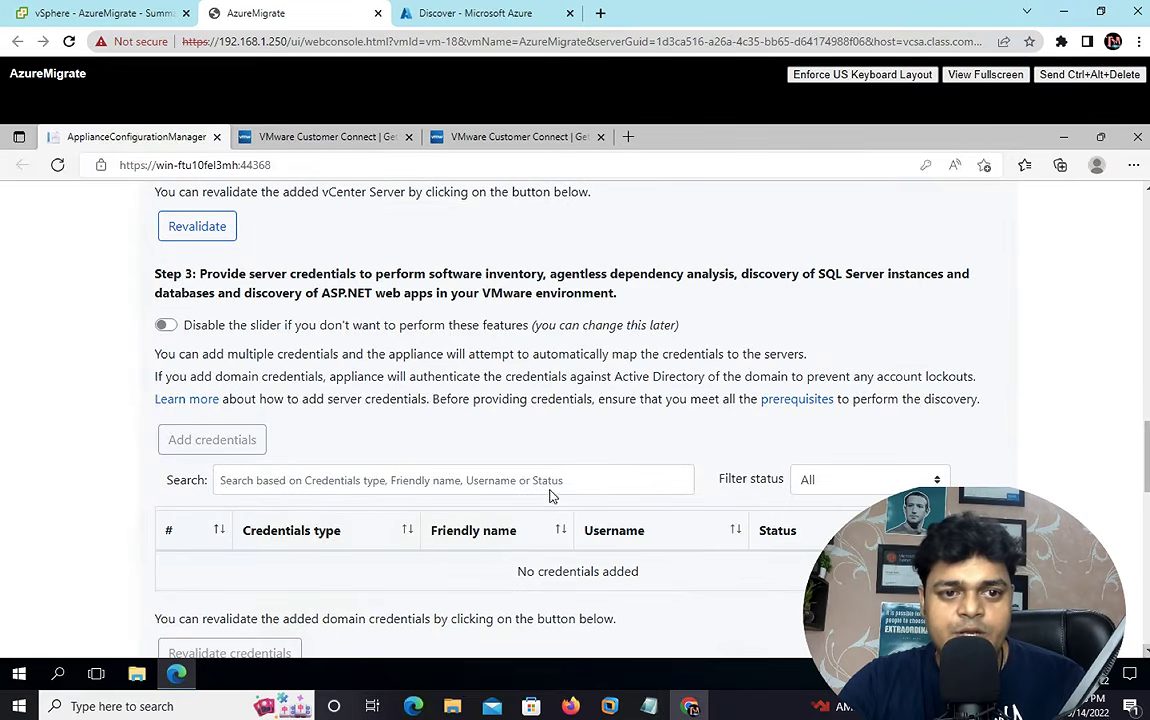
click(190, 220)
click(166, 326)
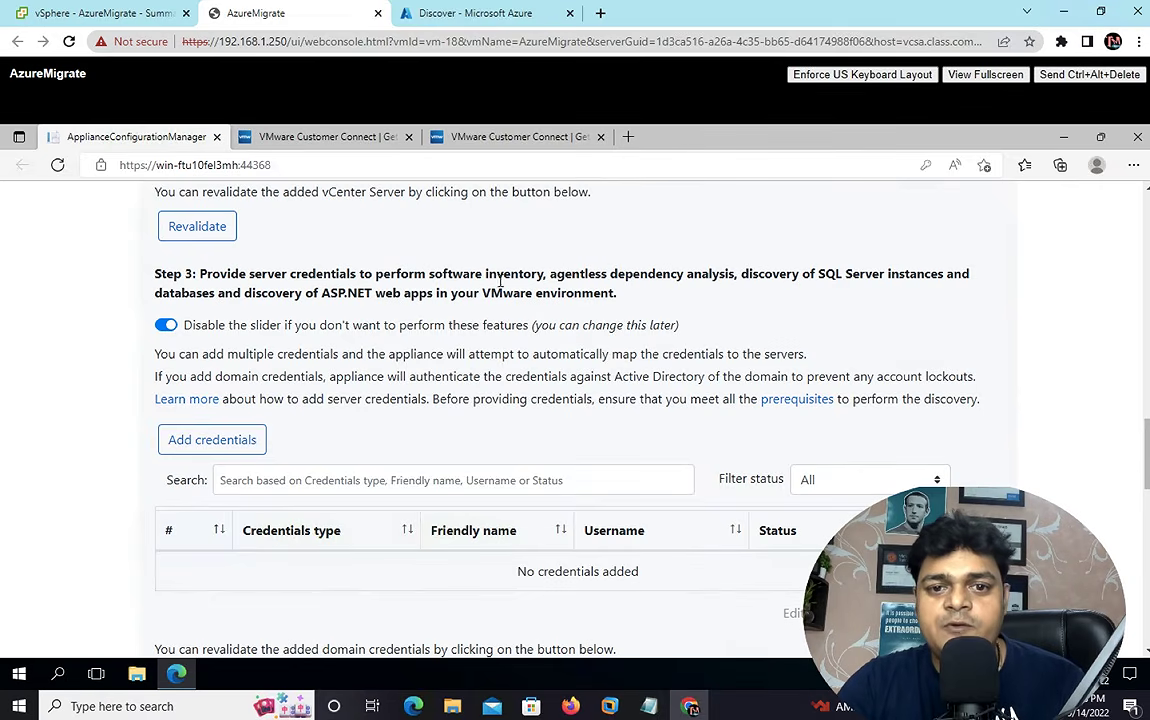
- Save a Domain credential with friendly name 'class' and domain name class.com
click(226, 441)
click(675, 356)
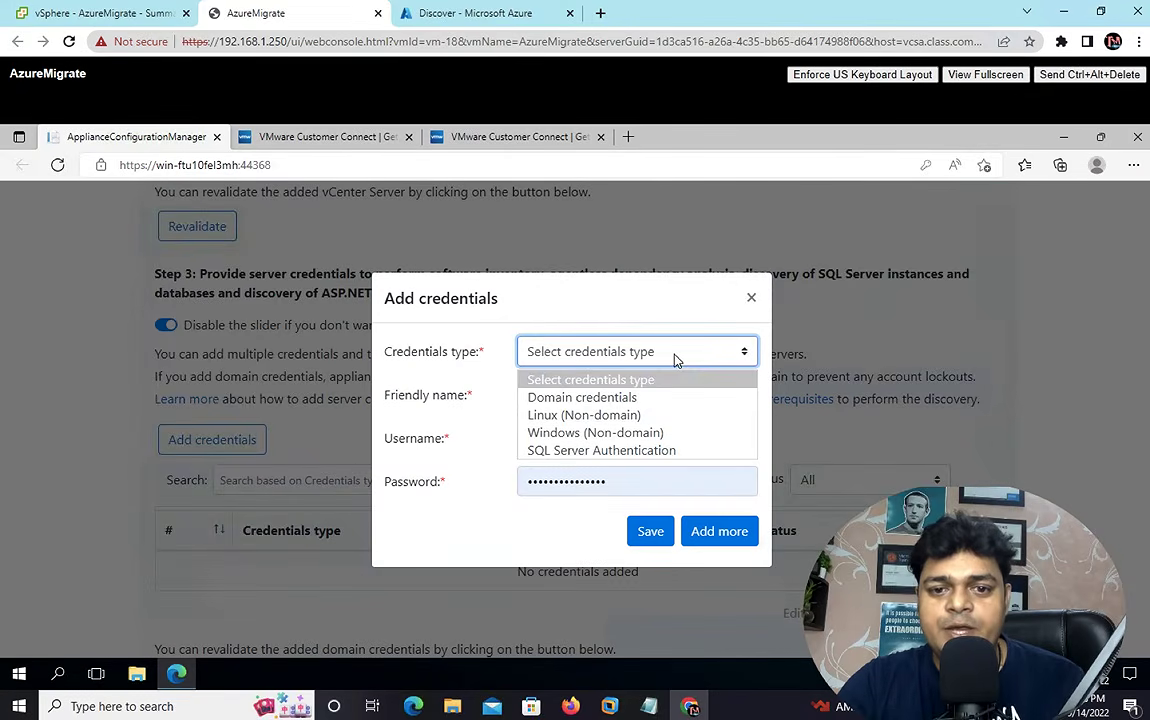
click(604, 408)
click(628, 341)
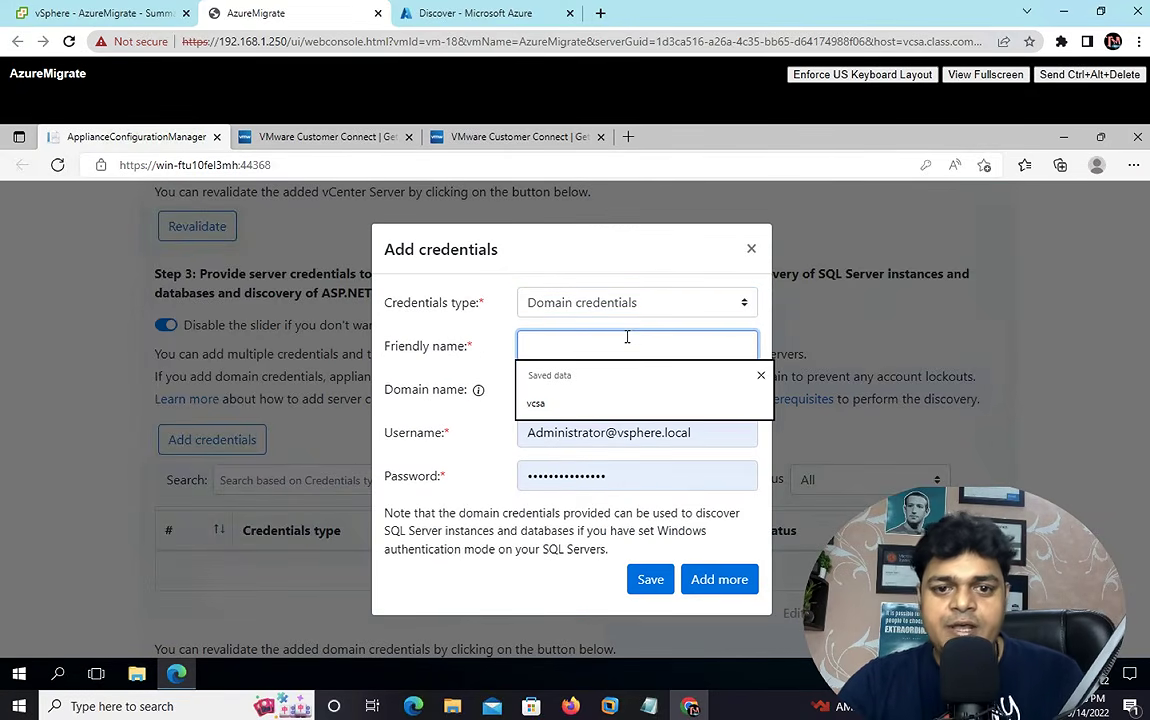
text(class.)
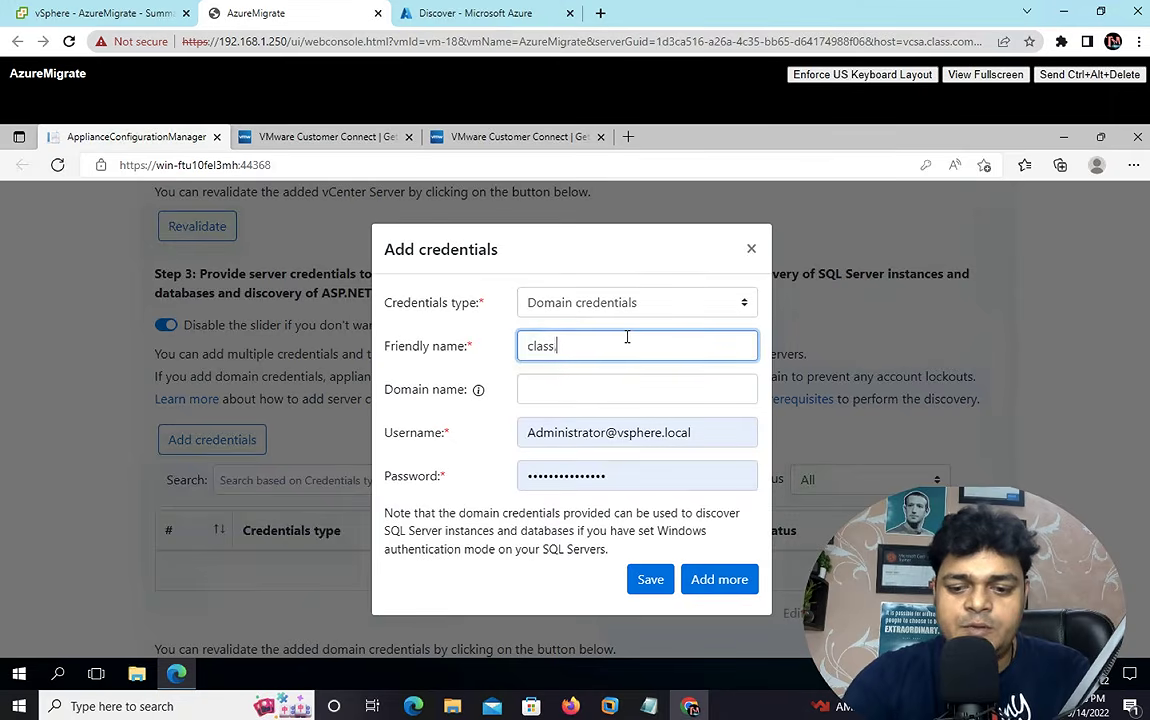
text(com)
click(613, 388)
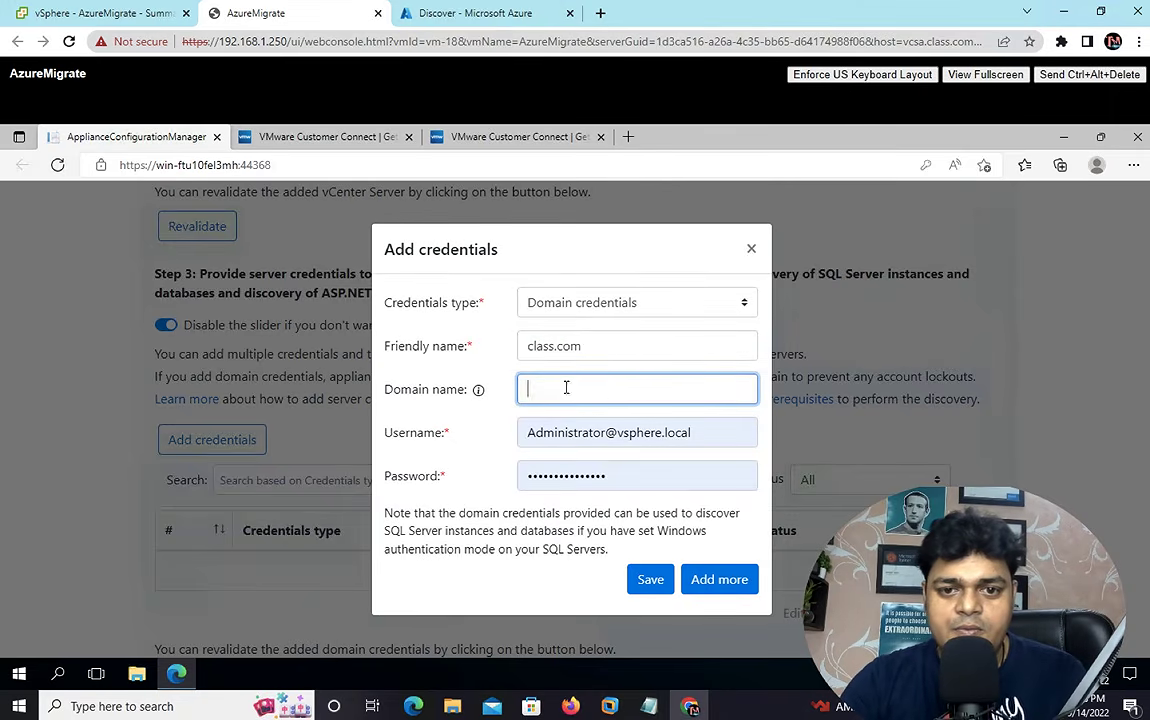
drag(585, 350, 552, 348)
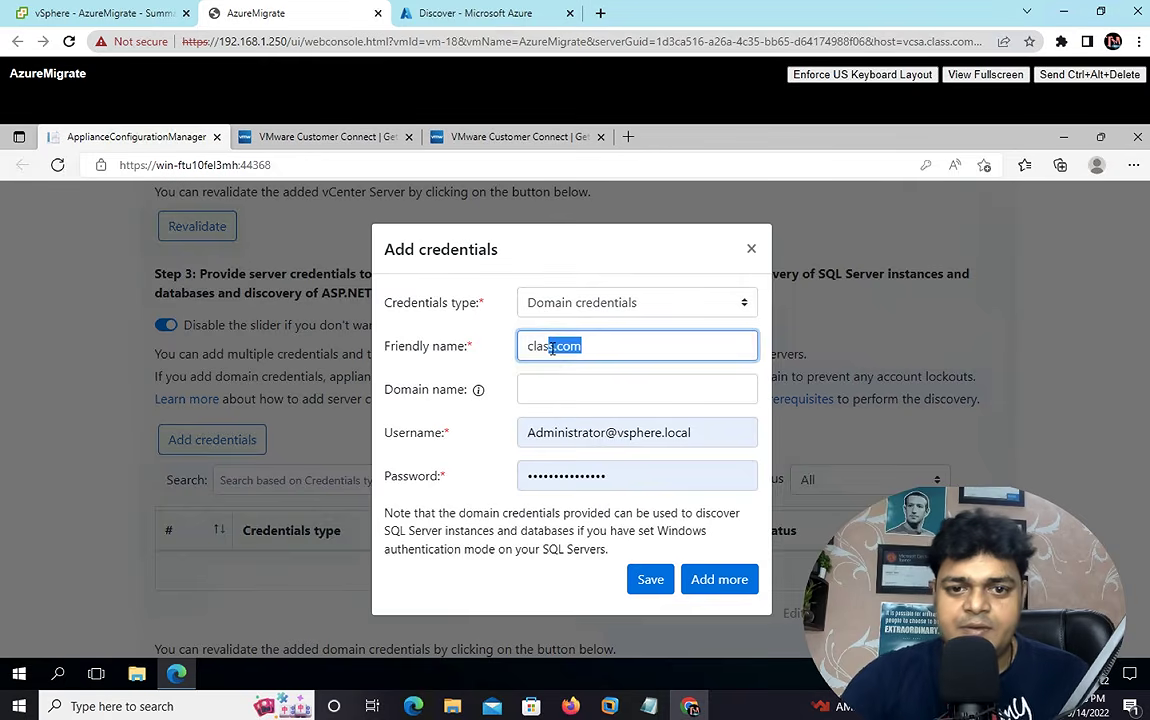
key(BackSpace)
text(s)
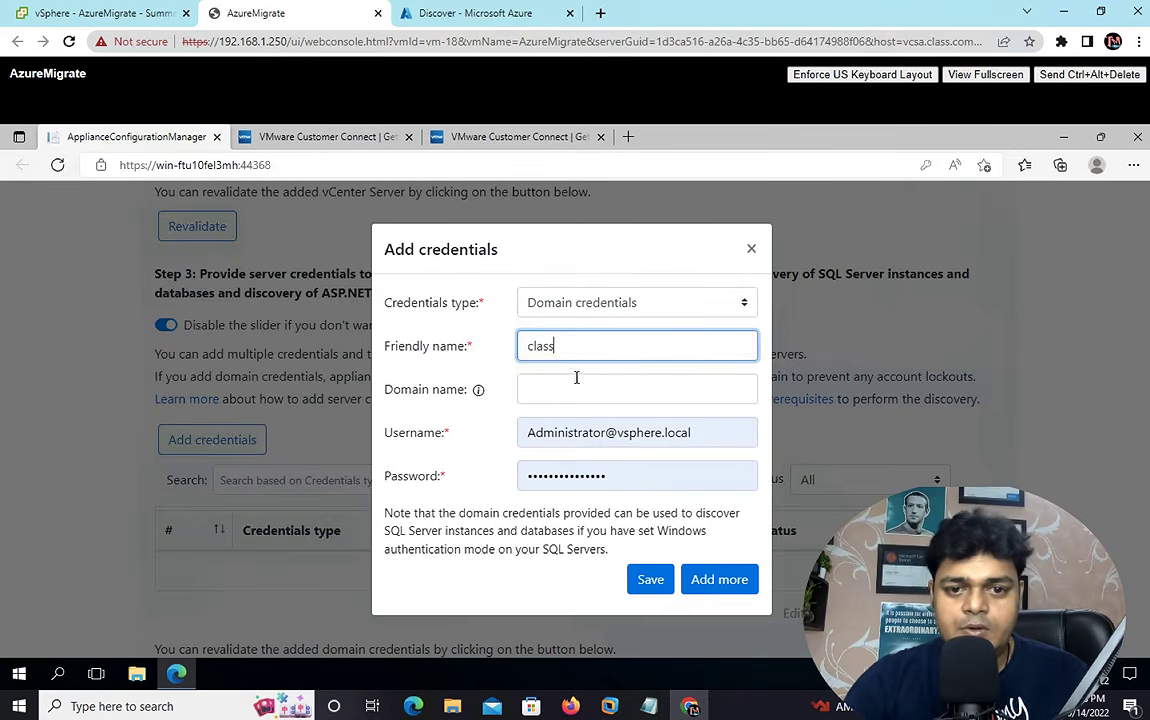
click(572, 386)
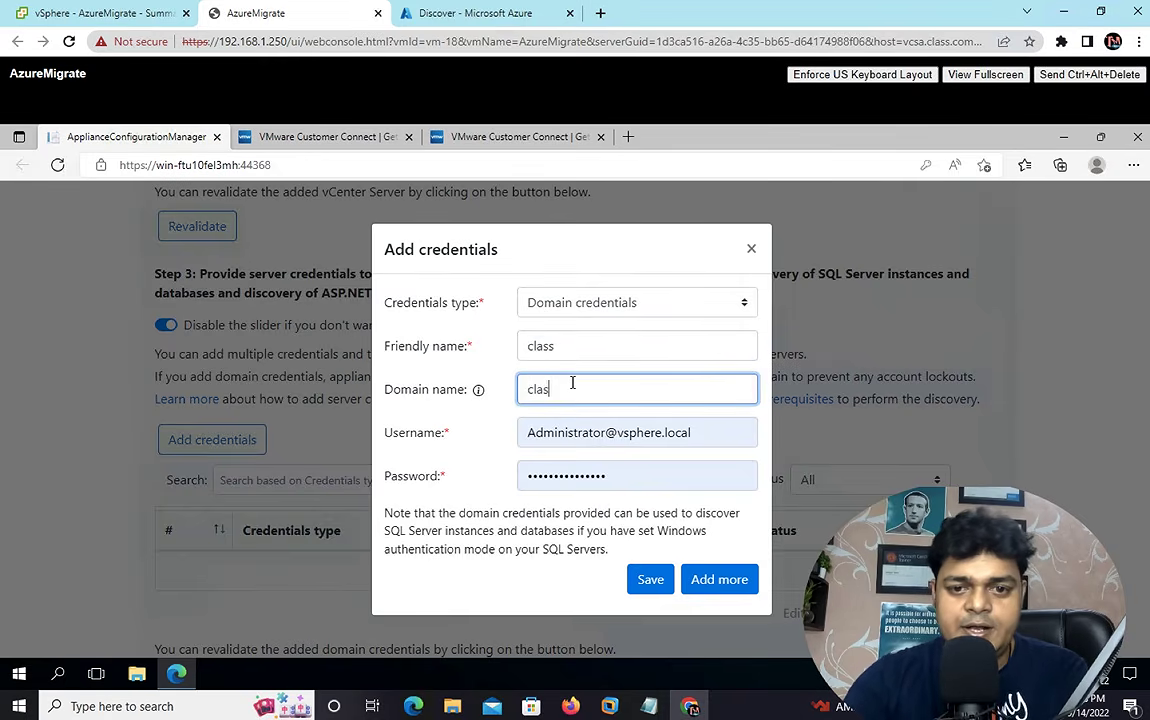
text(class.com)
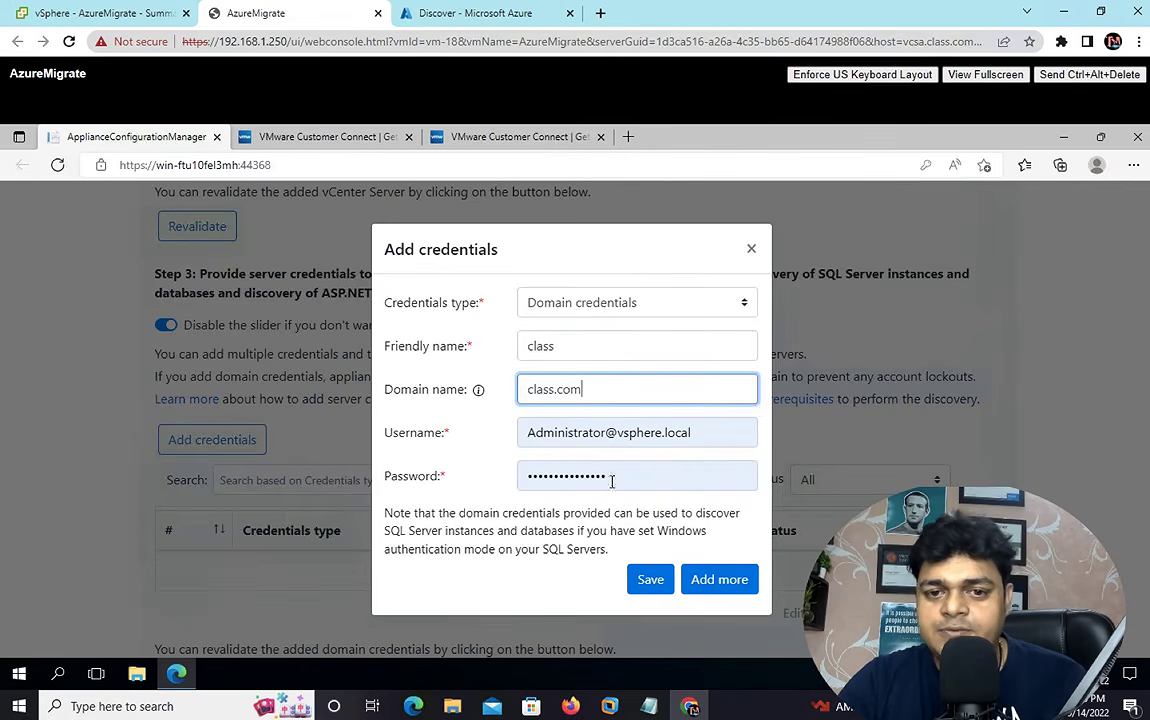
click(651, 579)
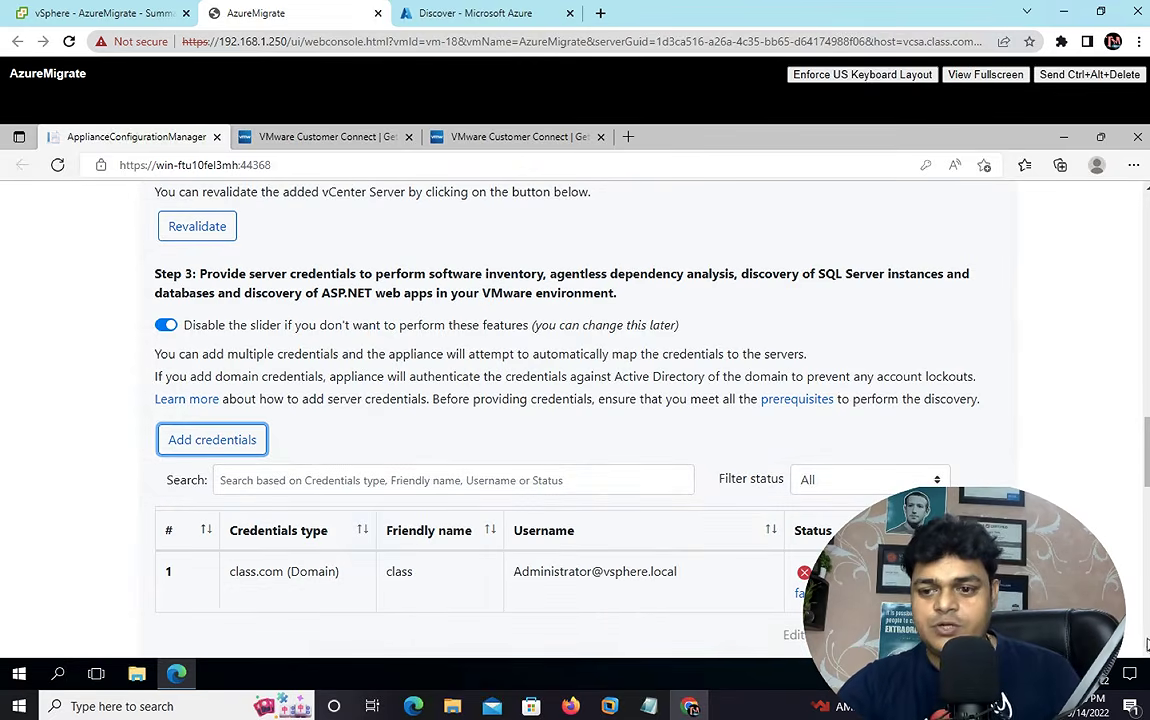
- Read the Validation failed details for the class credential, then revalidate it
scroll(816, 519, down, 3)
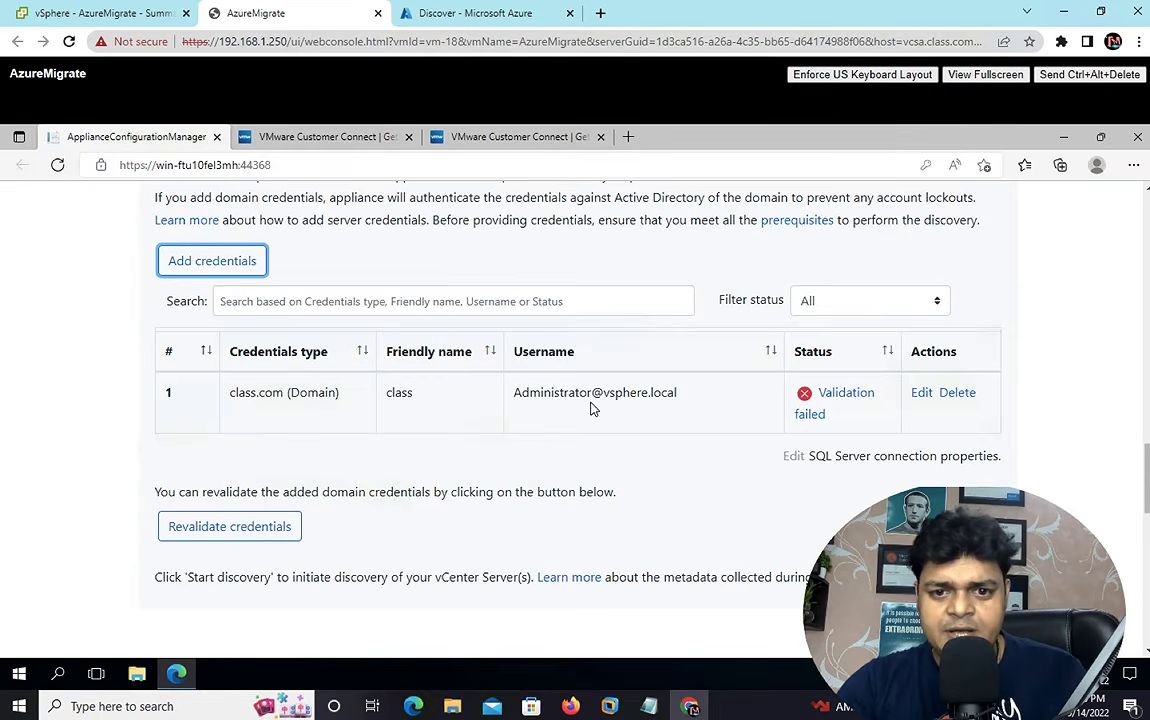
click(816, 415)
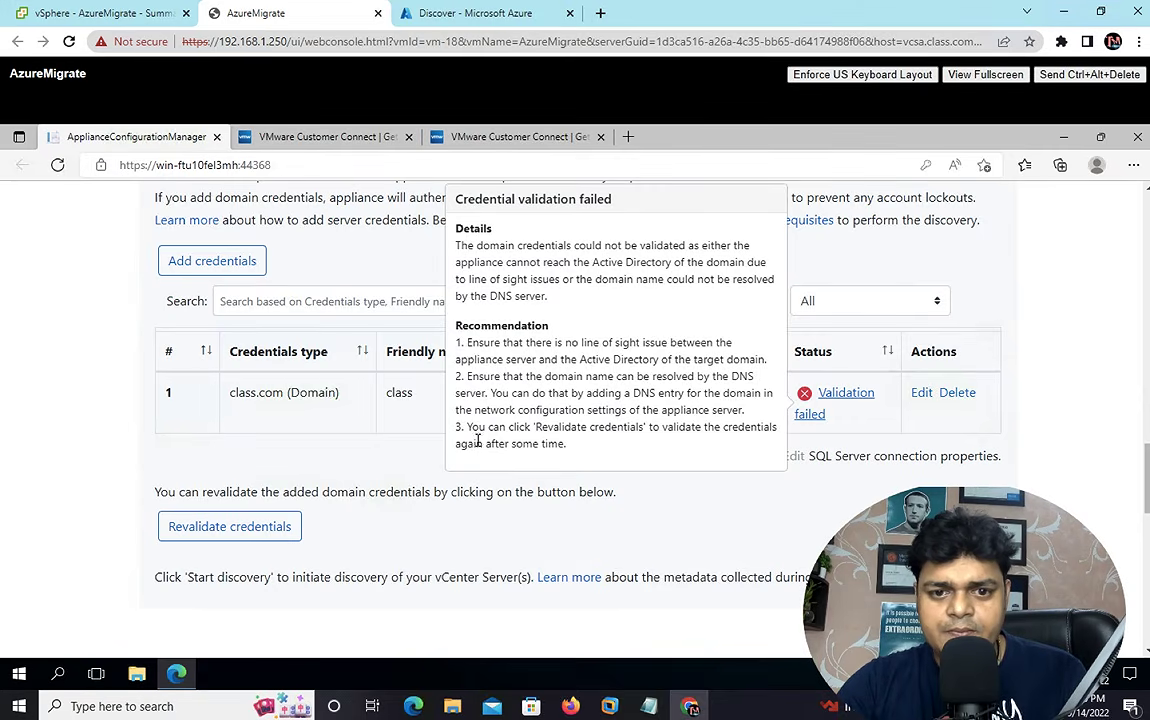
click(232, 530)
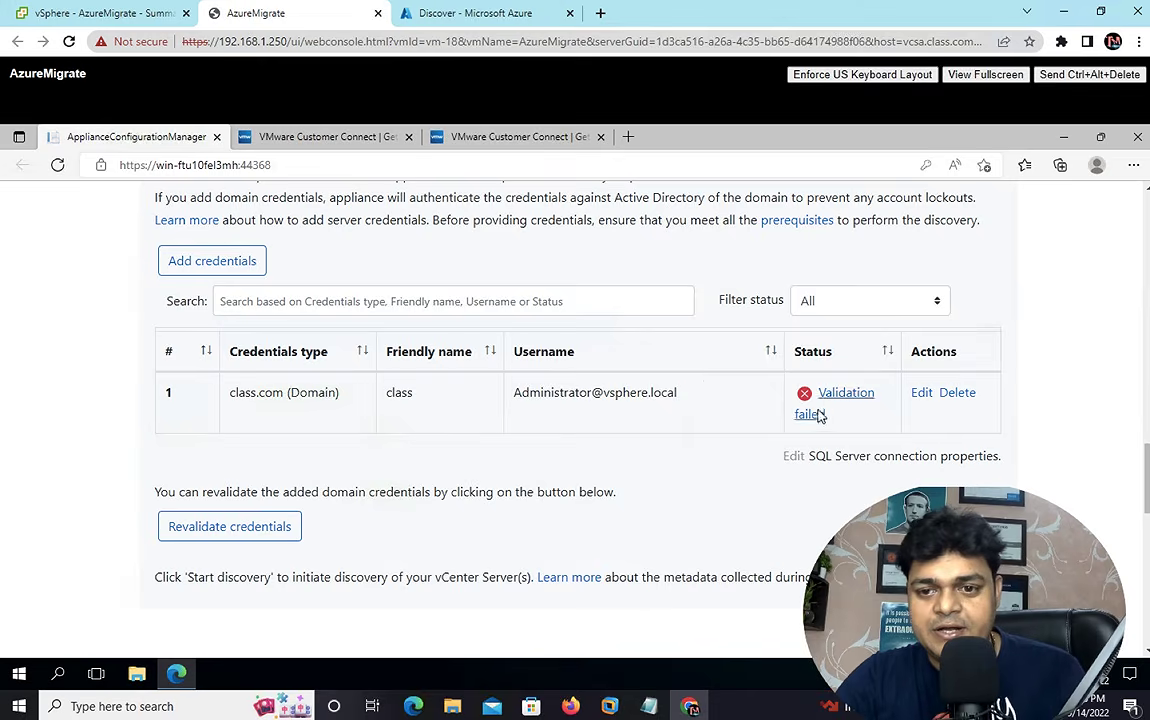
- Review the failed validation details again, scroll through the console, and go to the Azure portal
click(812, 412)
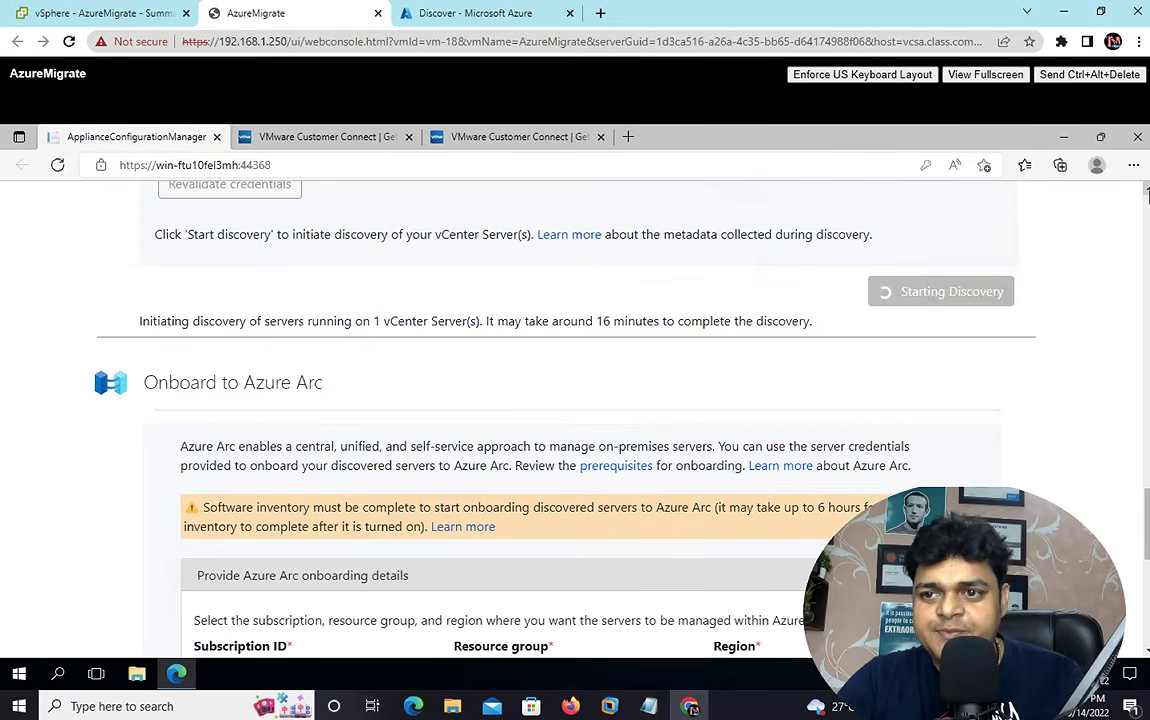
scroll(1148, 193, up, 5)
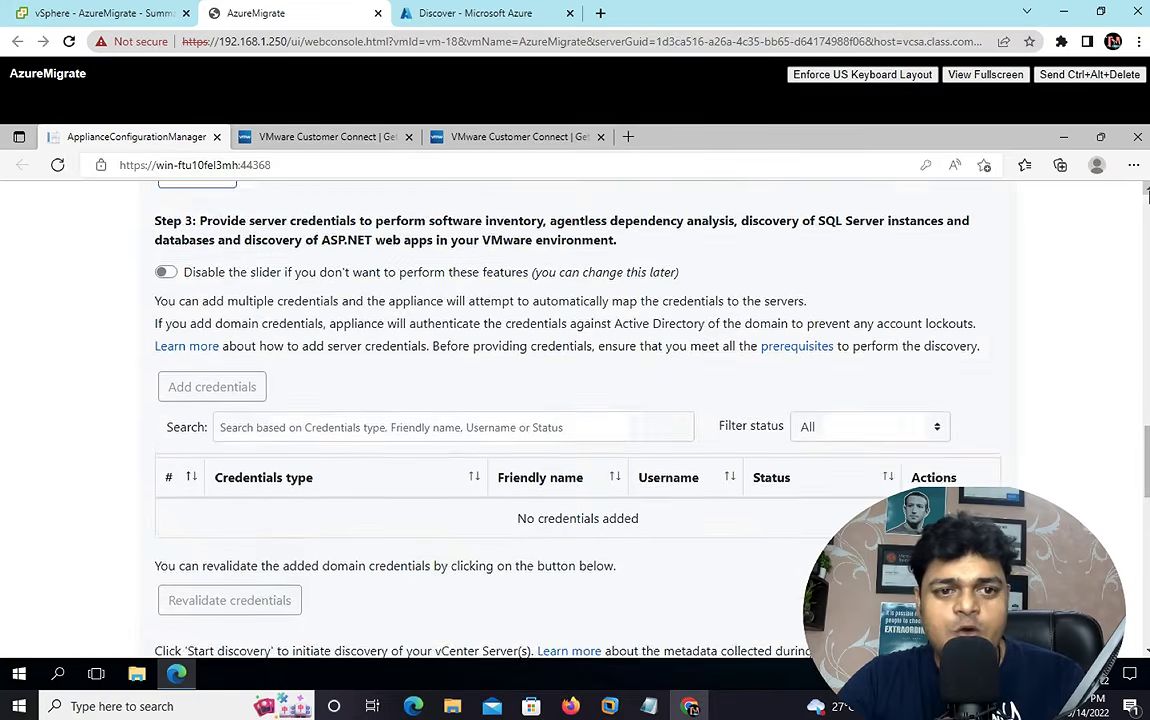
scroll(1148, 193, up, 1)
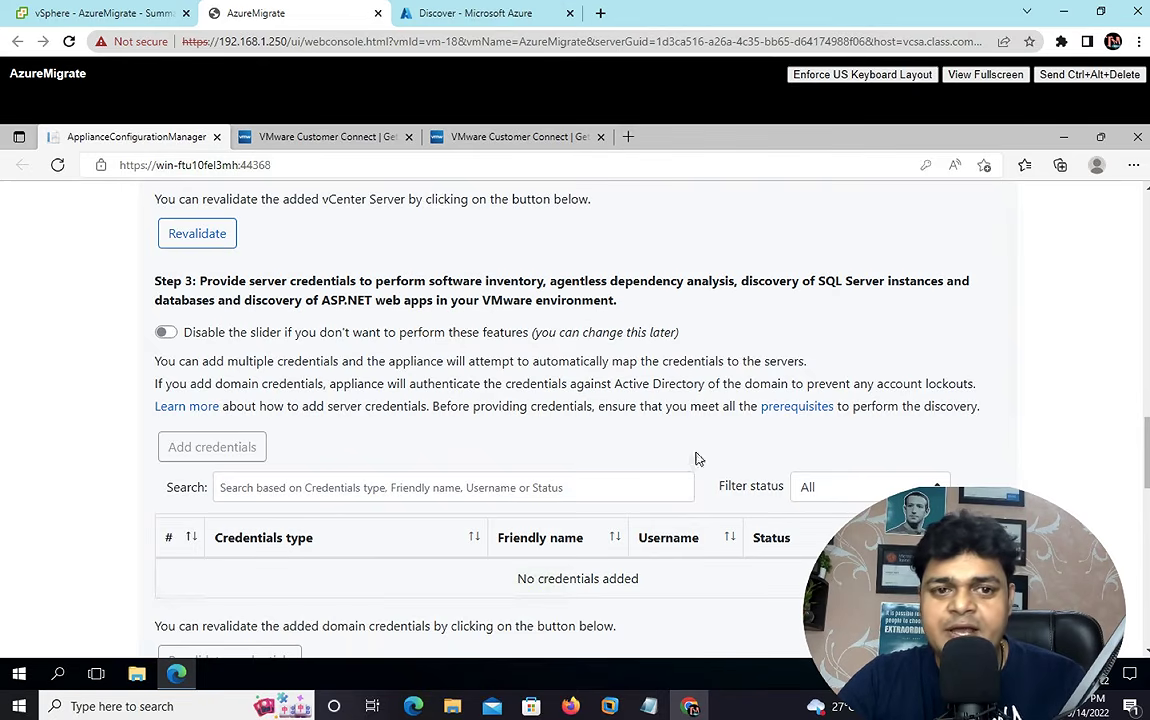
scroll(727, 385, down, 3)
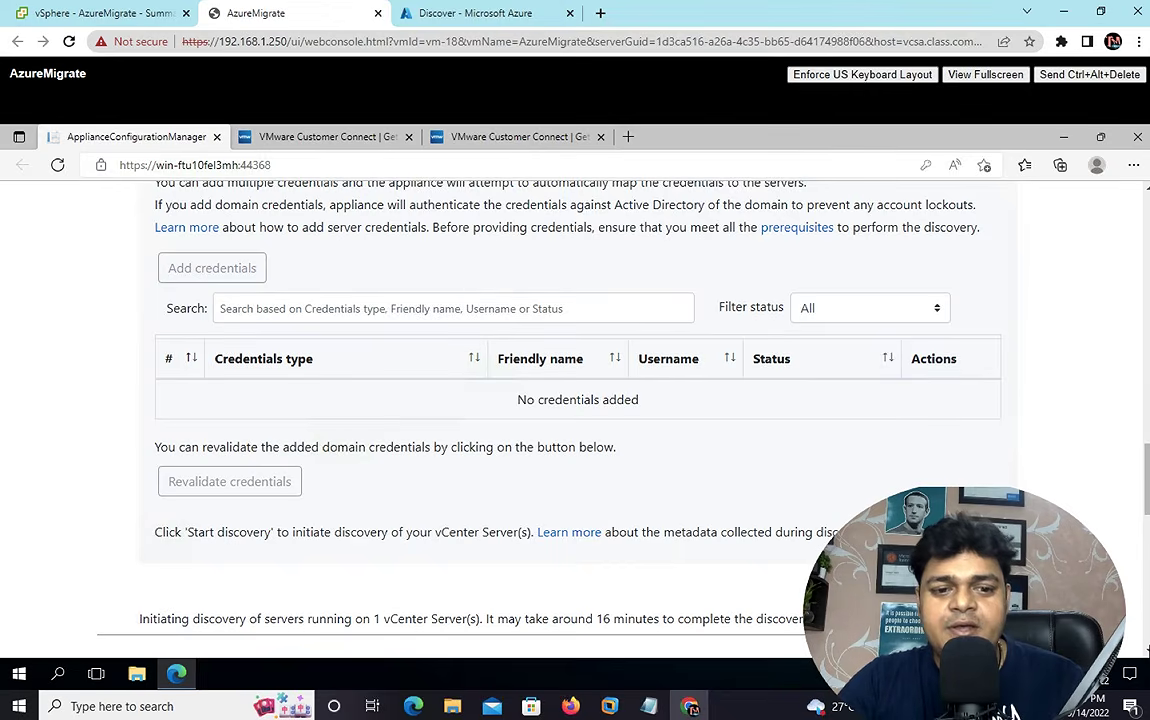
scroll(575, 400, down, 1)
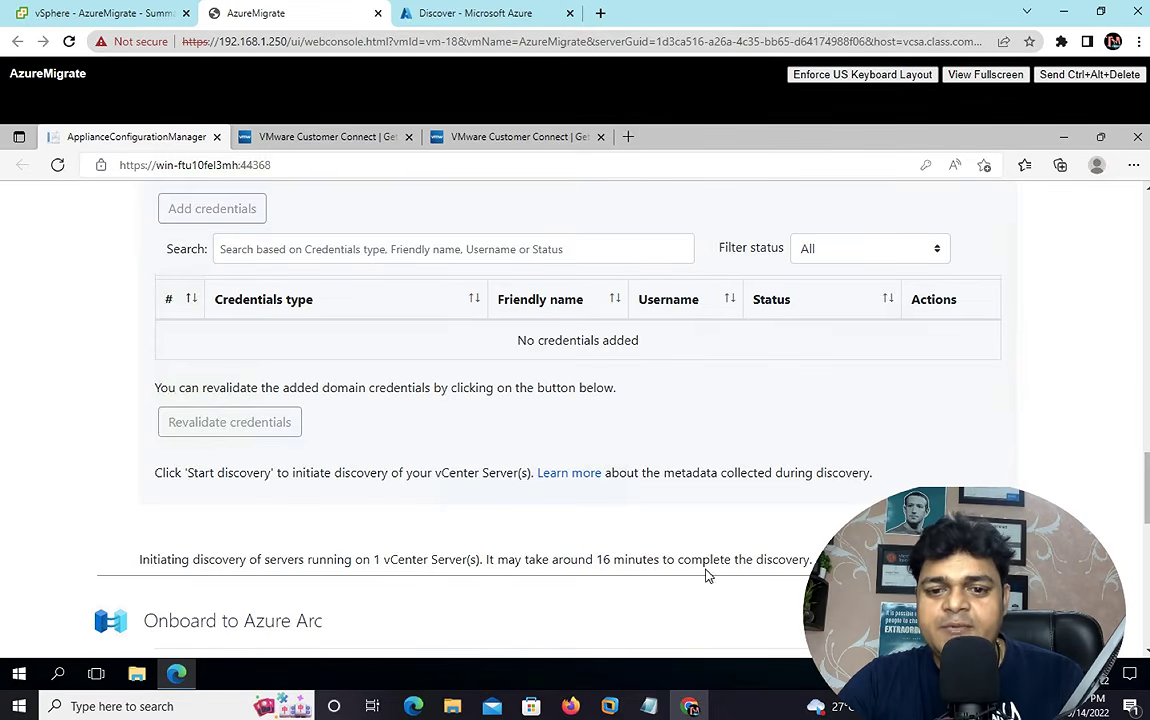
scroll(575, 420, down, 2)
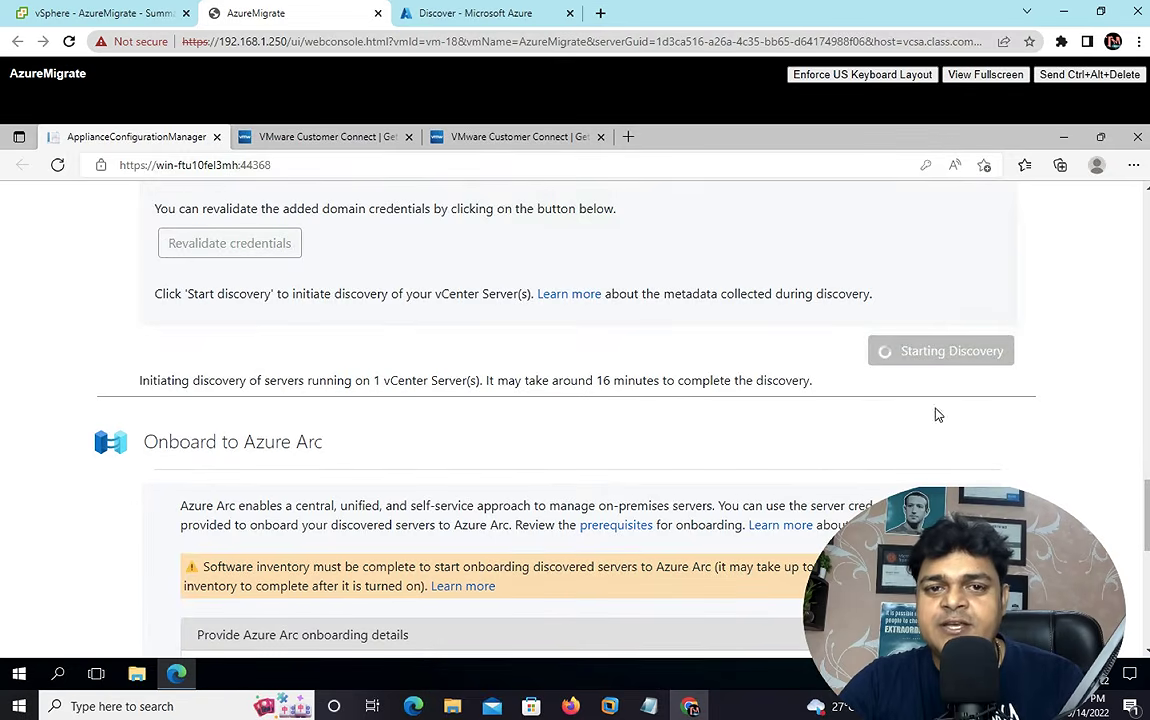
click(470, 22)
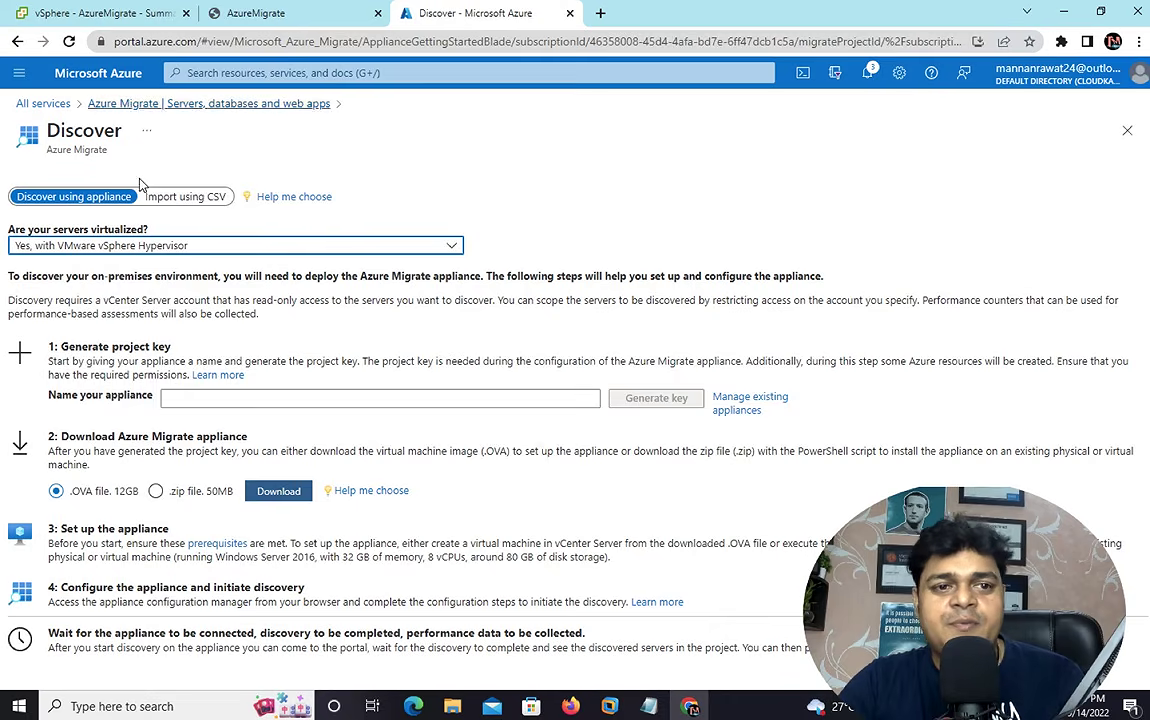
- Check Azure Migrate's Servers, databases and web apps card: discovery in progress, 0 servers
click(118, 75)
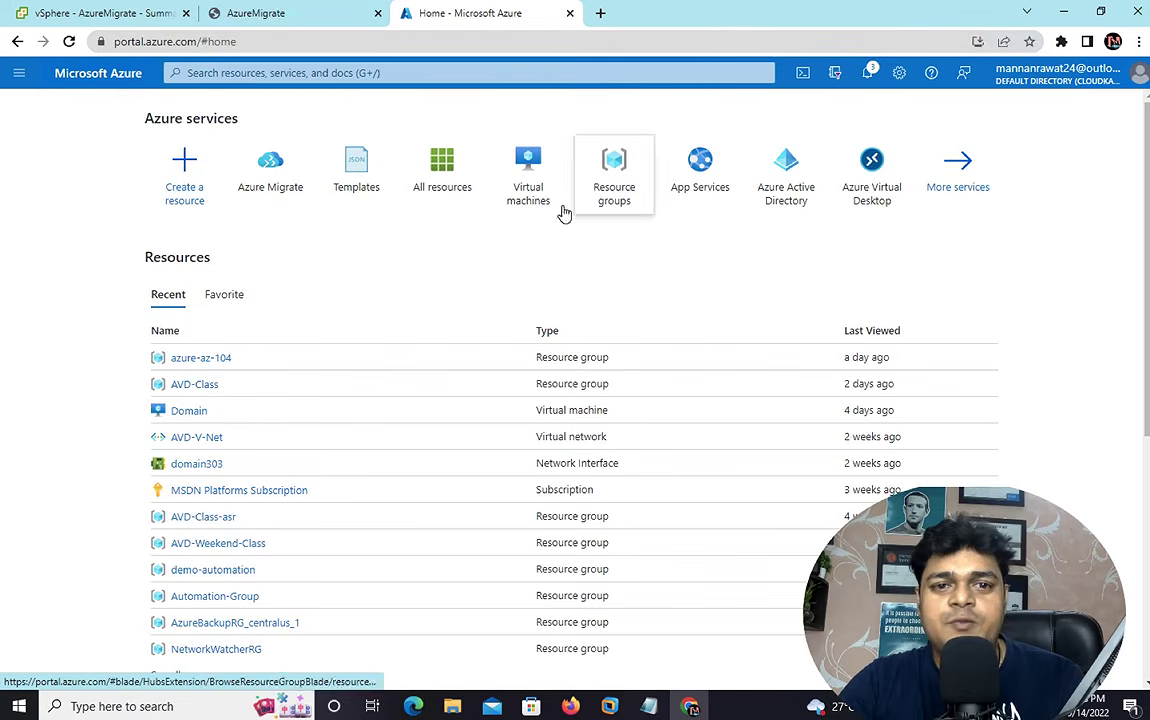
click(277, 189)
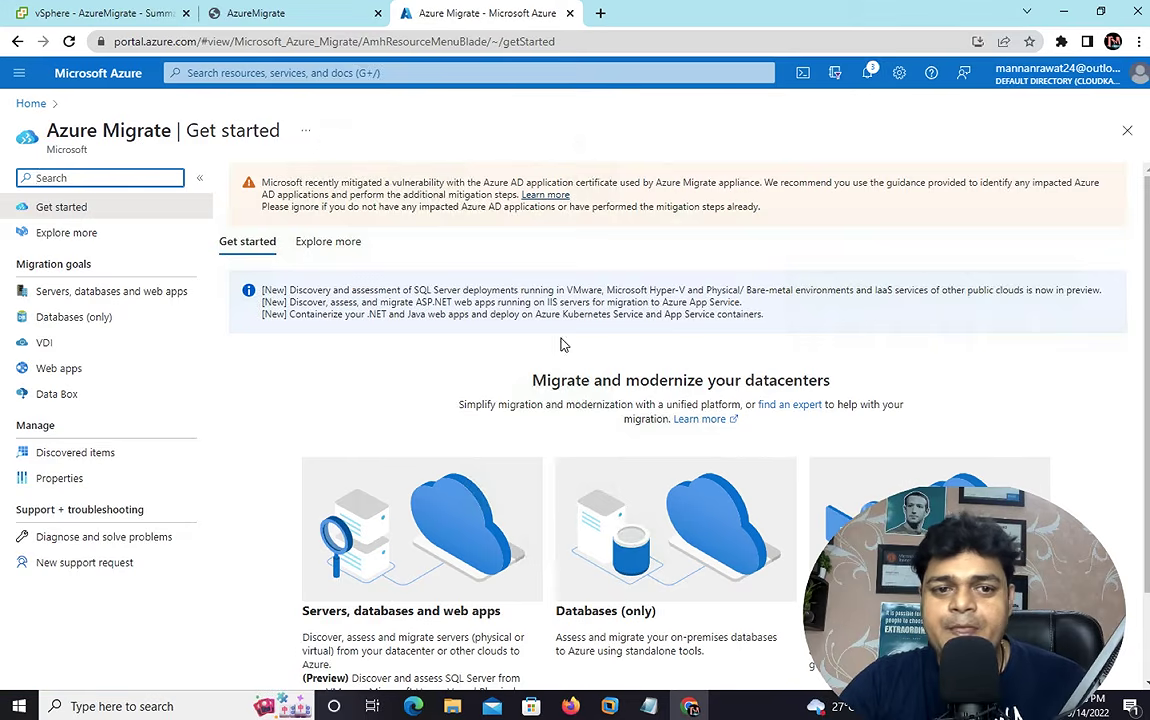
click(129, 303)
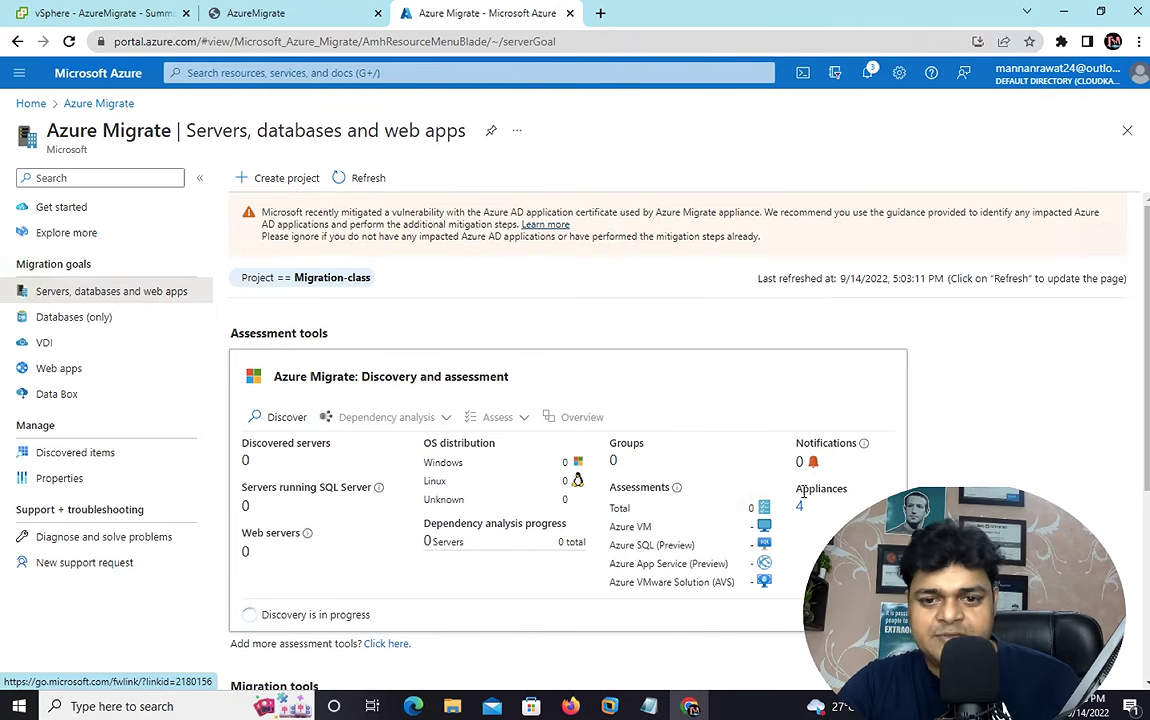
scroll(348, 395, down, 2)
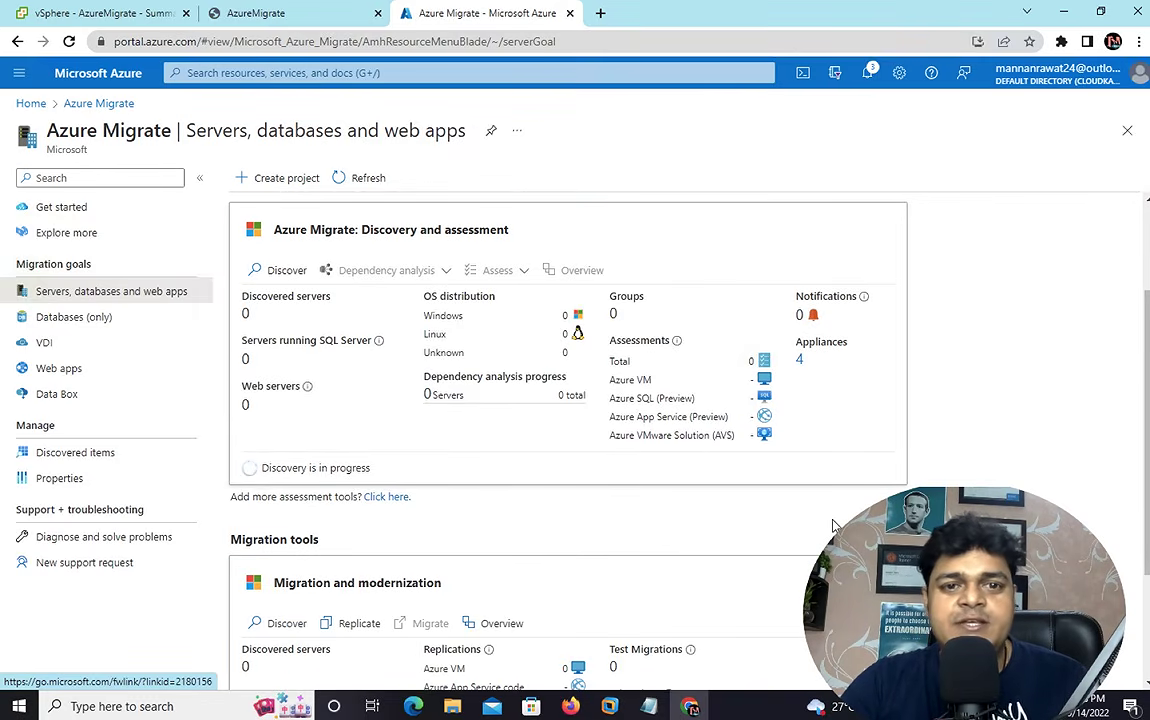
scroll(833, 524, down, 1)
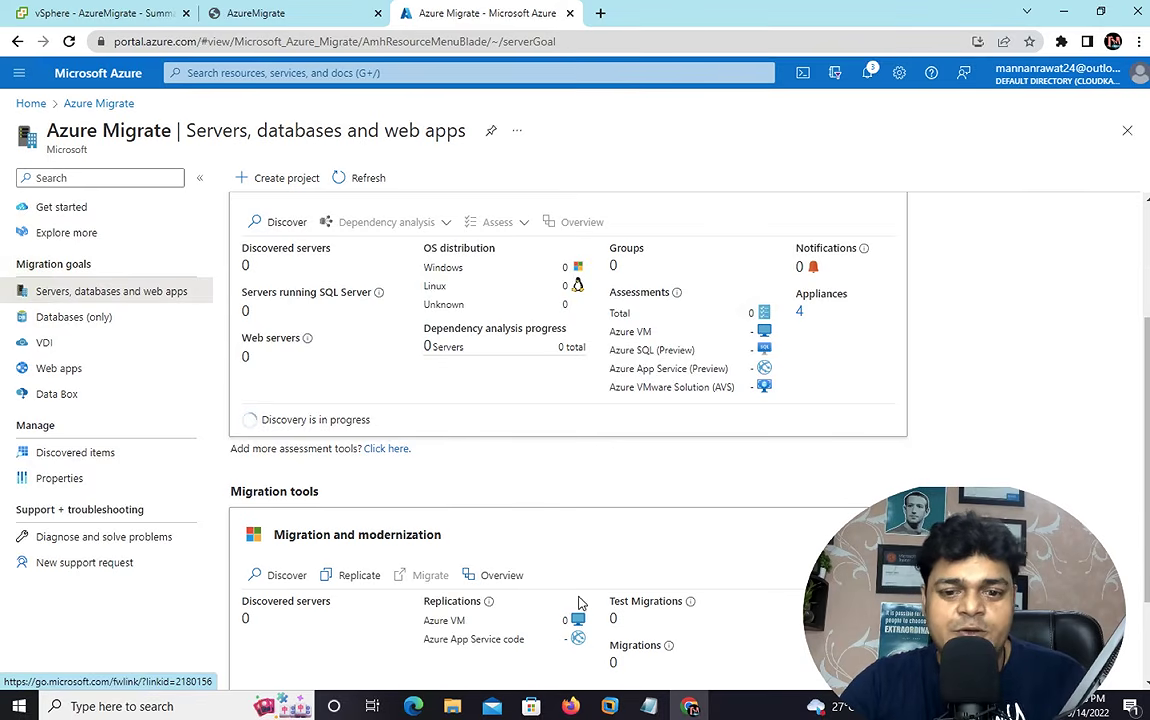
click(313, 16)
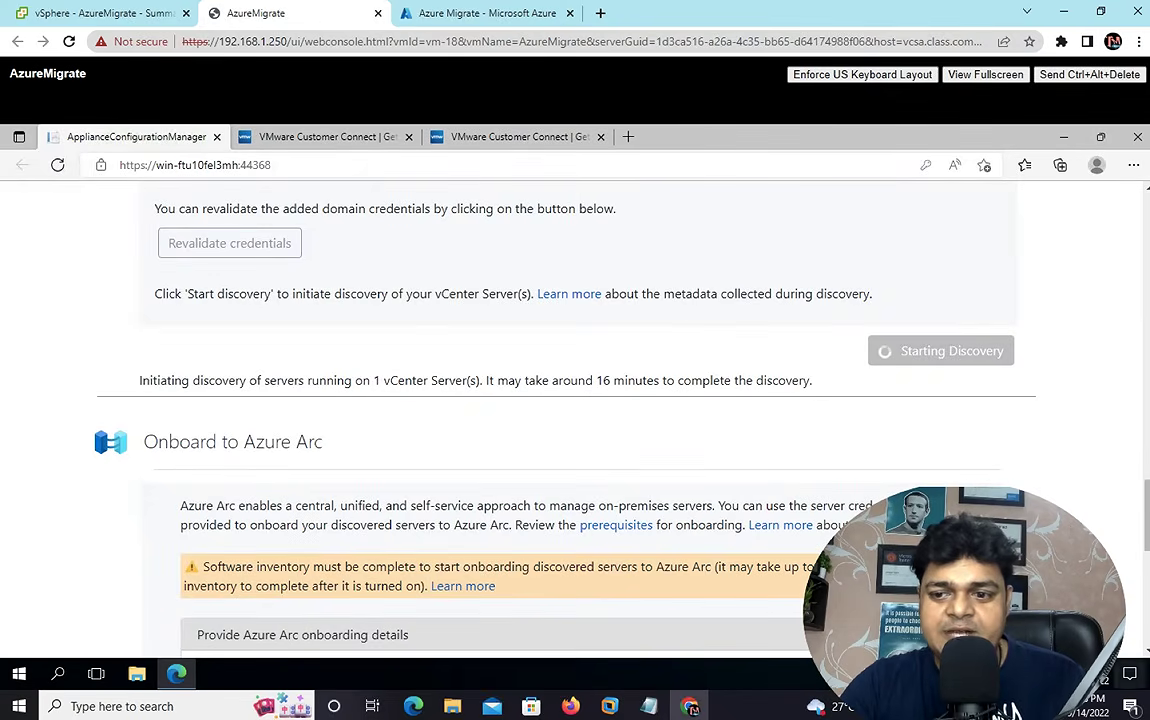
- Look over the Onboard to Azure Arc and proxy sections, then return to the portal servers page
scroll(575, 420, down, 3)
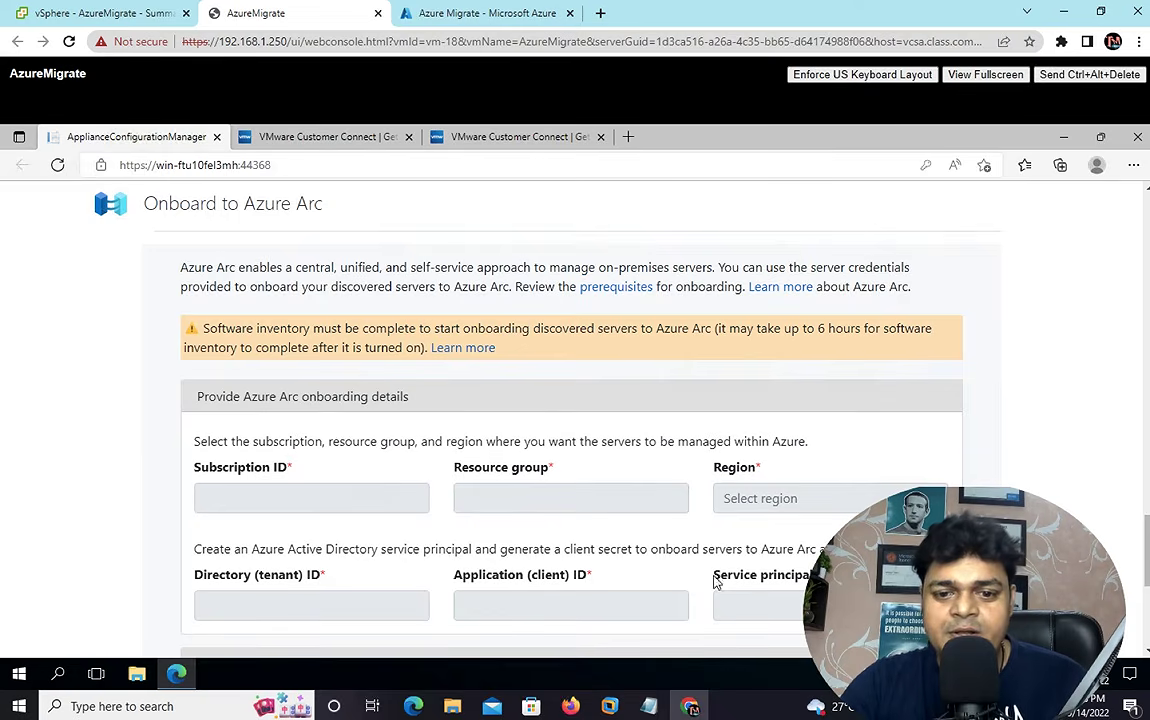
scroll(570, 400, down, 6)
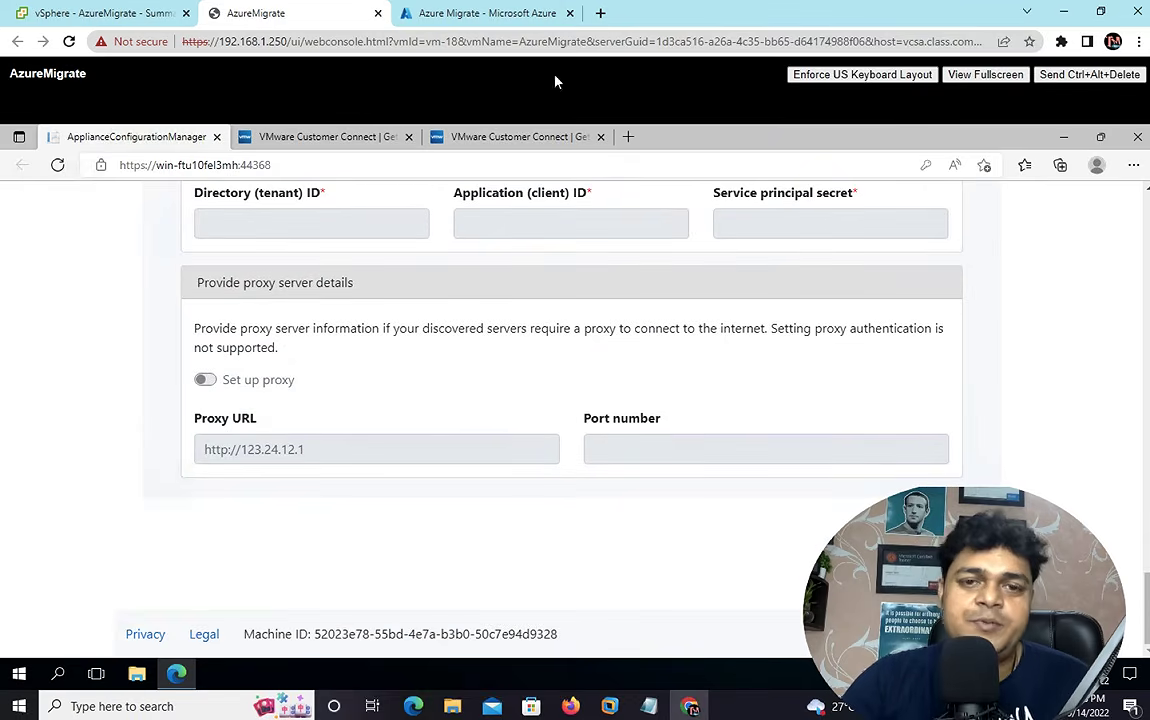
click(498, 20)
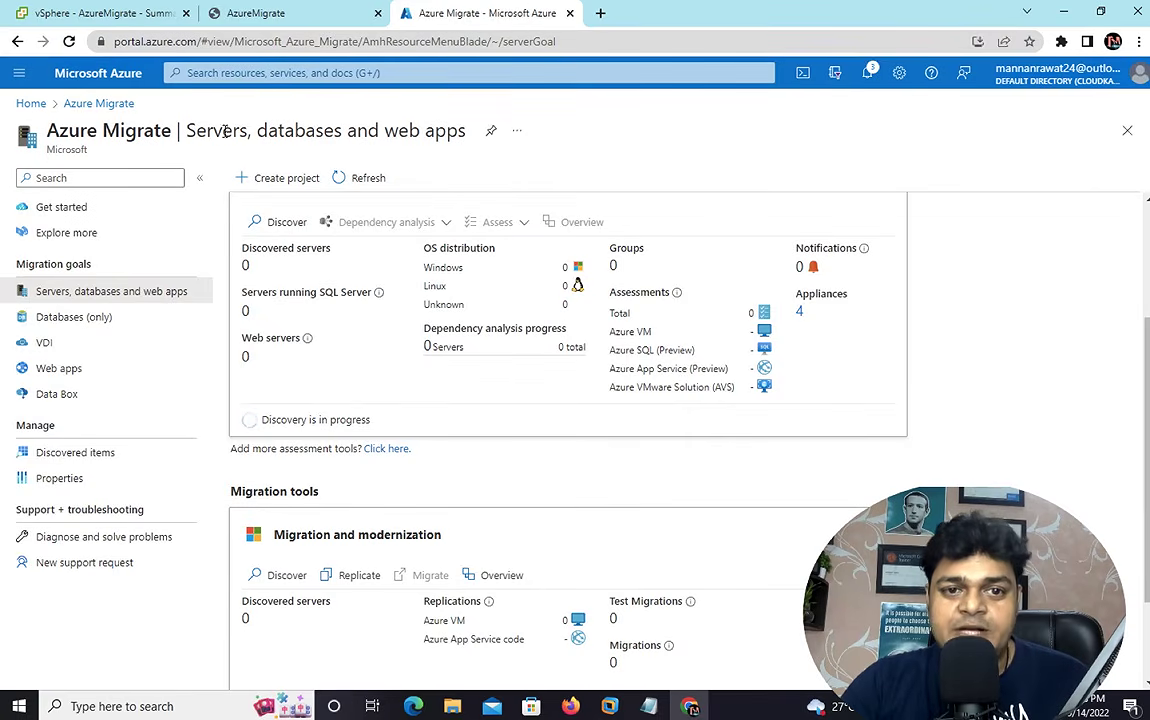
- Refresh the migration project's tools, then return to the local desktop and open the recorder's options
click(348, 176)
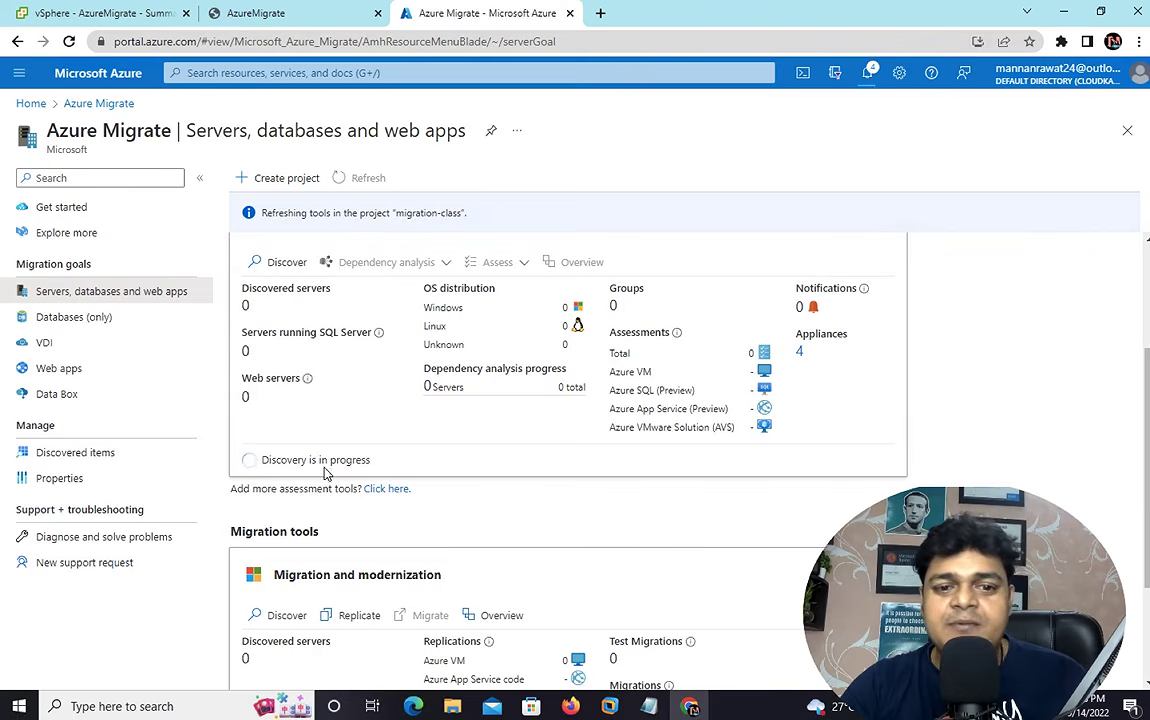
key(ctrl+Left)
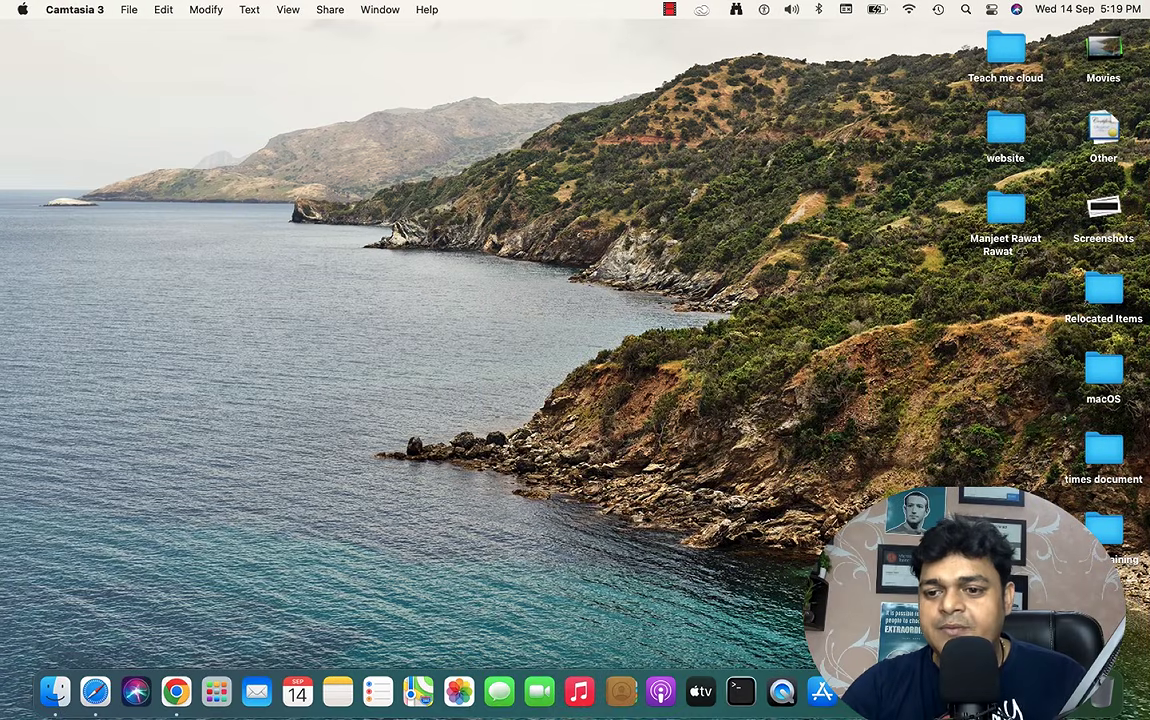
right_click(1062, 691)
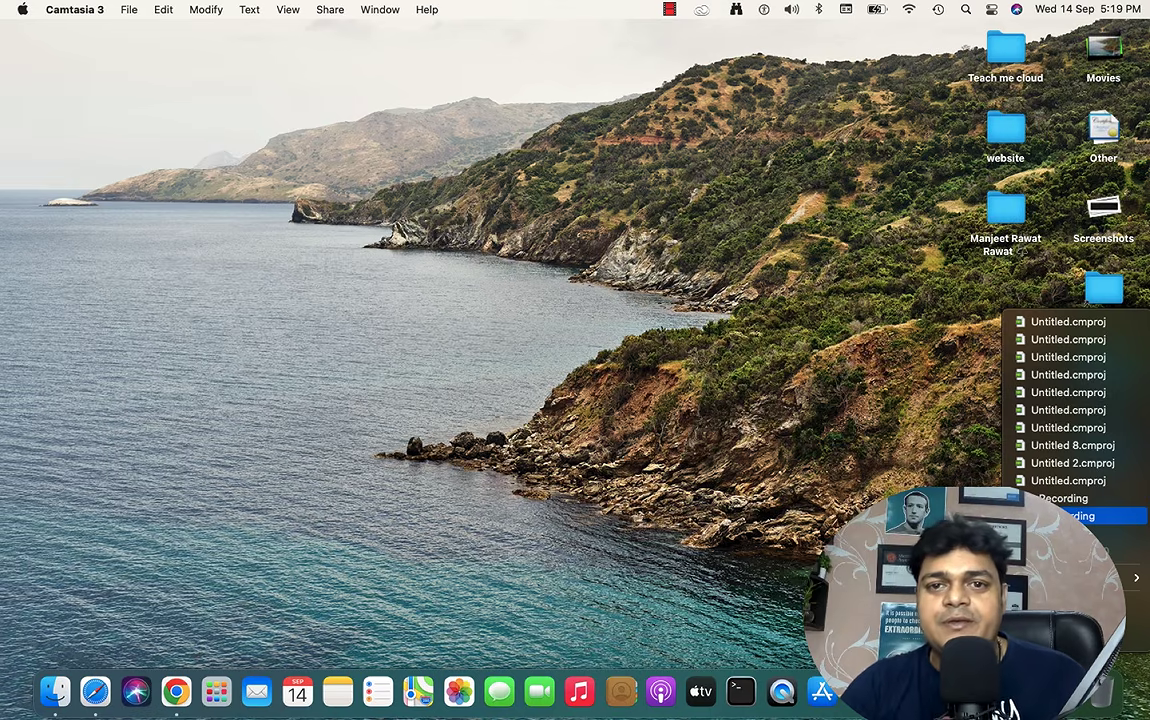
click(1075, 516)
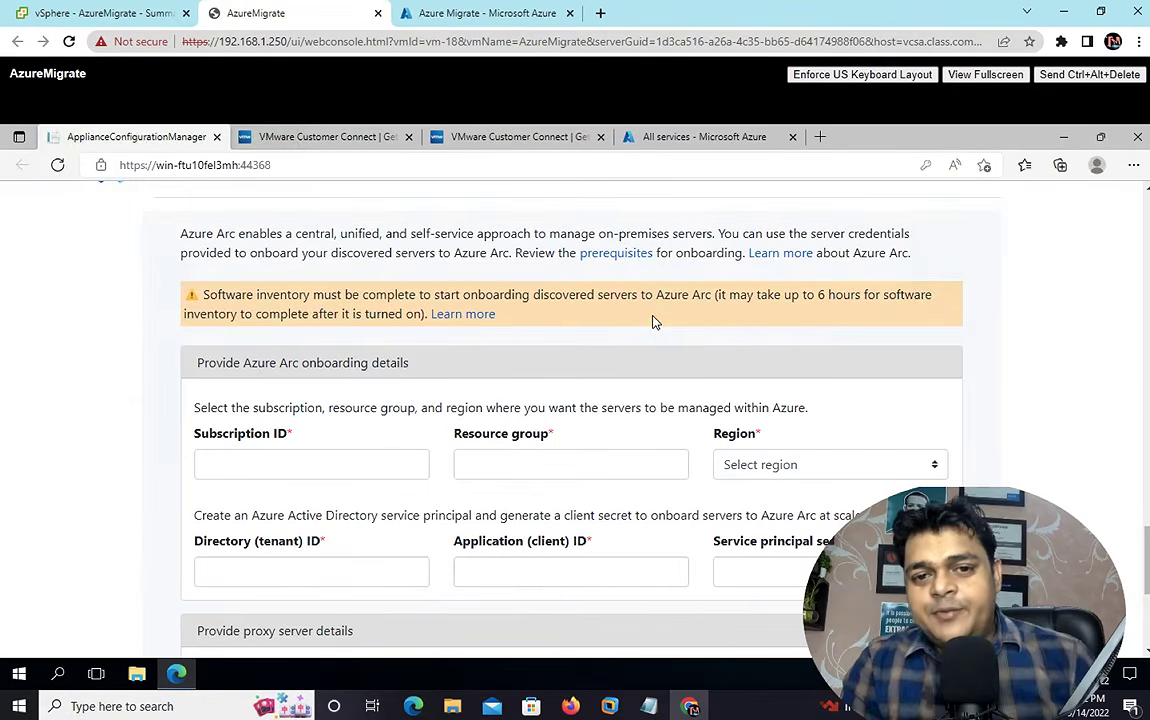
- Scroll the appliance configuration page to review Discovery status, then switch to the Azure portal's All services tab
scroll(555, 404, up, 10)
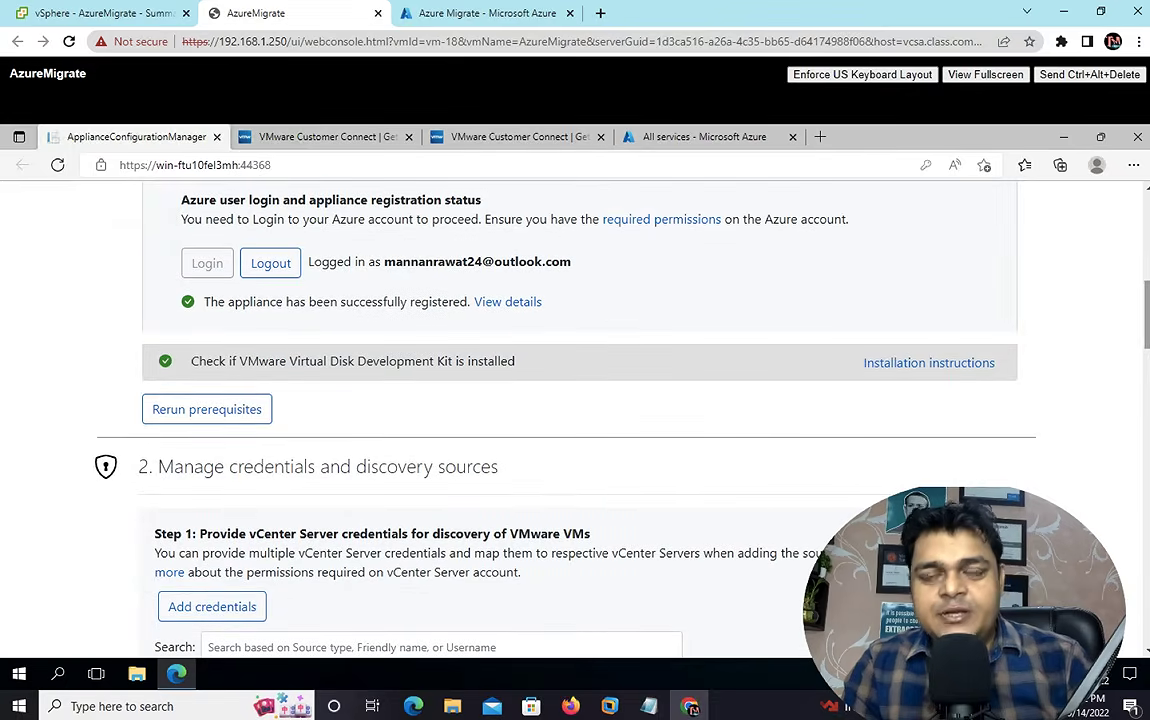
scroll(1137, 280, down, 10)
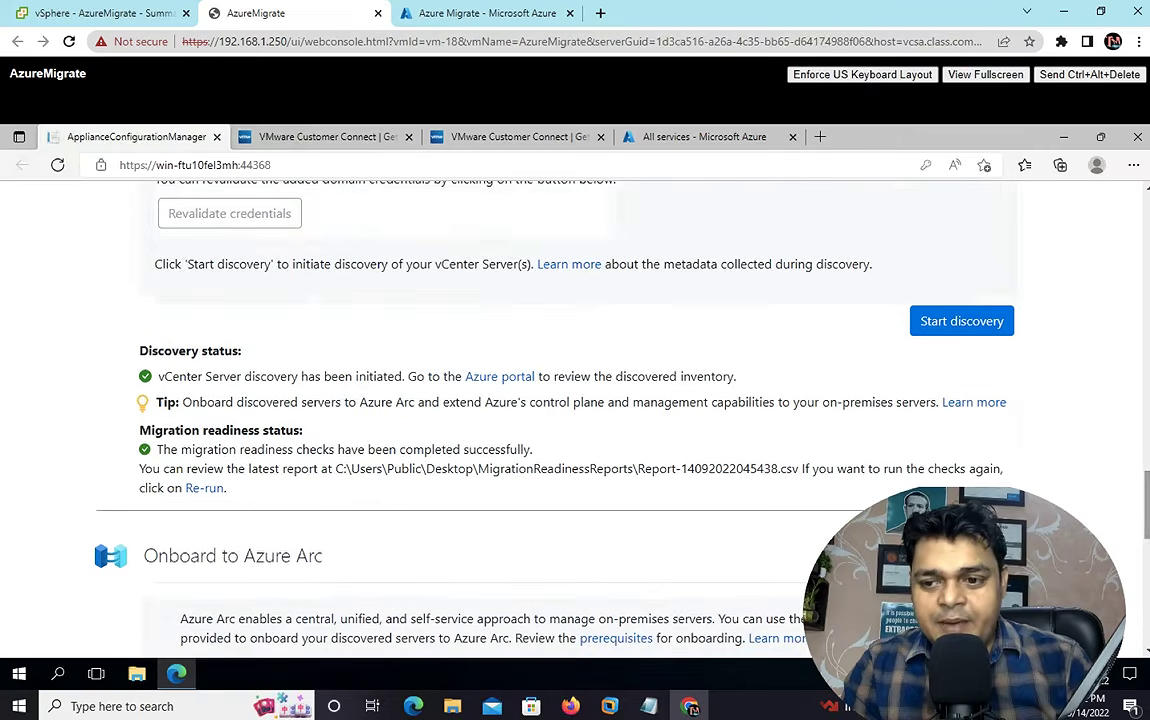
scroll(575, 400, down, 5)
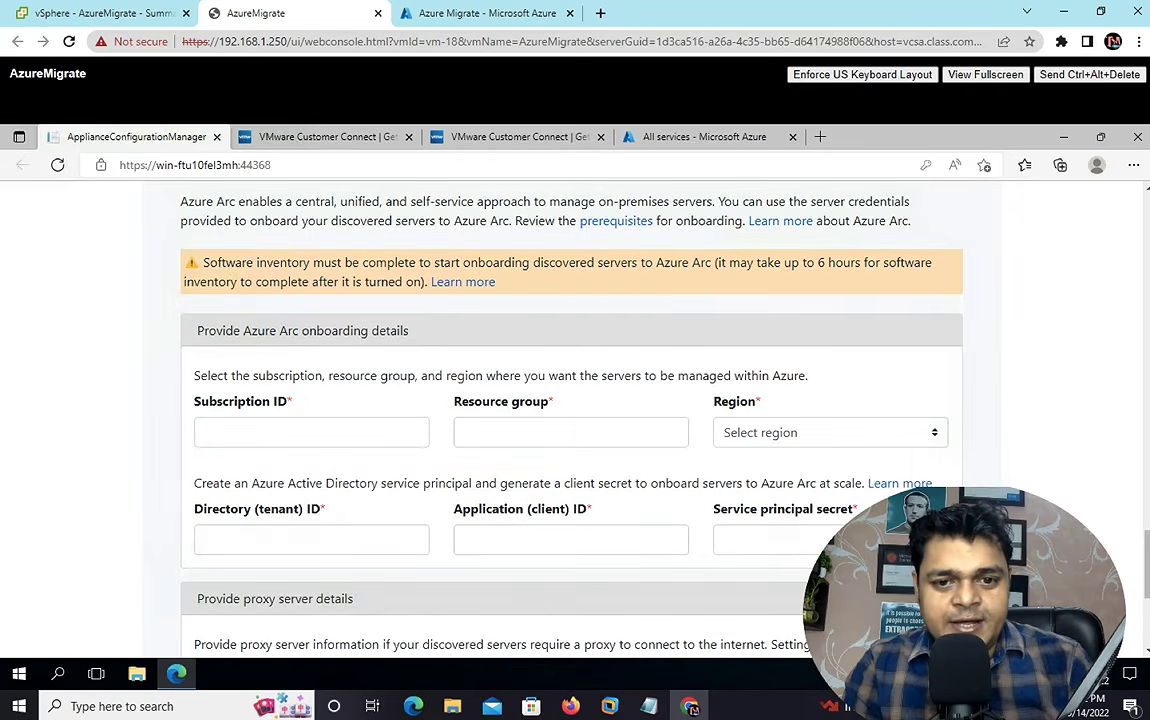
scroll(798, 254, down, 3)
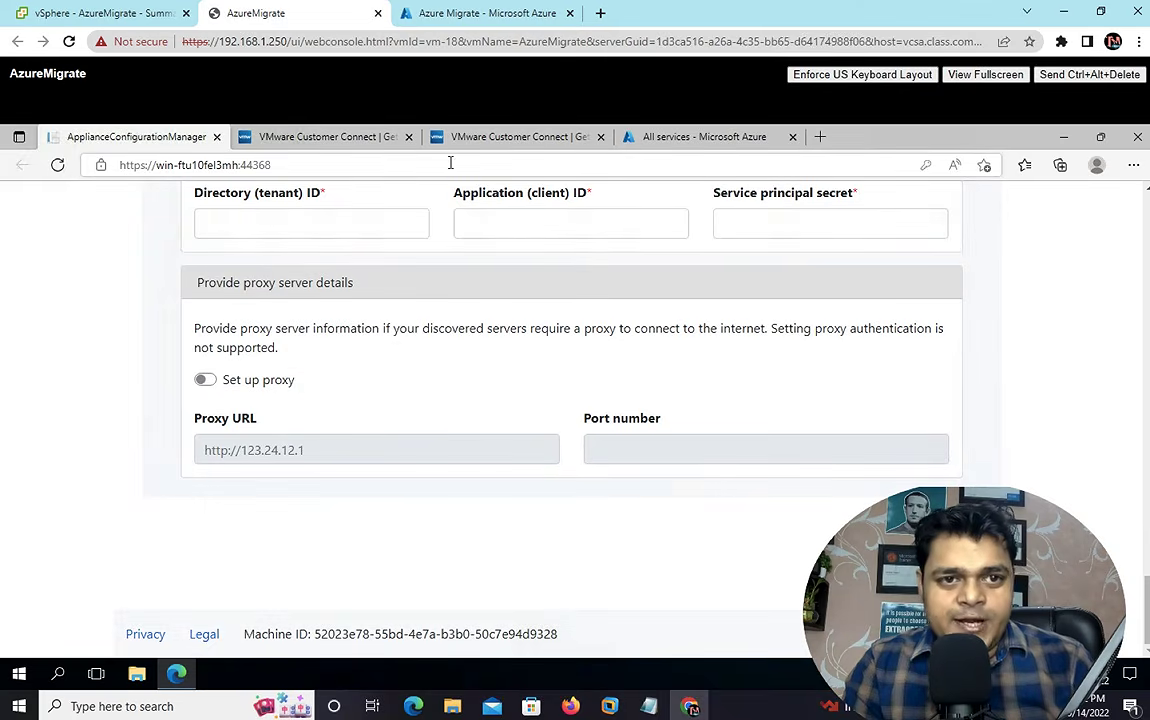
click(674, 140)
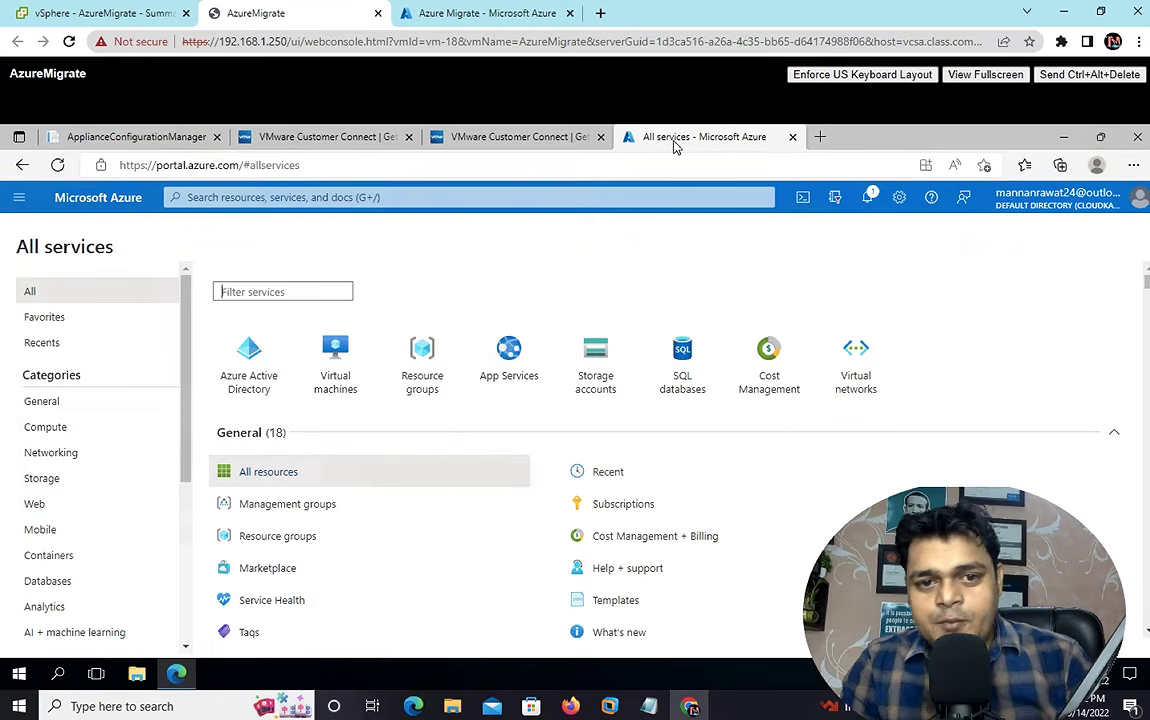
- Search 'azure migrate', open Azure Migrate, and view Servers, databases and web apps showing 1 Windows server
click(355, 197)
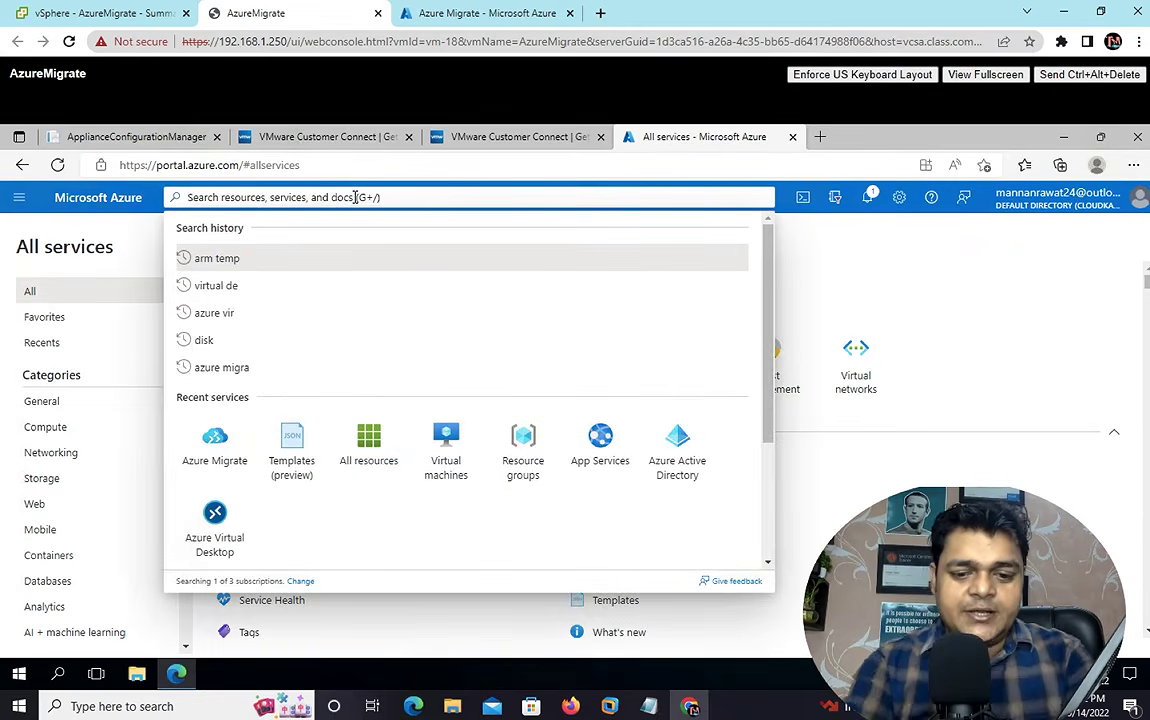
text(azur)
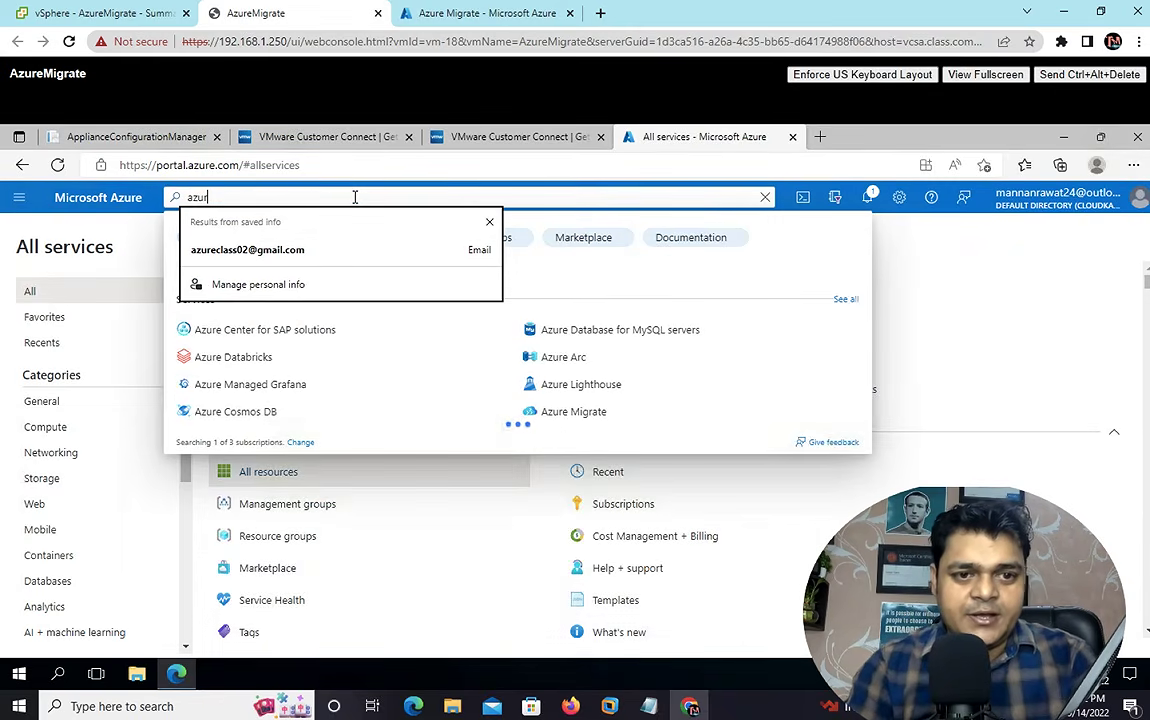
text(e)
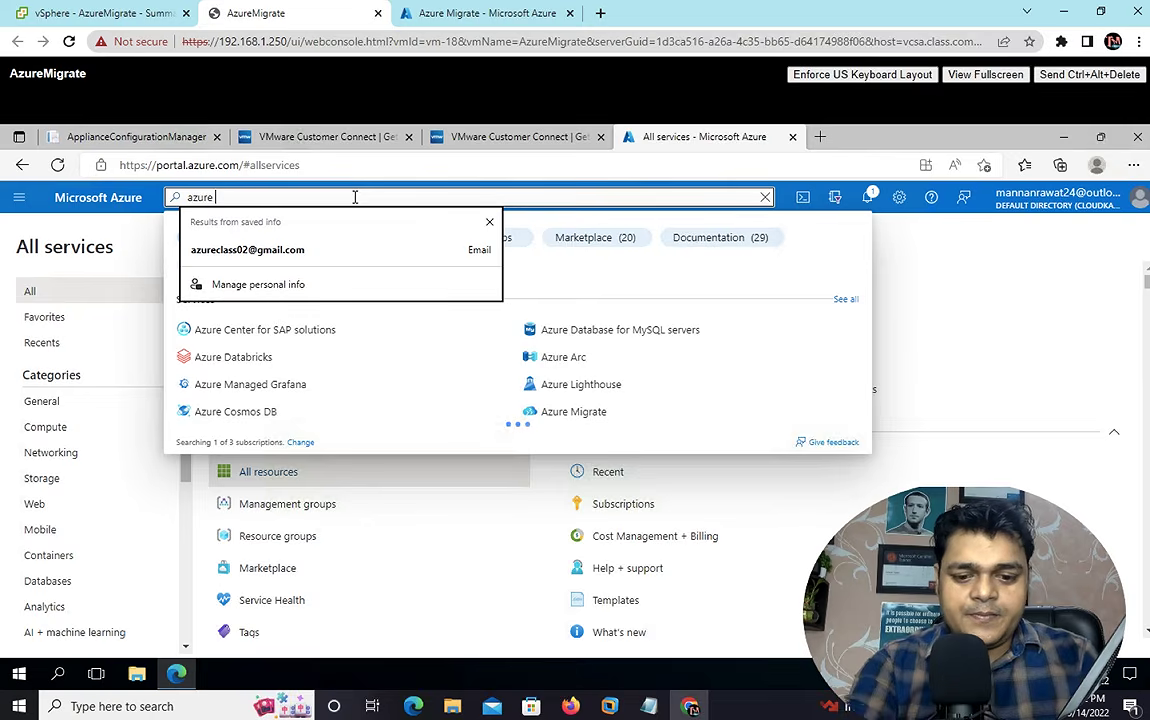
text( mig)
key(BackSpace)
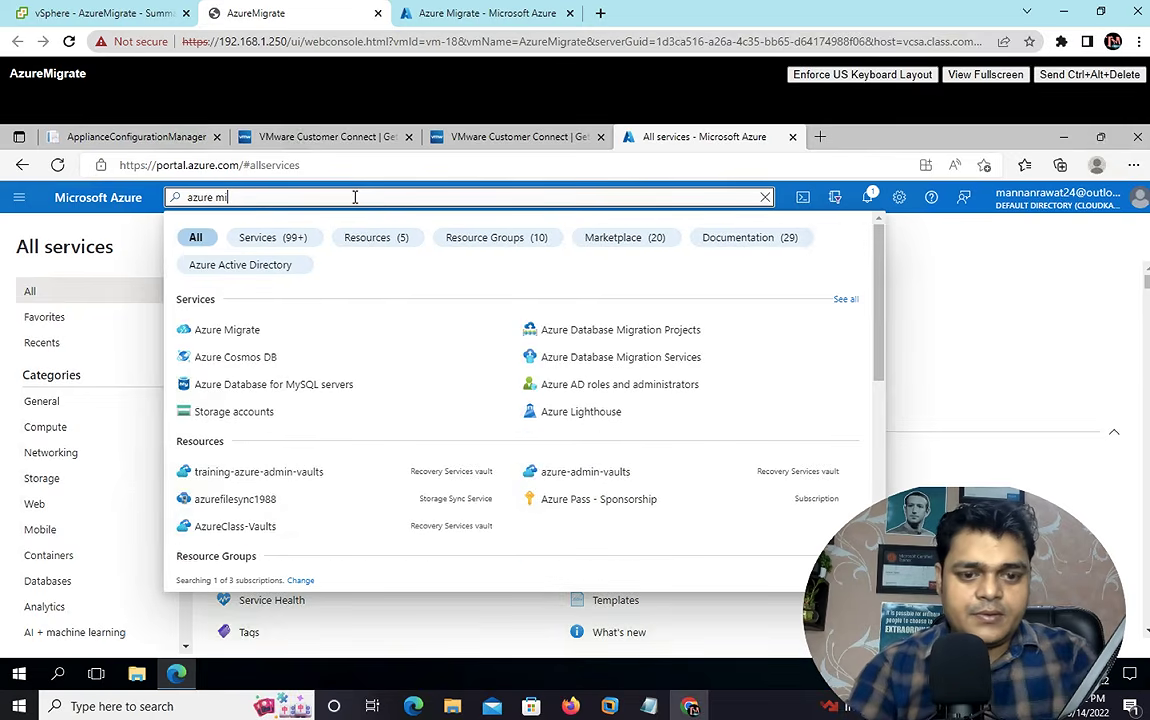
text(grate)
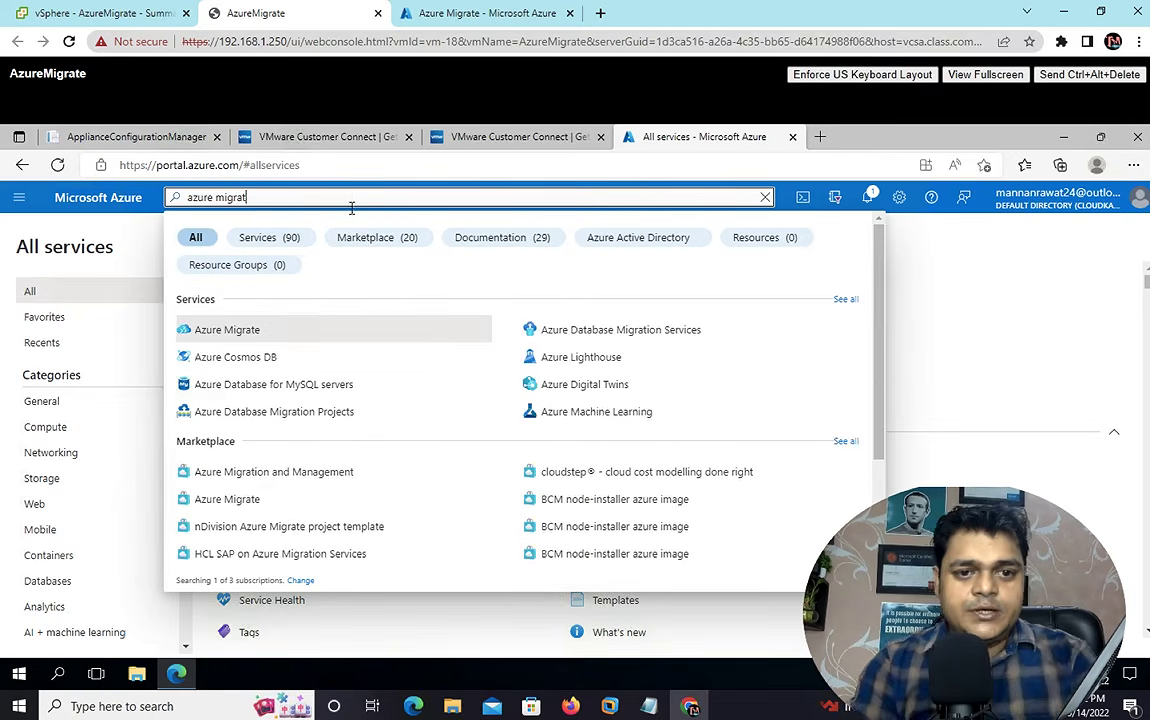
click(246, 333)
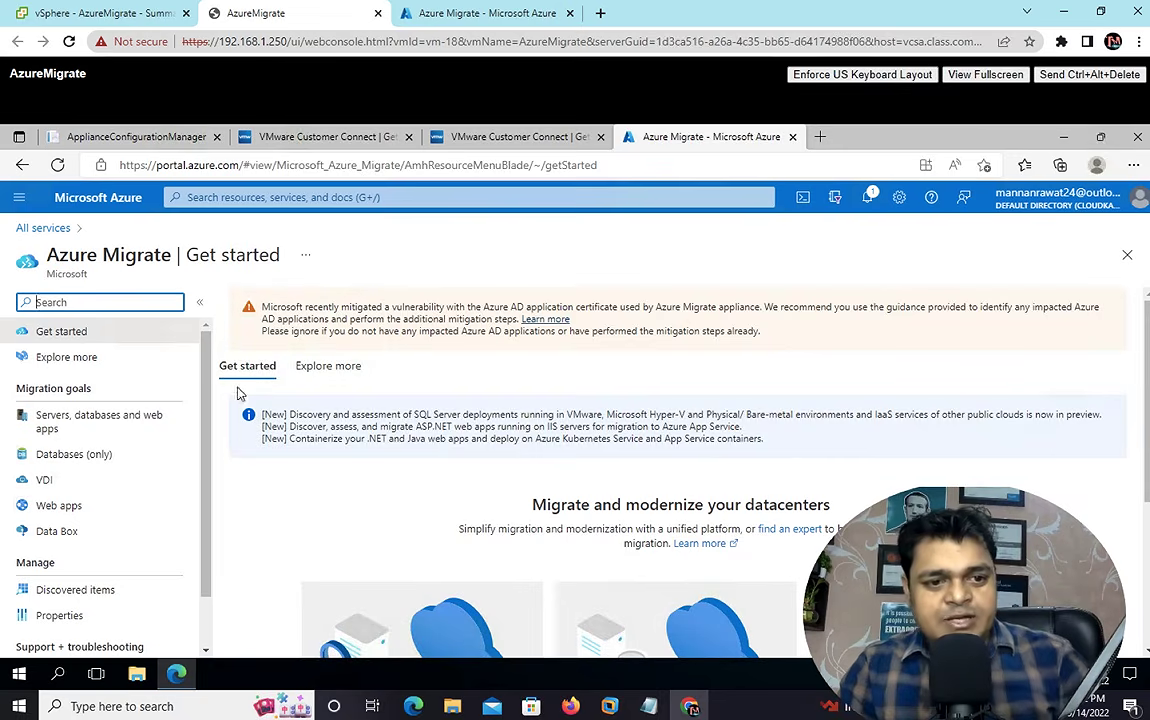
click(113, 420)
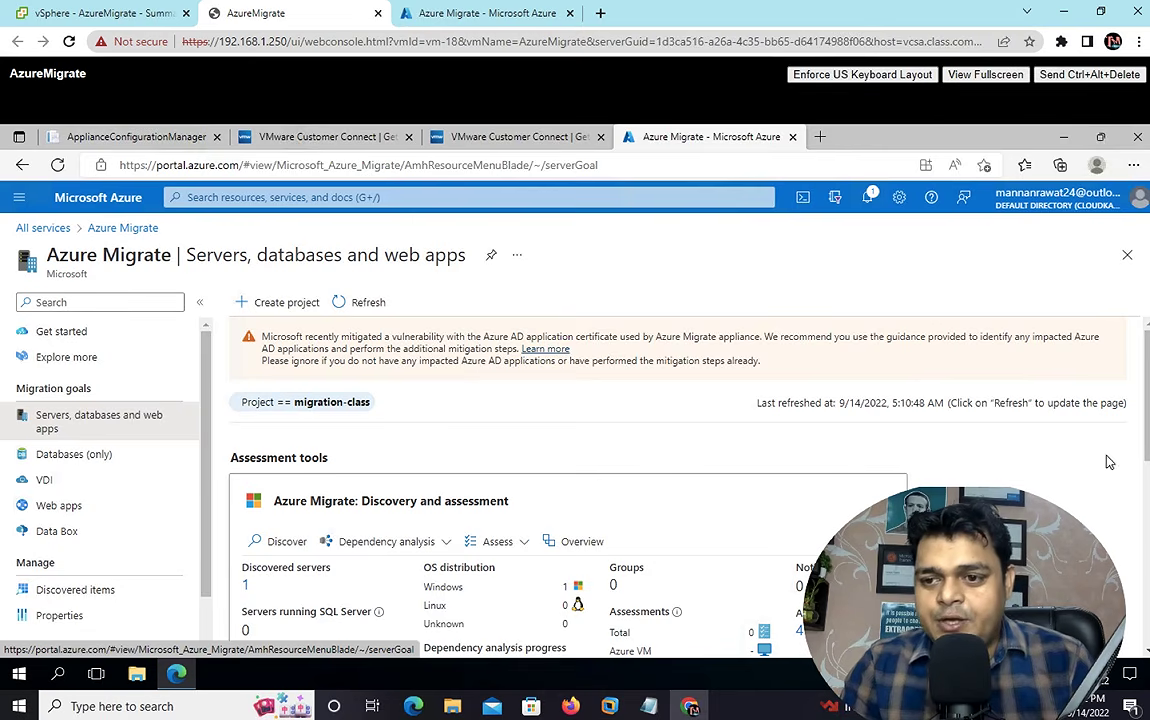
- Open the Discovered servers list and refresh it to confirm the one Windows server
scroll(1107, 461, down, 2)
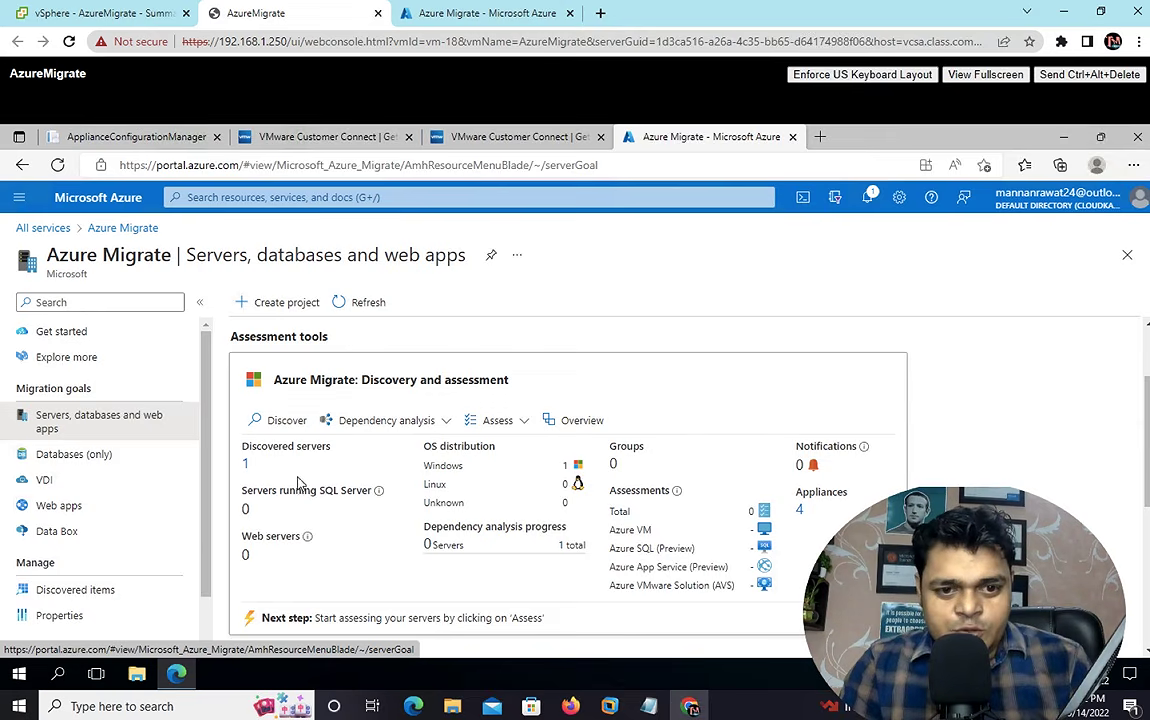
click(247, 466)
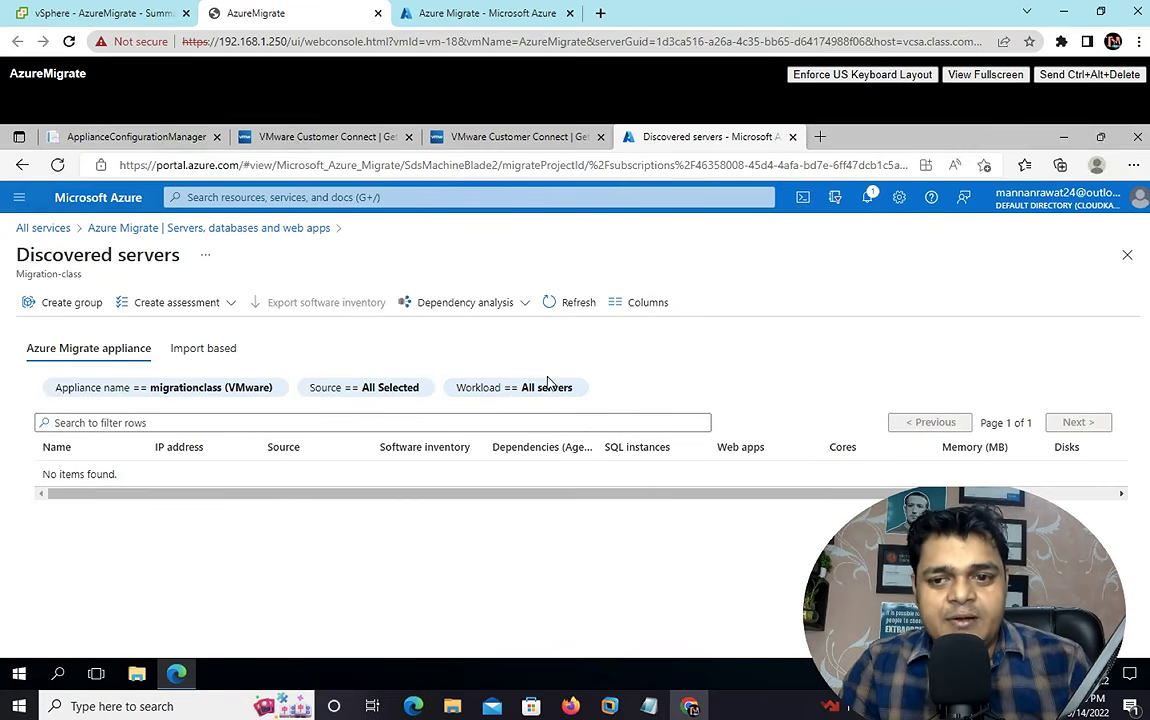
click(567, 305)
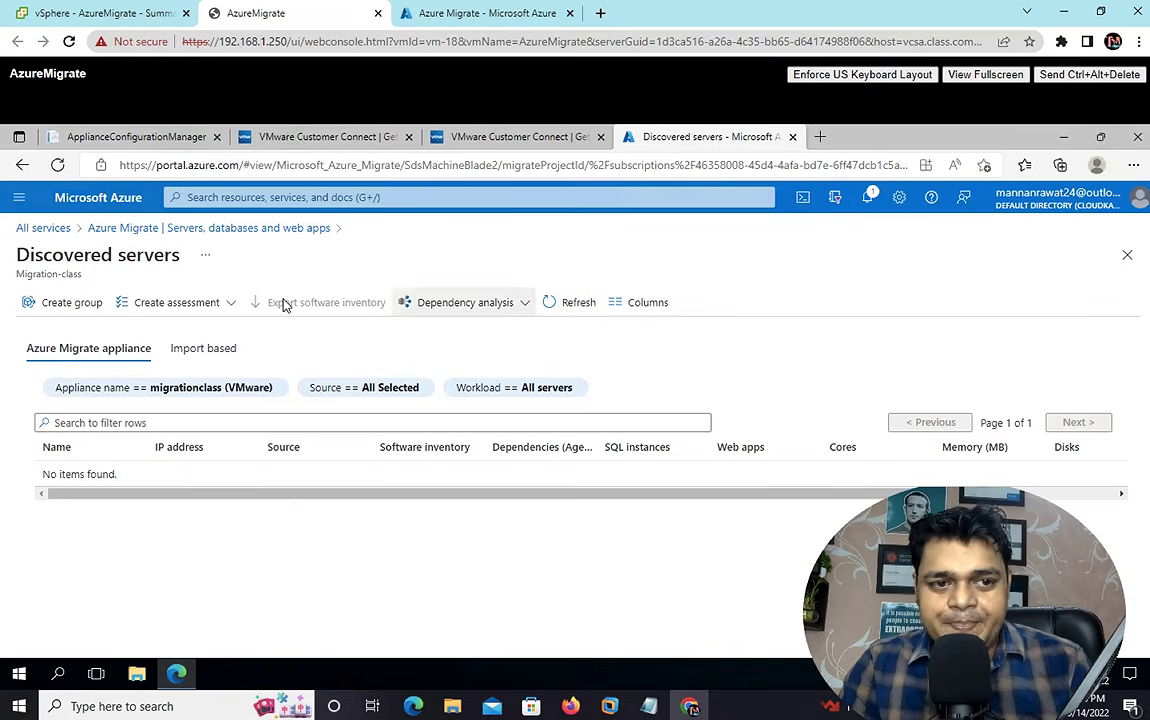
- Return to the Servers, databases and web apps overview, then switch to the local Mac desktop
click(227, 227)
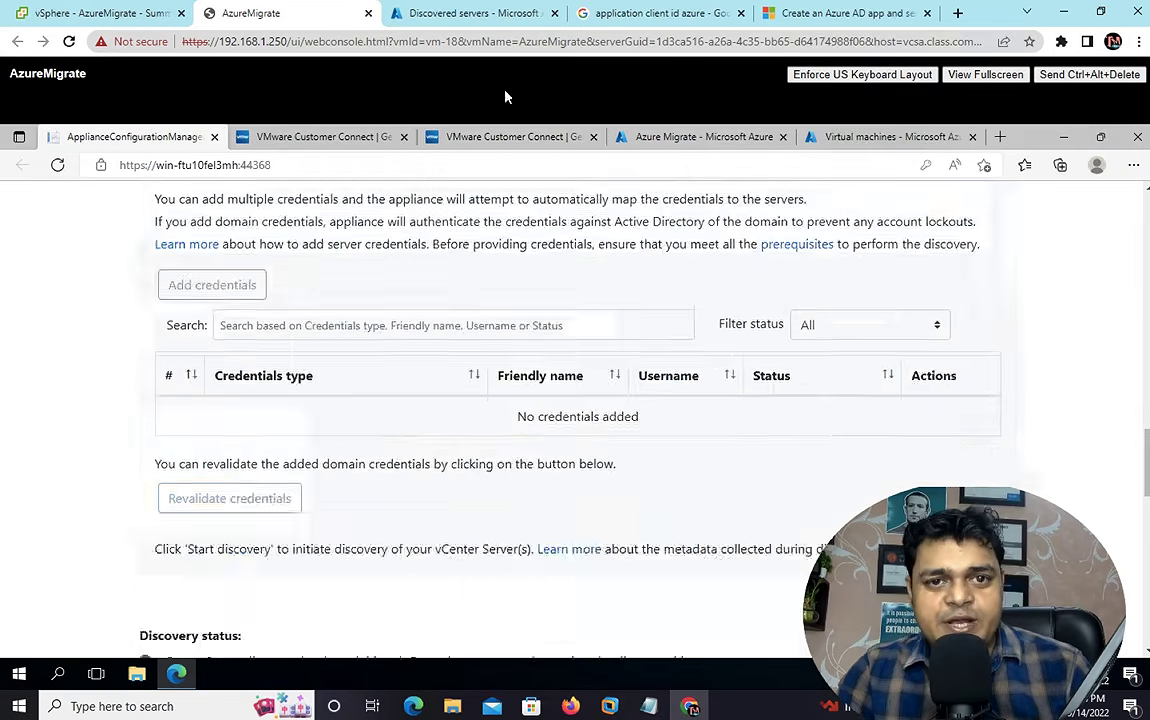
click(470, 13)
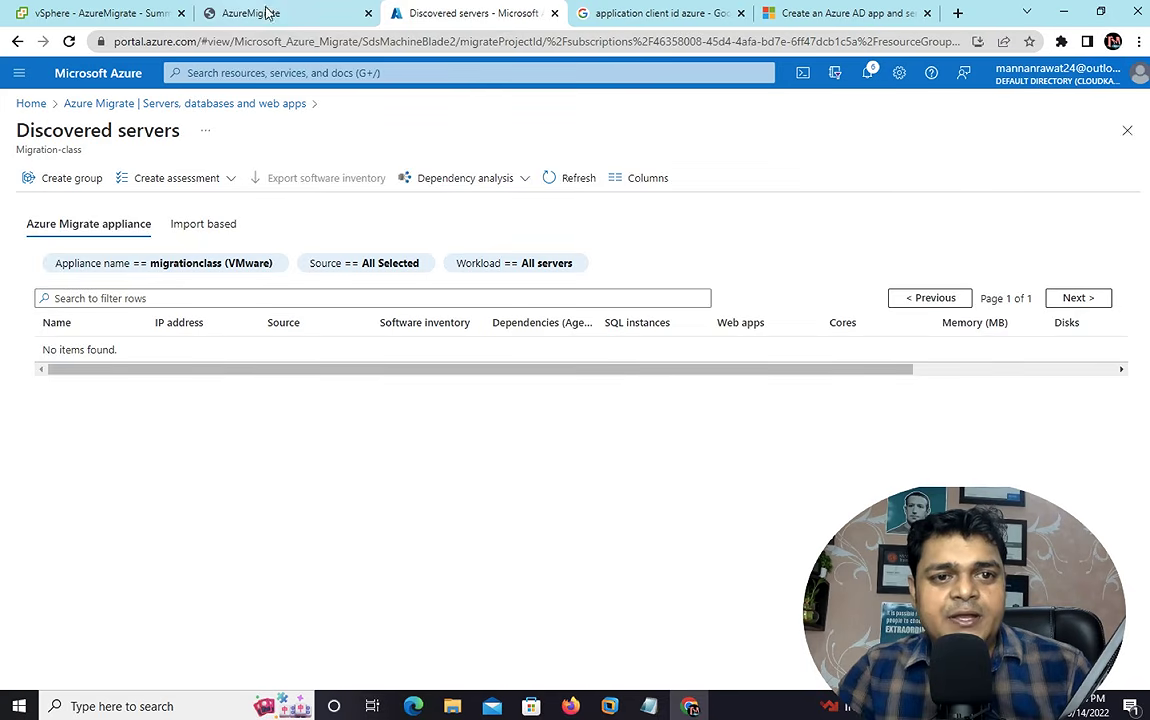
click(202, 104)
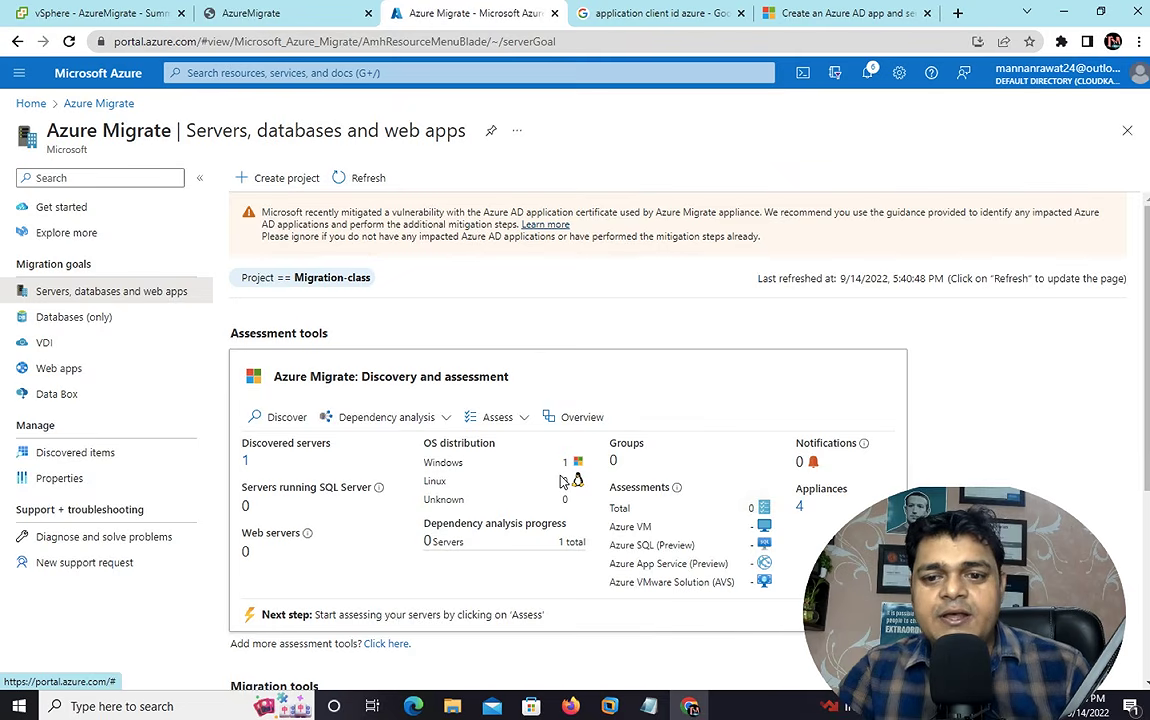
key(ctrl+Left)
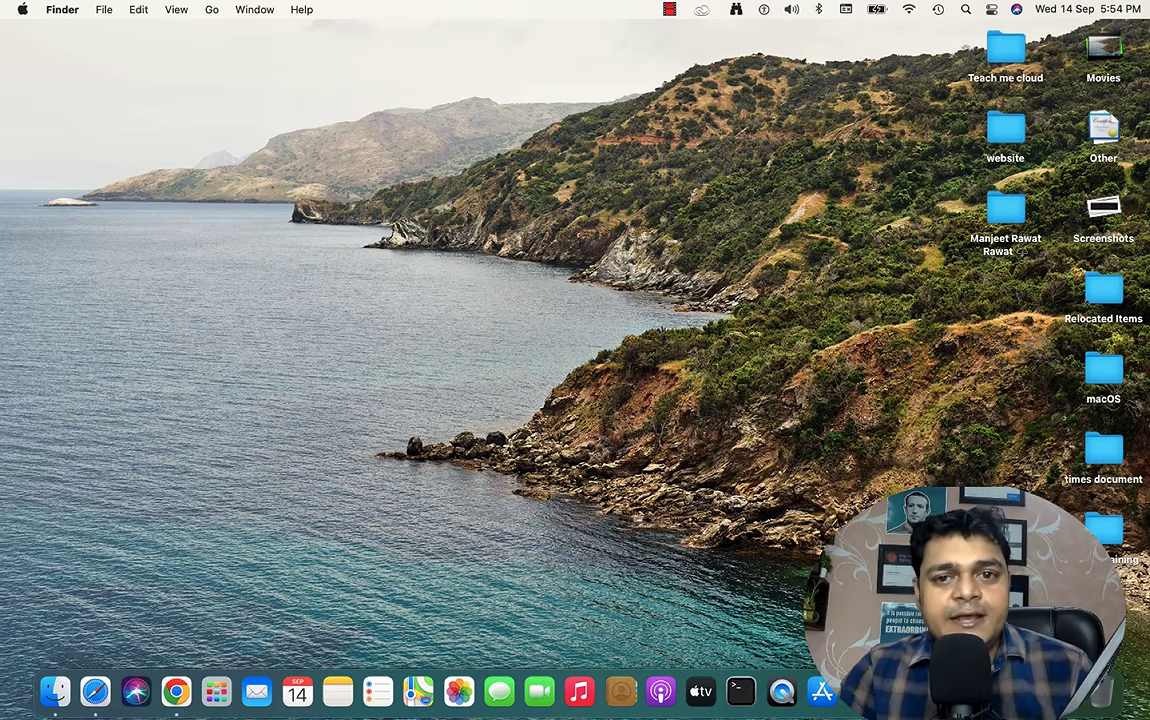
right_click(1063, 691)
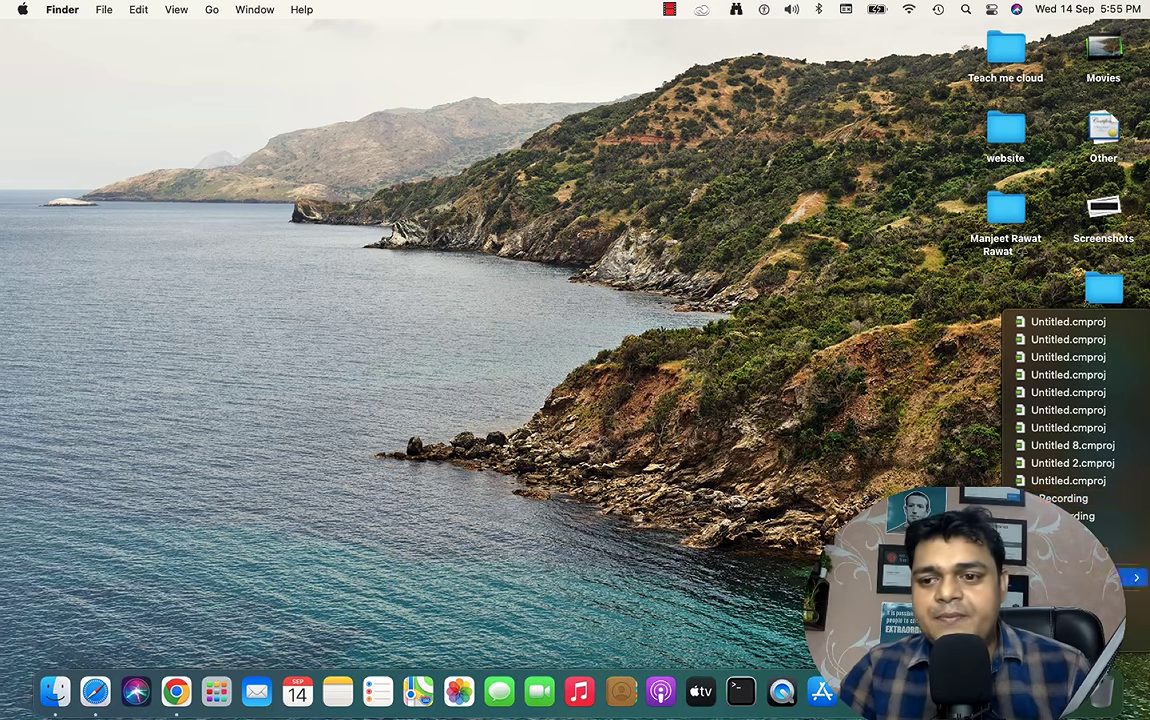